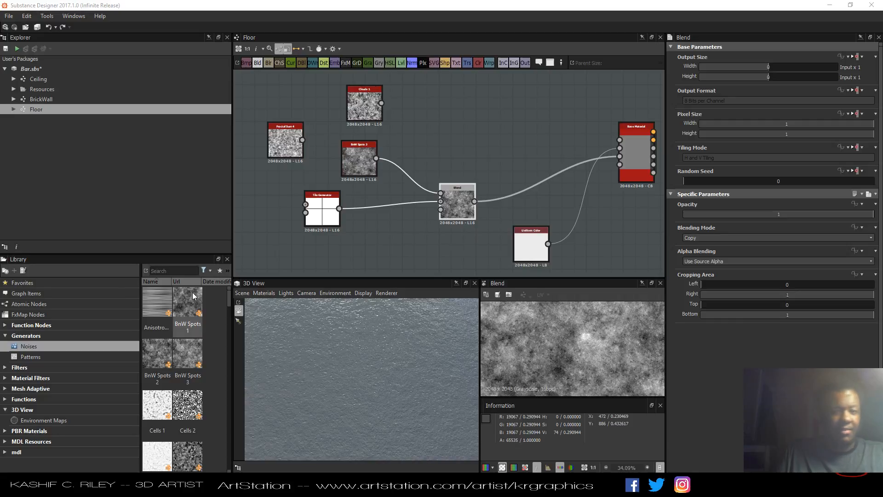
Set the Blend node's opacity to 0.47.
{"action": "mouse_move", "coordinate": [351, 357]}
{"action": "left_mouse_down"}
{"action": "mouse_move", "coordinate": [349, 345]}
{"action": "mouse_move", "coordinate": [345, 362]}
{"action": "left_mouse_up"}
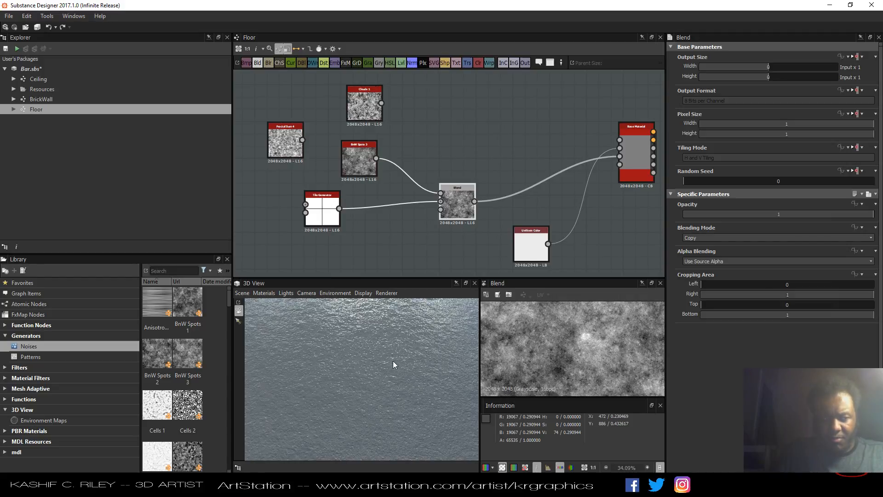
{"action": "left_click_drag", "start_coordinate": [394, 363], "coordinate": [430, 371]}
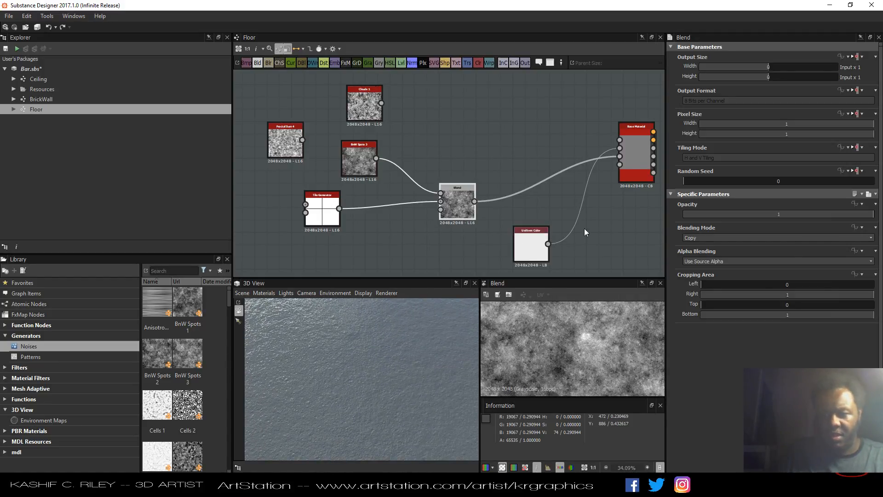
{"action": "left_click_drag", "start_coordinate": [816, 215], "coordinate": [772, 223]}
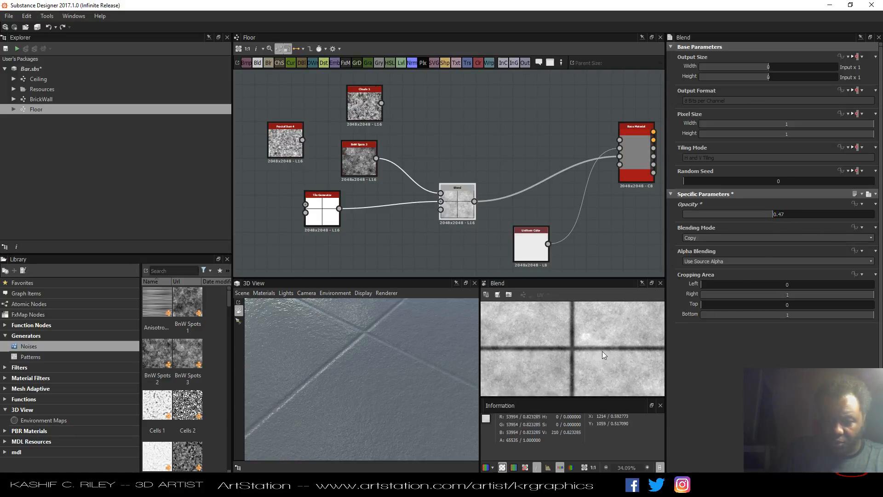
Insert a Sharpen node on the link between the Tile Generator and the Blend node and preview it.
{"action": "left_click_drag", "start_coordinate": [369, 374], "coordinate": [372, 406]}
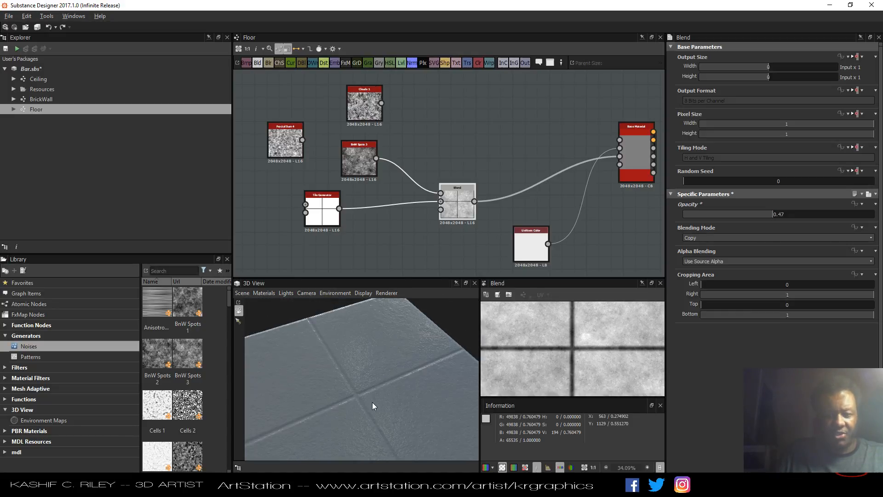
{"action": "key", "text": "alt+Tab"}
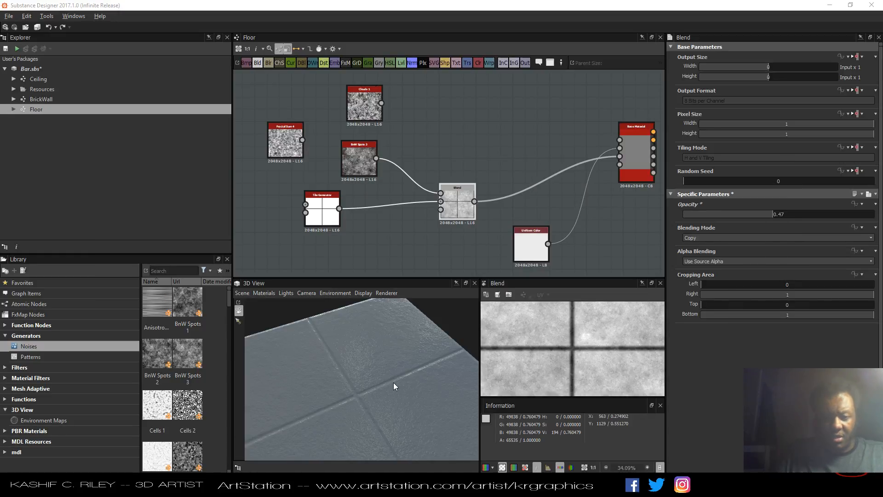
{"action": "mouse_move", "coordinate": [390, 382]}
{"action": "left_mouse_down"}
{"action": "mouse_move", "coordinate": [370, 359]}
{"action": "mouse_move", "coordinate": [376, 389]}
{"action": "mouse_move", "coordinate": [391, 370]}
{"action": "left_mouse_up"}
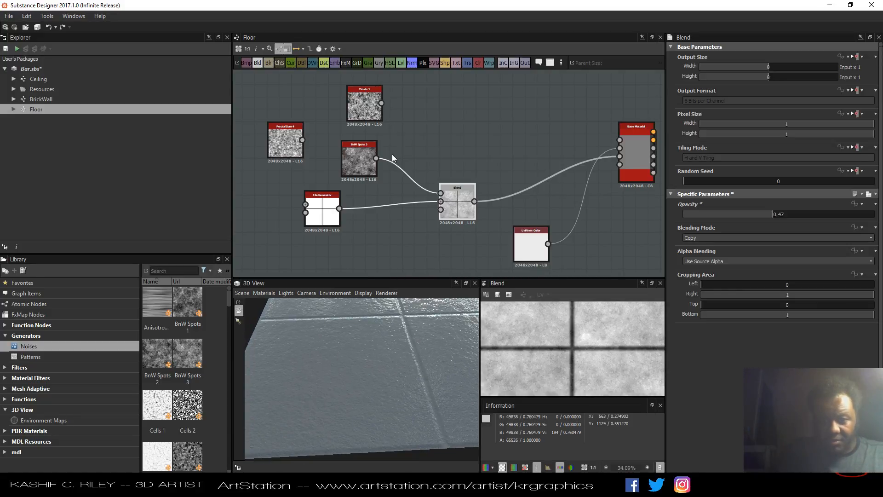
{"action": "mouse_move", "coordinate": [398, 369]}
{"action": "left_mouse_down"}
{"action": "mouse_move", "coordinate": [399, 379]}
{"action": "mouse_move", "coordinate": [378, 370]}
{"action": "mouse_move", "coordinate": [404, 353]}
{"action": "mouse_move", "coordinate": [386, 376]}
{"action": "left_mouse_up"}
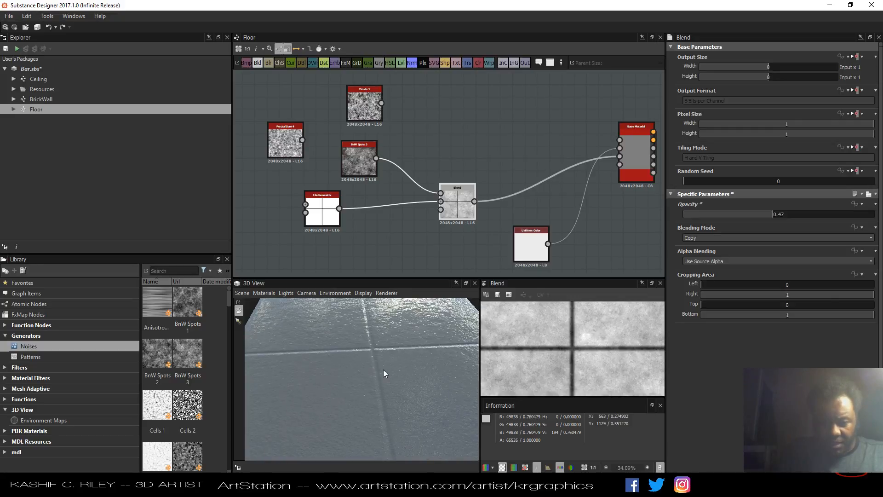
{"action": "left_click", "coordinate": [325, 224]}
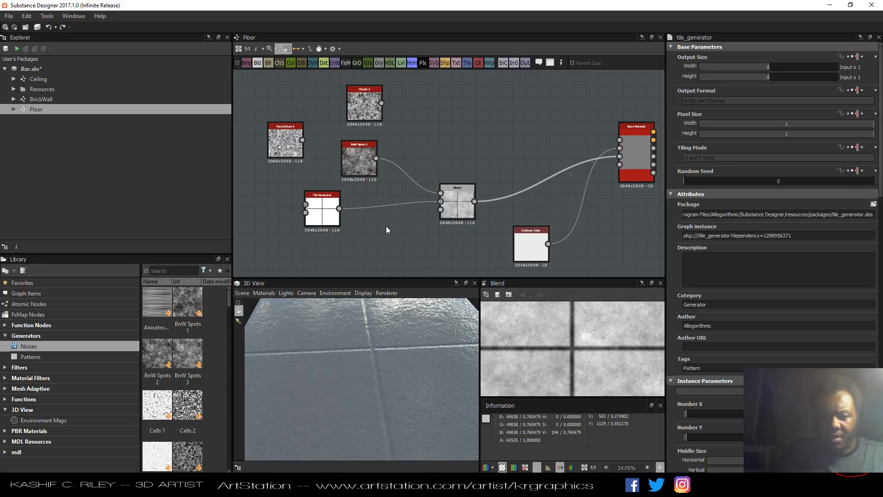
{"action": "key", "text": "space"}
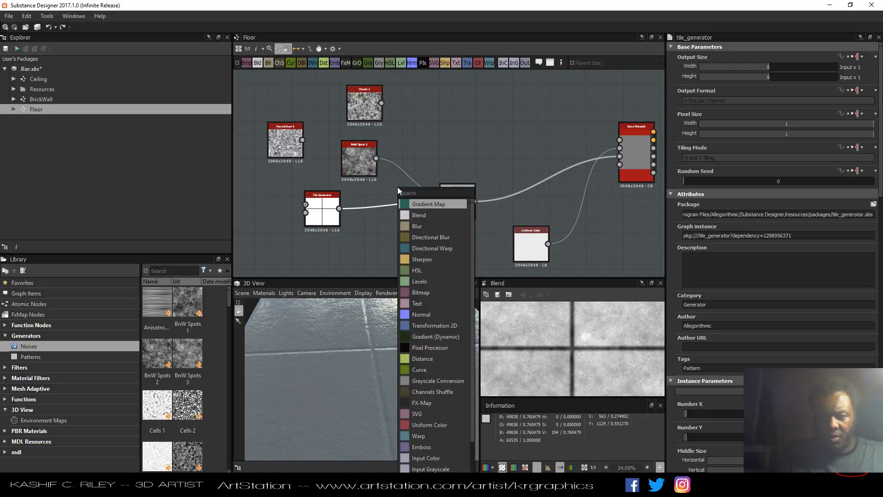
{"action": "type", "text": "sha"}
{"action": "key", "text": "Return"}
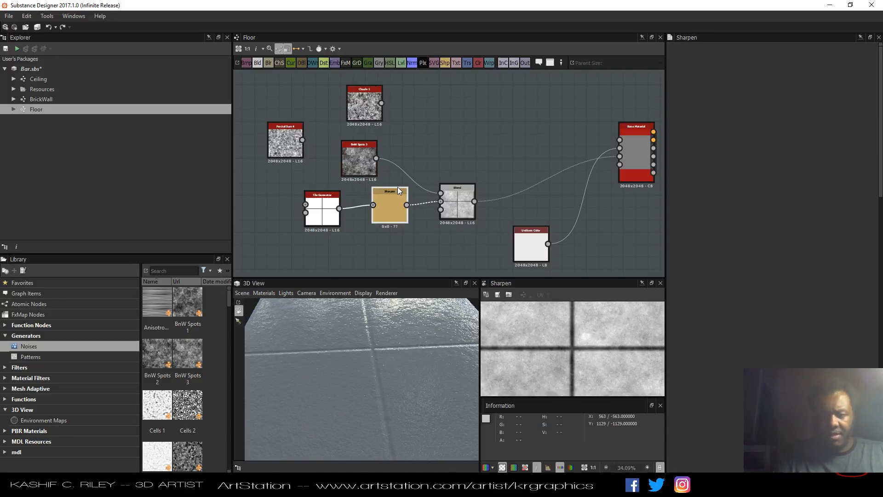
{"action": "double_click", "coordinate": [398, 189]}
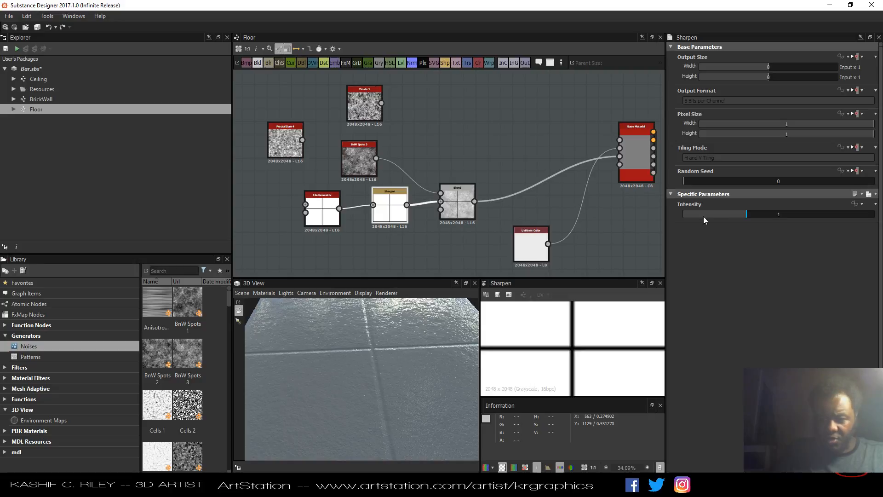
Set the Sharpen intensity to 2.14 and preview the result at 1:1 zoom.
{"action": "left_click_drag", "start_coordinate": [750, 215], "coordinate": [819, 214]}
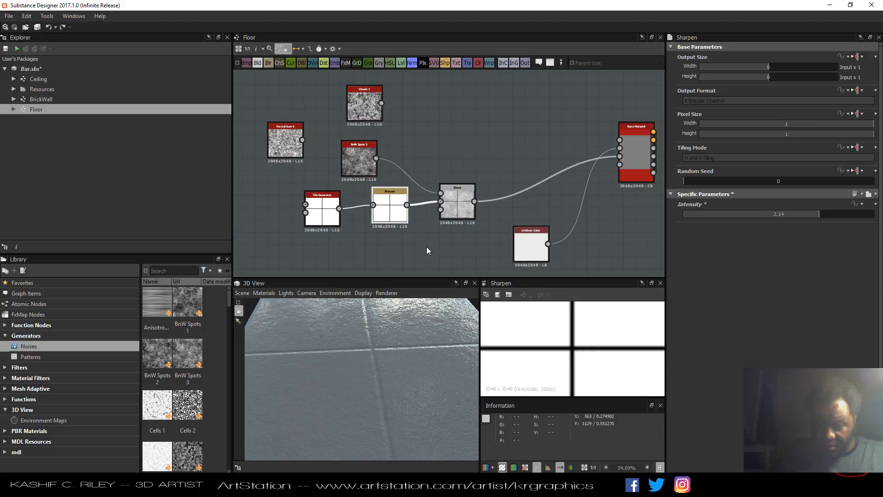
{"action": "scroll", "coordinate": [569, 344], "scroll_direction": "down", "scroll_amount": 4}
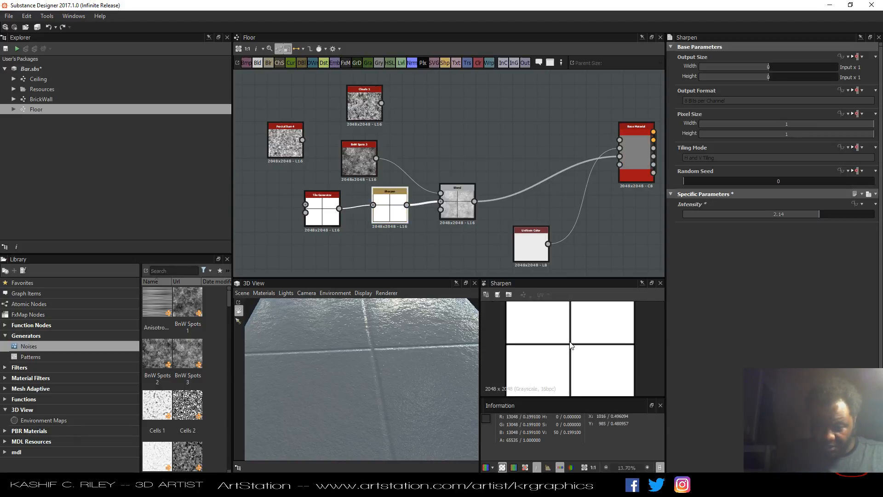
{"action": "scroll", "coordinate": [570, 345], "scroll_direction": "up", "scroll_amount": 3}
{"action": "scroll", "coordinate": [570, 343], "scroll_direction": "up", "scroll_amount": 6}
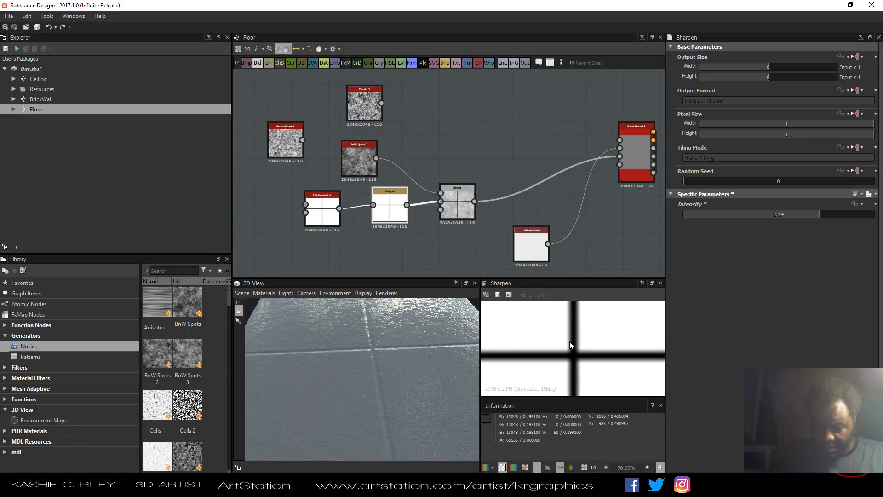
{"action": "left_click", "coordinate": [593, 468]}
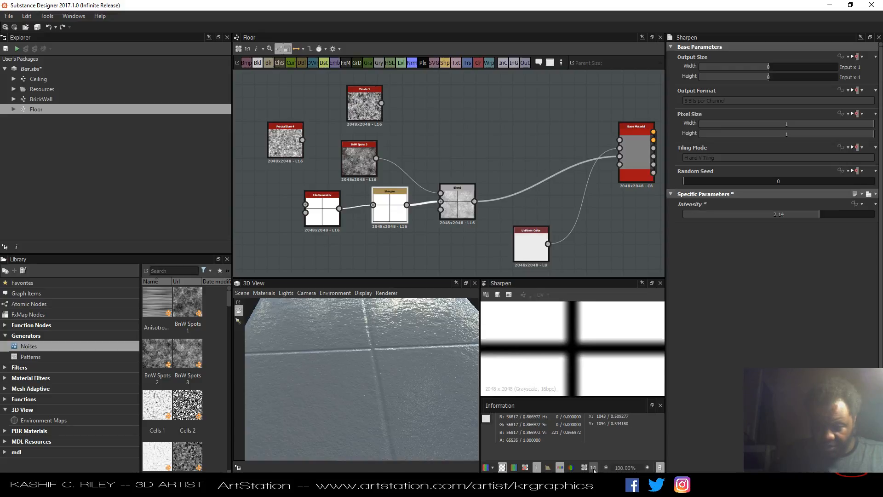
Review the Tile Generator's instance parameters.
{"action": "left_click", "coordinate": [317, 217]}
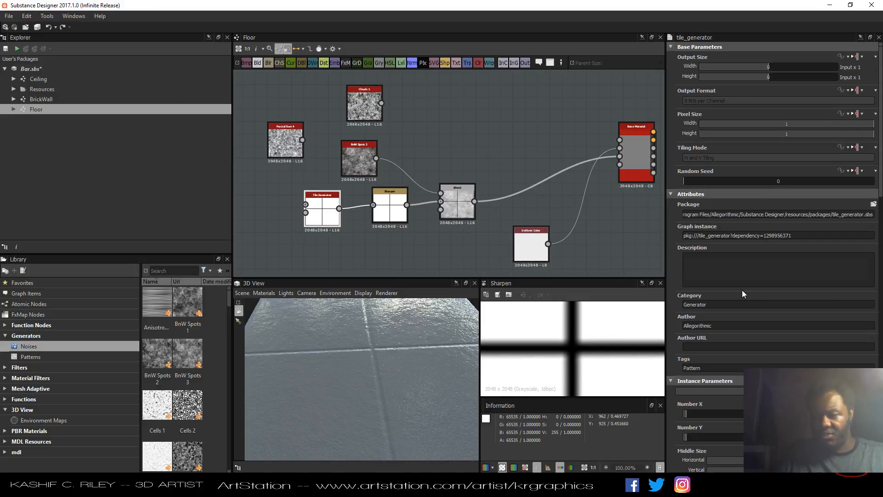
{"action": "scroll", "coordinate": [772, 332], "scroll_direction": "down", "scroll_amount": 1}
{"action": "scroll", "coordinate": [771, 332], "scroll_direction": "down", "scroll_amount": 9}
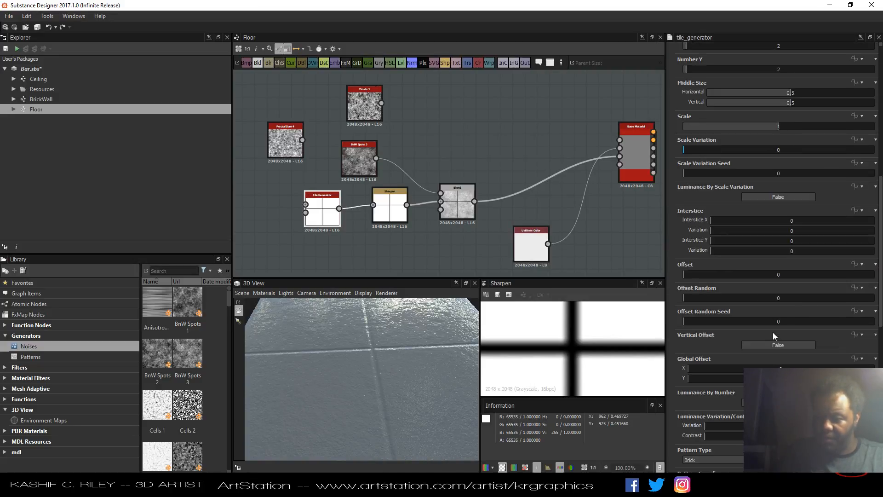
{"action": "scroll", "coordinate": [773, 336], "scroll_direction": "down", "scroll_amount": 1}
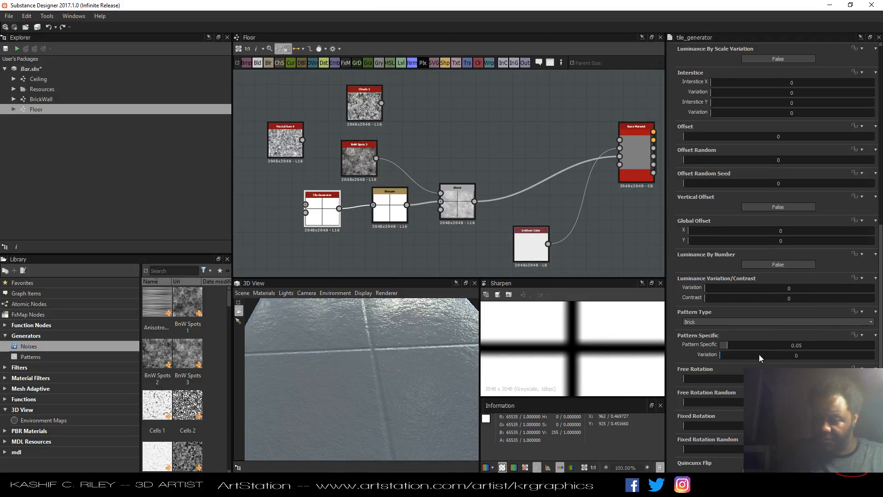
{"action": "scroll", "coordinate": [741, 376], "scroll_direction": "down", "scroll_amount": 6}
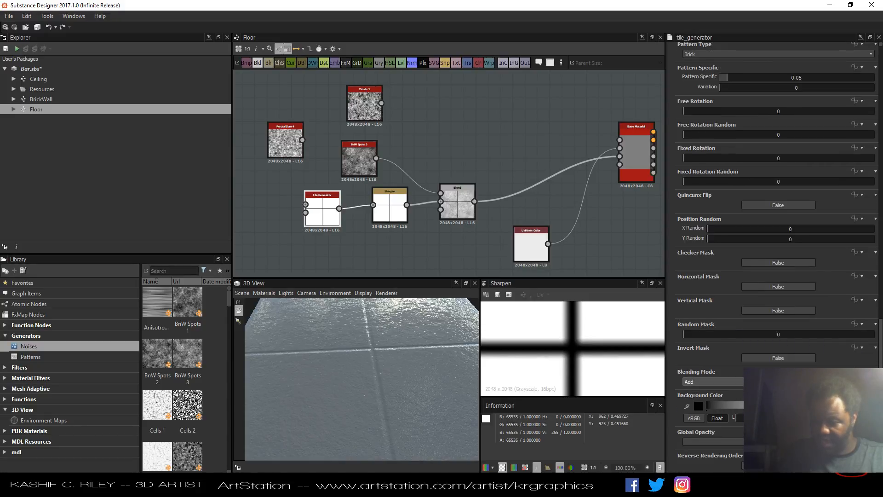
Delete the Sharpen node and reconnect the Tile Generator directly to the Blend node.
{"action": "left_click", "coordinate": [390, 216]}
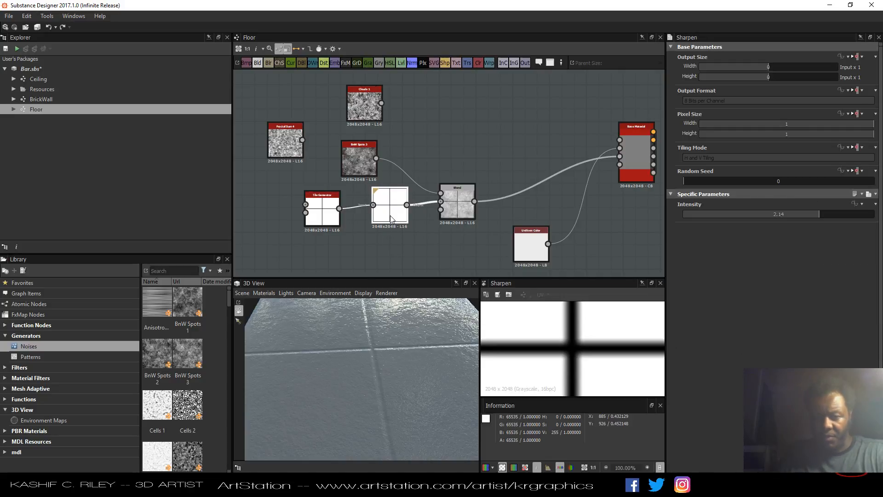
{"action": "key", "text": "Delete"}
{"action": "left_click_drag", "start_coordinate": [339, 209], "coordinate": [439, 203]}
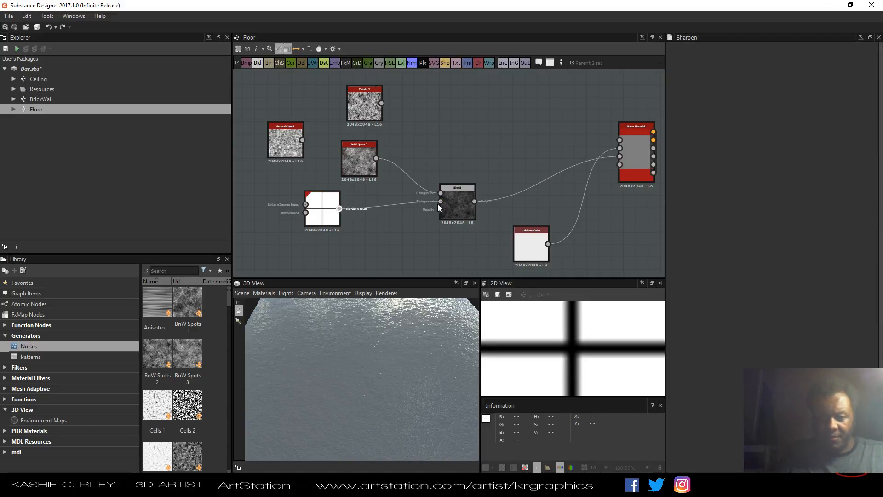
Insert a Levels node on the link between the Tile Generator and the Blend node.
{"action": "left_click", "coordinate": [372, 206]}
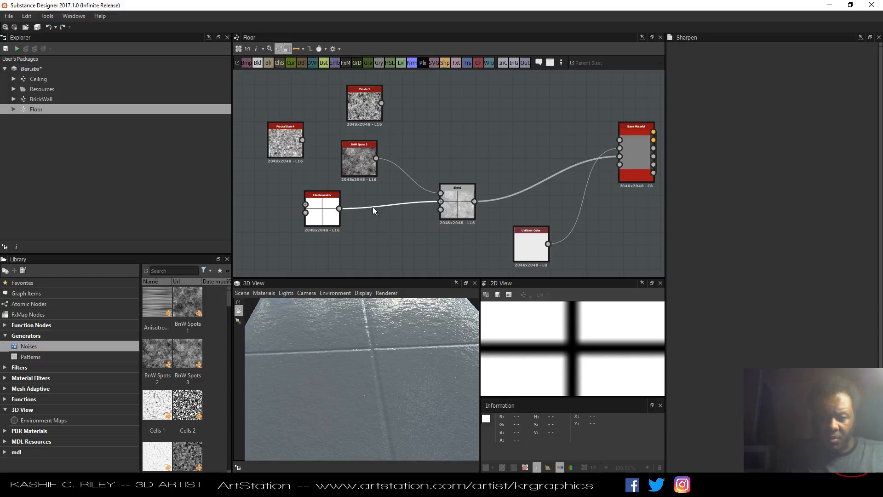
{"action": "key", "text": "space"}
{"action": "type", "text": "level"}
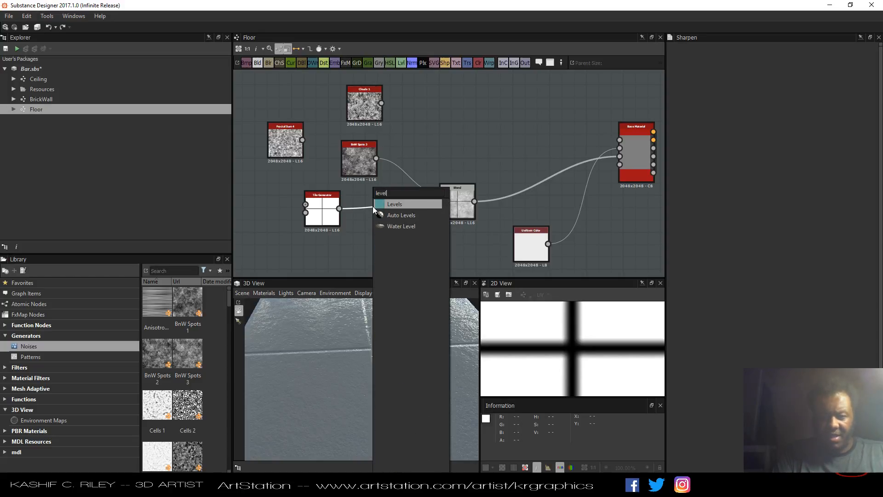
{"action": "key", "text": "Return"}
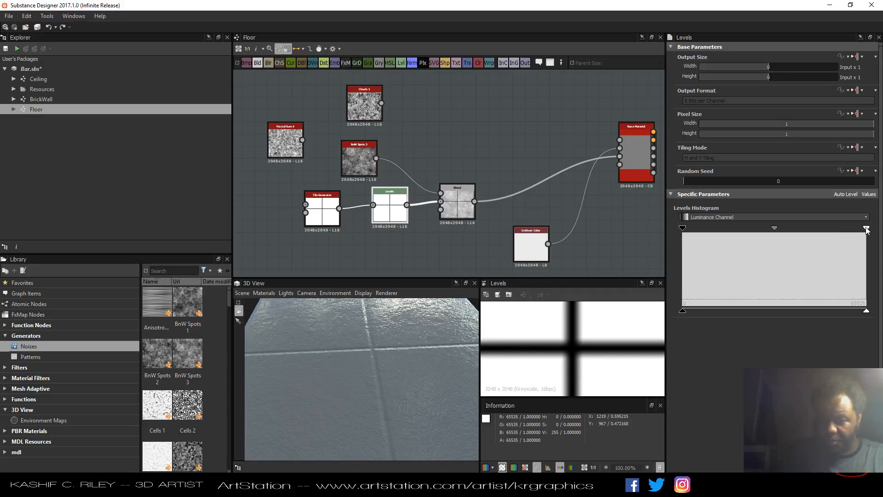
Raise the Levels input black point and midtone point to thin the tile grout lines.
{"action": "mouse_move", "coordinate": [867, 229]}
{"action": "left_mouse_down"}
{"action": "mouse_move", "coordinate": [724, 228]}
{"action": "mouse_move", "coordinate": [866, 229]}
{"action": "left_mouse_up"}
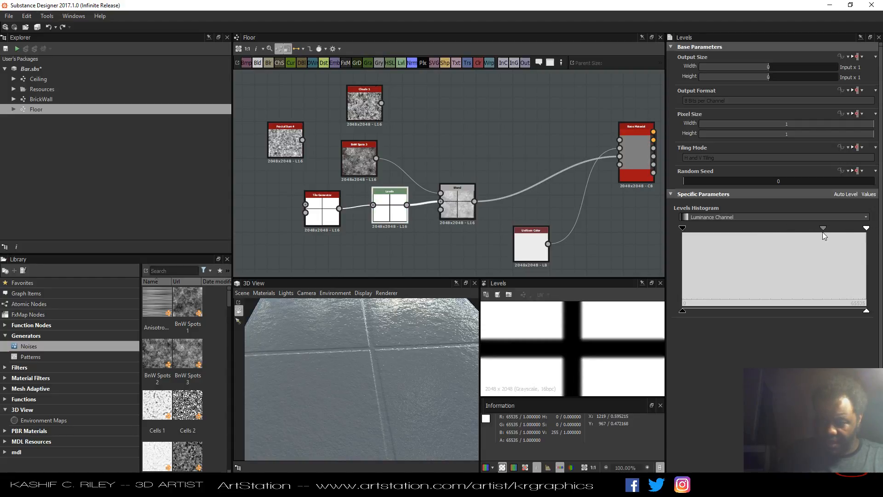
{"action": "mouse_move", "coordinate": [823, 228]}
{"action": "left_mouse_down"}
{"action": "mouse_move", "coordinate": [807, 230]}
{"action": "mouse_move", "coordinate": [817, 230]}
{"action": "left_mouse_up"}
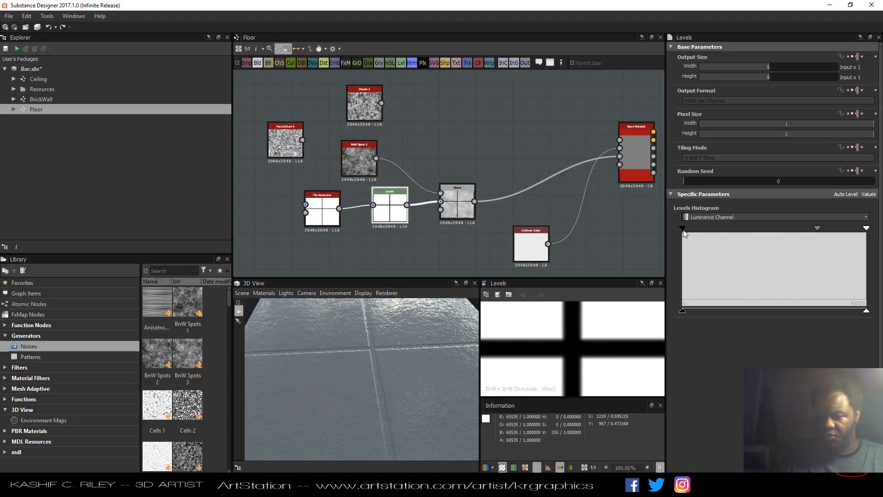
{"action": "left_click_drag", "start_coordinate": [682, 228], "coordinate": [790, 229]}
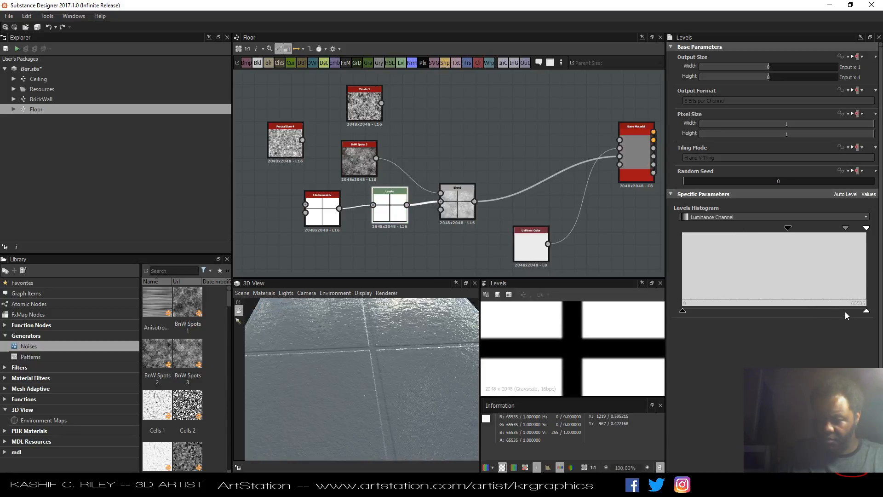
{"action": "mouse_move", "coordinate": [864, 312]}
{"action": "left_mouse_down"}
{"action": "mouse_move", "coordinate": [827, 311]}
{"action": "mouse_move", "coordinate": [880, 308]}
{"action": "left_mouse_up"}
Increase the Tile Generator's tile count, then set it back to 2.
{"action": "mouse_move", "coordinate": [341, 376]}
{"action": "left_mouse_down"}
{"action": "mouse_move", "coordinate": [350, 355]}
{"action": "mouse_move", "coordinate": [366, 374]}
{"action": "mouse_move", "coordinate": [421, 362]}
{"action": "mouse_move", "coordinate": [398, 374]}
{"action": "mouse_move", "coordinate": [344, 373]}
{"action": "left_mouse_up"}
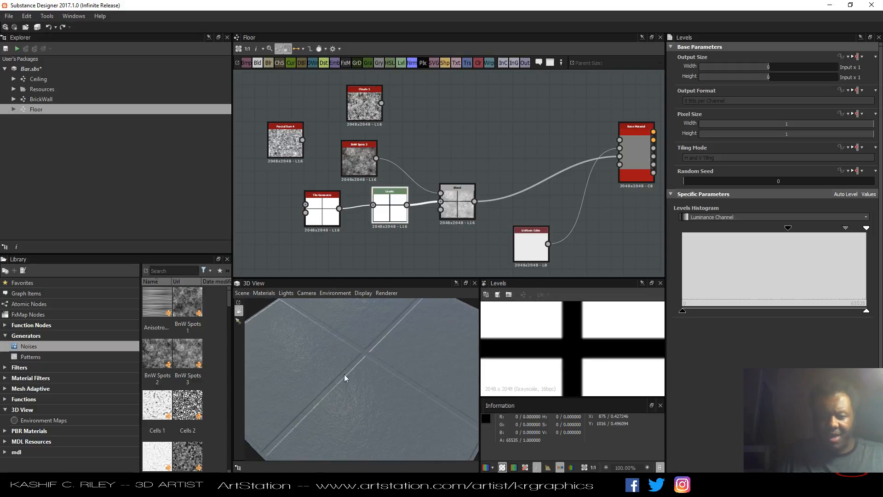
{"action": "left_click", "coordinate": [321, 215]}
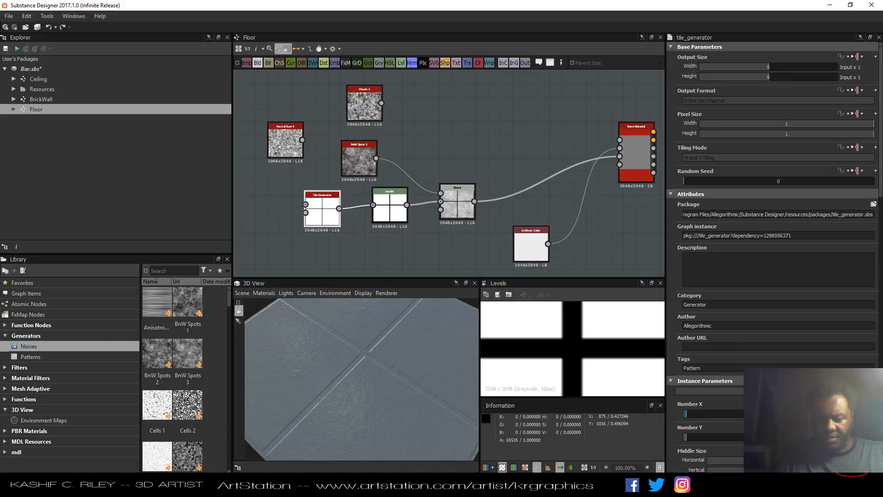
{"action": "left_click_drag", "start_coordinate": [685, 413], "coordinate": [695, 437]}
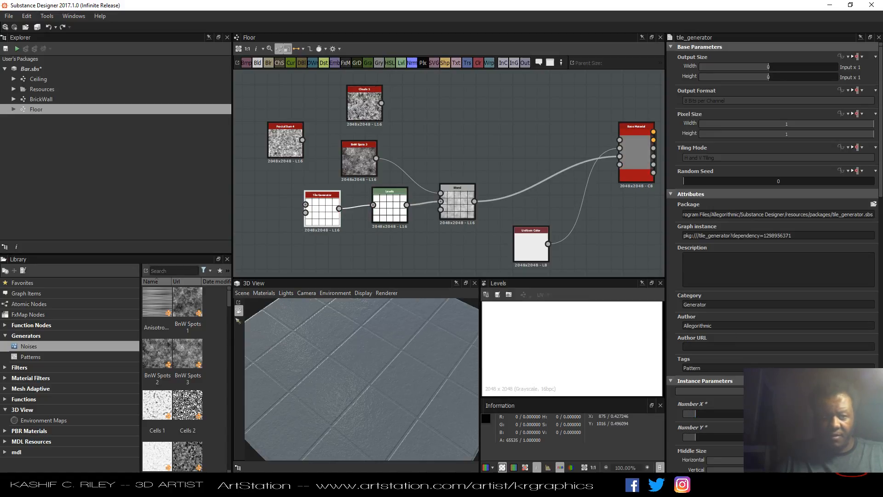
{"action": "left_click_drag", "start_coordinate": [398, 404], "coordinate": [381, 380]}
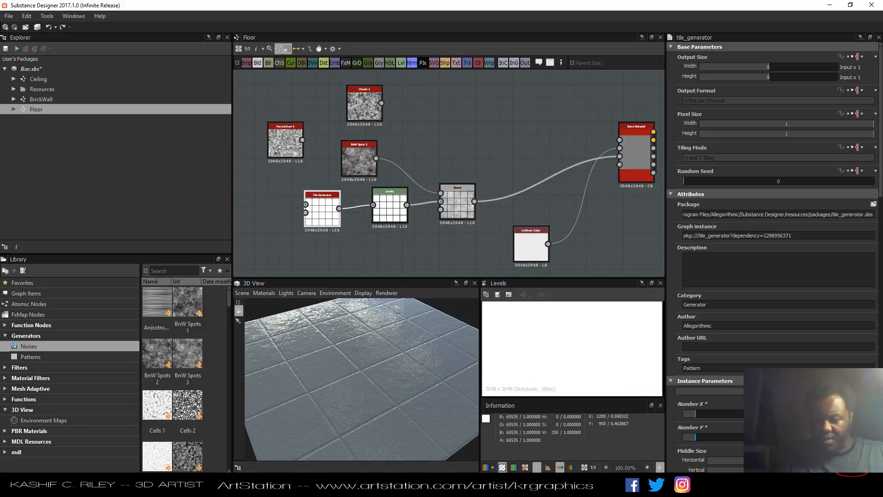
{"action": "key", "text": "Tab"}
{"action": "type", "text": "2"}
{"action": "key", "text": "Return"}
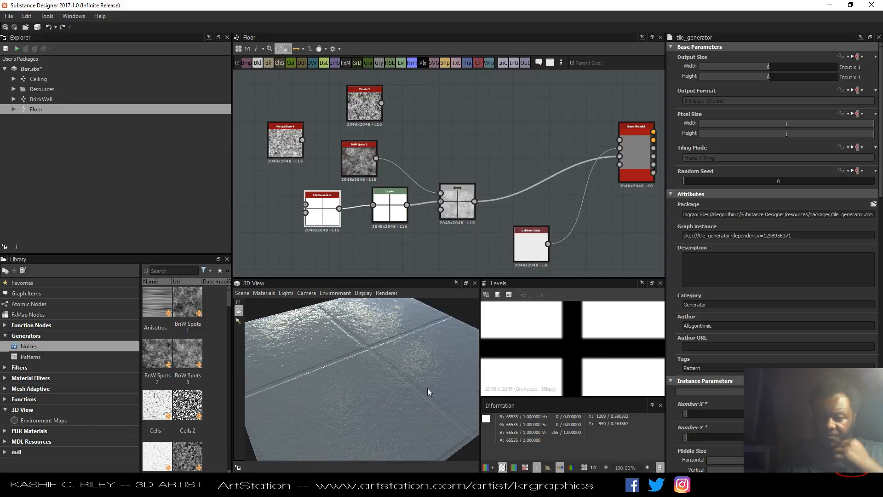
Rearrange the Blend, Tile Generator, Levels and Clouds nodes in the graph.
{"action": "left_click_drag", "start_coordinate": [425, 391], "coordinate": [427, 337]}
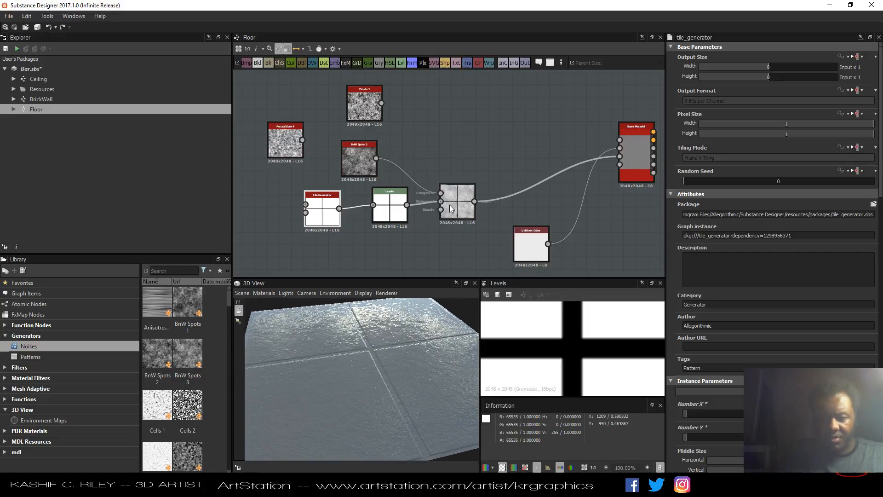
{"action": "left_click_drag", "start_coordinate": [450, 206], "coordinate": [511, 205]}
{"action": "left_click_drag", "start_coordinate": [316, 216], "coordinate": [310, 245]}
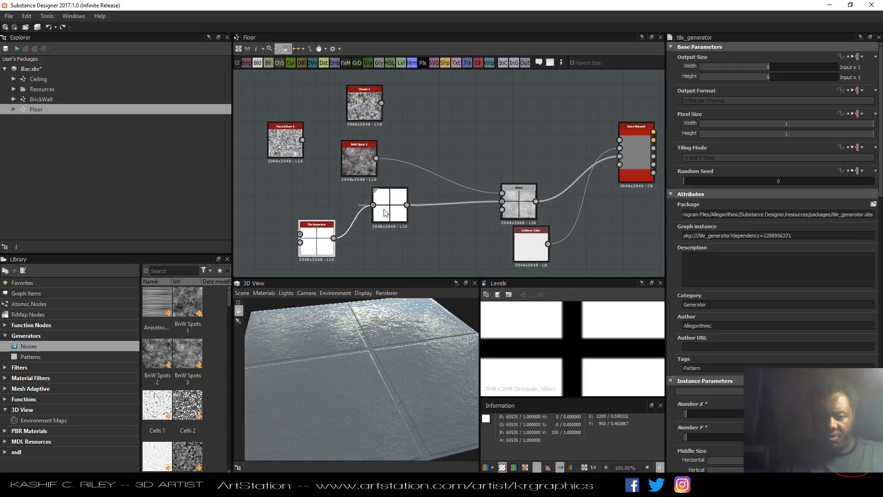
{"action": "left_click_drag", "start_coordinate": [385, 212], "coordinate": [391, 245]}
{"action": "left_click_drag", "start_coordinate": [362, 107], "coordinate": [320, 107]}
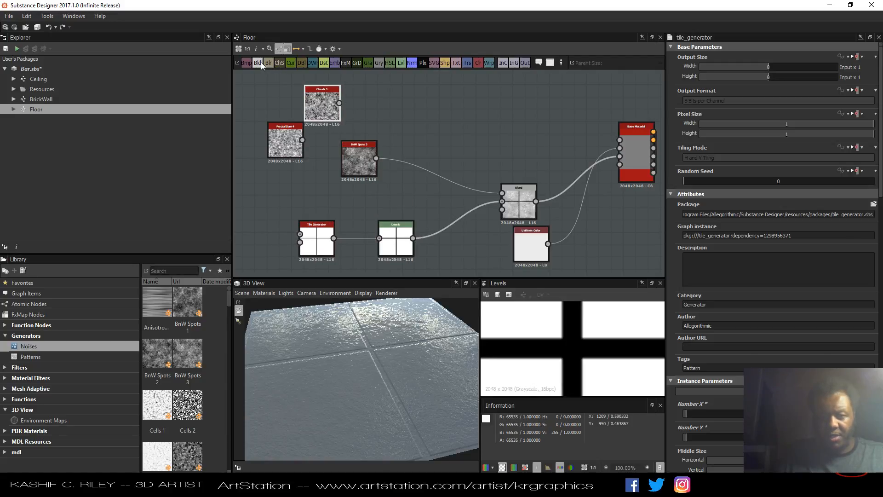
Add a new Blend node and connect the BnW Spots 3 and Fractal Sum 4 noises into it.
{"action": "left_click_drag", "start_coordinate": [412, 122], "coordinate": [422, 136]}
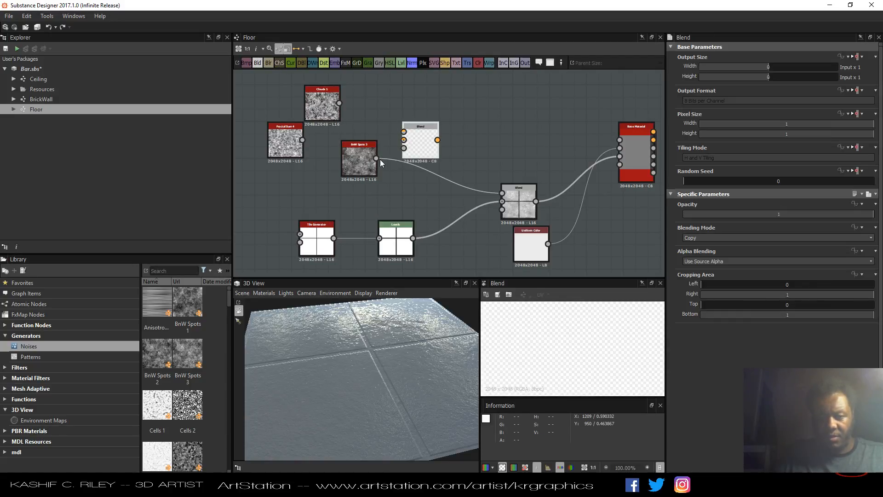
{"action": "left_click_drag", "start_coordinate": [376, 158], "coordinate": [455, 153]}
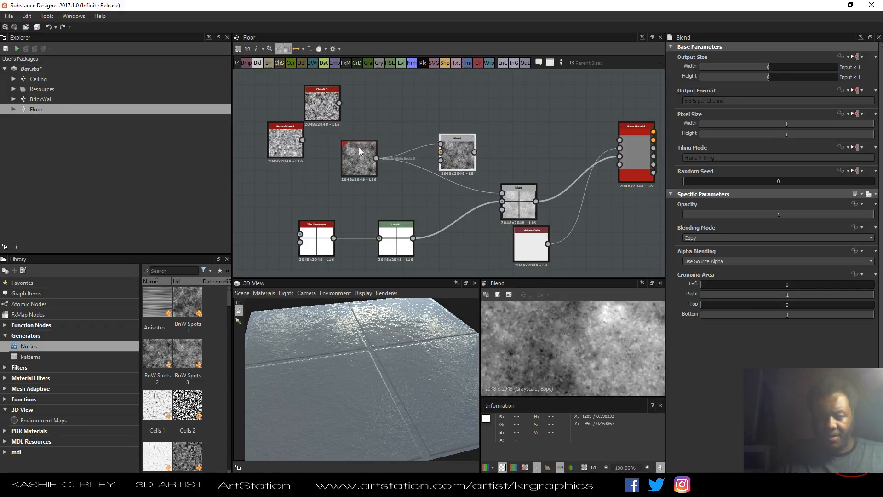
{"action": "left_click_drag", "start_coordinate": [290, 149], "coordinate": [441, 152]}
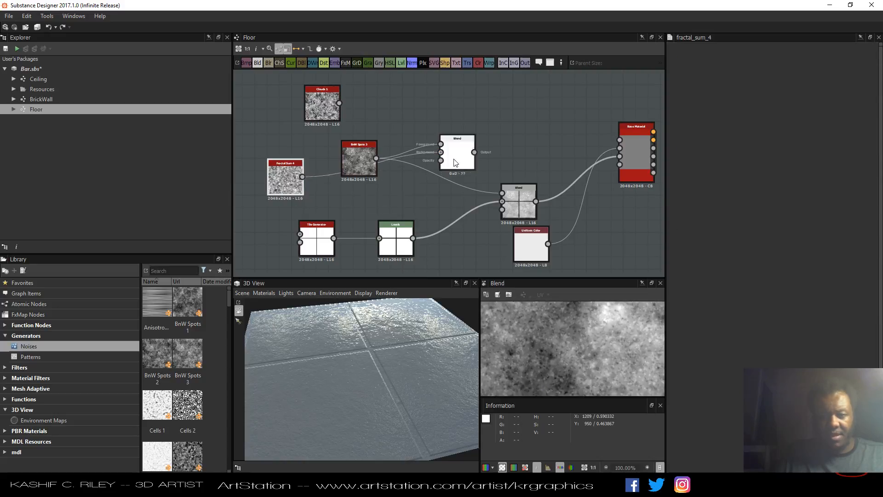
Set the new Blend node's blending mode to Multiply.
{"action": "left_click", "coordinate": [709, 236]}
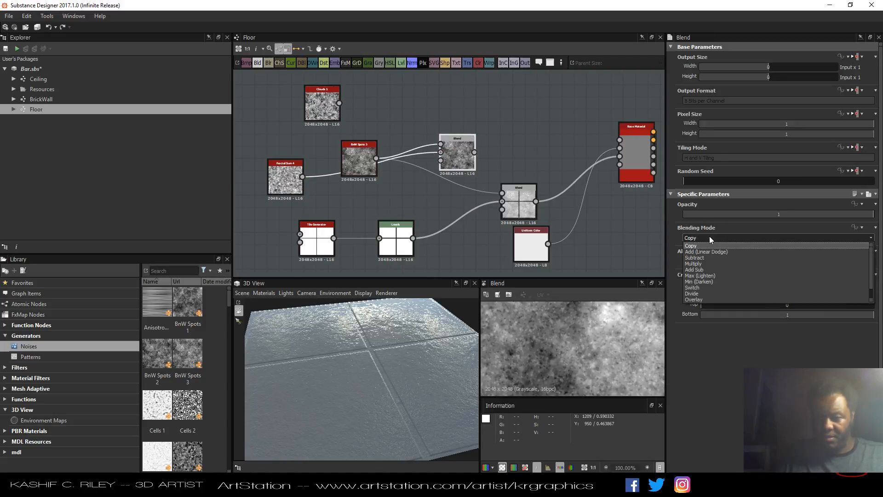
{"action": "left_click", "coordinate": [702, 263]}
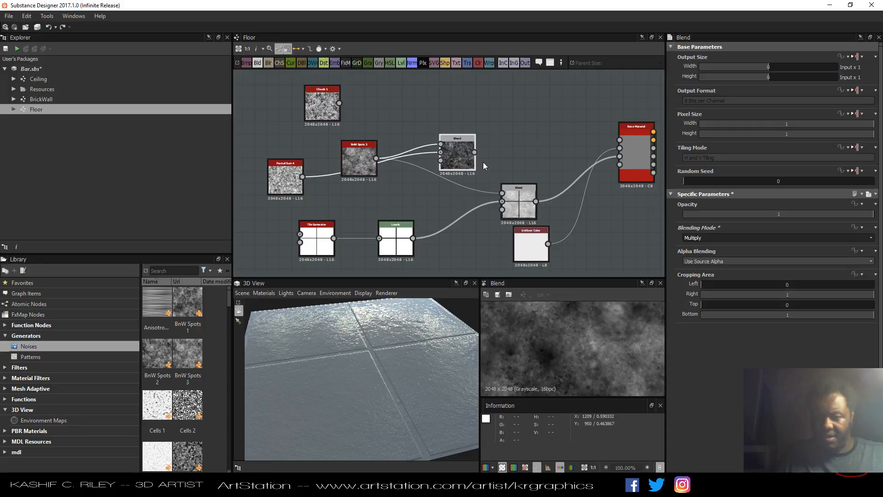
Connect the new Blend node's output to the main Blend node, then delete that link again.
{"action": "left_click_drag", "start_coordinate": [491, 200], "coordinate": [501, 203]}
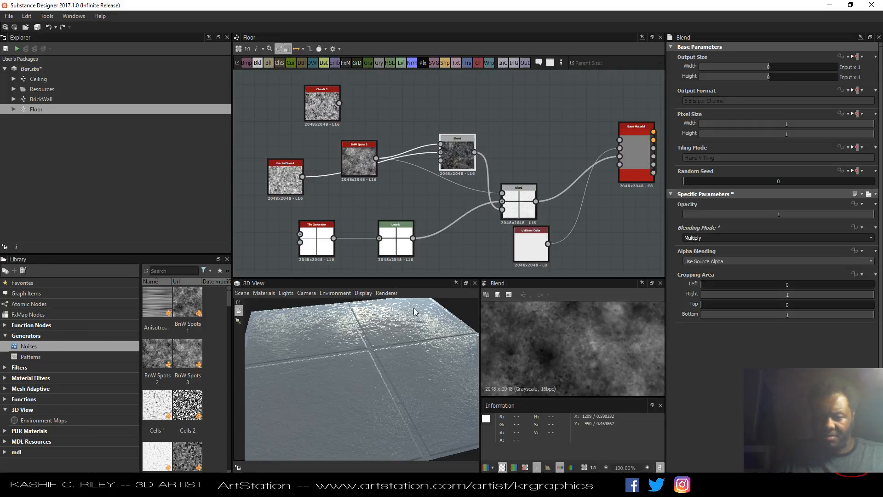
{"action": "left_click_drag", "start_coordinate": [387, 380], "coordinate": [371, 397]}
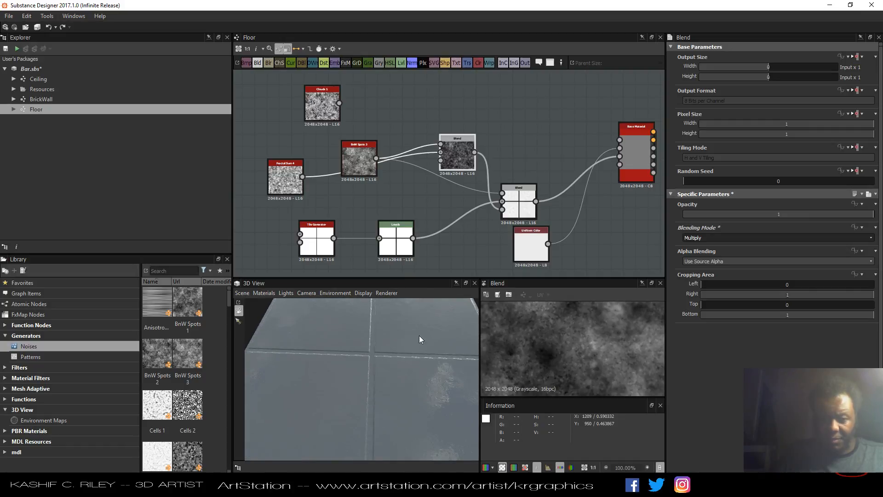
{"action": "left_click", "coordinate": [488, 173]}
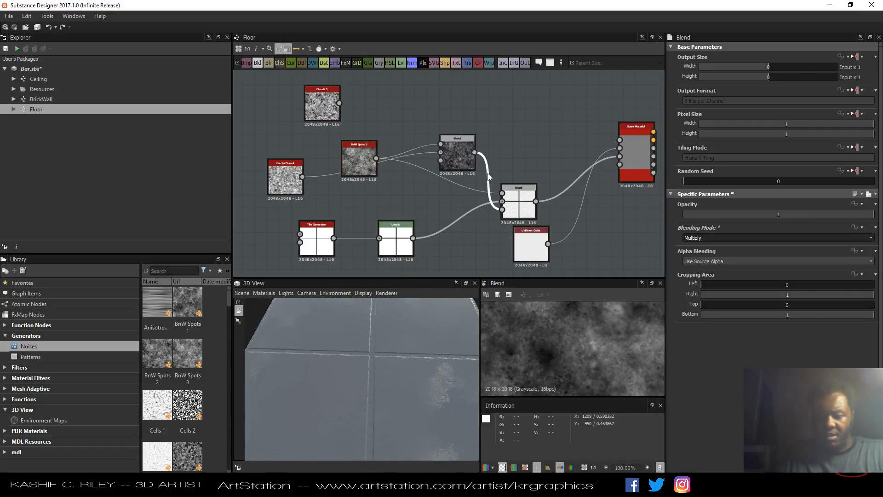
{"action": "key", "text": "Delete"}
Reposition the BnW Spots 3 and new Blend nodes in the graph.
{"action": "left_click_drag", "start_coordinate": [366, 172], "coordinate": [356, 154]}
{"action": "scroll", "coordinate": [200, 378], "scroll_direction": "down", "scroll_amount": 4}
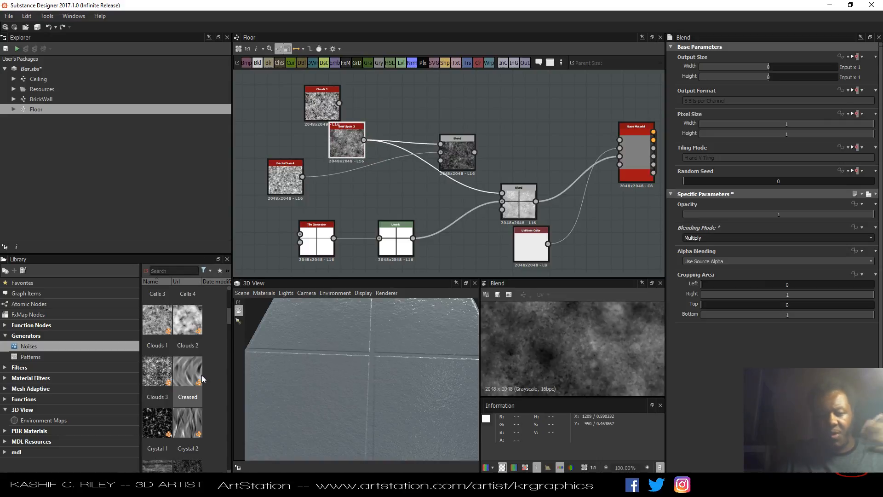
{"action": "scroll", "coordinate": [201, 377], "scroll_direction": "down", "scroll_amount": 8}
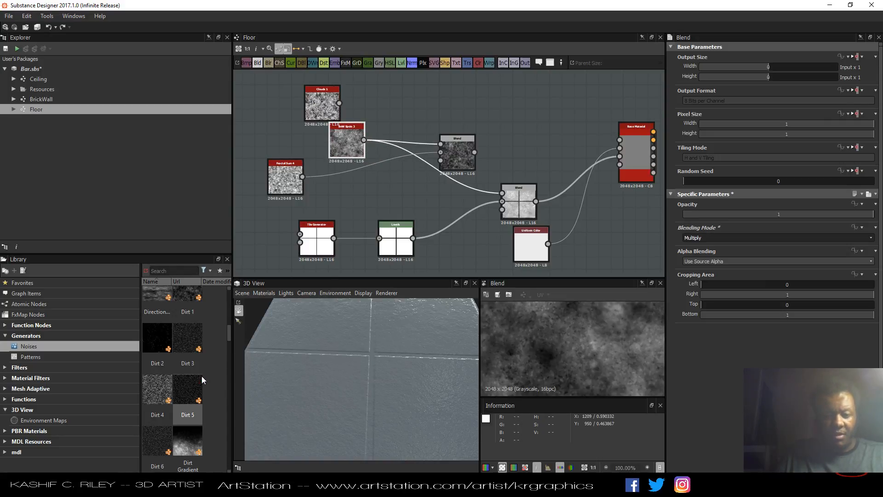
{"action": "scroll", "coordinate": [201, 378], "scroll_direction": "down", "scroll_amount": 6}
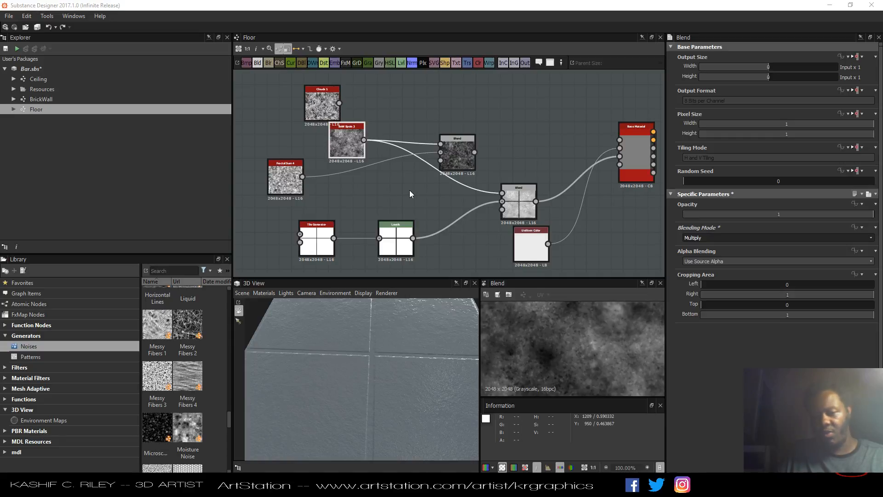
{"action": "left_click_drag", "start_coordinate": [457, 156], "coordinate": [469, 156]}
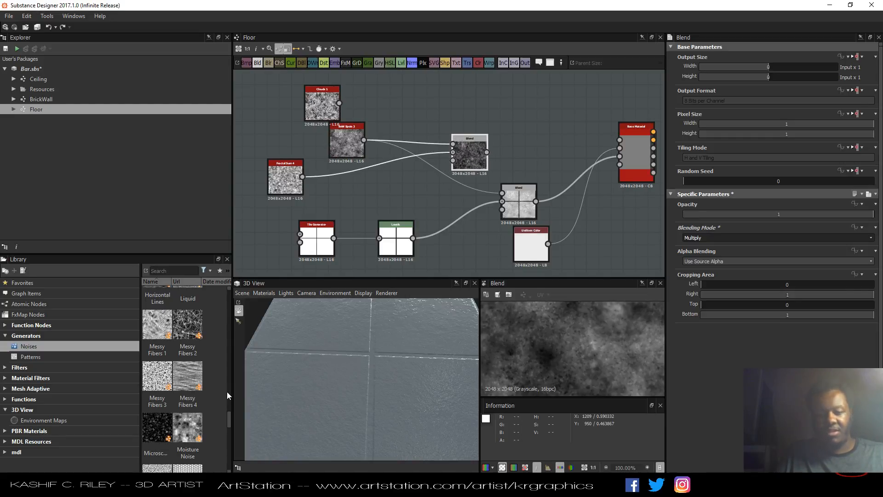
Browse the noise generators in the library and add a Grunge Map 007 node to the graph.
{"action": "scroll", "coordinate": [194, 381], "scroll_direction": "down", "scroll_amount": 3}
{"action": "scroll", "coordinate": [195, 380], "scroll_direction": "down", "scroll_amount": 3}
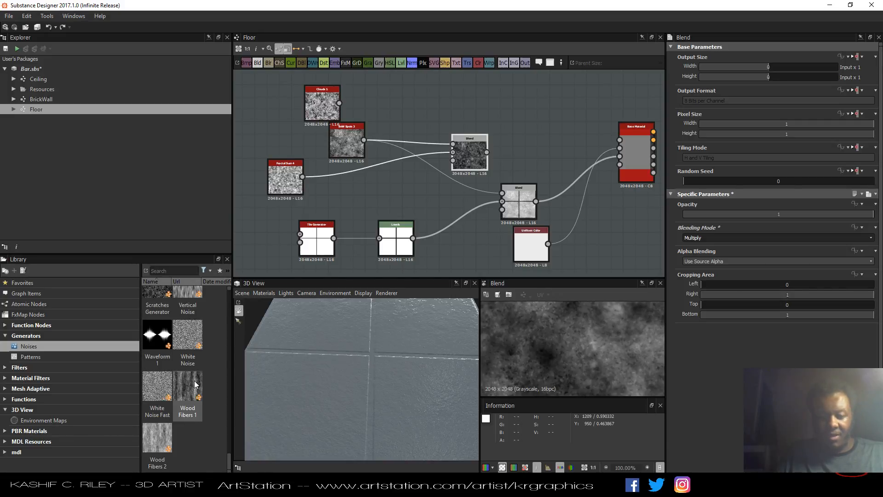
{"action": "scroll", "coordinate": [194, 380], "scroll_direction": "down", "scroll_amount": 1}
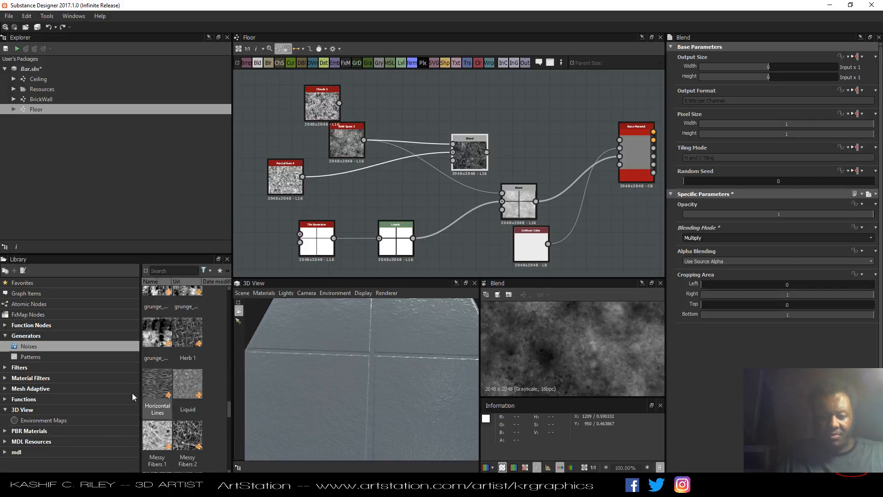
{"action": "left_click", "coordinate": [62, 358]}
{"action": "left_click", "coordinate": [63, 348]}
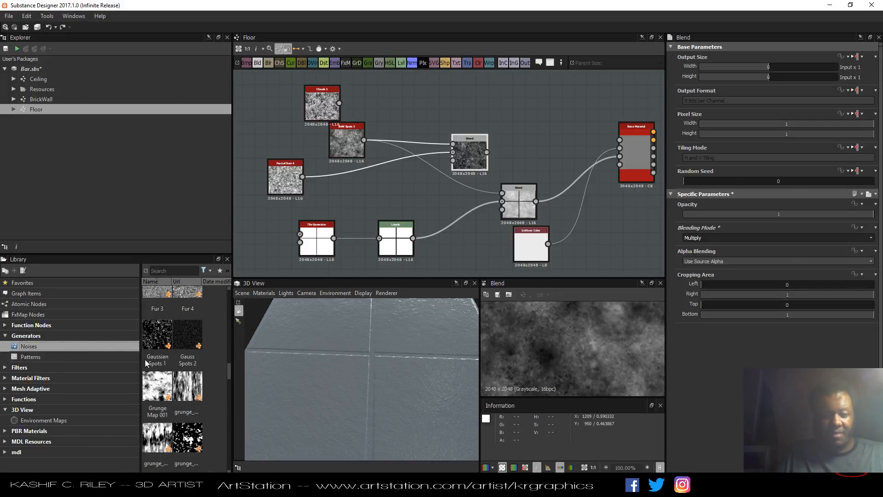
{"action": "scroll", "coordinate": [162, 341], "scroll_direction": "up", "scroll_amount": 4}
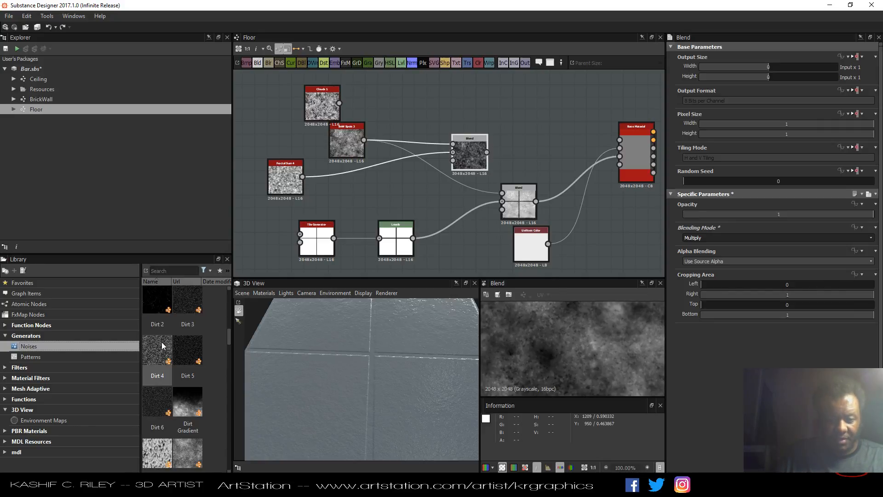
{"action": "scroll", "coordinate": [162, 341], "scroll_direction": "down", "scroll_amount": 5}
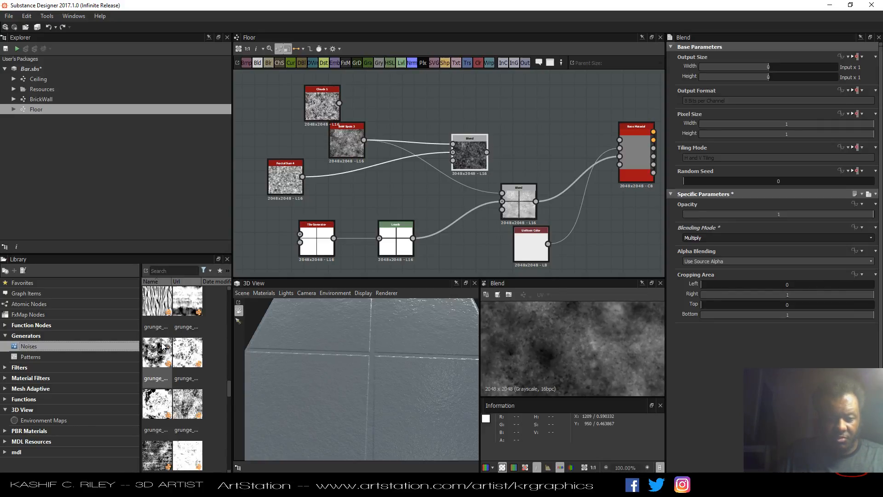
{"action": "left_click_drag", "start_coordinate": [162, 356], "coordinate": [393, 182]}
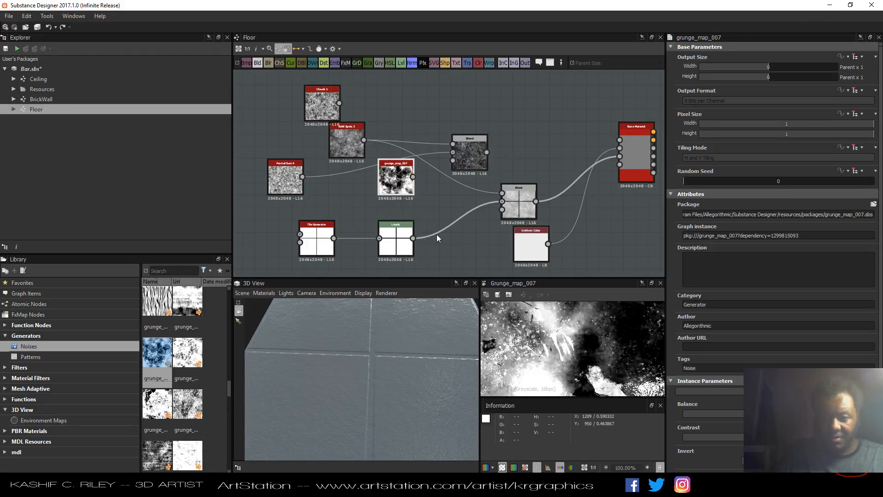
Preview the main Blend node and connect the Levels output to a second input of the main Blend.
{"action": "double_click", "coordinate": [519, 203]}
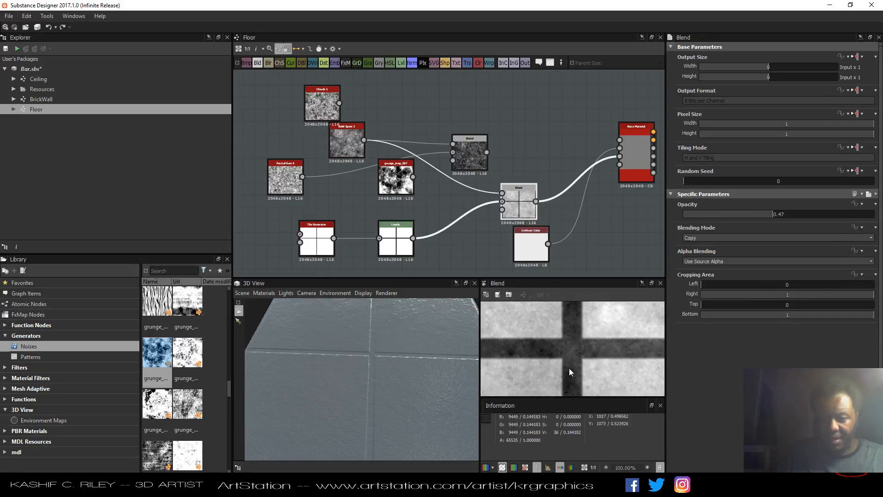
{"action": "scroll", "coordinate": [569, 363], "scroll_direction": "down", "scroll_amount": 6}
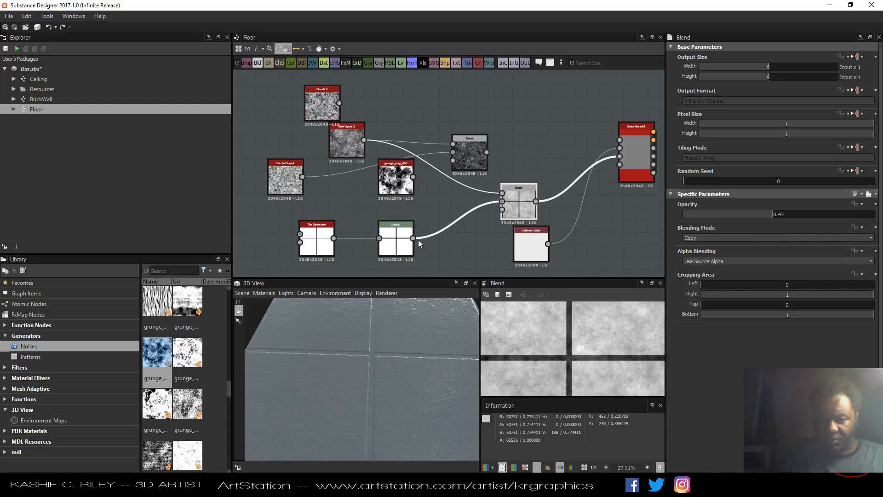
{"action": "left_click_drag", "start_coordinate": [415, 238], "coordinate": [501, 212]}
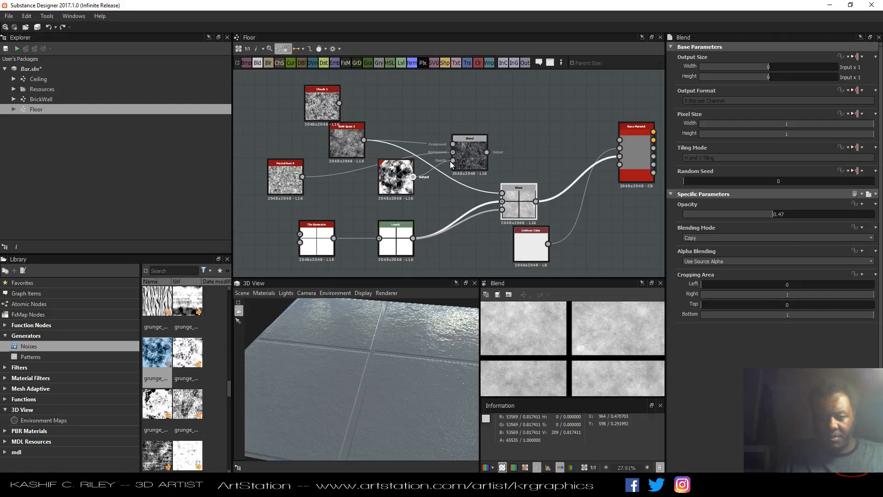
Connect Grunge Map 007 into the new Blend node's opacity input and move the grunge node.
{"action": "left_click_drag", "start_coordinate": [451, 164], "coordinate": [452, 160]}
{"action": "left_click_drag", "start_coordinate": [398, 181], "coordinate": [374, 194]}
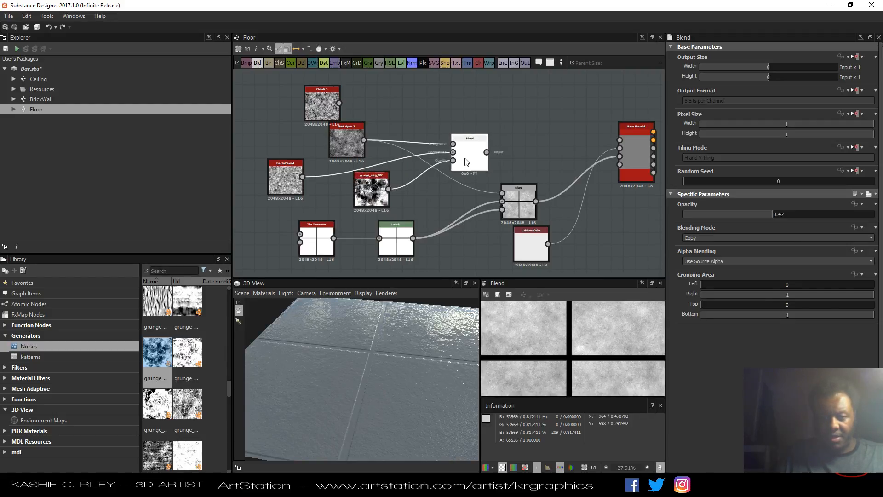
Preview the new Blend node and cycle its blending mode through Min (Darken) and Max (Lighten) to Subtract.
{"action": "double_click", "coordinate": [467, 161]}
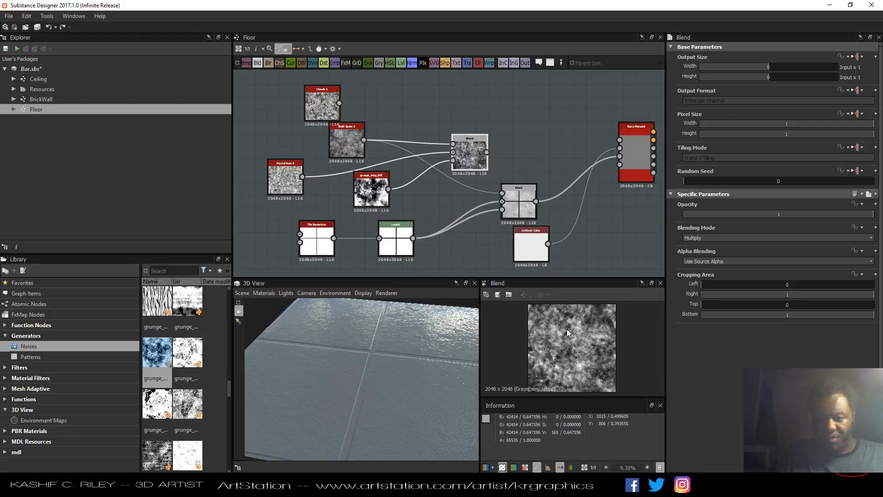
{"action": "scroll", "coordinate": [566, 329], "scroll_direction": "up", "scroll_amount": 1}
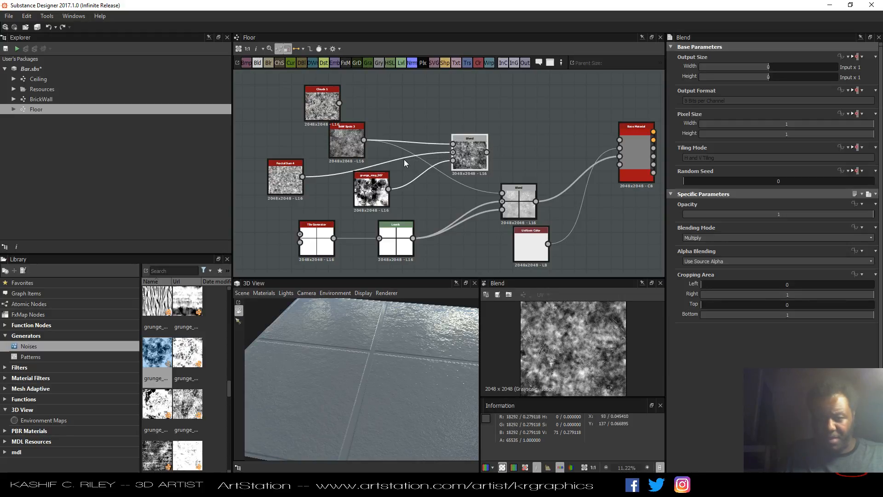
{"action": "left_click", "coordinate": [696, 237]}
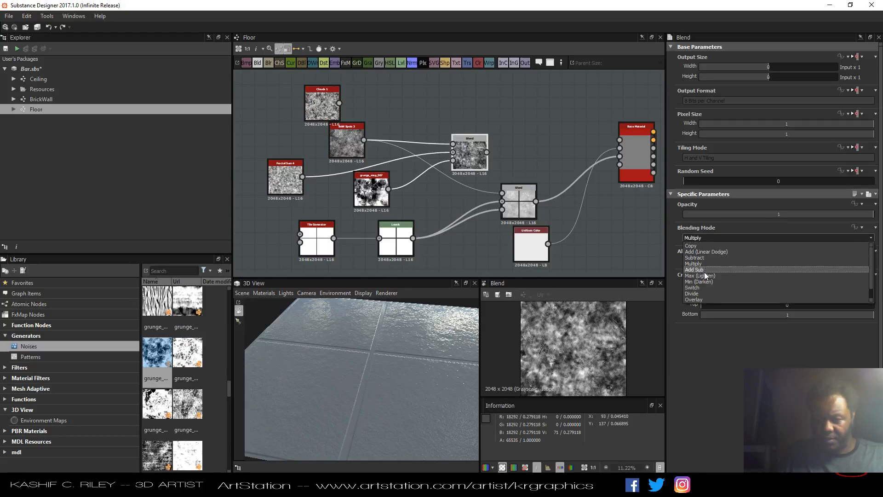
{"action": "left_click", "coordinate": [699, 281]}
{"action": "left_click", "coordinate": [703, 237]}
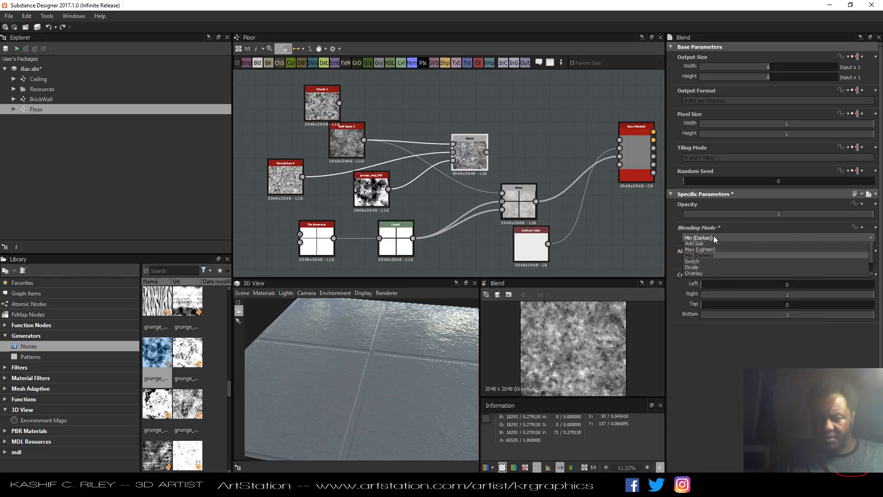
{"action": "left_click", "coordinate": [703, 275]}
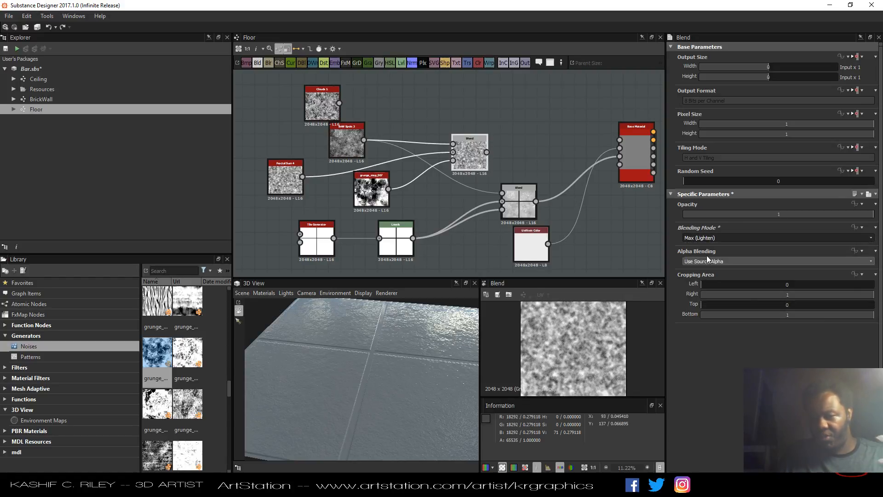
{"action": "left_click", "coordinate": [712, 238]}
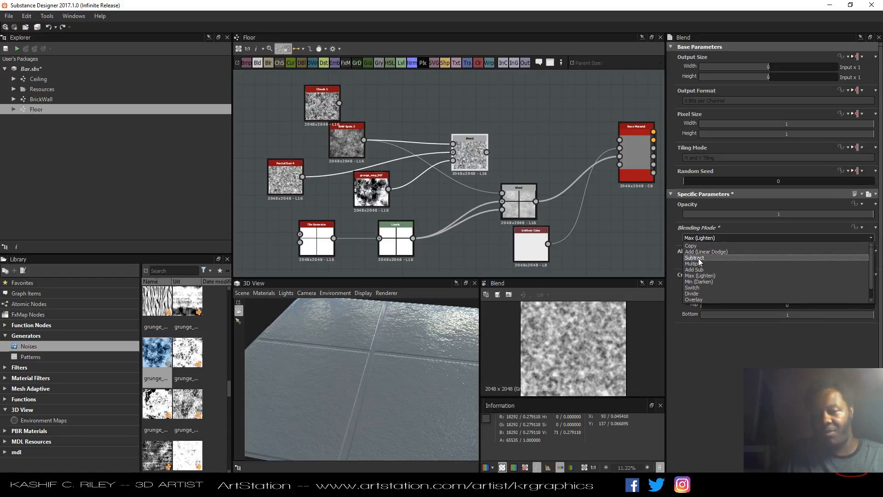
{"action": "left_click", "coordinate": [699, 258]}
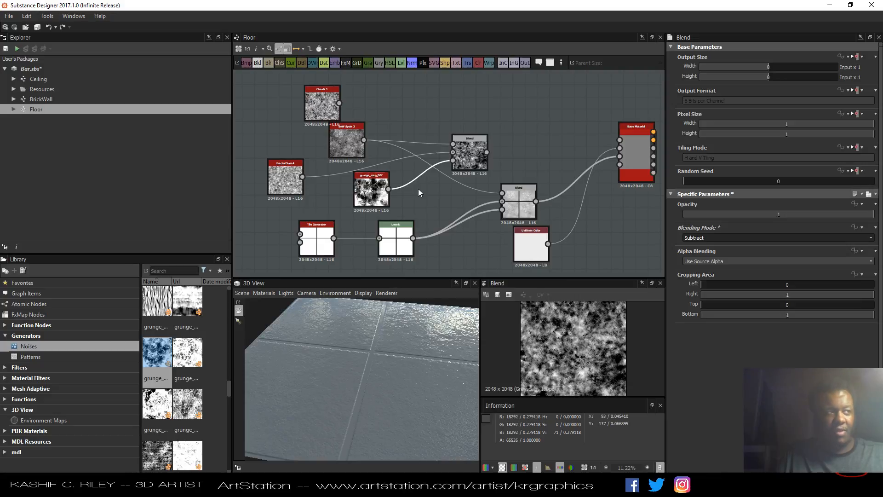
Insert a Levels node between Grunge Map 007 and the new Blend, then shift its midtone point toward white.
{"action": "key", "text": "space"}
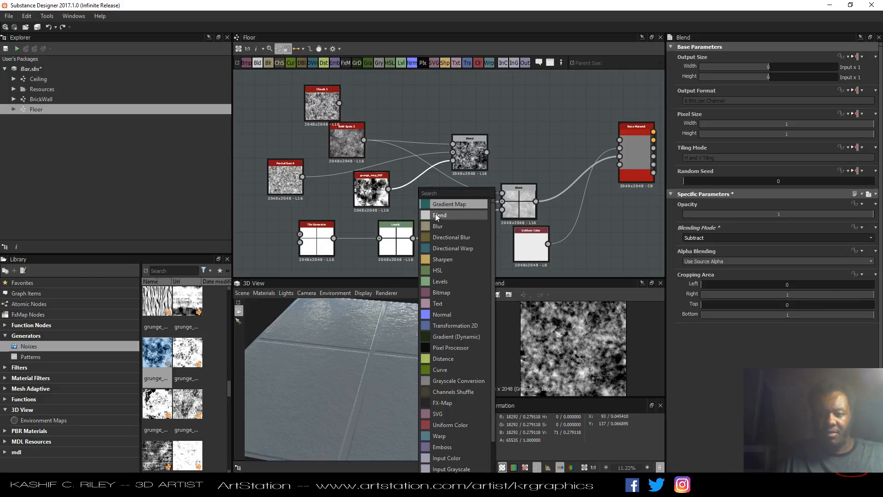
{"action": "left_click", "coordinate": [442, 281]}
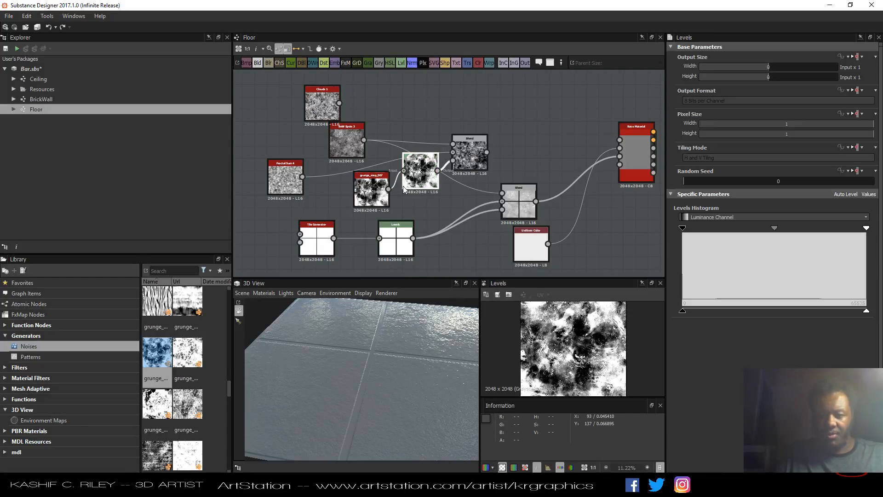
{"action": "left_click_drag", "start_coordinate": [372, 193], "coordinate": [348, 205]}
{"action": "left_click_drag", "start_coordinate": [429, 178], "coordinate": [416, 195]}
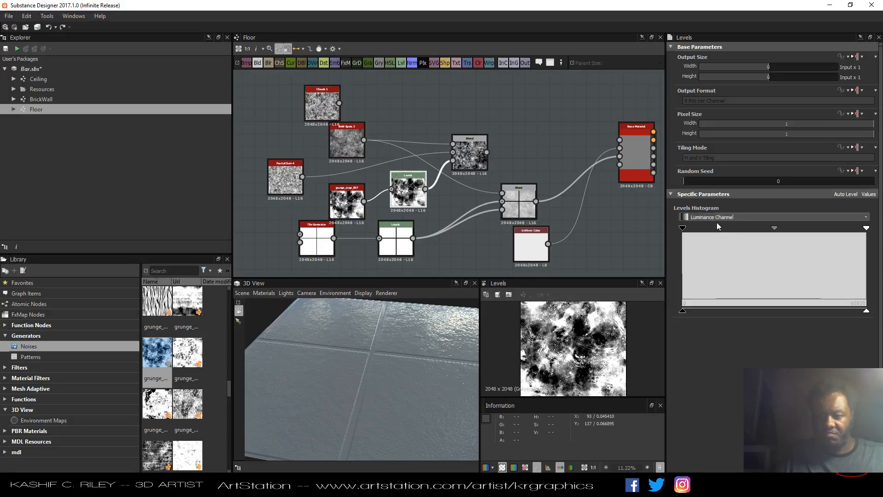
{"action": "left_click_drag", "start_coordinate": [774, 227], "coordinate": [810, 229]}
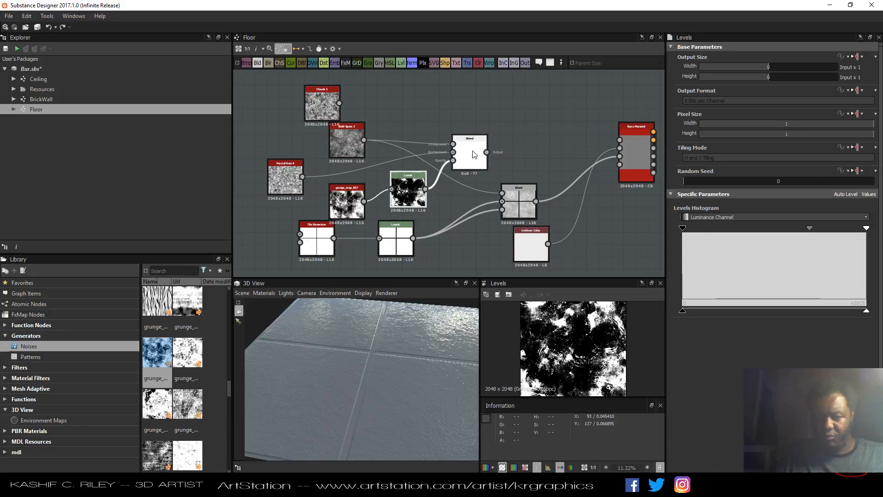
Connect the new Blend node's output to the main Blend node's foreground input.
{"action": "left_click", "coordinate": [483, 161]}
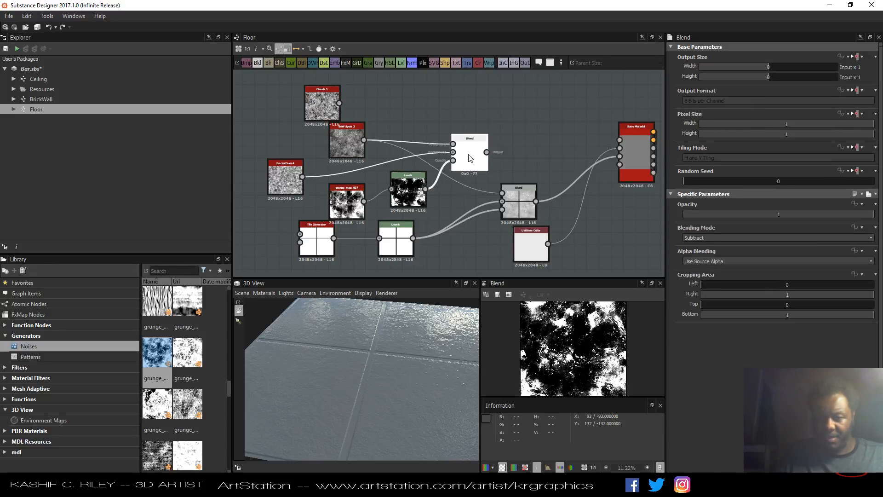
{"action": "left_click_drag", "start_coordinate": [488, 152], "coordinate": [504, 193]}
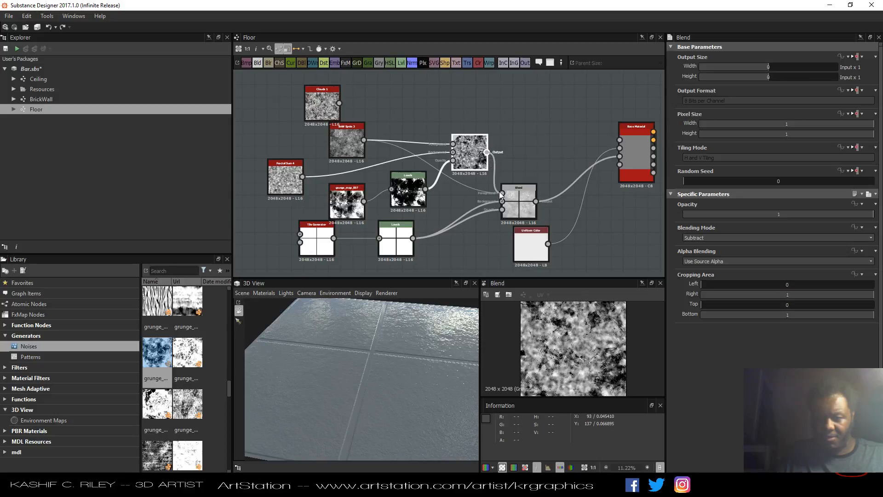
Select the main Blend node and inspect the combined floor result in the 3D view.
{"action": "left_click", "coordinate": [523, 206]}
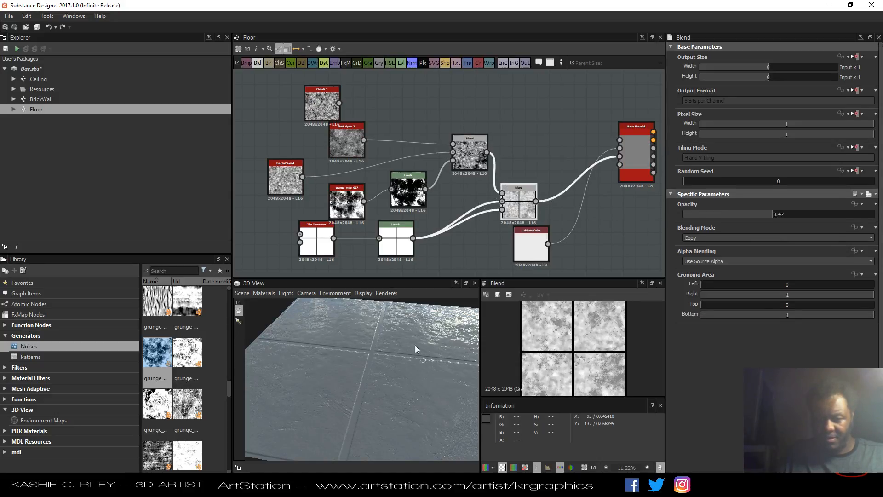
{"action": "left_click_drag", "start_coordinate": [399, 401], "coordinate": [421, 396]}
{"action": "scroll", "coordinate": [189, 375], "scroll_direction": "up", "scroll_amount": 5}
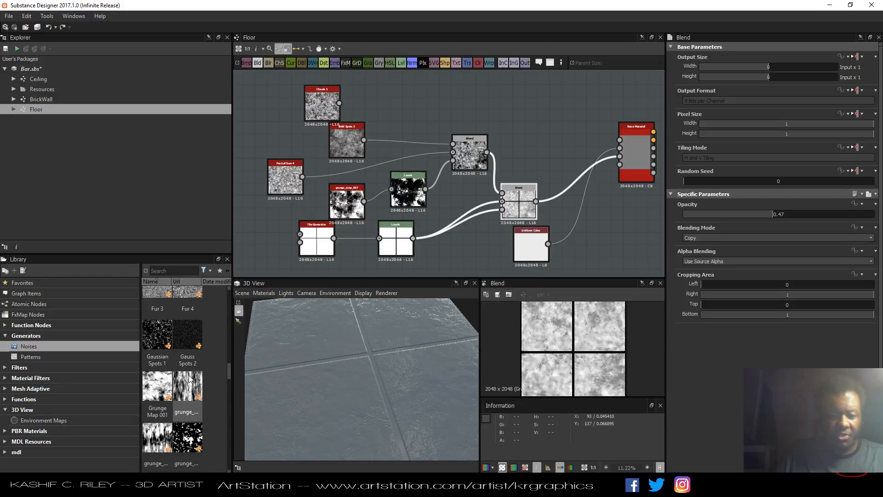
Add a Fractal Sum 2 noise node to the graph, feeding it into the Levels node in place of the grunge map.
{"action": "scroll", "coordinate": [188, 373], "scroll_direction": "down", "scroll_amount": 2}
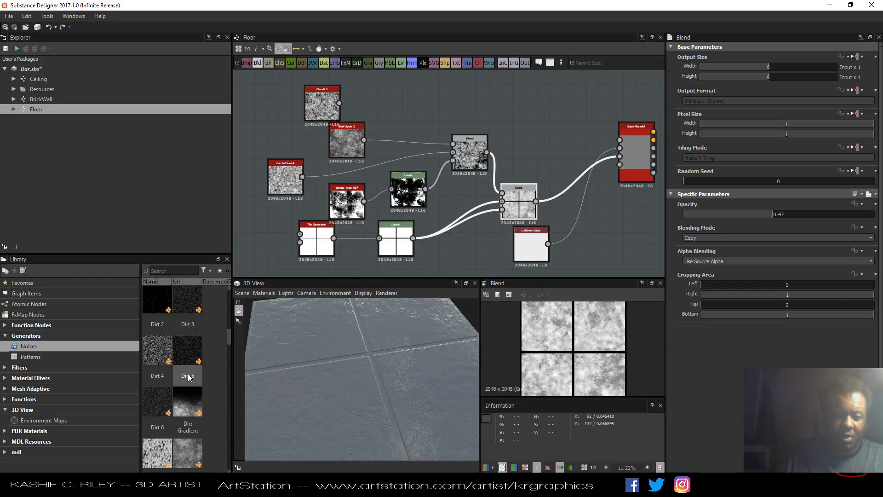
{"action": "scroll", "coordinate": [187, 374], "scroll_direction": "up", "scroll_amount": 2}
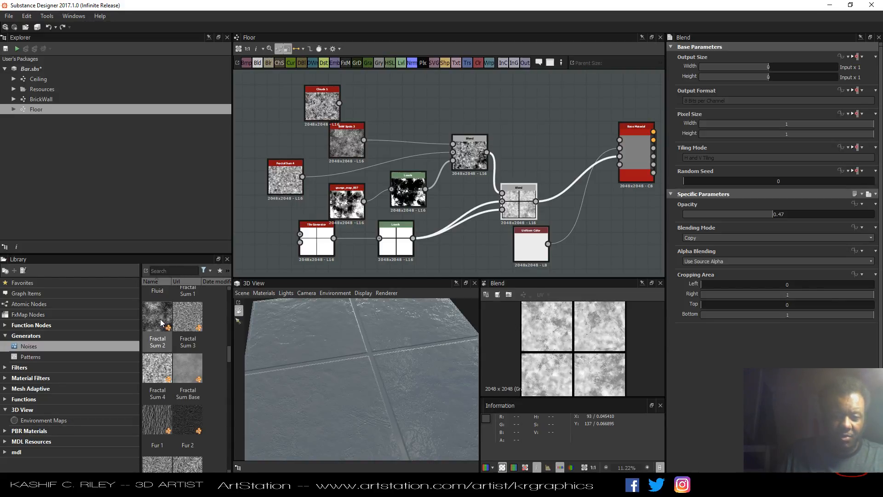
{"action": "left_click_drag", "start_coordinate": [160, 319], "coordinate": [392, 189]}
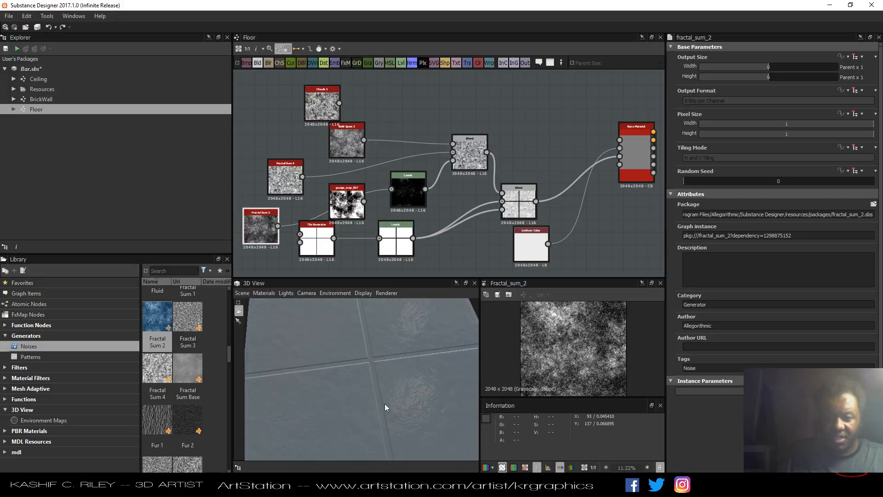
Brighten the fractal noise by pulling the Levels node's white point and midtone point toward the left.
{"action": "left_click", "coordinate": [408, 189]}
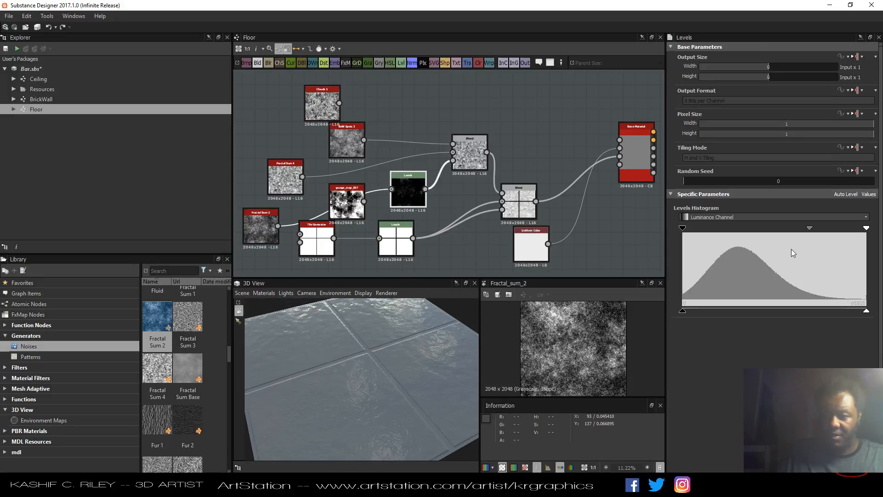
{"action": "left_click_drag", "start_coordinate": [809, 229], "coordinate": [755, 228]}
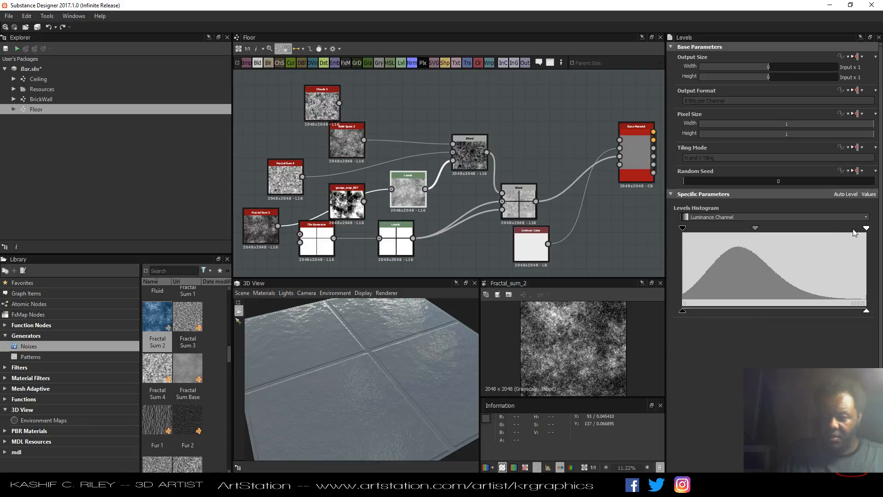
{"action": "left_click_drag", "start_coordinate": [867, 230], "coordinate": [736, 227]}
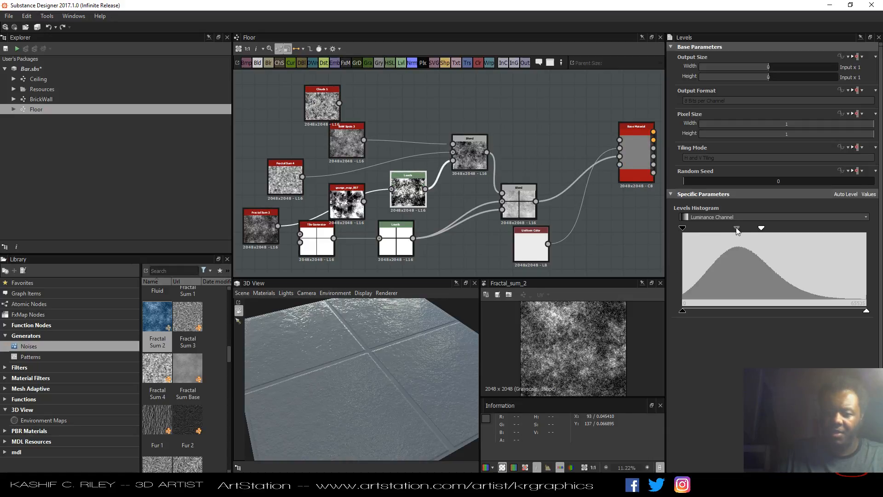
{"action": "left_click_drag", "start_coordinate": [349, 390], "coordinate": [367, 358]}
{"action": "left_click_drag", "start_coordinate": [357, 355], "coordinate": [346, 355]}
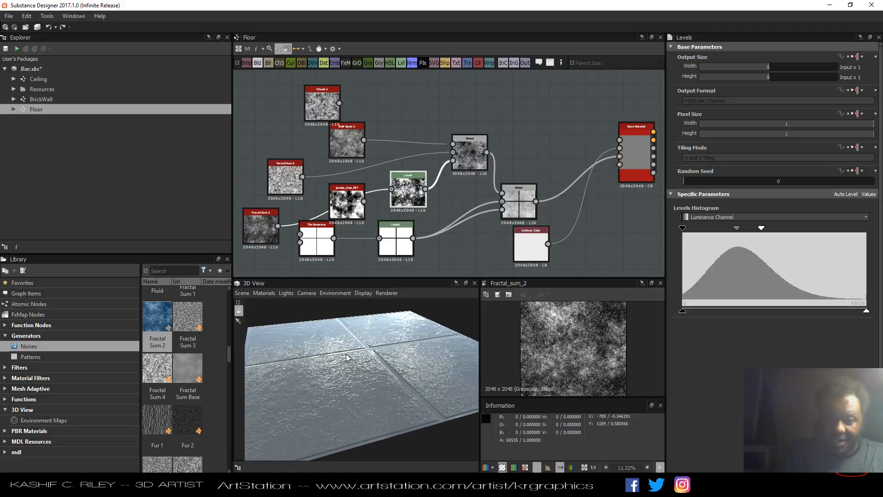
Rearrange the Fractal Sum 2, grunge, Levels and Blend nodes into a tidier graph layout.
{"action": "middle_click_drag", "start_coordinate": [545, 154], "coordinate": [567, 148]}
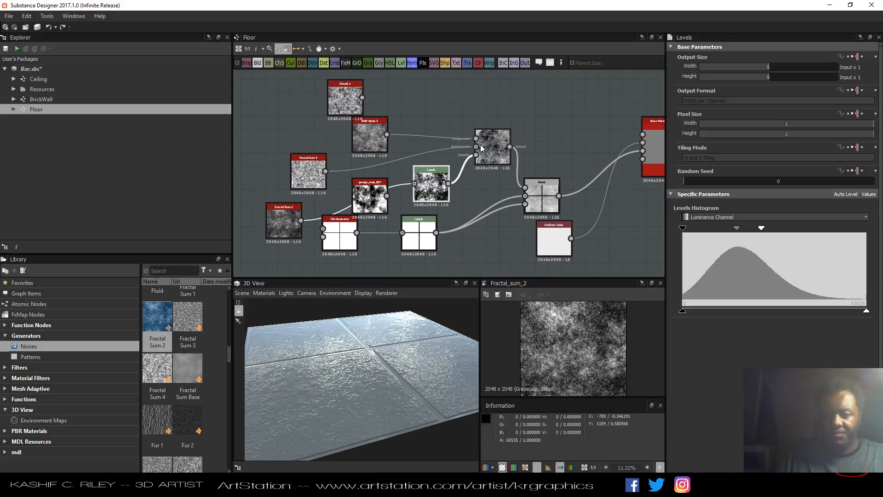
{"action": "left_click_drag", "start_coordinate": [492, 145], "coordinate": [492, 107]}
{"action": "middle_click_drag", "start_coordinate": [492, 108], "coordinate": [517, 121]}
{"action": "left_click_drag", "start_coordinate": [311, 90], "coordinate": [360, 103]}
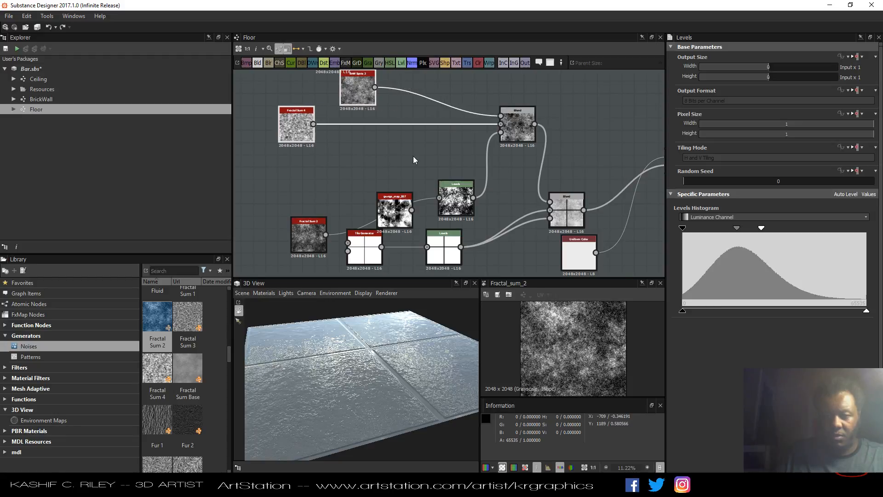
{"action": "left_click", "coordinate": [414, 160]}
{"action": "left_click_drag", "start_coordinate": [516, 125], "coordinate": [491, 112]}
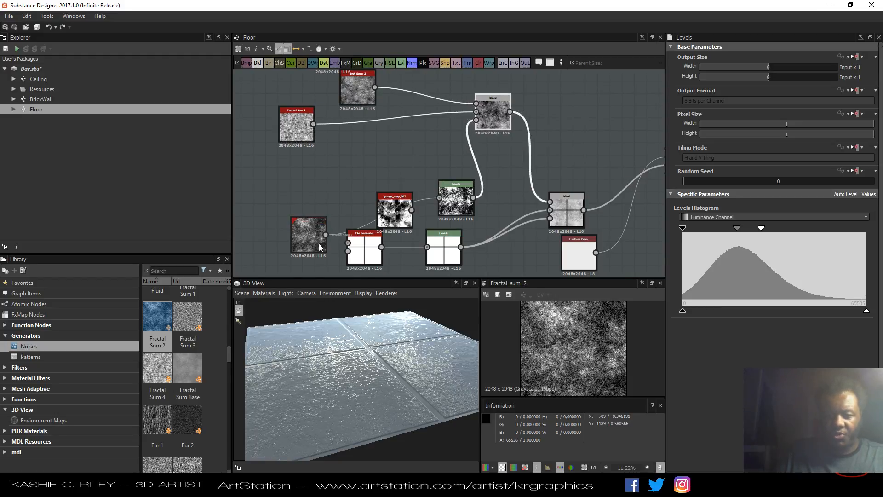
{"action": "left_click_drag", "start_coordinate": [308, 232], "coordinate": [283, 196]}
{"action": "left_click_drag", "start_coordinate": [396, 220], "coordinate": [348, 182]}
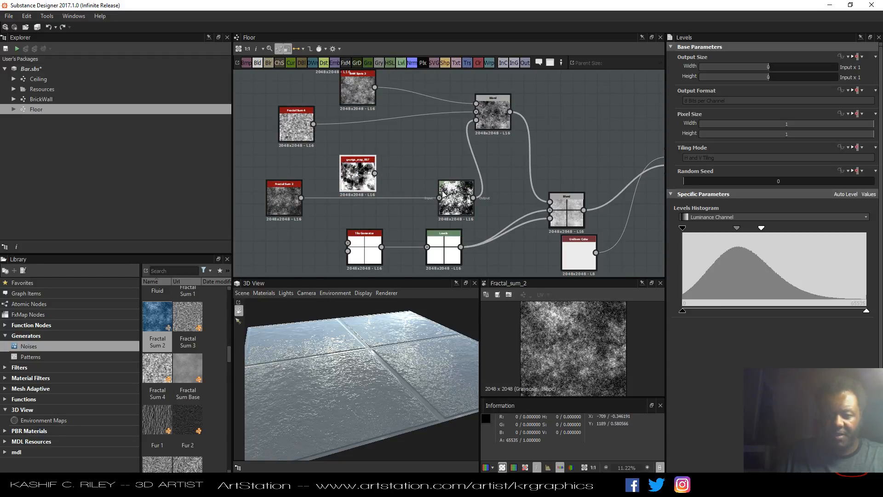
{"action": "left_click_drag", "start_coordinate": [453, 203], "coordinate": [417, 166]}
{"action": "left_click_drag", "start_coordinate": [347, 182], "coordinate": [347, 156]}
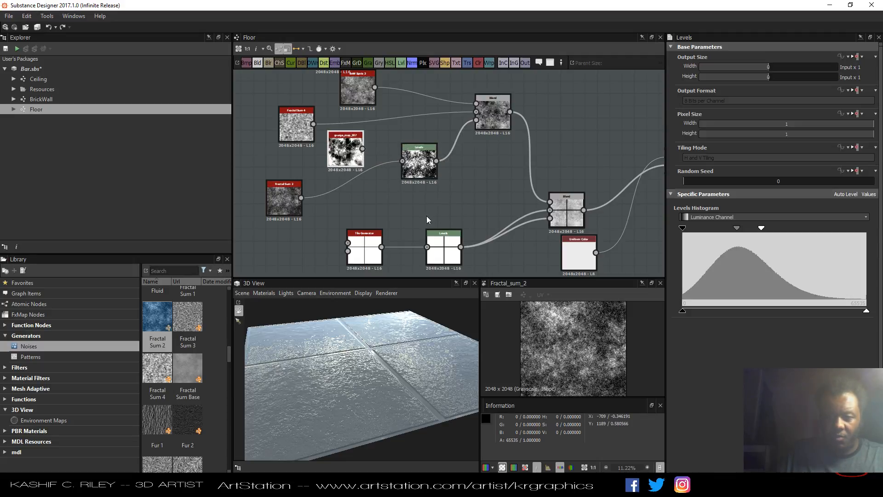
{"action": "left_click_drag", "start_coordinate": [404, 328], "coordinate": [405, 364]}
Select the Tile Generator and raise its Luminance Variation to 0.18.
{"action": "left_click", "coordinate": [362, 256]}
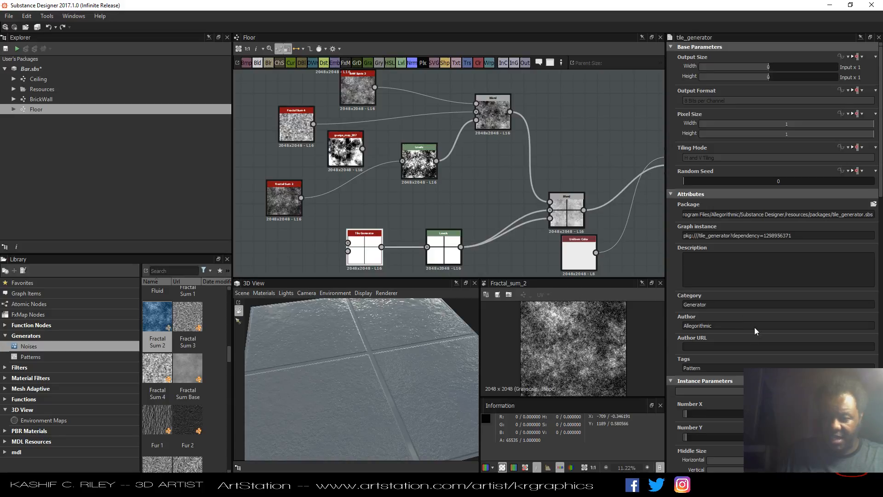
{"action": "scroll", "coordinate": [755, 327], "scroll_direction": "down", "scroll_amount": 5}
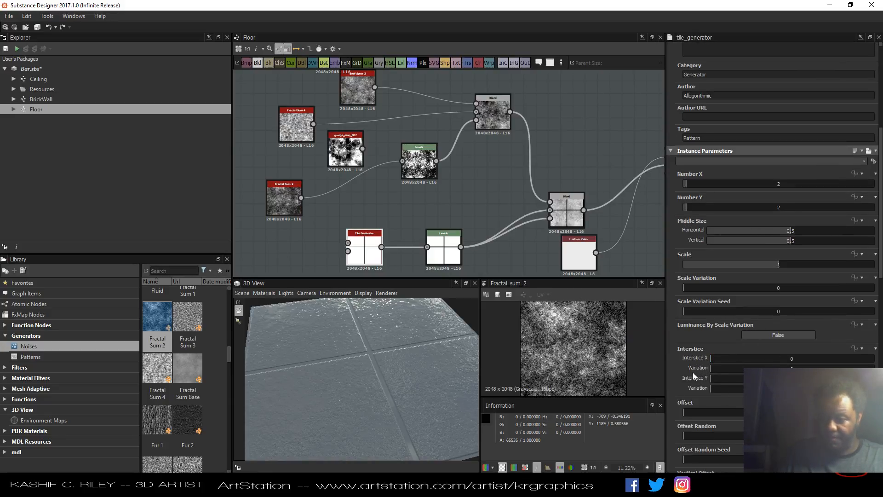
{"action": "left_click", "coordinate": [748, 334]}
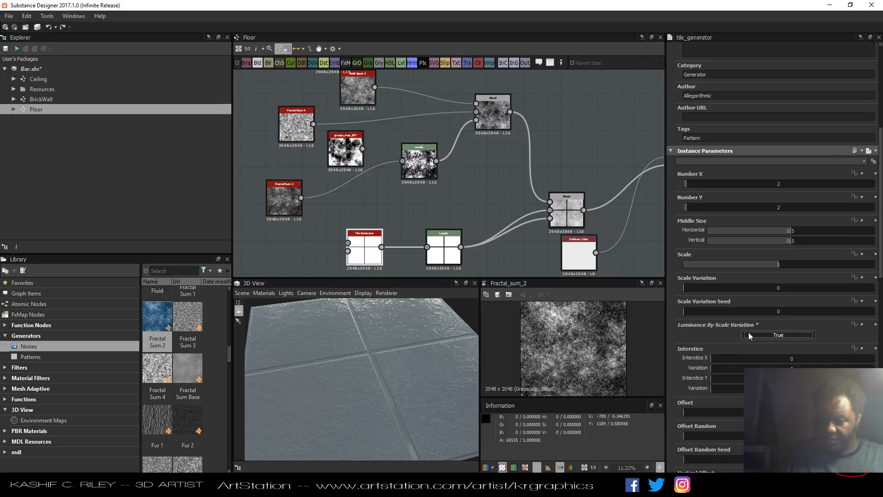
{"action": "left_click", "coordinate": [748, 333]}
{"action": "scroll", "coordinate": [735, 324], "scroll_direction": "down", "scroll_amount": 4}
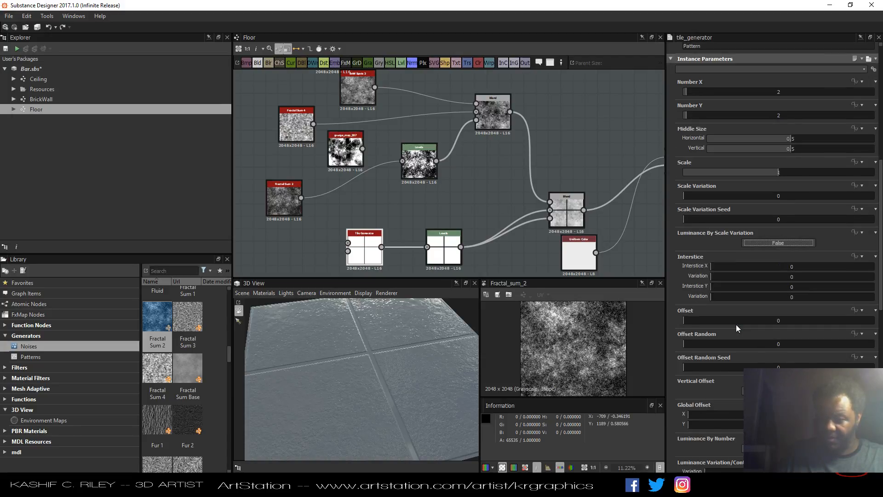
{"action": "scroll", "coordinate": [736, 328], "scroll_direction": "down", "scroll_amount": 1}
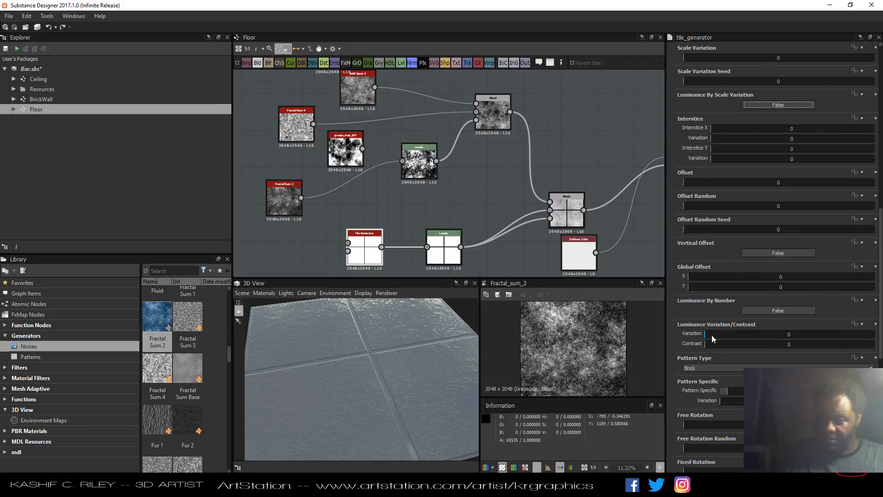
{"action": "left_click_drag", "start_coordinate": [708, 334], "coordinate": [735, 333]}
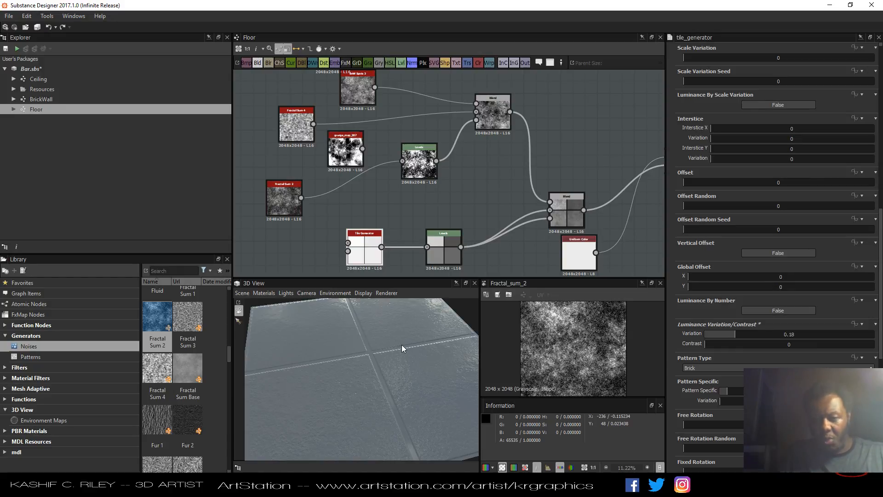
{"action": "scroll", "coordinate": [407, 365], "scroll_direction": "up", "scroll_amount": 4}
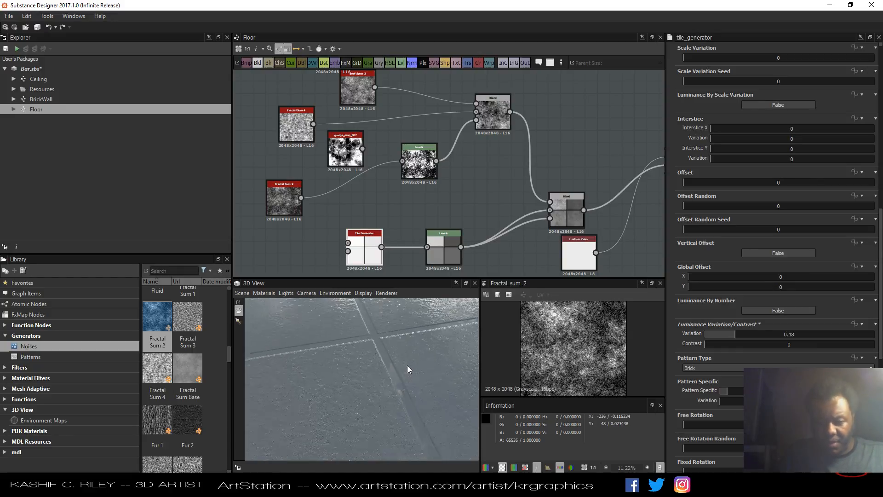
{"action": "scroll", "coordinate": [407, 365], "scroll_direction": "down", "scroll_amount": 5}
{"action": "left_click_drag", "start_coordinate": [410, 360], "coordinate": [366, 353]}
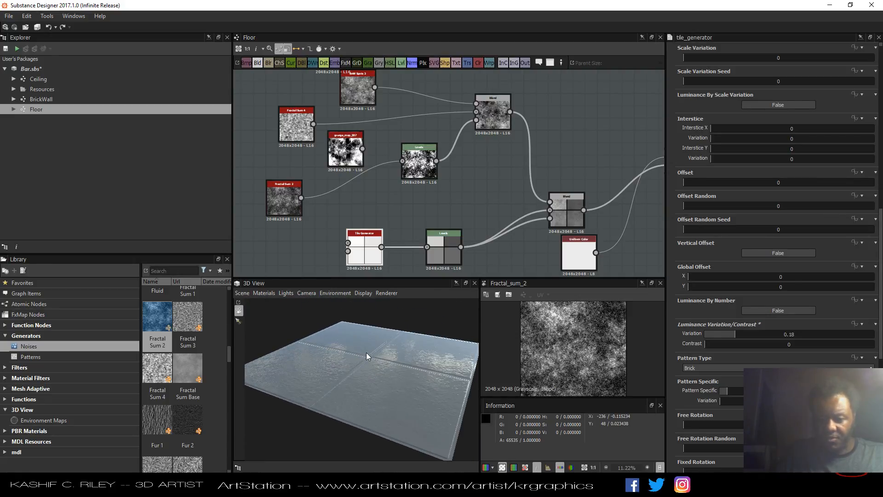
Preview the Tile Generator and set its Luminance Contrast to 0.09 and Variation to 0.1.
{"action": "double_click", "coordinate": [373, 258]}
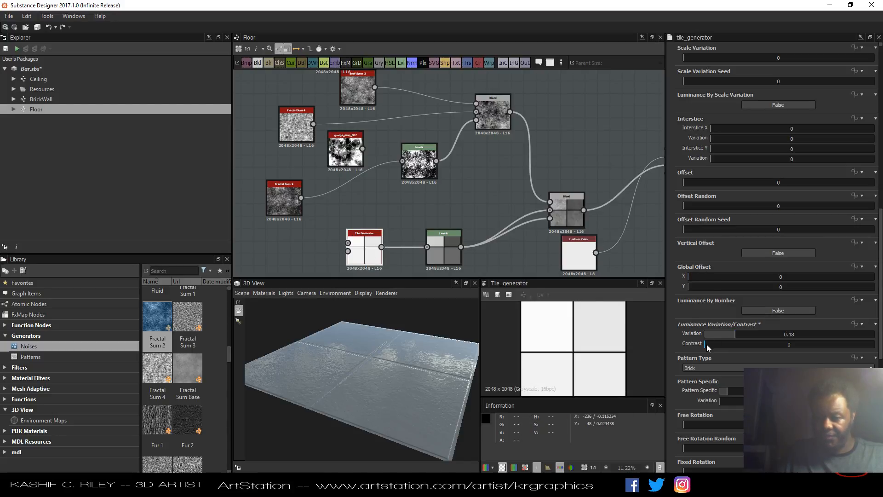
{"action": "left_click_drag", "start_coordinate": [707, 344], "coordinate": [719, 343]}
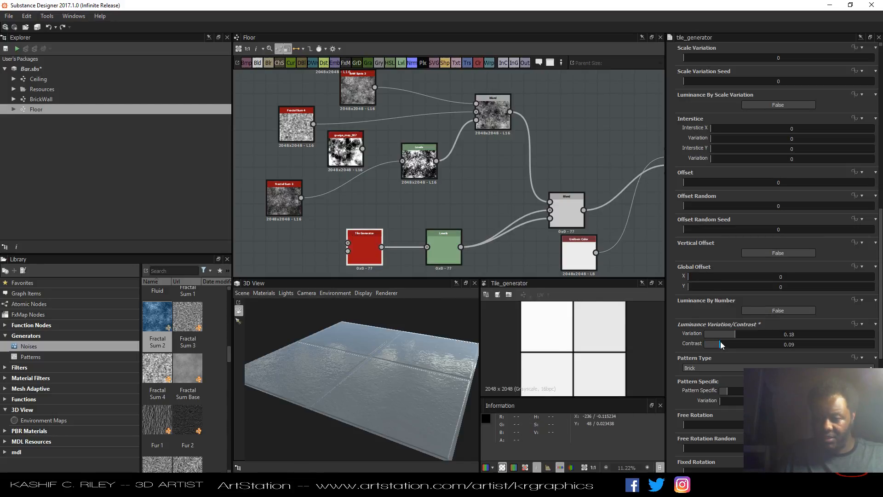
{"action": "left_click", "coordinate": [720, 334]}
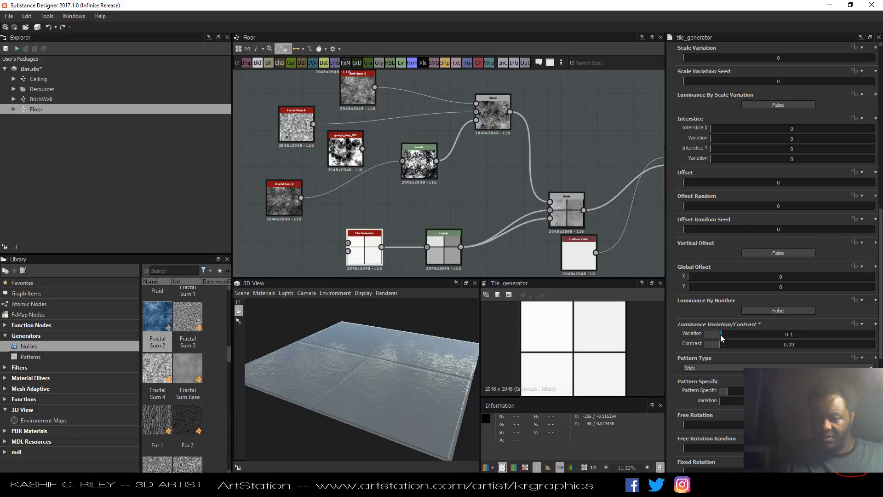
{"action": "left_click", "coordinate": [732, 368]}
{"action": "left_click", "coordinate": [717, 382]}
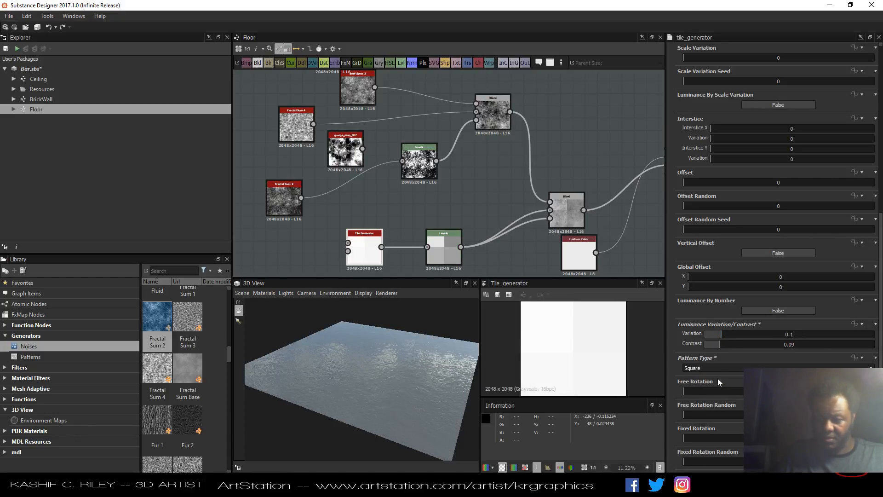
{"action": "left_click", "coordinate": [716, 369]}
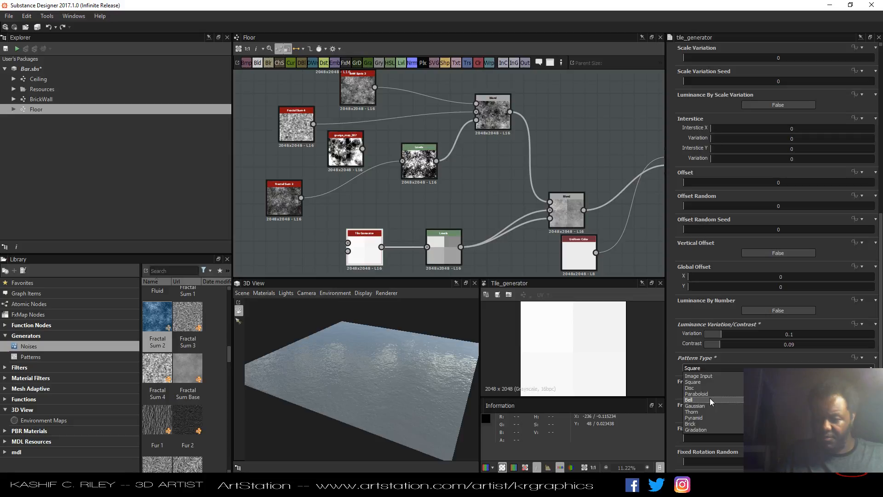
{"action": "left_click", "coordinate": [705, 421]}
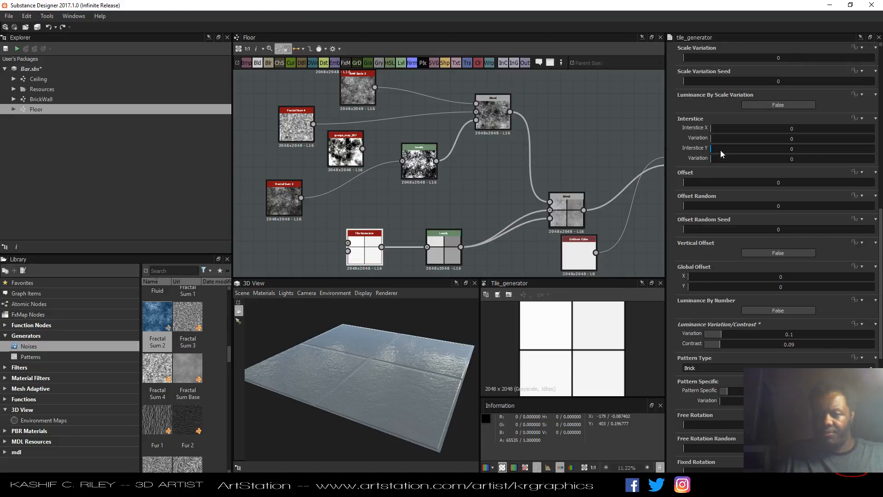
Set the Tile Generator's Number X and Number Y to 12 each.
{"action": "scroll", "coordinate": [720, 150], "scroll_direction": "up", "scroll_amount": 2}
{"action": "scroll", "coordinate": [748, 143], "scroll_direction": "up", "scroll_amount": 2}
{"action": "double_click", "coordinate": [780, 139]}
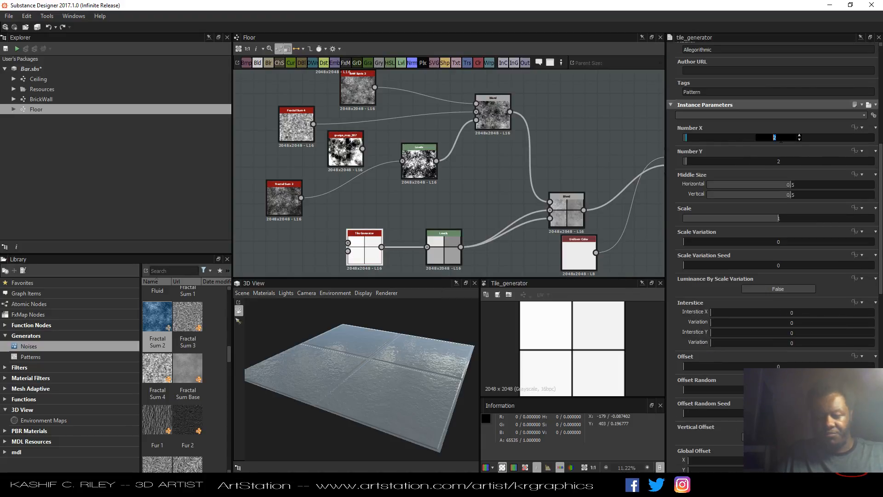
{"action": "type", "text": "12"}
{"action": "key", "text": "Tab"}
{"action": "type", "text": "12"}
{"action": "key", "text": "Return"}
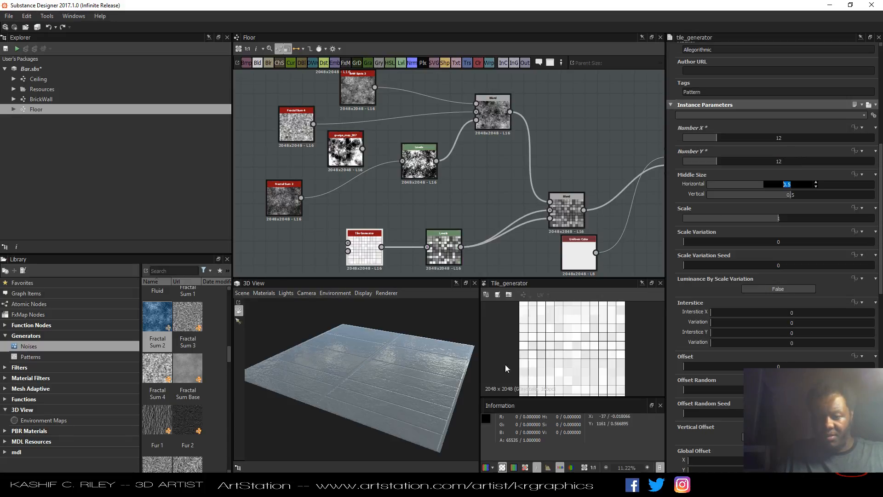
Inspect the denser tiled floor closely in the 3D view.
{"action": "left_click_drag", "start_coordinate": [399, 368], "coordinate": [426, 380]}
{"action": "scroll", "coordinate": [427, 385], "scroll_direction": "up", "scroll_amount": 5}
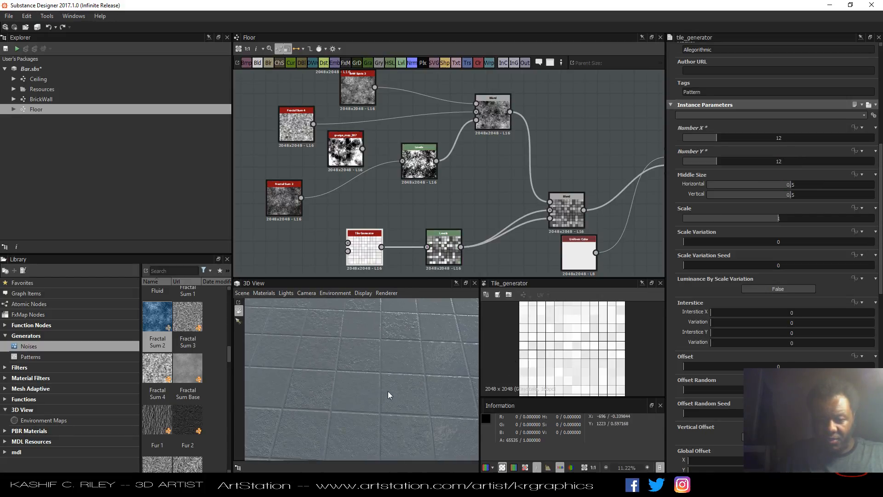
{"action": "left_click_drag", "start_coordinate": [388, 391], "coordinate": [407, 365]}
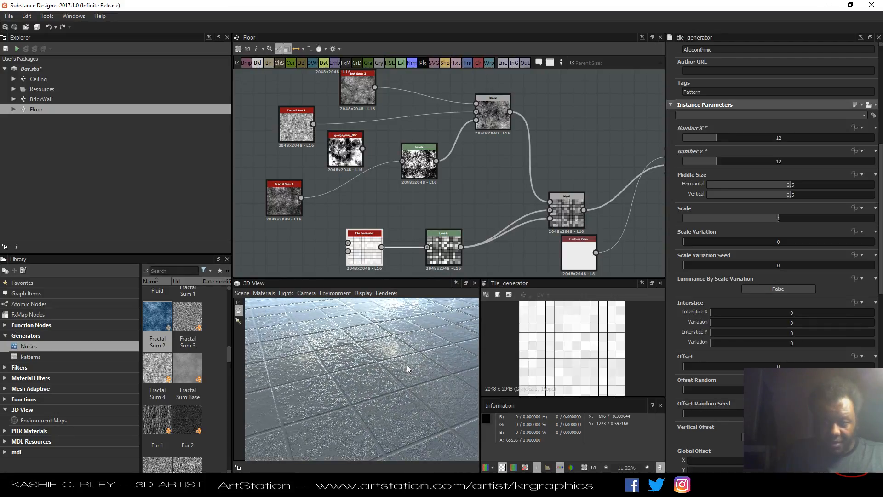
Preview the main Blend node's output and then the Base Material's normal output.
{"action": "double_click", "coordinate": [567, 216]}
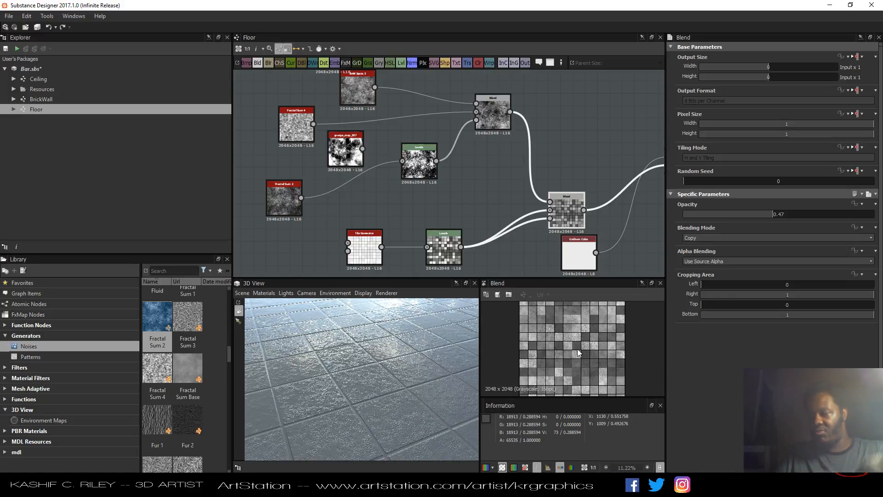
{"action": "middle_click_drag", "start_coordinate": [588, 179], "coordinate": [456, 174]}
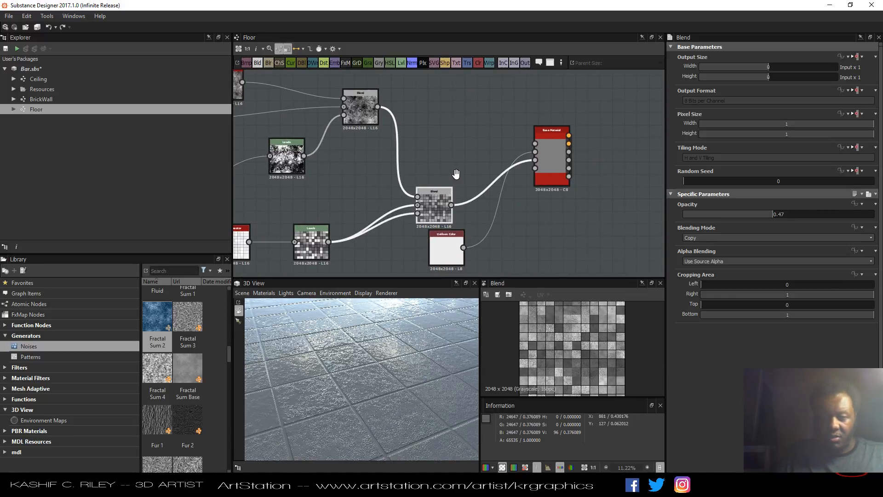
{"action": "left_click", "coordinate": [569, 145]}
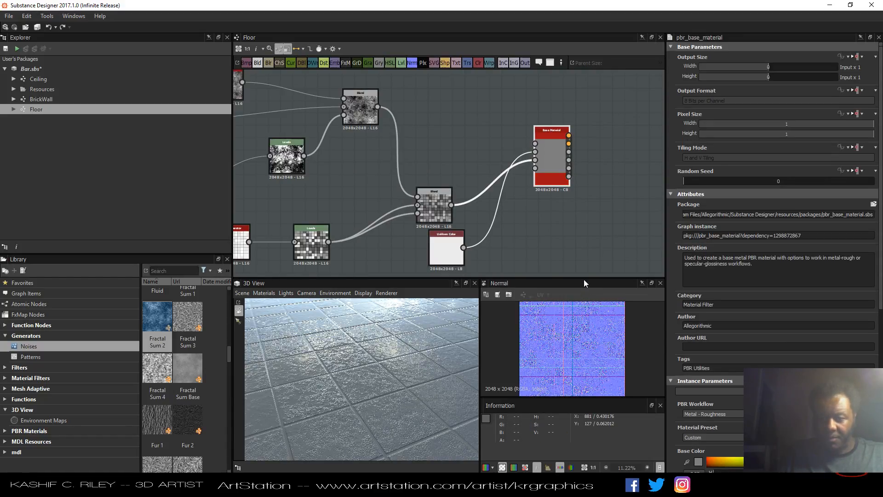
Examine the tiled normal map closely in an enlarged 2D view and review the Base Material's normal intensity setting.
{"action": "left_click_drag", "start_coordinate": [585, 277], "coordinate": [578, 178]}
{"action": "scroll", "coordinate": [574, 289], "scroll_direction": "up", "scroll_amount": 4}
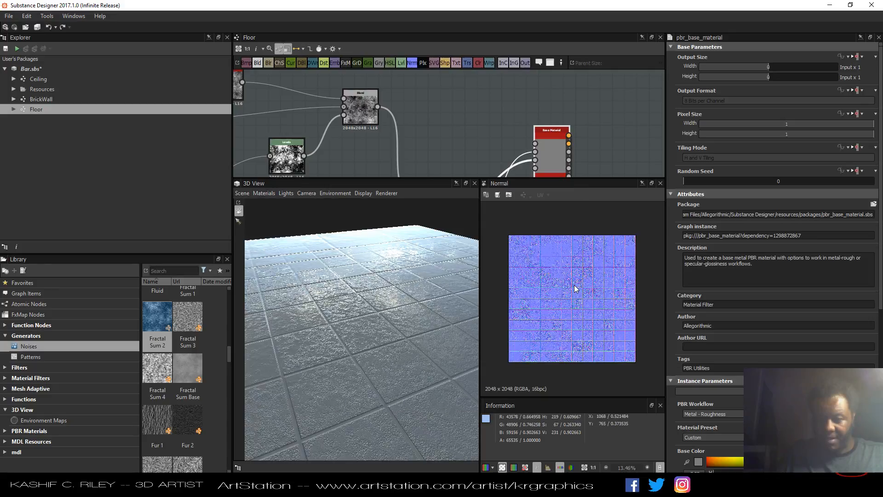
{"action": "scroll", "coordinate": [575, 289], "scroll_direction": "up", "scroll_amount": 8}
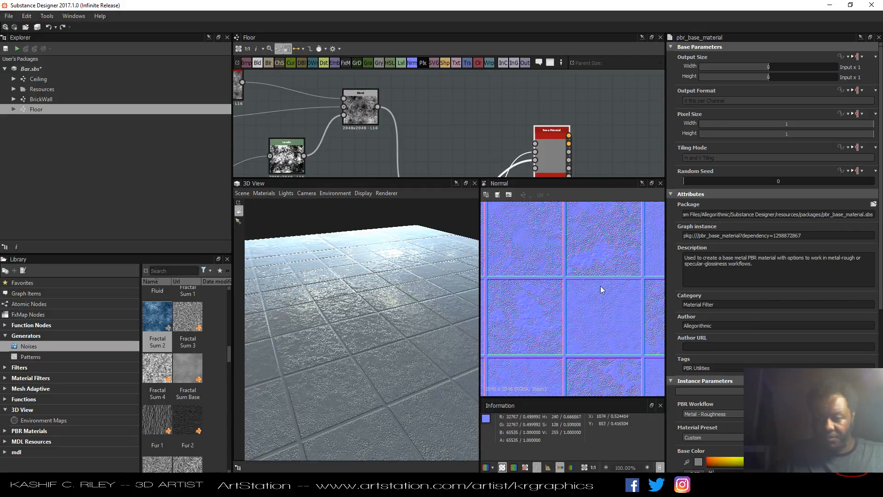
{"action": "scroll", "coordinate": [734, 324], "scroll_direction": "down", "scroll_amount": 5}
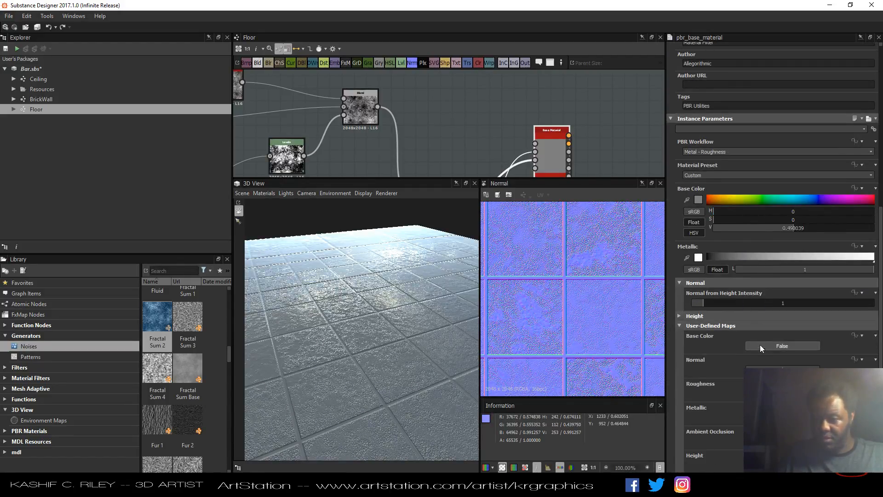
{"action": "middle_click_drag", "start_coordinate": [607, 159], "coordinate": [561, 117]}
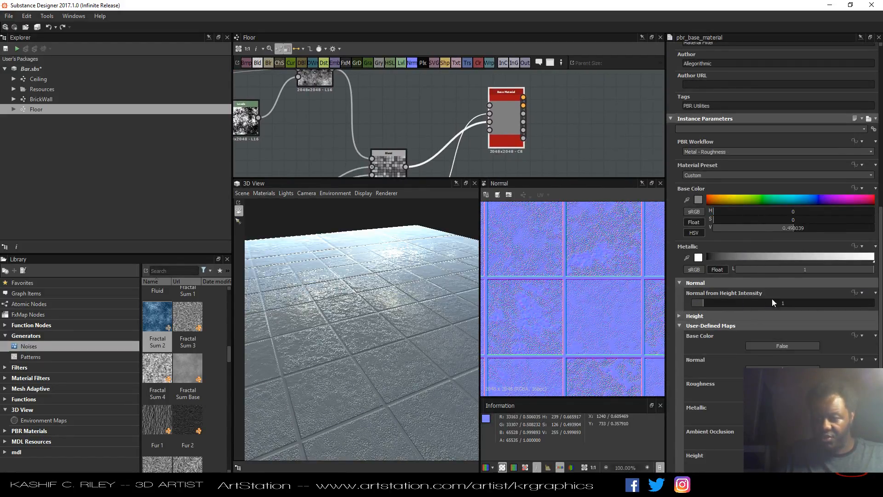
{"action": "left_click_drag", "start_coordinate": [782, 304], "coordinate": [794, 305]}
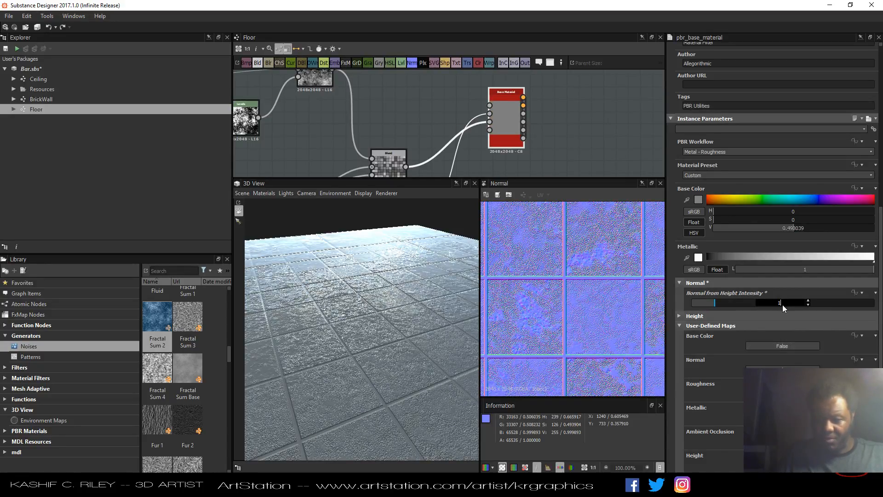
{"action": "key", "text": "Tab"}
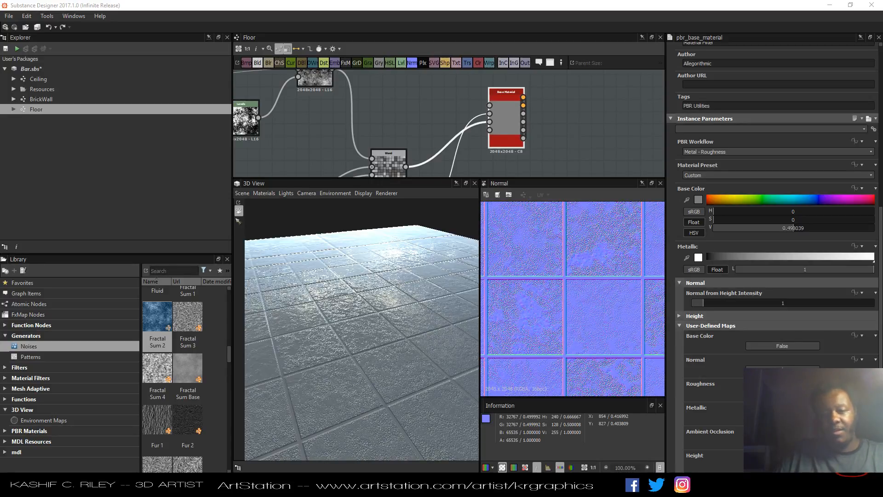
Inspect the tiled floor from several angles in the 3D view while navigating around the graph.
{"action": "left_click_drag", "start_coordinate": [372, 302], "coordinate": [297, 329]}
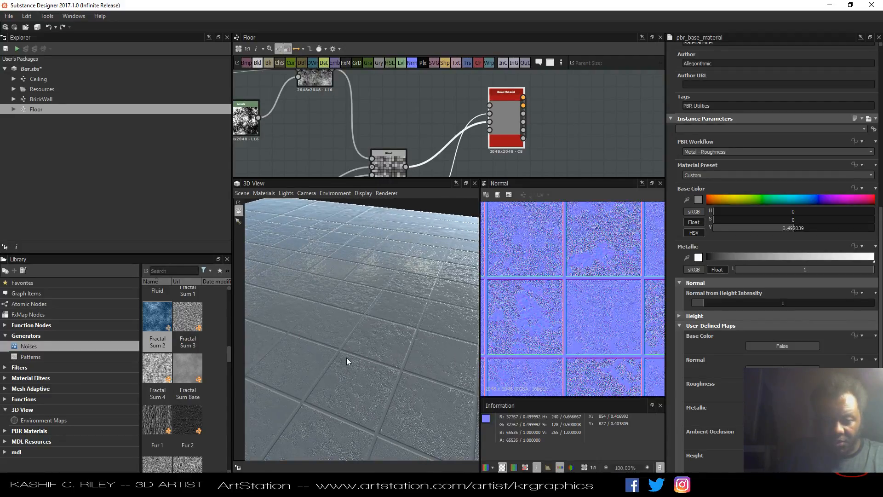
{"action": "middle_click_drag", "start_coordinate": [347, 111], "coordinate": [487, 113]}
{"action": "scroll", "coordinate": [495, 148], "scroll_direction": "down", "scroll_amount": 4}
{"action": "scroll", "coordinate": [489, 107], "scroll_direction": "down", "scroll_amount": 2}
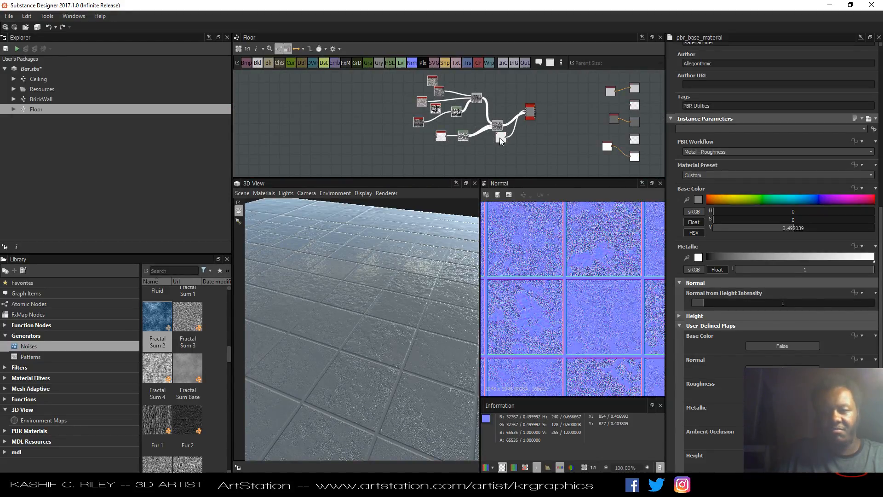
{"action": "left_click_drag", "start_coordinate": [500, 141], "coordinate": [392, 137]}
{"action": "left_click", "coordinate": [405, 107]}
{"action": "middle_click_drag", "start_coordinate": [405, 106], "coordinate": [443, 120]}
{"action": "left_click_drag", "start_coordinate": [362, 317], "coordinate": [390, 307]}
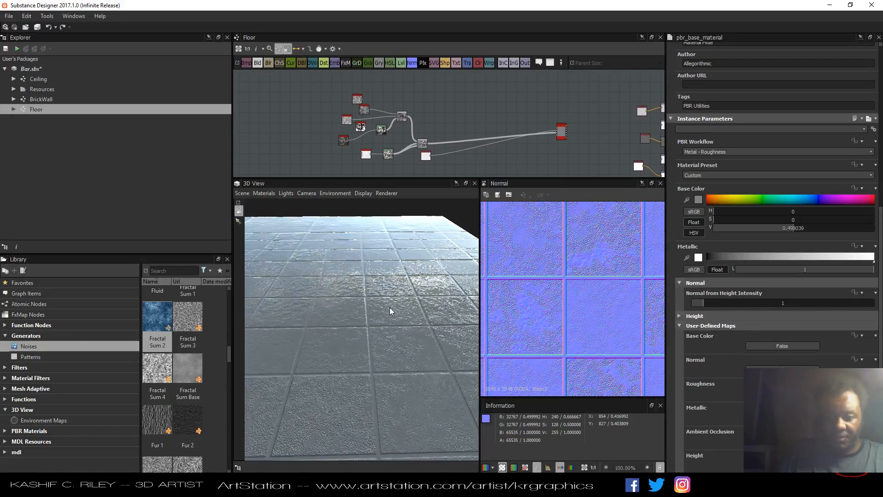
Select the Base Material node and set its Roughness Value to 0.08.
{"action": "left_click", "coordinate": [559, 138]}
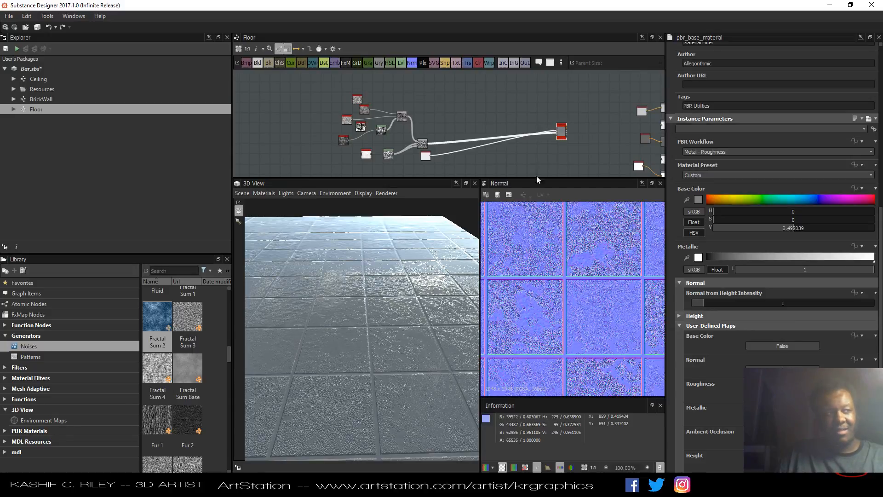
{"action": "left_click_drag", "start_coordinate": [417, 329], "coordinate": [390, 333]}
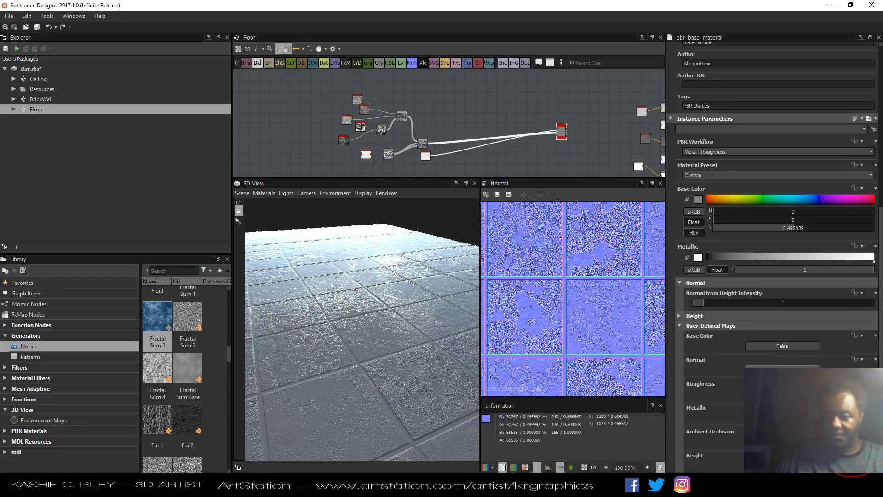
{"action": "left_click", "coordinate": [781, 393]}
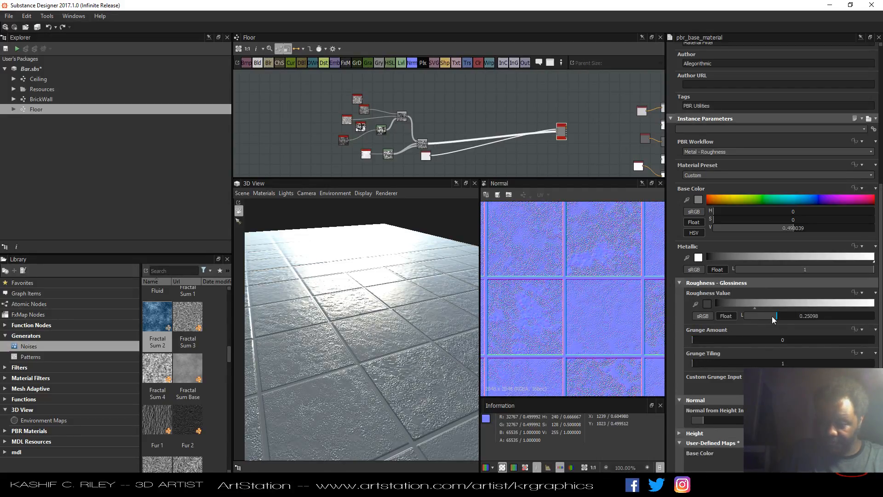
{"action": "left_click_drag", "start_coordinate": [773, 317], "coordinate": [727, 315]}
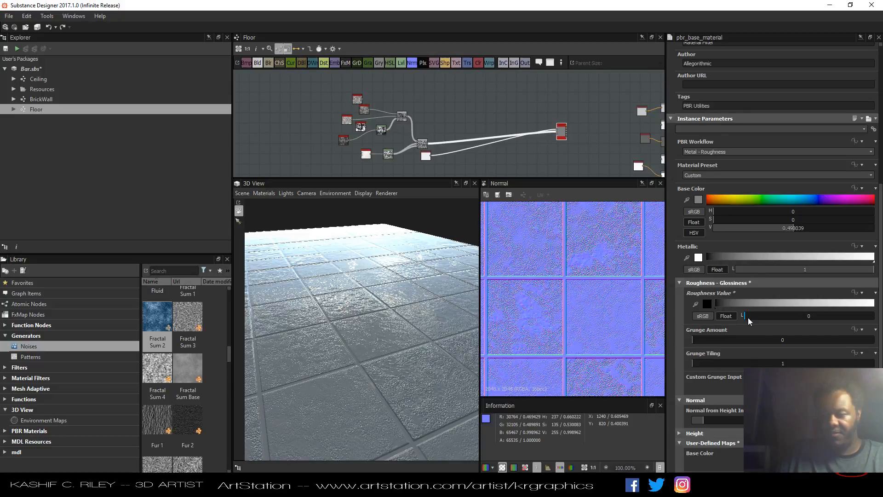
{"action": "mouse_move", "coordinate": [748, 317]}
{"action": "left_mouse_down"}
{"action": "mouse_move", "coordinate": [857, 316]}
{"action": "mouse_move", "coordinate": [756, 318]}
{"action": "left_mouse_up"}
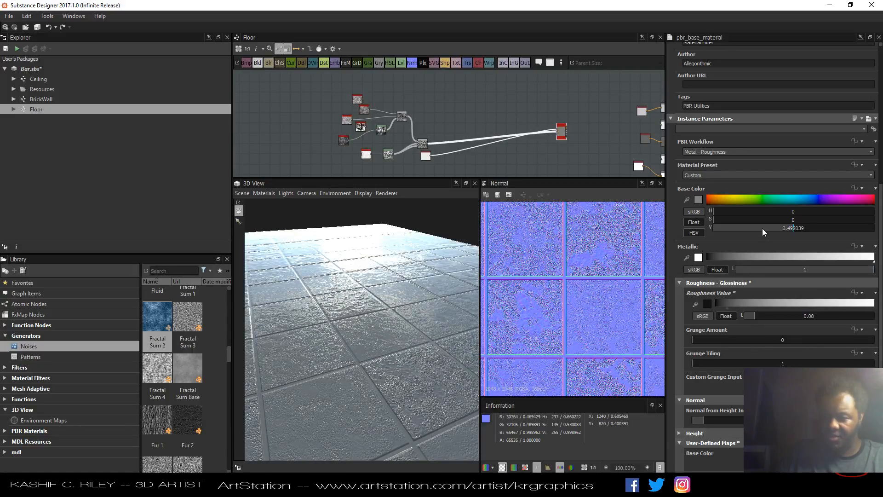
Darken the Base Material's base color value to 0.22.
{"action": "left_click_drag", "start_coordinate": [762, 228], "coordinate": [748, 231]}
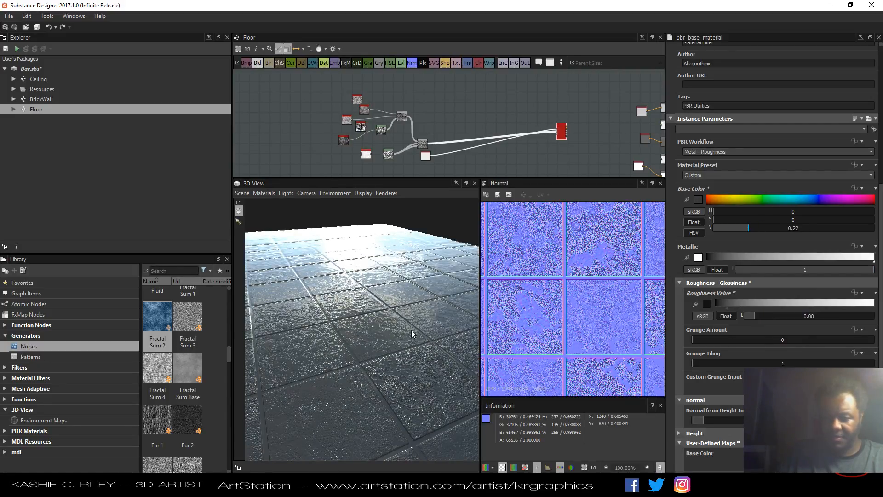
{"action": "left_click_drag", "start_coordinate": [411, 330], "coordinate": [368, 344]}
Select the connection from the Base Material's normal output to the Normal output node.
{"action": "middle_click_drag", "start_coordinate": [537, 102], "coordinate": [436, 91]}
{"action": "scroll", "coordinate": [505, 134], "scroll_direction": "up", "scroll_amount": 5}
{"action": "middle_click_drag", "start_coordinate": [505, 135], "coordinate": [425, 165]}
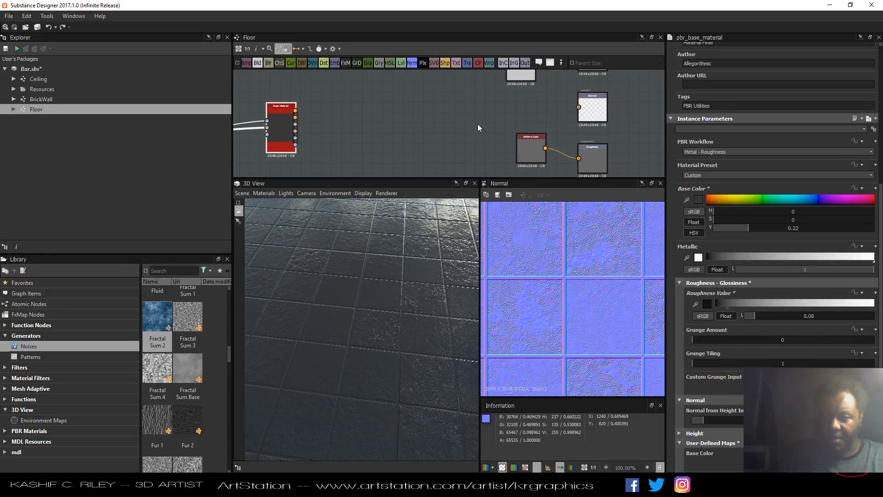
{"action": "left_click_drag", "start_coordinate": [362, 118], "coordinate": [295, 118]}
{"action": "left_click", "coordinate": [594, 110]}
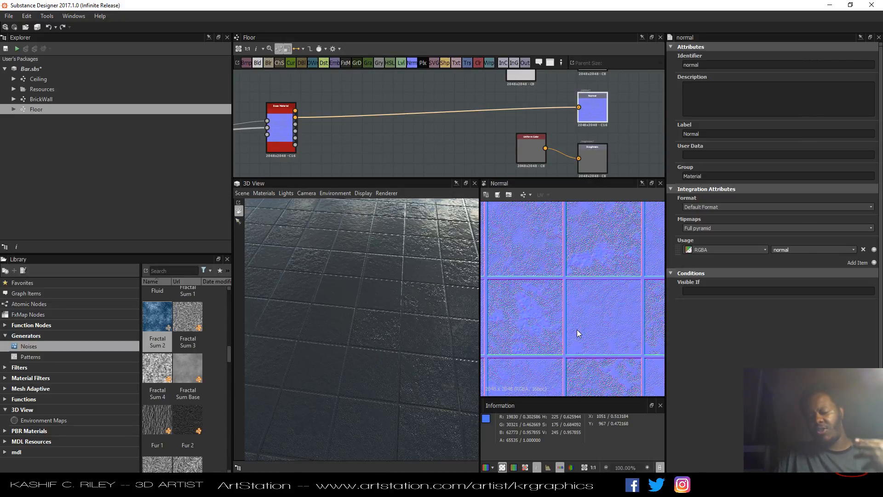
{"action": "left_click", "coordinate": [440, 114]}
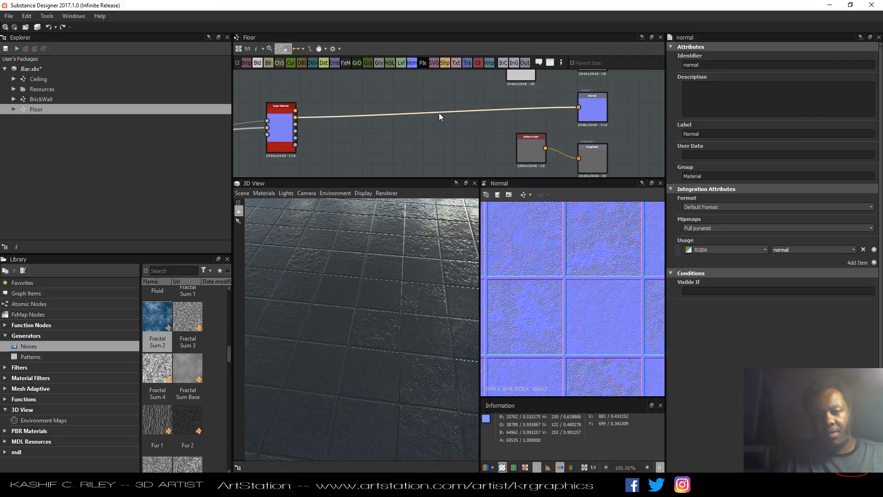
{"action": "key", "text": "space"}
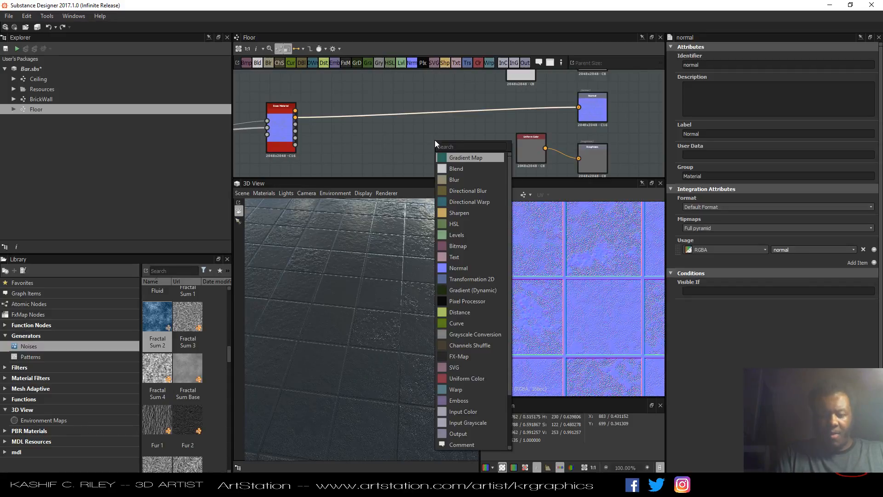
{"action": "type", "text": "Nor"}
{"action": "key", "text": "BackSpace"}
{"action": "key", "text": "BackSpace"}
{"action": "key", "text": "BackSpace"}
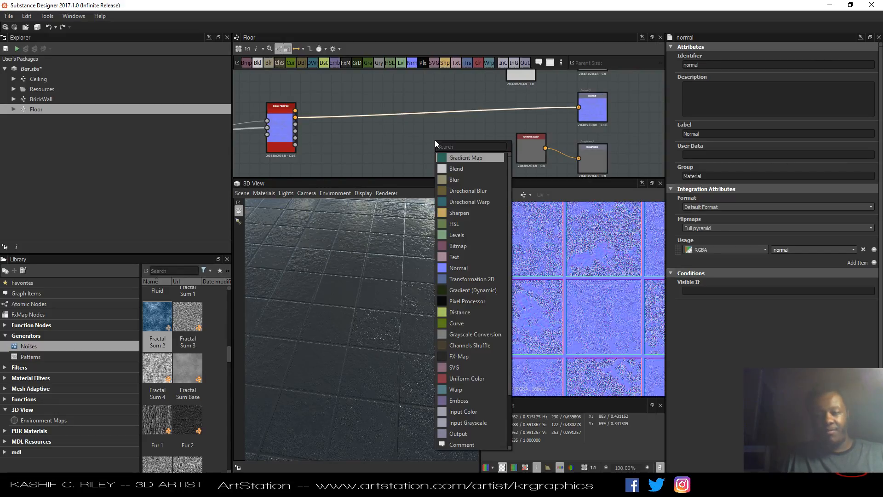
{"action": "key", "text": "Escape"}
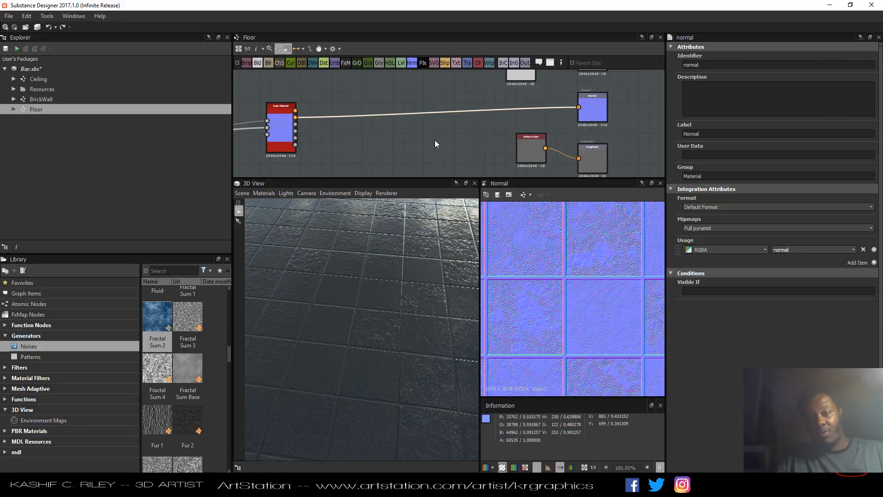
Insert a Normal Invert node on the link between the Base Material and the Normal output.
{"action": "key", "text": "space"}
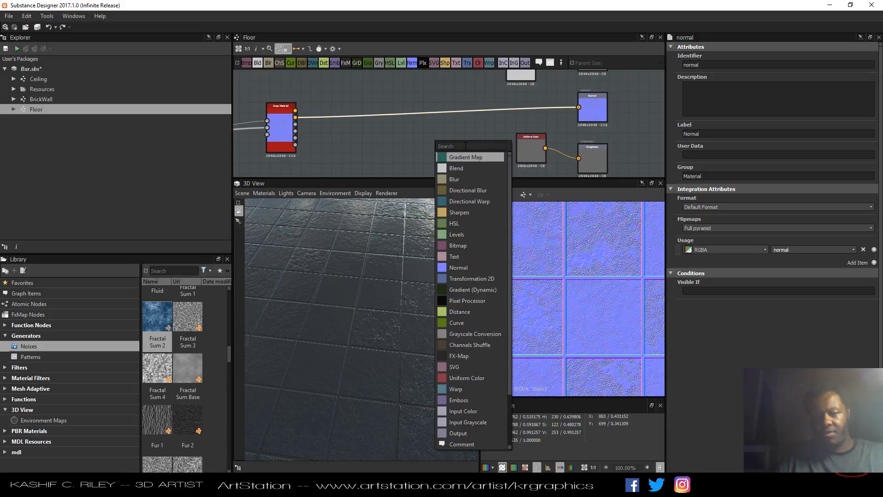
{"action": "type", "text": "Normal"}
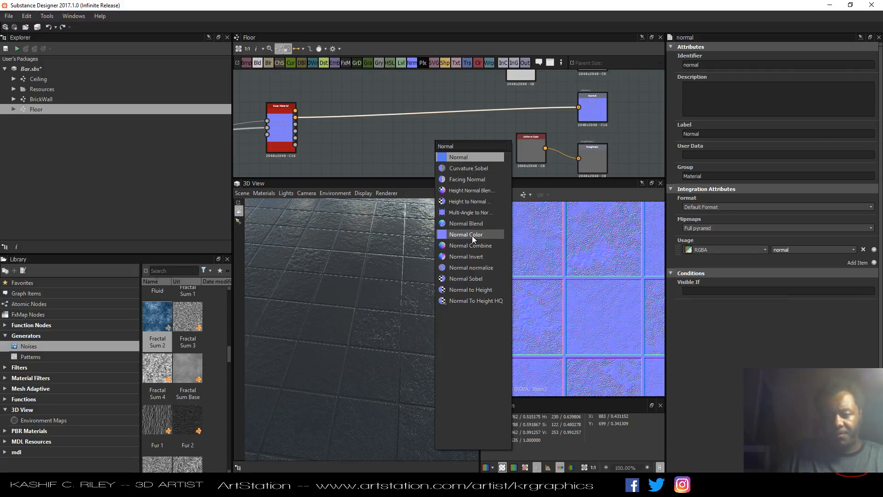
{"action": "left_click", "coordinate": [467, 256]}
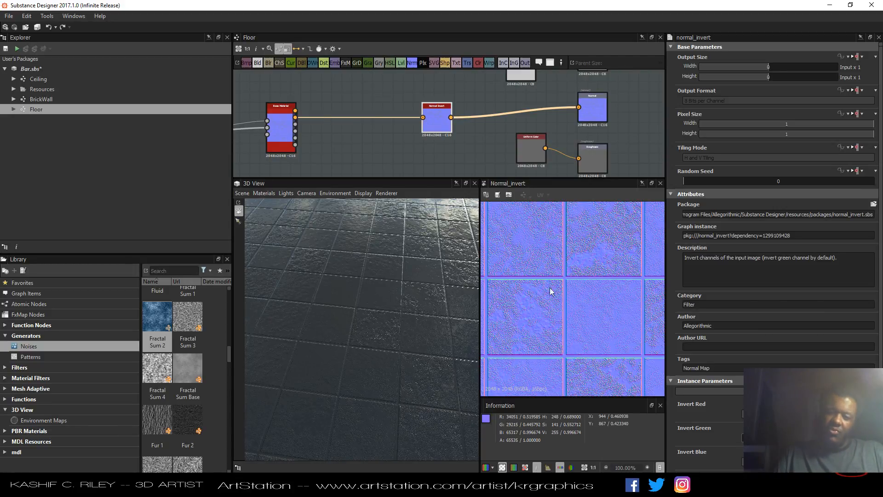
Select the Tile Generator and set its Number X and Number Y to 2 each.
{"action": "middle_click_drag", "start_coordinate": [387, 143], "coordinate": [506, 132]}
{"action": "scroll", "coordinate": [506, 132], "scroll_direction": "down", "scroll_amount": 3}
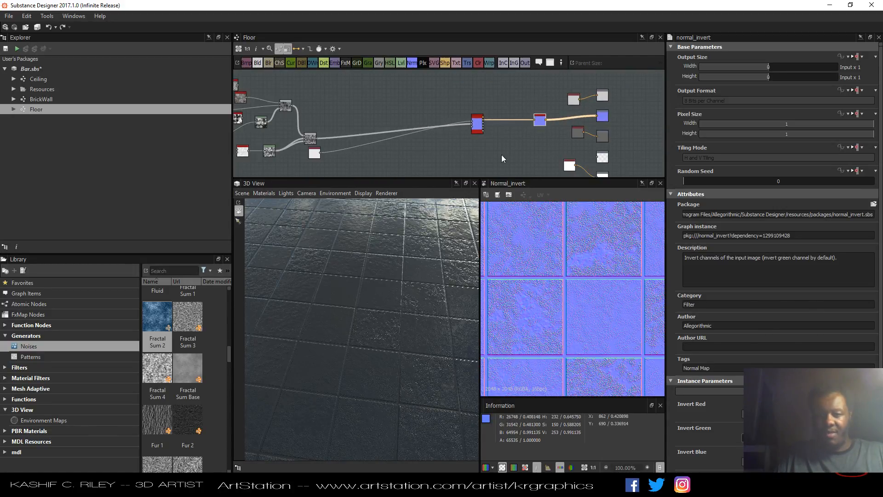
{"action": "middle_click_drag", "start_coordinate": [426, 160], "coordinate": [546, 153]}
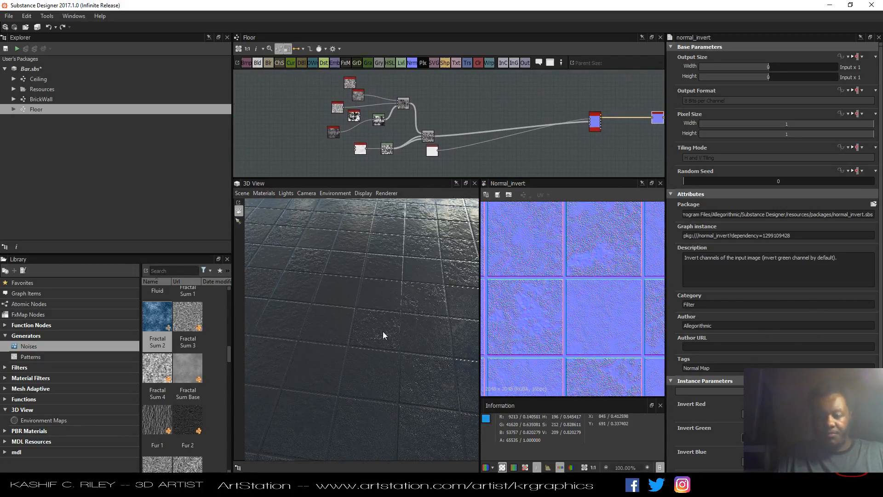
{"action": "left_click_drag", "start_coordinate": [383, 331], "coordinate": [388, 356]}
{"action": "left_click", "coordinate": [358, 150]}
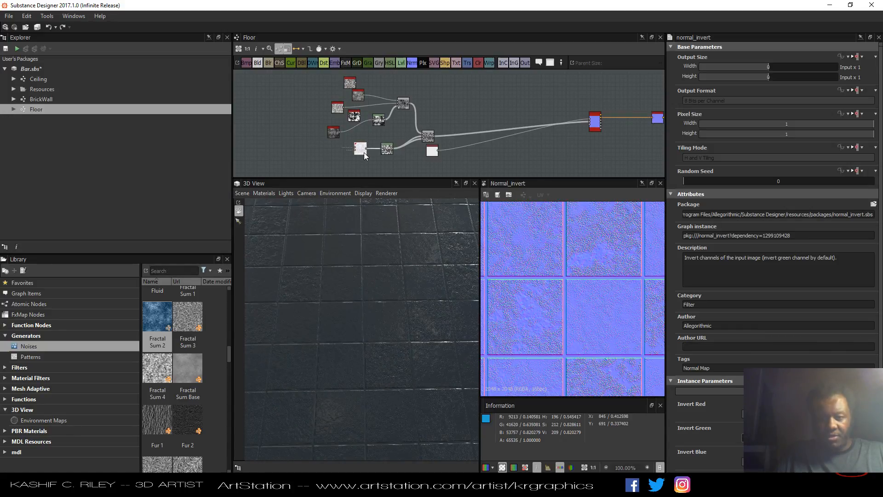
{"action": "left_click", "coordinate": [361, 149]}
{"action": "scroll", "coordinate": [365, 157], "scroll_direction": "up", "scroll_amount": 2}
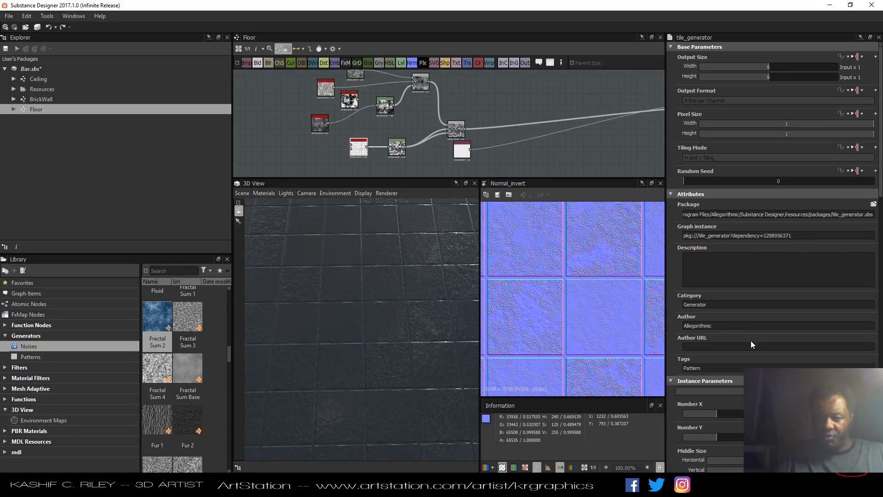
{"action": "type", "text": "2"}
{"action": "key", "text": "Tab"}
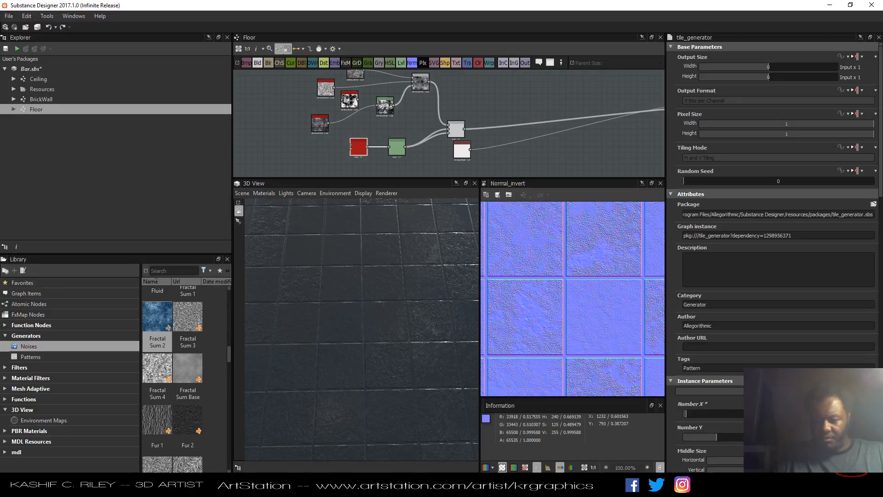
{"action": "type", "text": "2"}
{"action": "key", "text": "Return"}
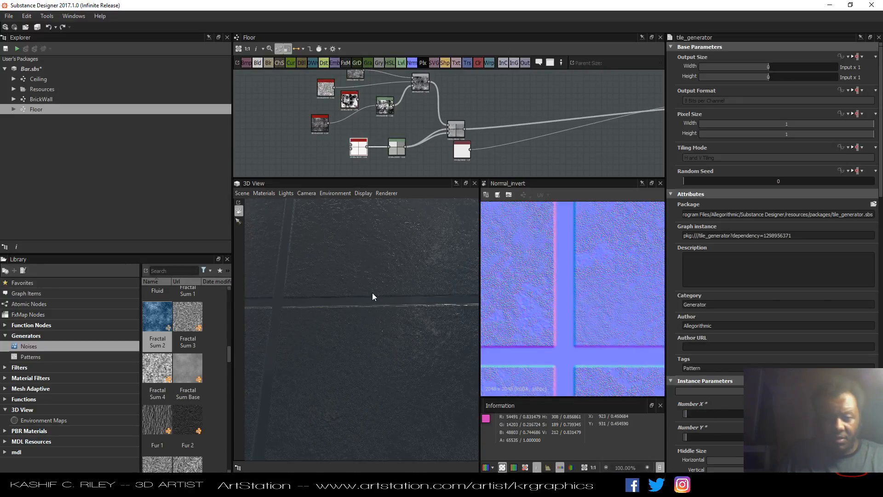
Reposition the Uniform Color and main Blend nodes in the graph and inspect the large tiles in the 3D view.
{"action": "scroll", "coordinate": [372, 293], "scroll_direction": "down", "scroll_amount": 5}
{"action": "middle_click_drag", "start_coordinate": [305, 84], "coordinate": [324, 93]}
{"action": "mouse_move", "coordinate": [359, 316]}
{"action": "left_mouse_down"}
{"action": "mouse_move", "coordinate": [347, 323]}
{"action": "mouse_move", "coordinate": [338, 315]}
{"action": "mouse_move", "coordinate": [366, 303]}
{"action": "left_mouse_up"}
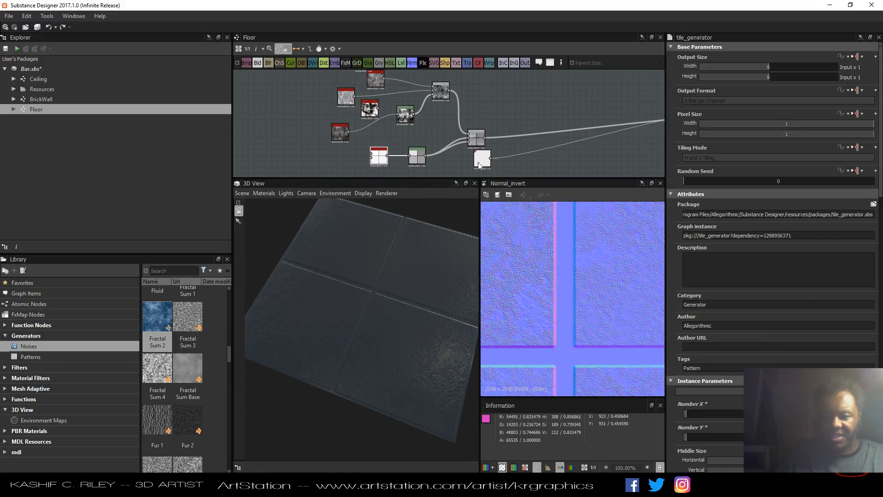
{"action": "left_click_drag", "start_coordinate": [478, 162], "coordinate": [561, 156]}
{"action": "left_click_drag", "start_coordinate": [478, 142], "coordinate": [490, 134]}
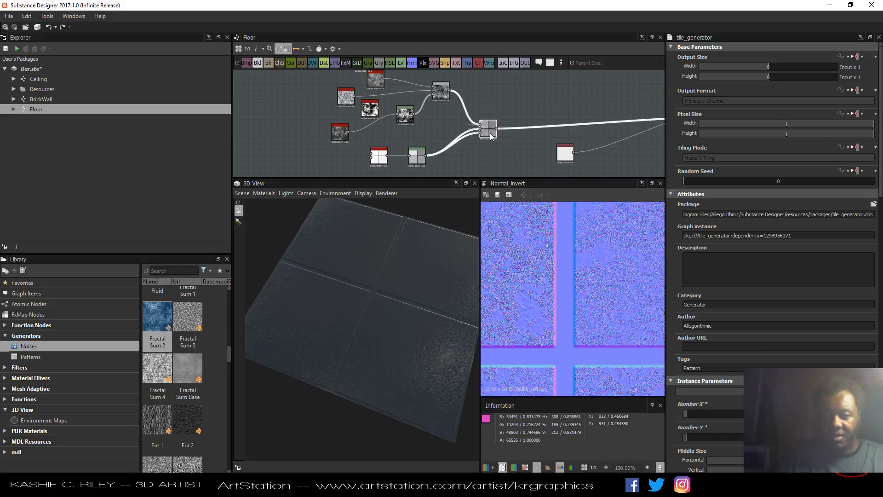
{"action": "scroll", "coordinate": [577, 267], "scroll_direction": "down", "scroll_amount": 6}
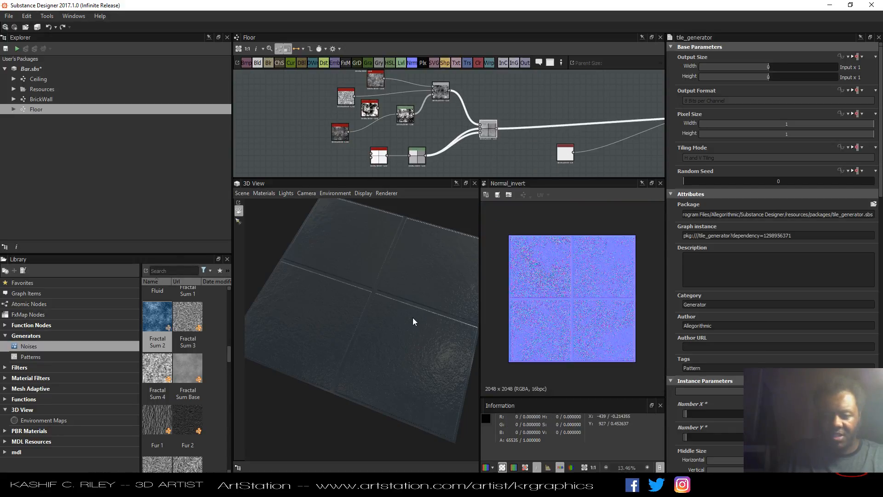
{"action": "mouse_move", "coordinate": [413, 317]}
{"action": "left_mouse_down"}
{"action": "mouse_move", "coordinate": [423, 285]}
{"action": "mouse_move", "coordinate": [410, 308]}
{"action": "left_mouse_up"}
{"action": "scroll", "coordinate": [410, 307], "scroll_direction": "up", "scroll_amount": 3}
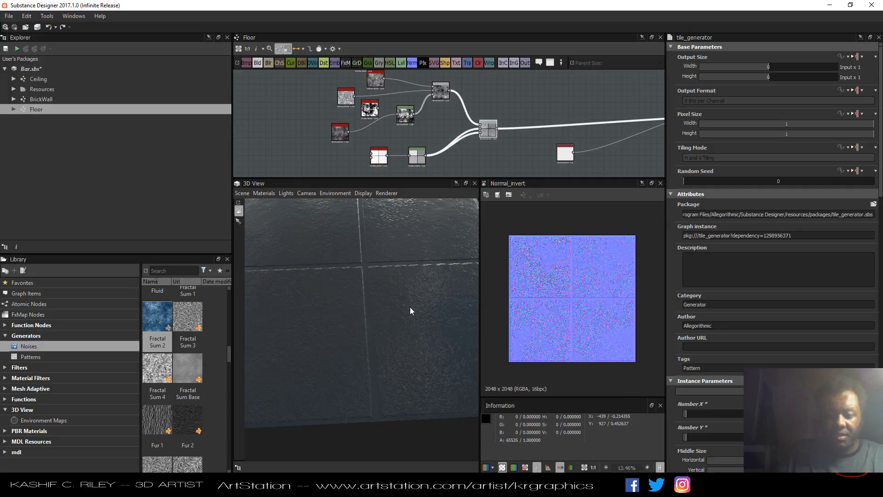
{"action": "scroll", "coordinate": [410, 307], "scroll_direction": "up", "scroll_amount": 8}
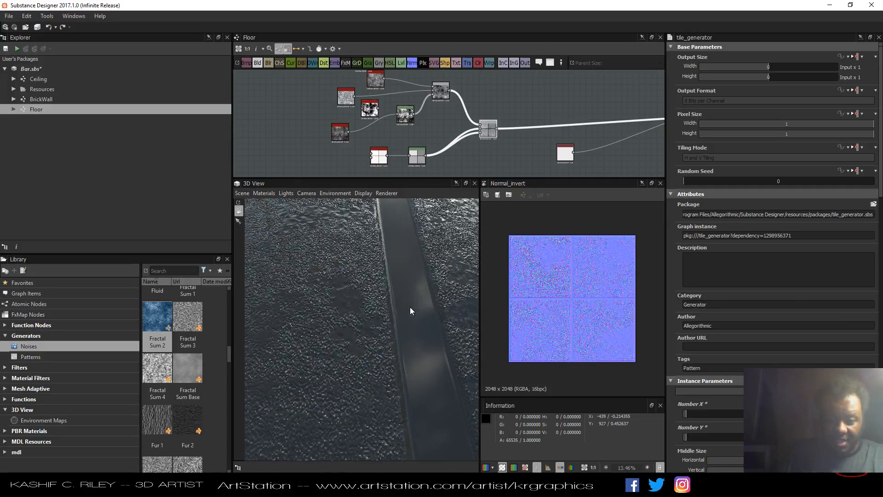
Shift the Base Material node slightly to the right in the graph.
{"action": "mouse_move", "coordinate": [344, 360]}
{"action": "left_mouse_down"}
{"action": "mouse_move", "coordinate": [359, 369]}
{"action": "mouse_move", "coordinate": [352, 370]}
{"action": "mouse_move", "coordinate": [388, 318]}
{"action": "mouse_move", "coordinate": [384, 367]}
{"action": "mouse_move", "coordinate": [388, 357]}
{"action": "mouse_move", "coordinate": [349, 339]}
{"action": "mouse_move", "coordinate": [342, 352]}
{"action": "left_mouse_up"}
{"action": "scroll", "coordinate": [380, 336], "scroll_direction": "down", "scroll_amount": 8}
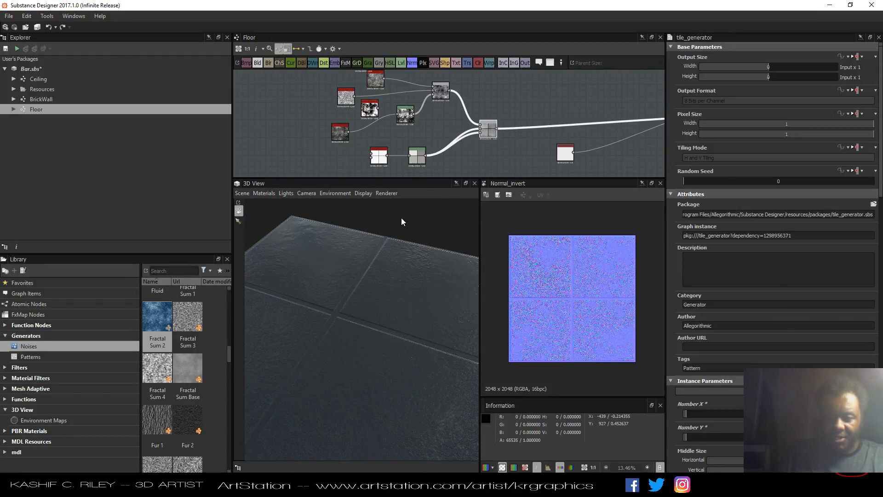
{"action": "scroll", "coordinate": [413, 122], "scroll_direction": "down", "scroll_amount": 5}
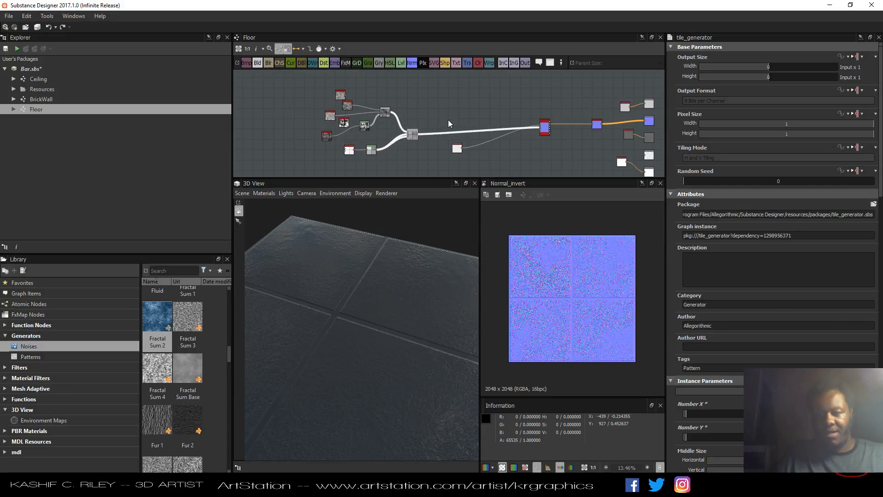
{"action": "scroll", "coordinate": [451, 123], "scroll_direction": "down", "scroll_amount": 1}
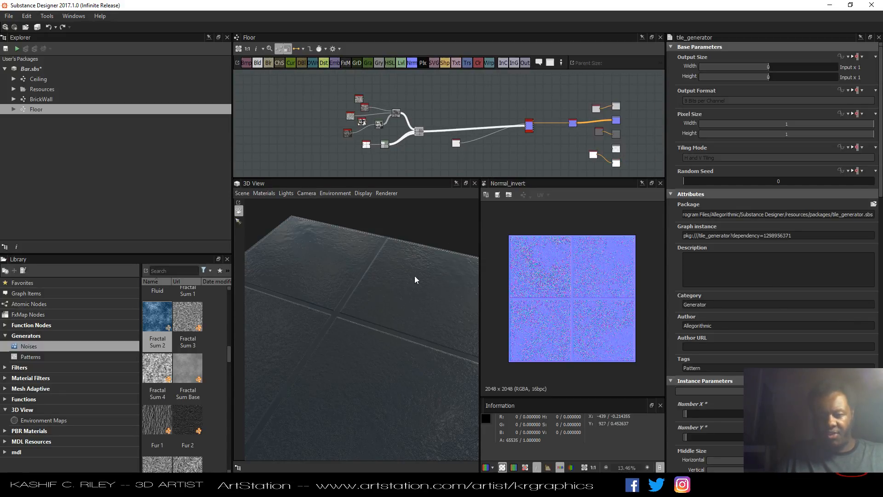
{"action": "scroll", "coordinate": [484, 104], "scroll_direction": "up", "scroll_amount": 3}
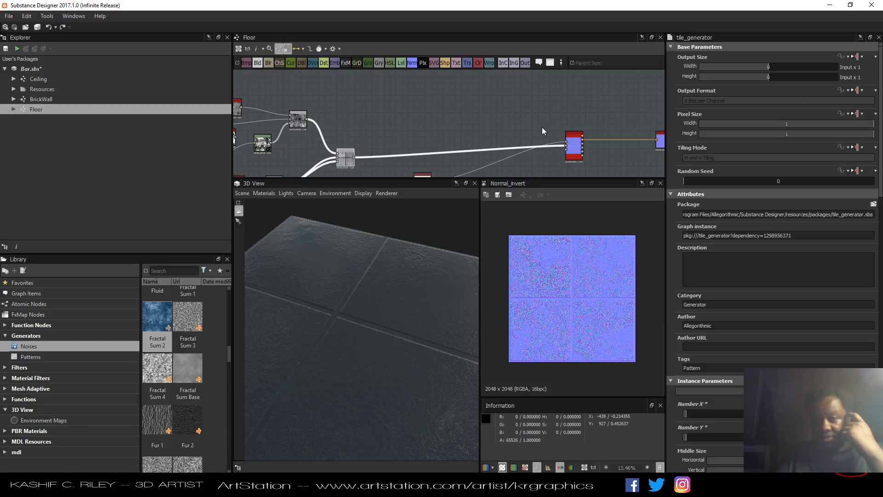
{"action": "left_click_drag", "start_coordinate": [567, 134], "coordinate": [593, 134]}
{"action": "left_click", "coordinate": [557, 123]}
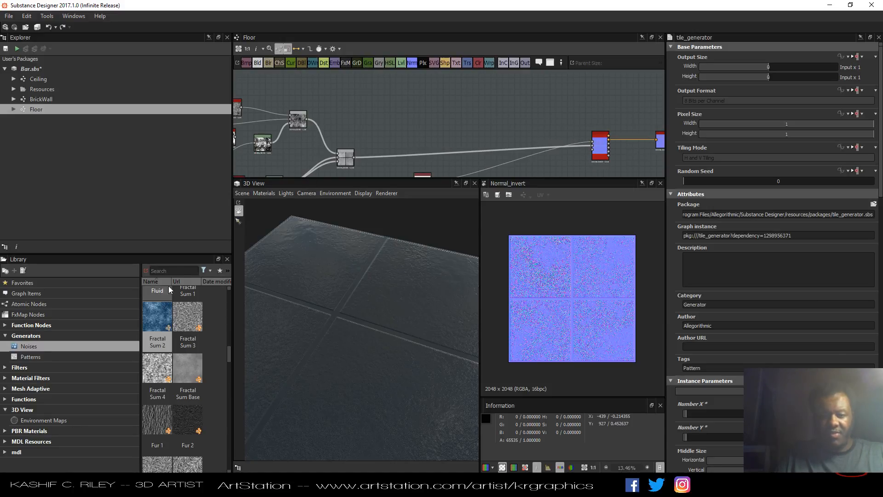
Search the library for the checker generator and add a Checker 1 node to the graph.
{"action": "left_click", "coordinate": [180, 271]}
{"action": "type", "text": "check"}
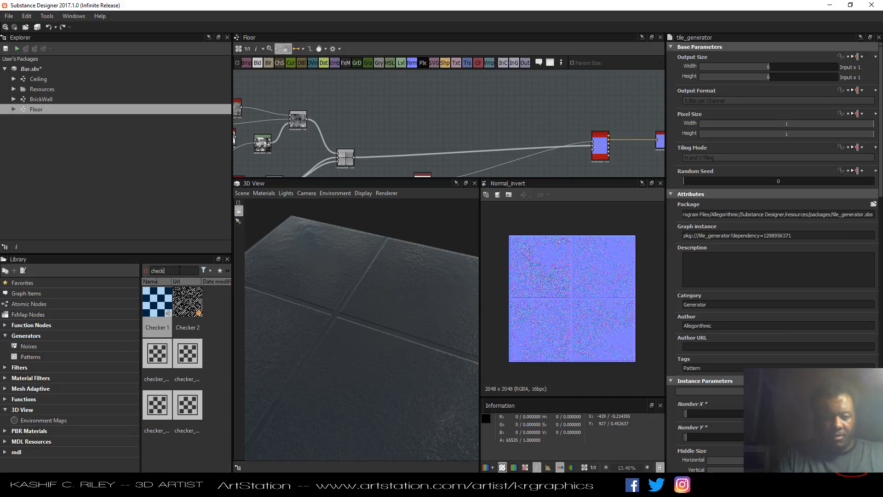
{"action": "left_click_drag", "start_coordinate": [161, 314], "coordinate": [416, 114]}
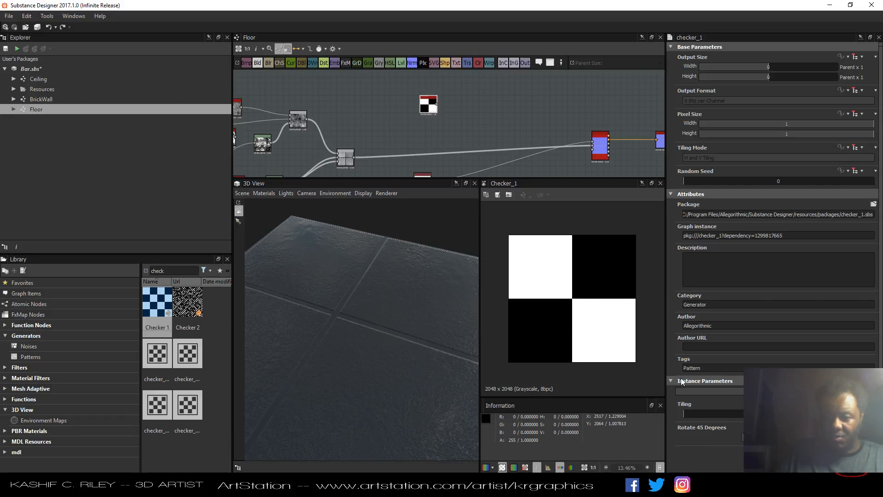
{"action": "left_click_drag", "start_coordinate": [690, 417], "coordinate": [692, 417]}
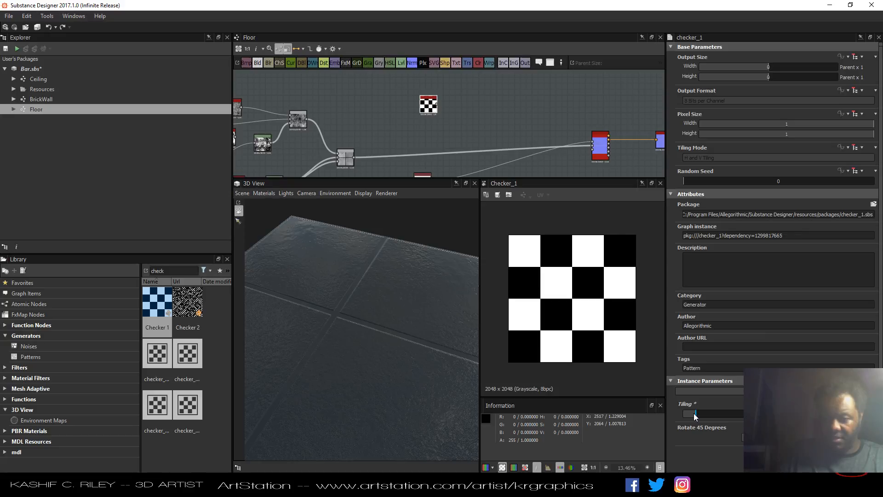
{"action": "left_click_drag", "start_coordinate": [696, 418], "coordinate": [686, 419]}
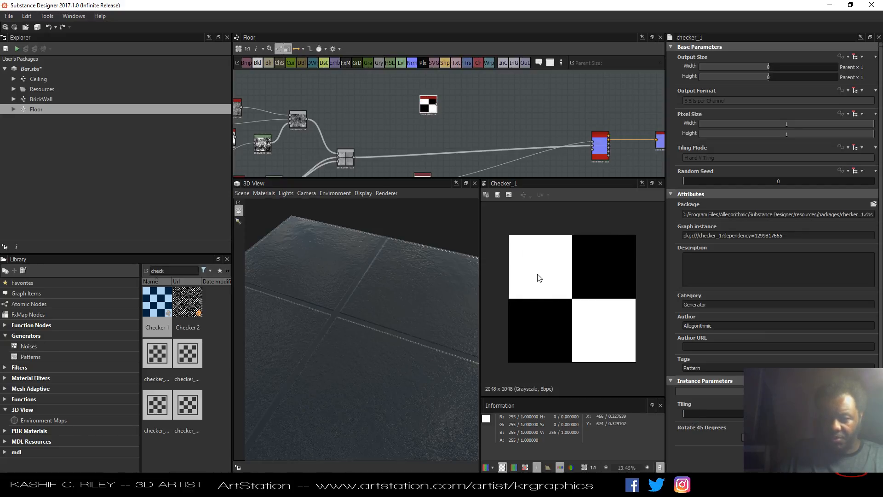
Duplicate the existing Tile Generator node and place the copy beside the Checker 1 node.
{"action": "left_click_drag", "start_coordinate": [425, 109], "coordinate": [348, 96]}
{"action": "middle_click_drag", "start_coordinate": [398, 78], "coordinate": [440, 64]}
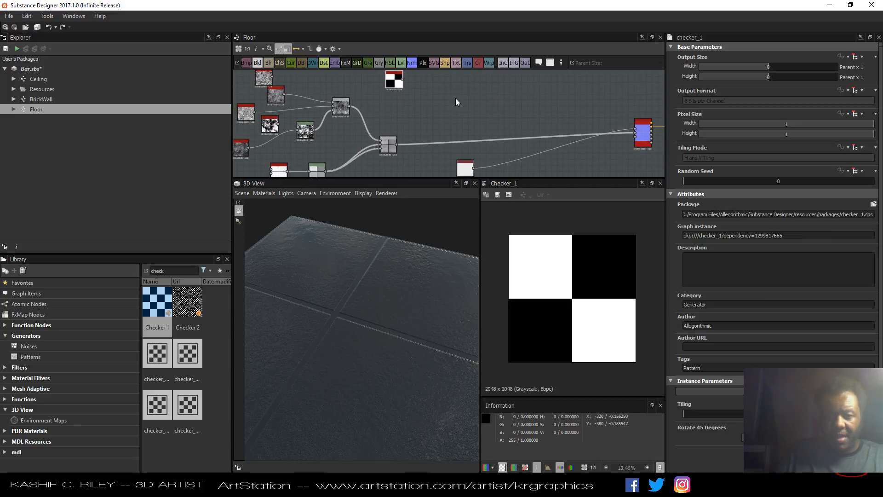
{"action": "middle_click_drag", "start_coordinate": [456, 100], "coordinate": [478, 96]}
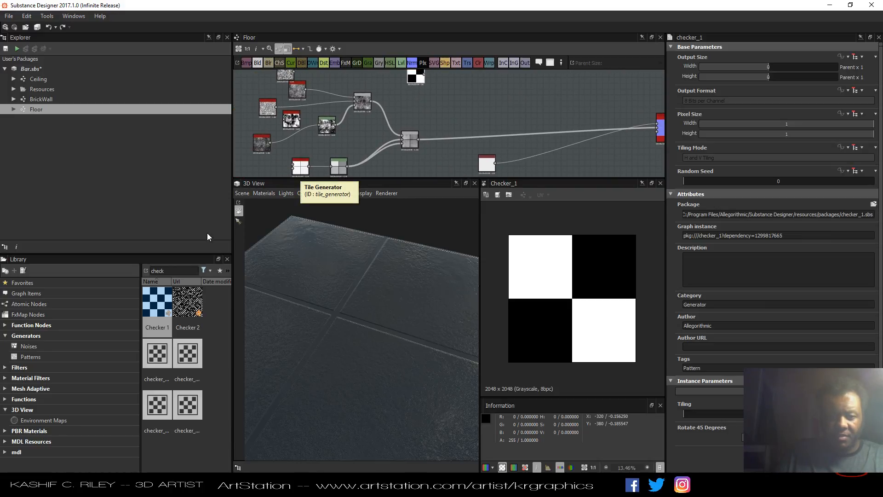
{"action": "double_click", "coordinate": [193, 270]}
{"action": "type", "text": "til"}
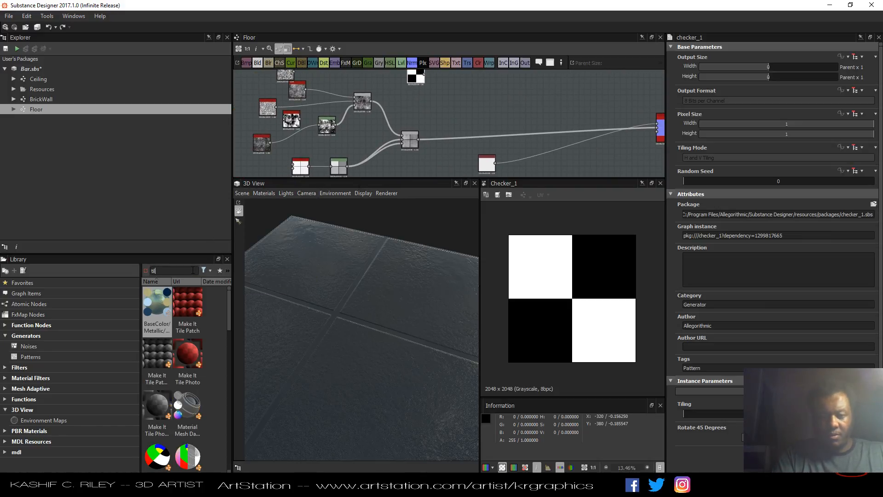
{"action": "key", "text": "BackSpace"}
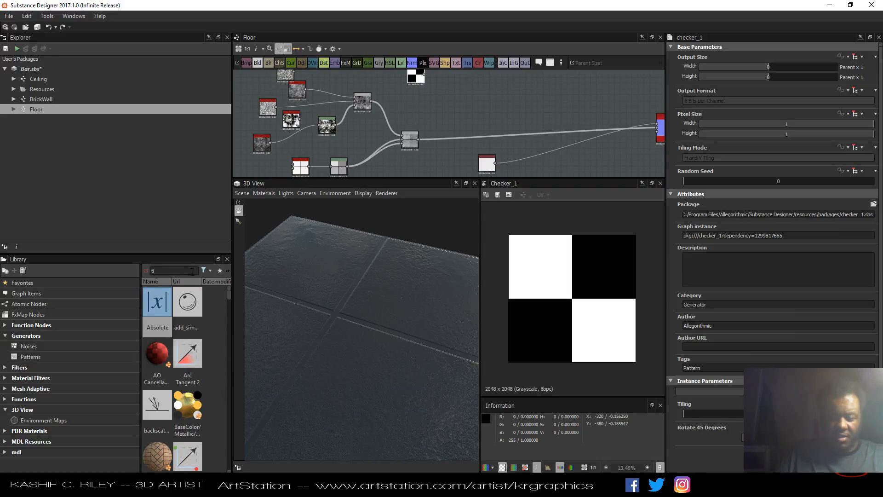
{"action": "left_click", "coordinate": [298, 170]}
{"action": "key", "text": "ctrl+c"}
{"action": "key", "text": "ctrl+v"}
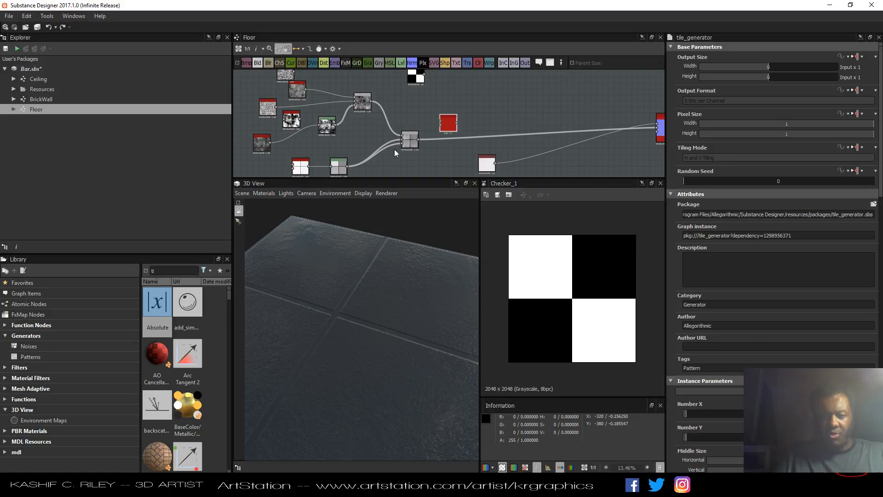
{"action": "middle_click_drag", "start_coordinate": [442, 105], "coordinate": [449, 136]}
{"action": "left_click_drag", "start_coordinate": [454, 153], "coordinate": [454, 115]}
Connect the Checker 1 output to the copied Tile Generator's Pattern Image Input and preview that Tile Generator.
{"action": "scroll", "coordinate": [454, 115], "scroll_direction": "up", "scroll_amount": 9}
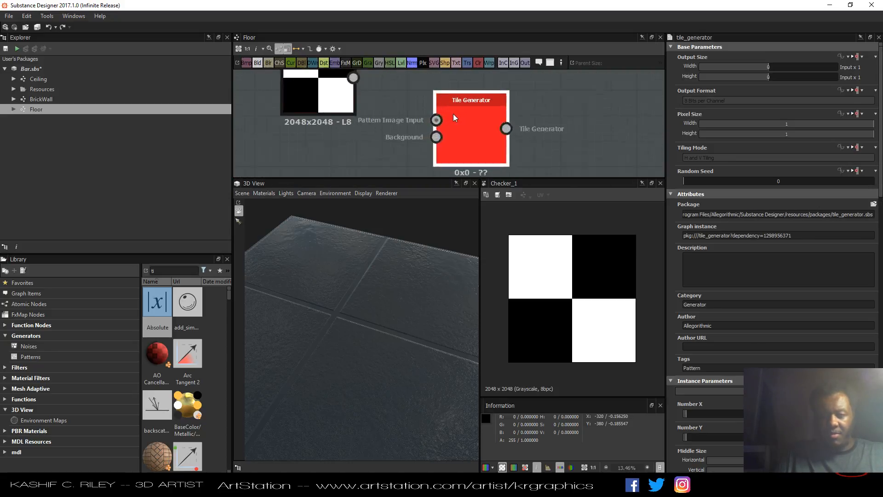
{"action": "scroll", "coordinate": [454, 115], "scroll_direction": "down", "scroll_amount": 2}
{"action": "left_click_drag", "start_coordinate": [374, 84], "coordinate": [439, 120]}
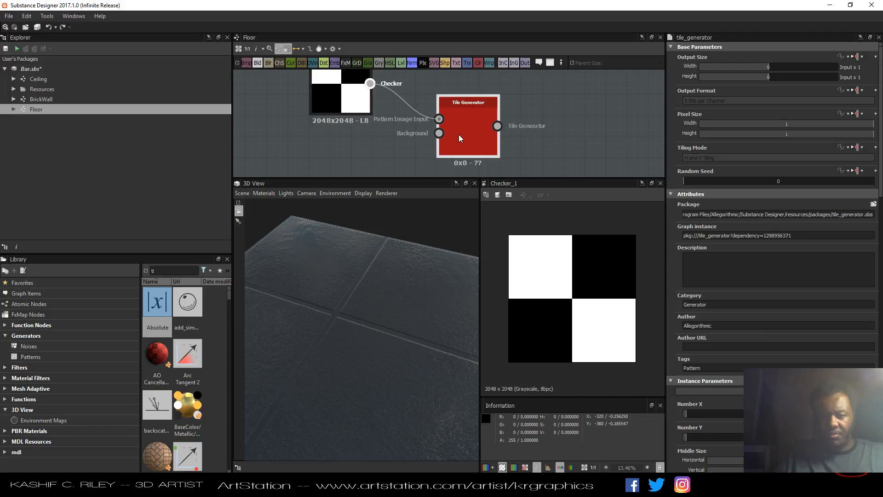
{"action": "double_click", "coordinate": [491, 152]}
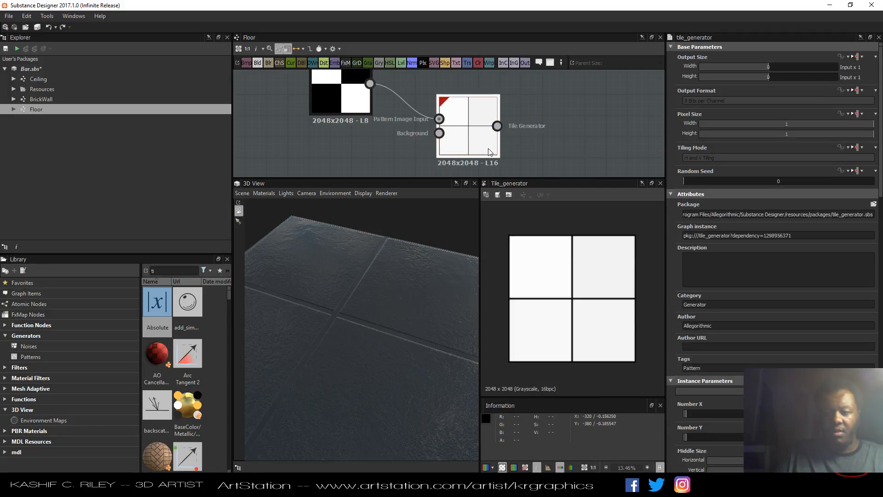
Set the copied Tile Generator's Pattern Type to Image Input and its Number X and Number Y to 1.
{"action": "scroll", "coordinate": [737, 347], "scroll_direction": "down", "scroll_amount": 3}
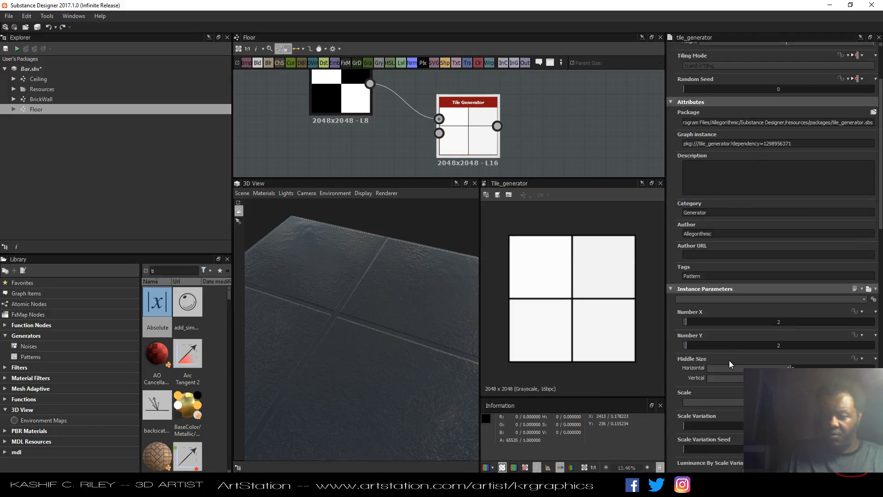
{"action": "scroll", "coordinate": [731, 363], "scroll_direction": "down", "scroll_amount": 3}
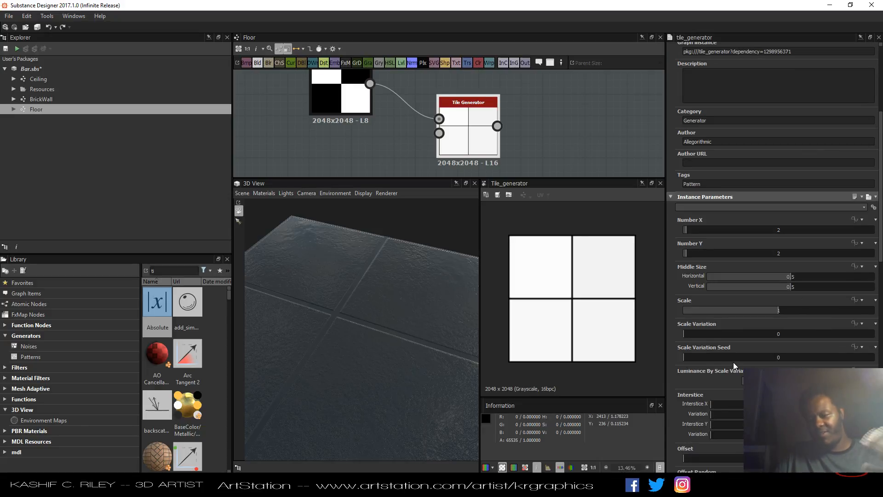
{"action": "scroll", "coordinate": [735, 333], "scroll_direction": "down", "scroll_amount": 10}
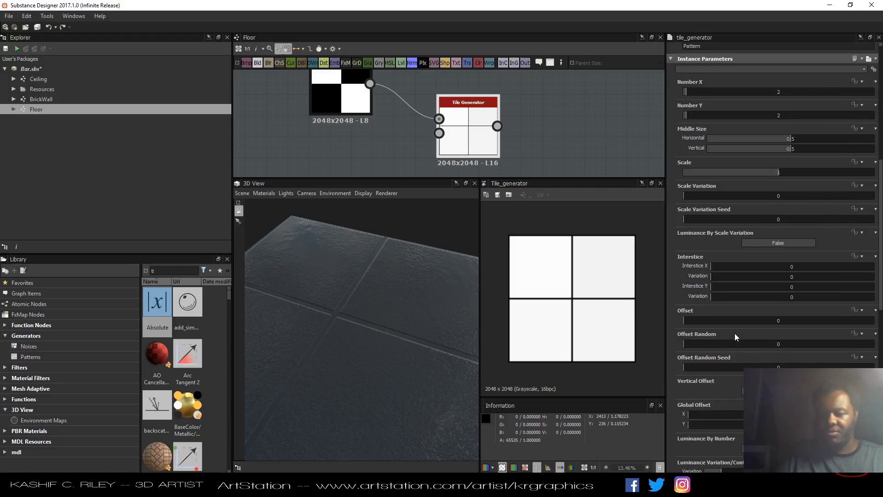
{"action": "left_click", "coordinate": [731, 368]}
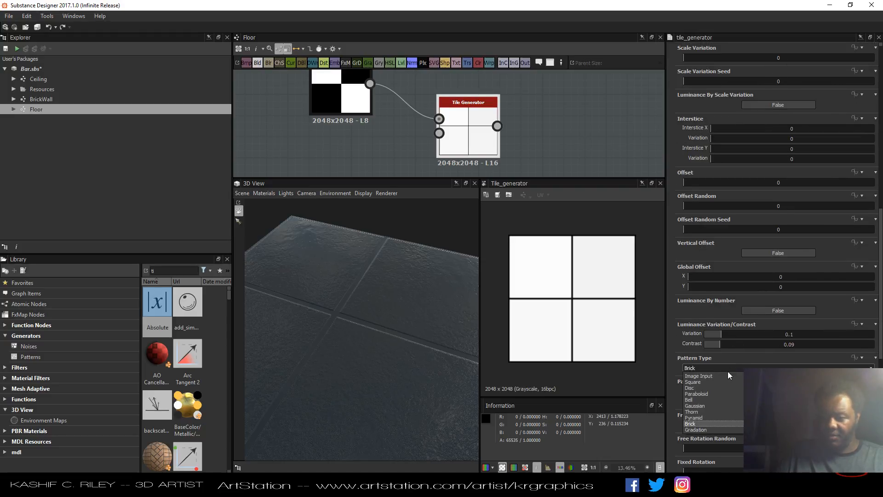
{"action": "left_click", "coordinate": [722, 375]}
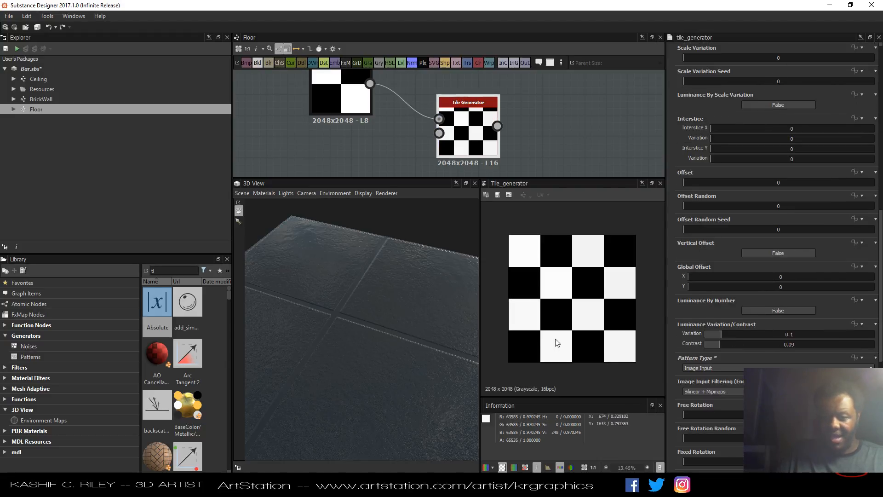
{"action": "scroll", "coordinate": [730, 290], "scroll_direction": "up", "scroll_amount": 10}
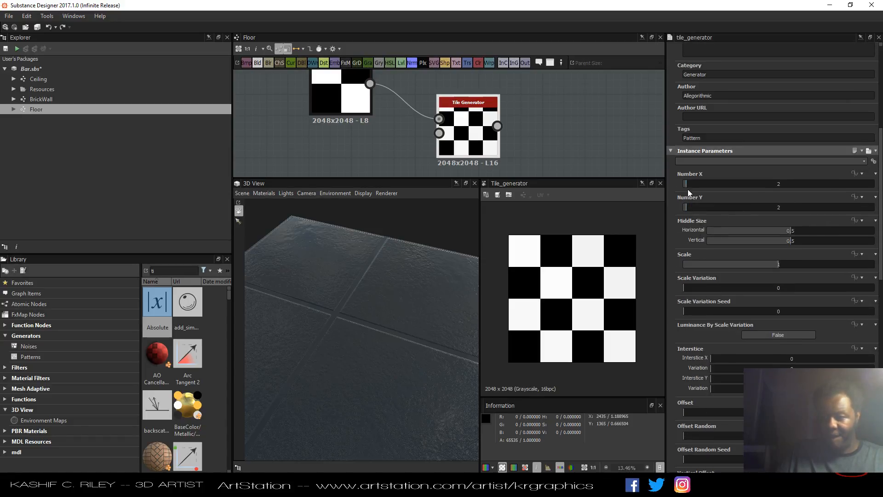
{"action": "left_click_drag", "start_coordinate": [685, 184], "coordinate": [681, 207]}
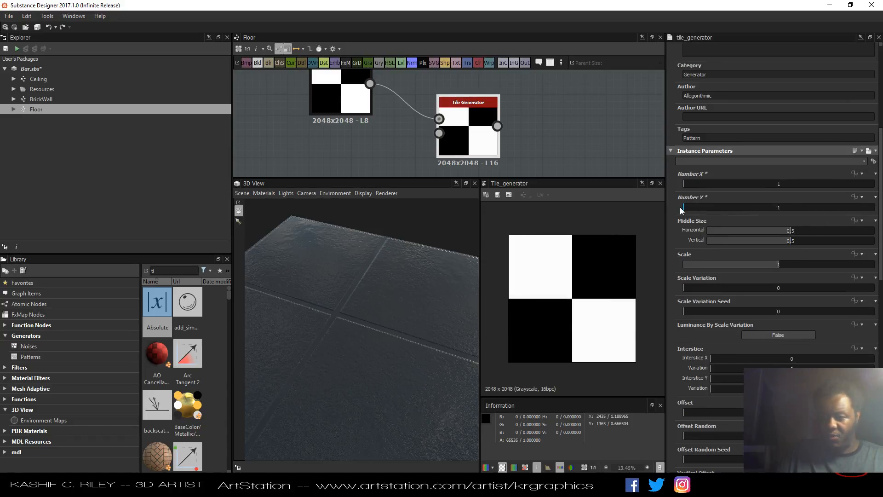
Rearrange the Checker 1, copied Tile Generator and Base Material nodes in the graph.
{"action": "scroll", "coordinate": [371, 318], "scroll_direction": "down", "scroll_amount": 4}
{"action": "scroll", "coordinate": [371, 318], "scroll_direction": "down", "scroll_amount": 2}
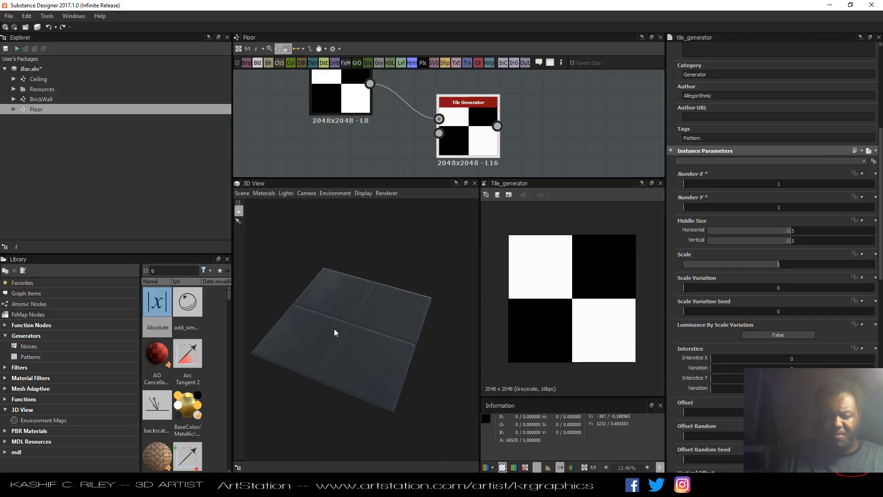
{"action": "scroll", "coordinate": [415, 128], "scroll_direction": "down", "scroll_amount": 5}
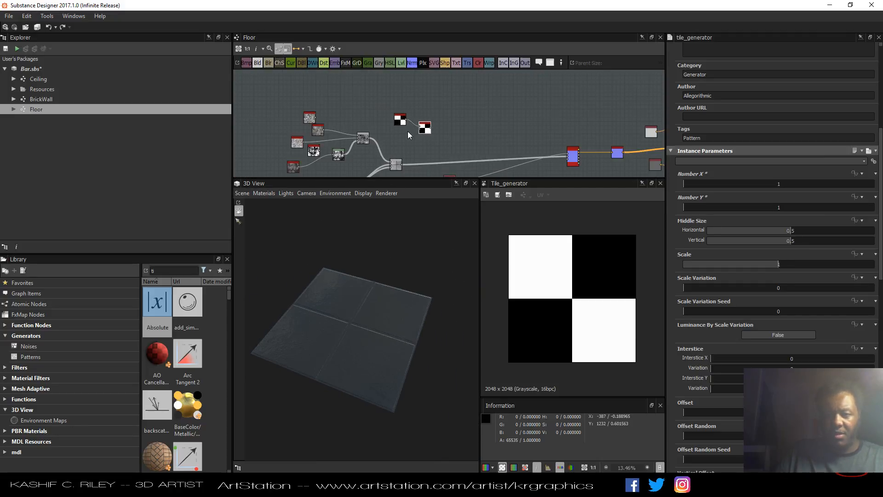
{"action": "middle_click_drag", "start_coordinate": [407, 132], "coordinate": [423, 120]}
{"action": "scroll", "coordinate": [423, 120], "scroll_direction": "up", "scroll_amount": 3}
{"action": "left_click_drag", "start_coordinate": [418, 104], "coordinate": [362, 94]}
{"action": "left_click_drag", "start_coordinate": [468, 109], "coordinate": [417, 101]}
{"action": "middle_click_drag", "start_coordinate": [465, 125], "coordinate": [369, 100]}
{"action": "scroll", "coordinate": [462, 98], "scroll_direction": "down", "scroll_amount": 3}
{"action": "middle_click_drag", "start_coordinate": [465, 98], "coordinate": [418, 98]}
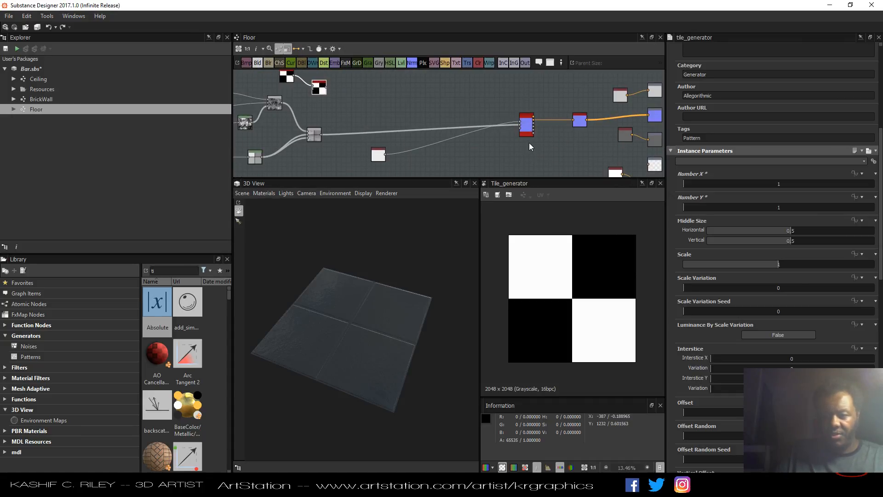
{"action": "left_click_drag", "start_coordinate": [527, 127], "coordinate": [473, 121]}
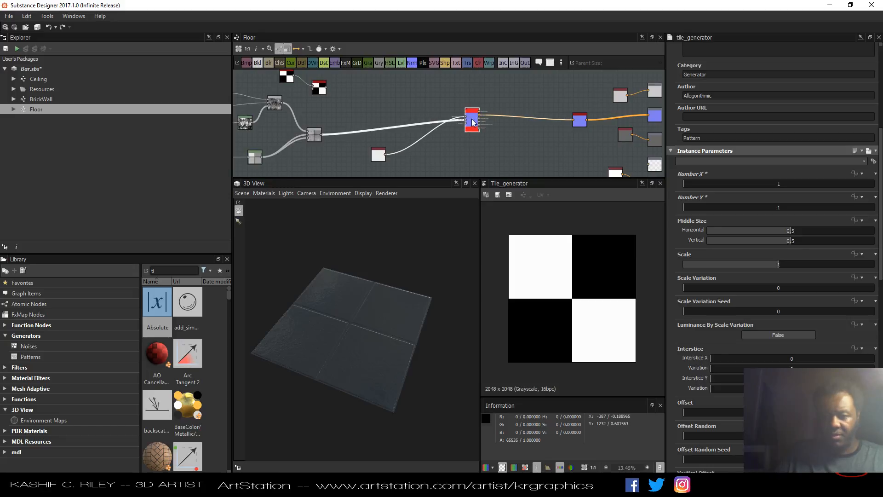
Wire the Base Material's first output directly to the top output node and delete the Uniform Color node.
{"action": "scroll", "coordinate": [449, 113], "scroll_direction": "up", "scroll_amount": 2}
{"action": "middle_click_drag", "start_coordinate": [510, 90], "coordinate": [401, 97]}
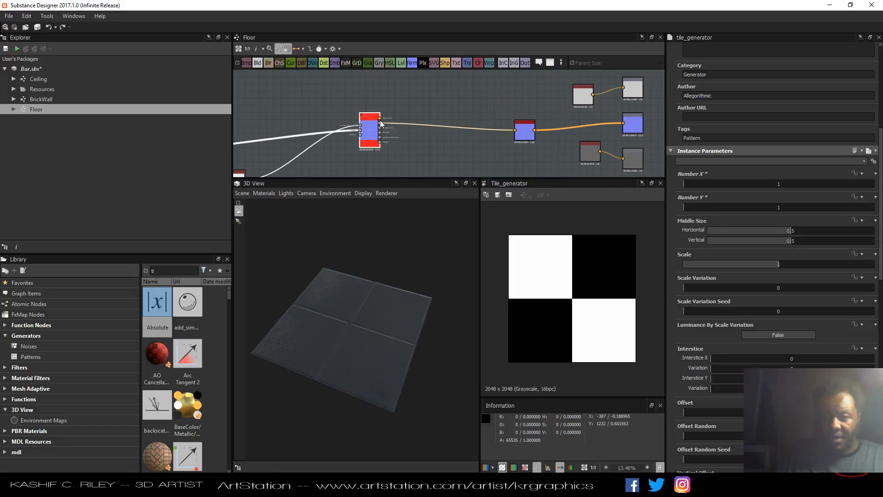
{"action": "left_click_drag", "start_coordinate": [380, 119], "coordinate": [587, 94]}
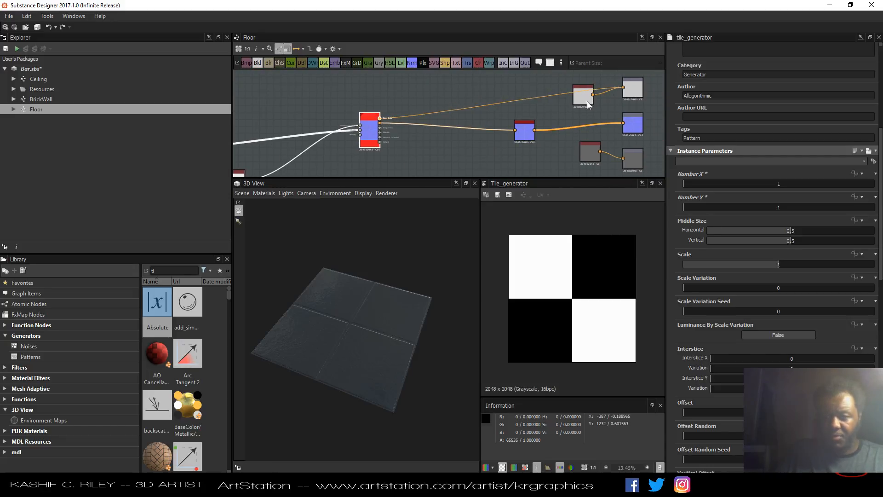
{"action": "left_click", "coordinate": [583, 101]}
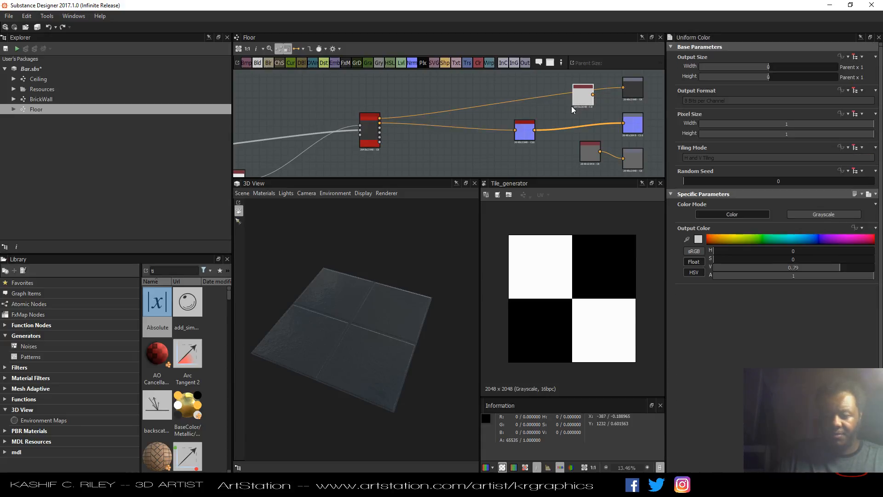
{"action": "key", "text": "Delete"}
Add a Blend node fed by the copied Tile Generator's output.
{"action": "scroll", "coordinate": [571, 106], "scroll_direction": "down", "scroll_amount": 2}
{"action": "middle_click_drag", "start_coordinate": [529, 134], "coordinate": [557, 123]}
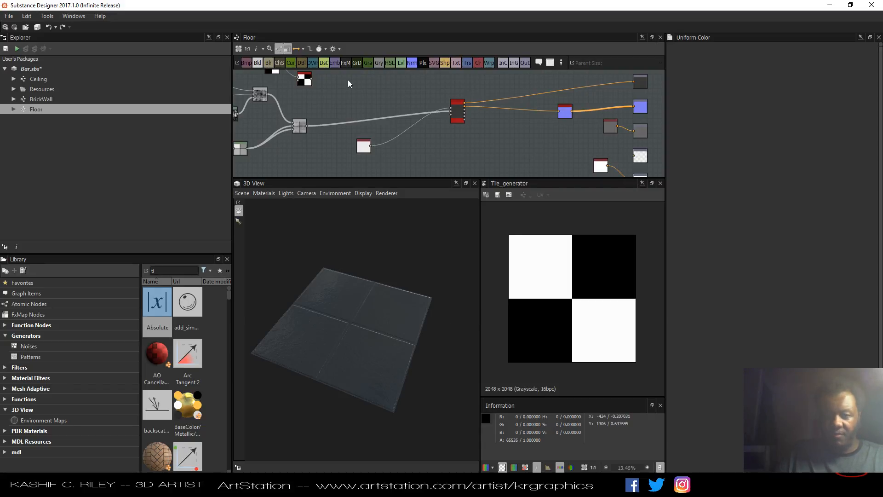
{"action": "middle_click_drag", "start_coordinate": [348, 84], "coordinate": [400, 104]}
{"action": "scroll", "coordinate": [391, 116], "scroll_direction": "up", "scroll_amount": 3}
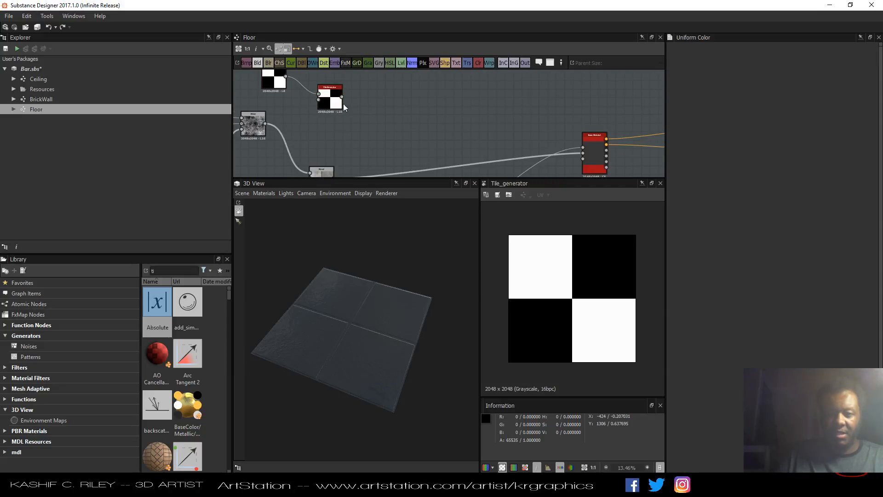
{"action": "left_click_drag", "start_coordinate": [343, 104], "coordinate": [389, 119]}
{"action": "middle_click_drag", "start_coordinate": [431, 120], "coordinate": [444, 134]}
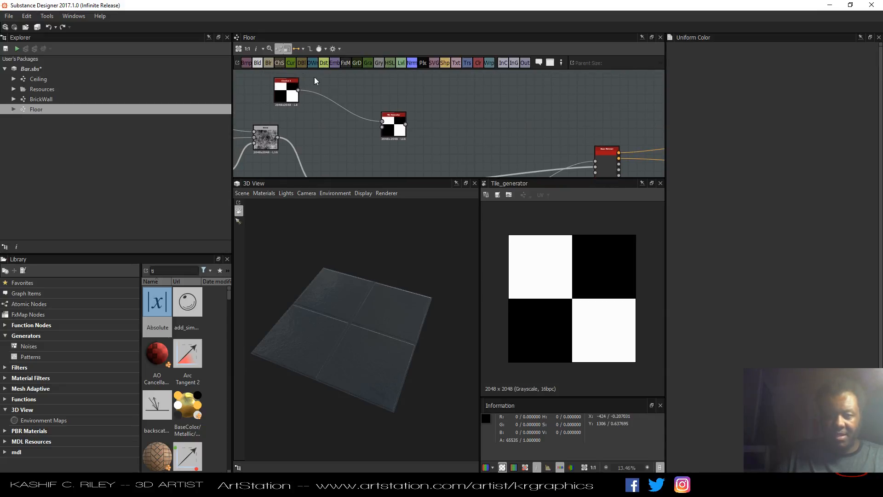
{"action": "left_click_drag", "start_coordinate": [475, 109], "coordinate": [433, 137]}
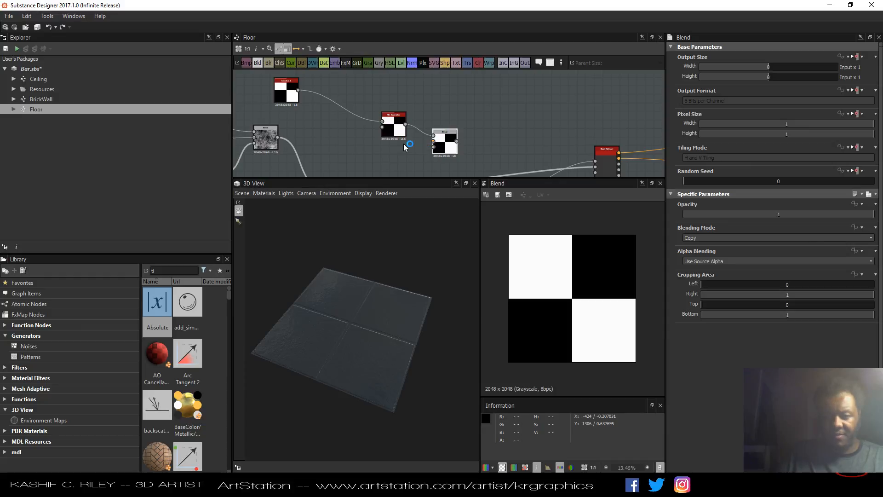
Add a Uniform Color node and set its output color to blue.
{"action": "middle_click_drag", "start_coordinate": [412, 140], "coordinate": [423, 123]}
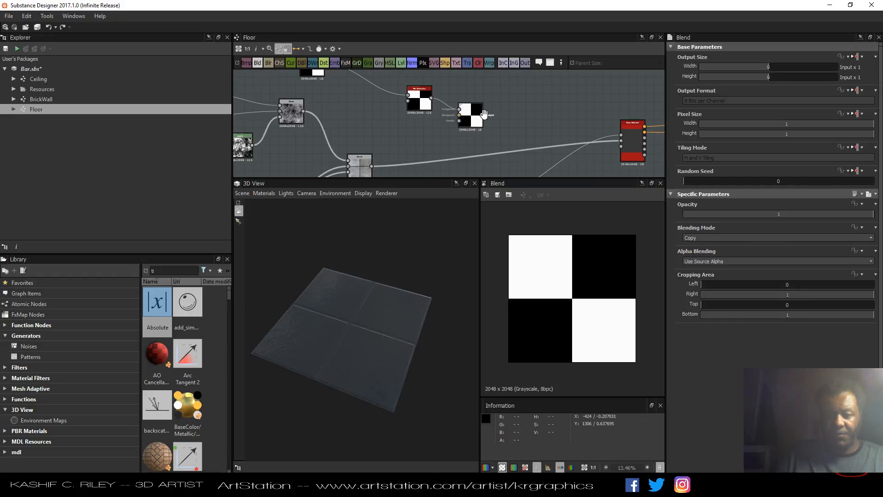
{"action": "middle_click_drag", "start_coordinate": [501, 106], "coordinate": [447, 118]}
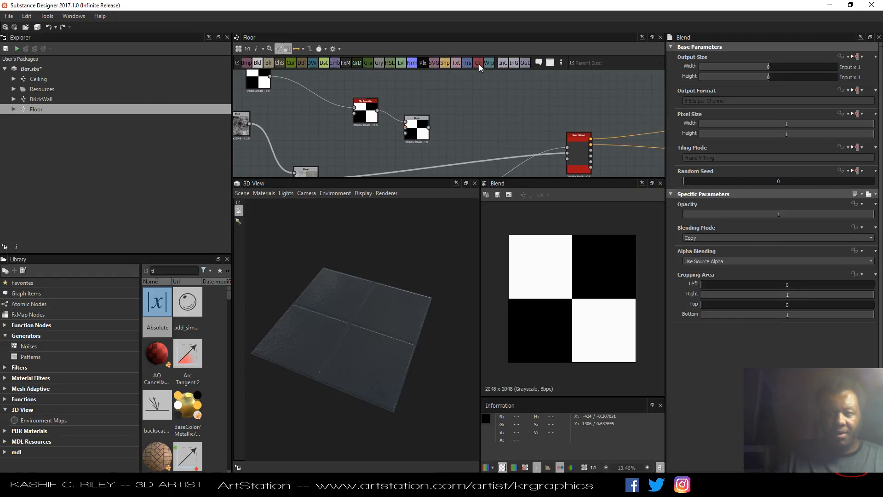
{"action": "left_click_drag", "start_coordinate": [485, 110], "coordinate": [485, 110]}
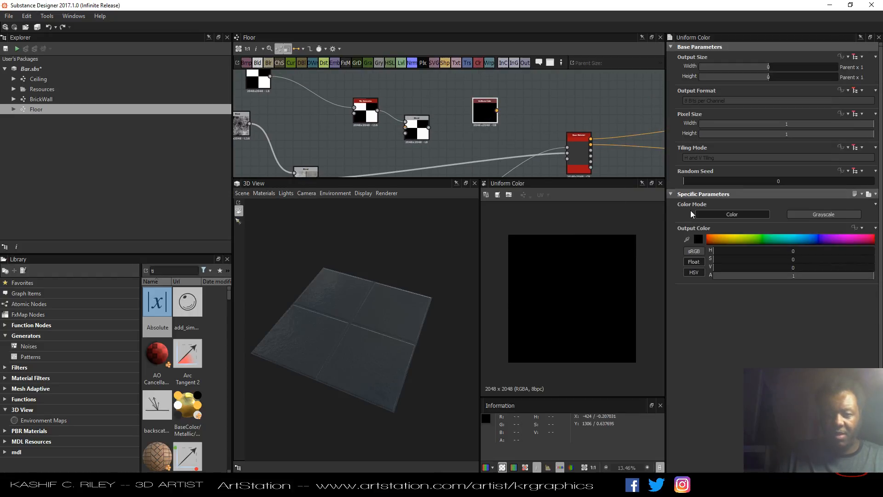
{"action": "left_click", "coordinate": [819, 237]}
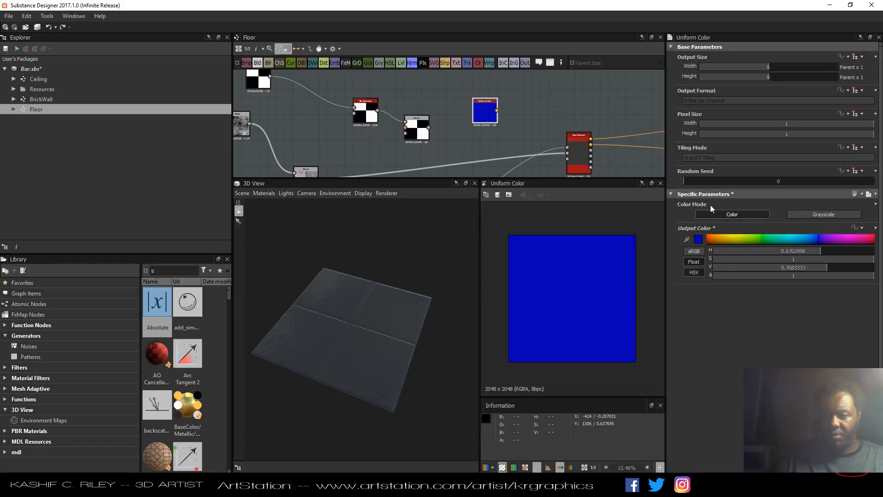
Feed the blue Uniform Color into the Blend node, using the copied Tile Generator as its mask.
{"action": "left_click_drag", "start_coordinate": [476, 113], "coordinate": [451, 104]}
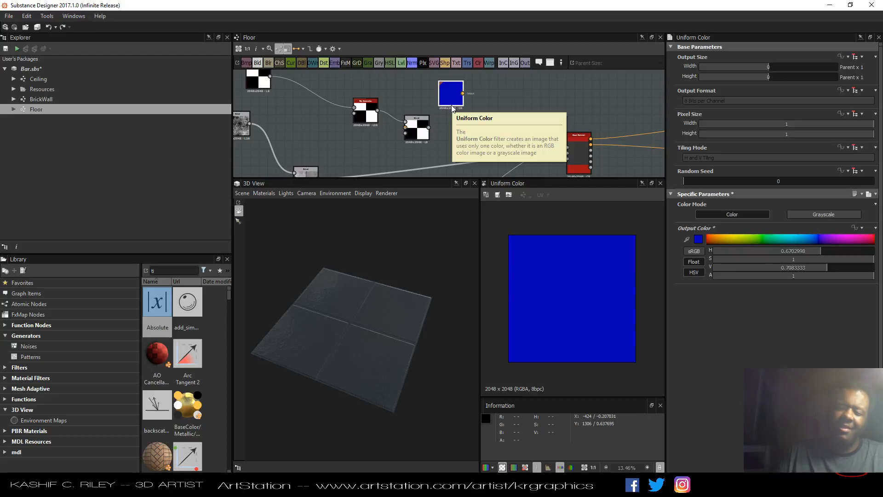
{"action": "left_click_drag", "start_coordinate": [417, 124], "coordinate": [457, 130]}
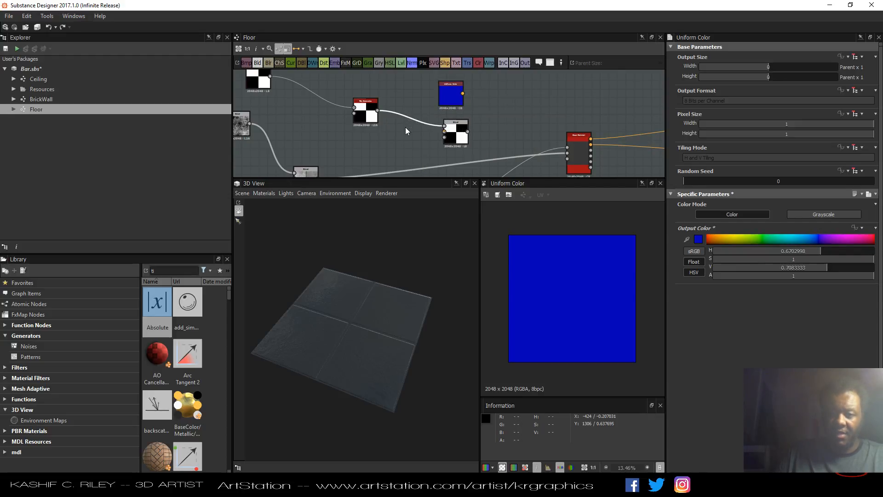
{"action": "key", "text": "Delete"}
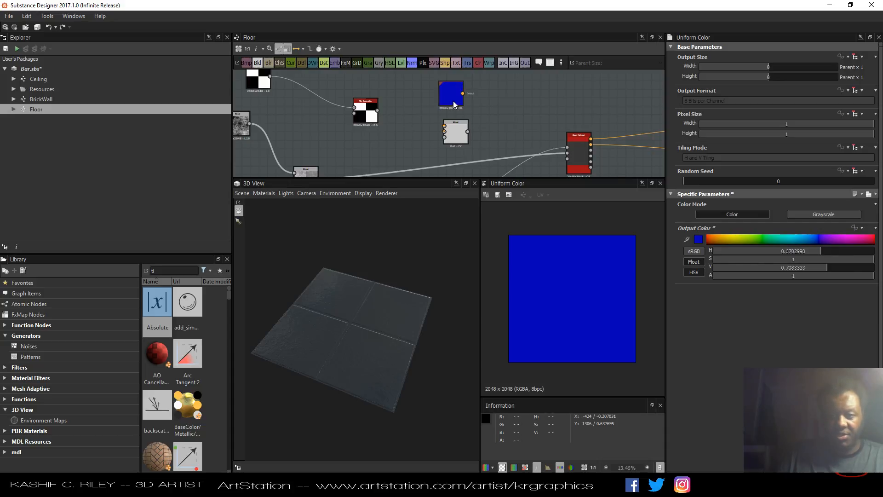
{"action": "left_click_drag", "start_coordinate": [454, 101], "coordinate": [445, 137]}
{"action": "left_click", "coordinate": [454, 139]}
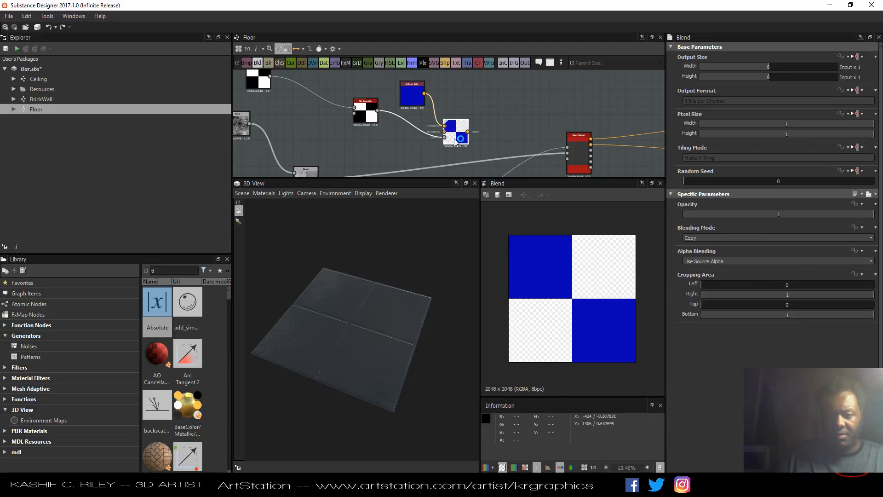
Rearrange the blue Uniform Color, copied Tile Generator and Blend nodes in the graph.
{"action": "scroll", "coordinate": [479, 112], "scroll_direction": "down", "scroll_amount": 3}
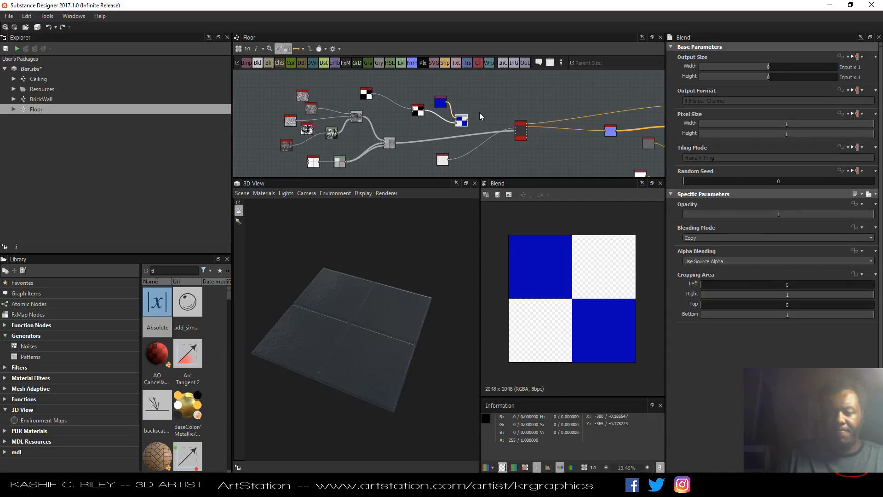
{"action": "middle_click_drag", "start_coordinate": [479, 113], "coordinate": [420, 106]}
{"action": "scroll", "coordinate": [419, 106], "scroll_direction": "up", "scroll_amount": 3}
{"action": "left_click_drag", "start_coordinate": [504, 140], "coordinate": [546, 143]}
{"action": "middle_click_drag", "start_coordinate": [430, 124], "coordinate": [454, 126]}
{"action": "left_click_drag", "start_coordinate": [413, 131], "coordinate": [415, 114]}
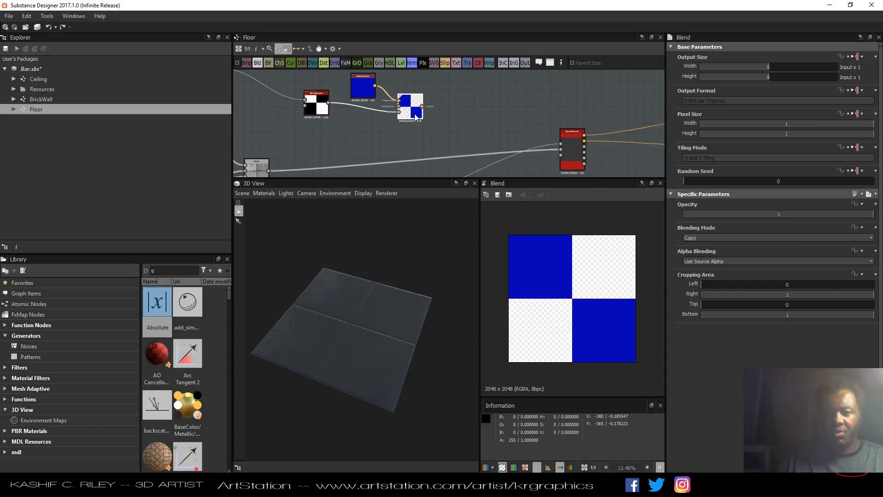
{"action": "left_click_drag", "start_coordinate": [363, 95], "coordinate": [318, 115]}
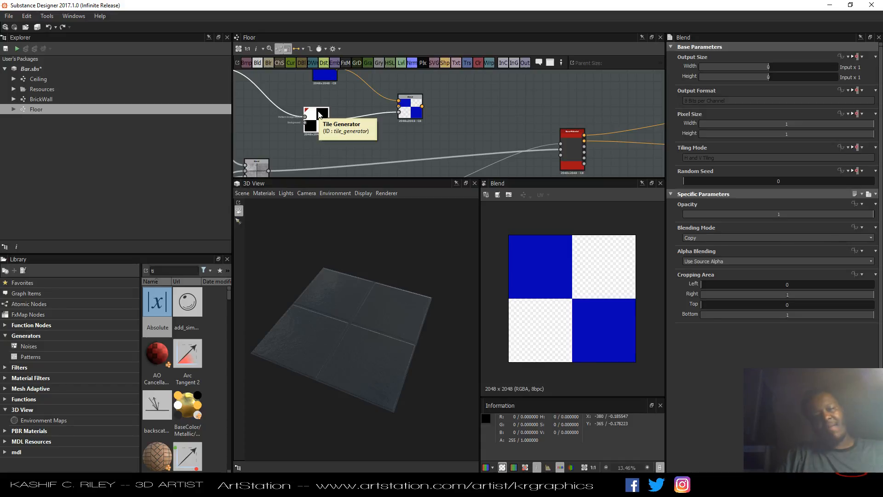
{"action": "middle_click_drag", "start_coordinate": [450, 106], "coordinate": [465, 132]}
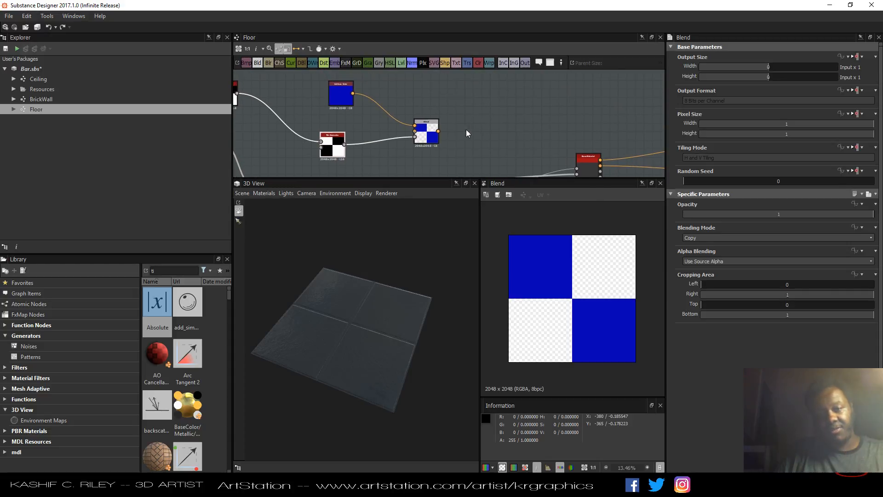
{"action": "left_click_drag", "start_coordinate": [341, 94], "coordinate": [324, 98]}
{"action": "left_click_drag", "start_coordinate": [427, 144], "coordinate": [392, 129]}
{"action": "middle_click_drag", "start_coordinate": [415, 116], "coordinate": [392, 107]}
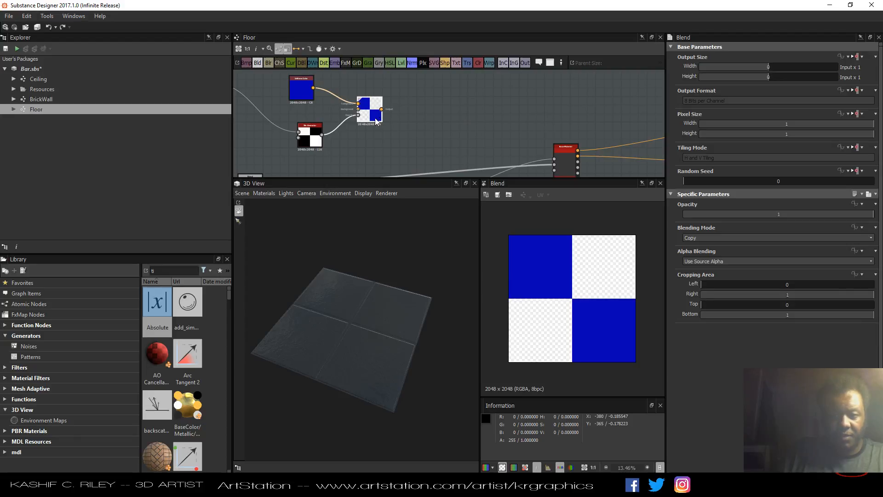
{"action": "left_click_drag", "start_coordinate": [375, 120], "coordinate": [366, 120]}
Add a second Blend node fed by a new red Uniform Color and masked by the copied Tile Generator.
{"action": "left_click_drag", "start_coordinate": [261, 63], "coordinate": [446, 140]}
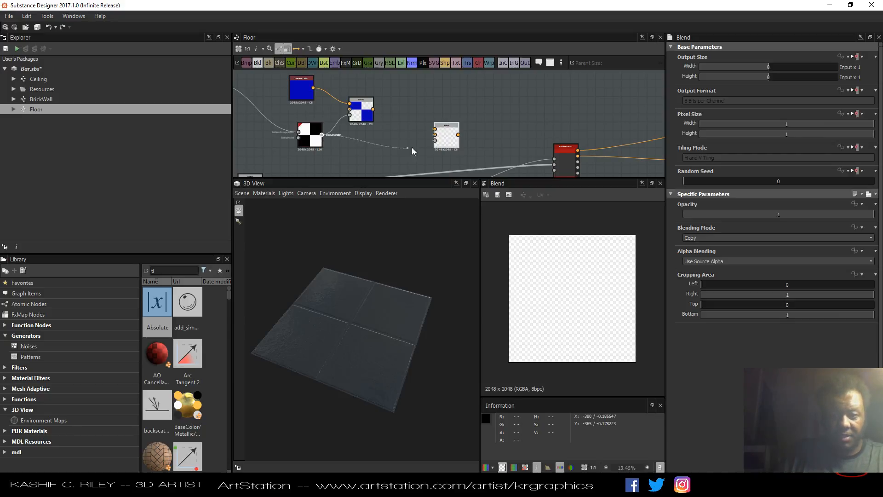
{"action": "left_click_drag", "start_coordinate": [436, 146], "coordinate": [435, 141]}
{"action": "left_click_drag", "start_coordinate": [463, 73], "coordinate": [405, 98]}
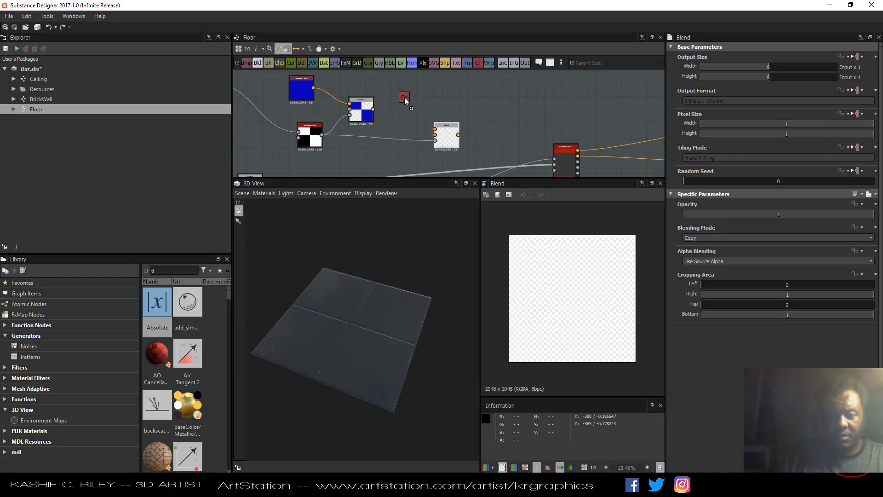
{"action": "left_click_drag", "start_coordinate": [432, 125], "coordinate": [434, 129]}
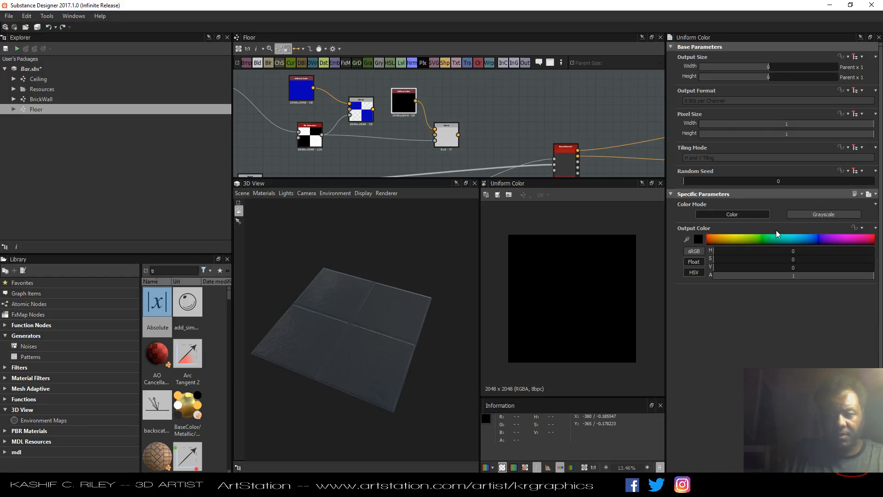
{"action": "left_click", "coordinate": [864, 240]}
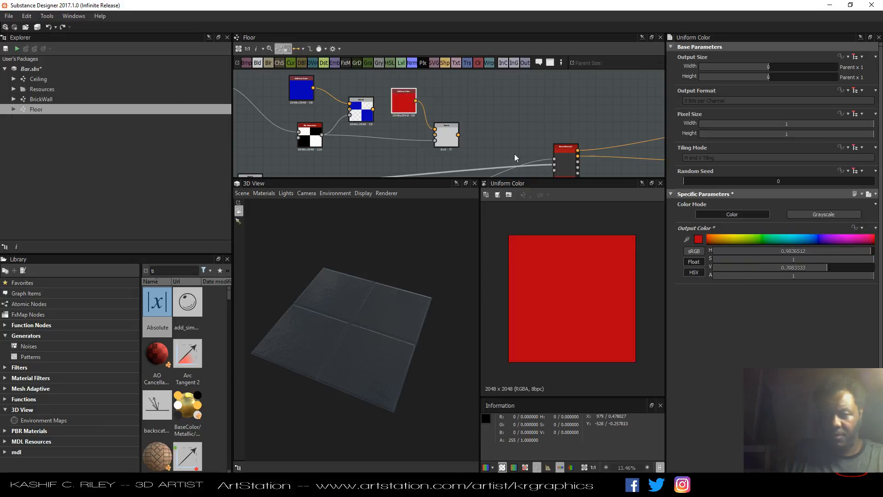
{"action": "double_click", "coordinate": [447, 145]}
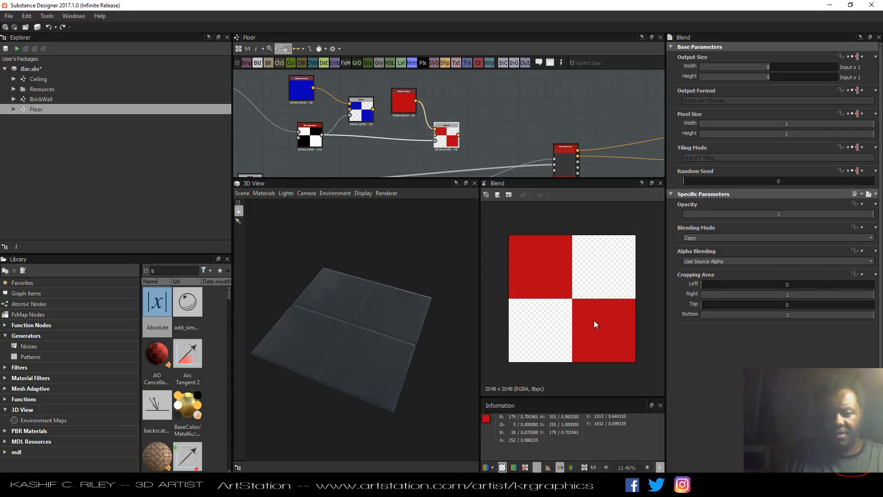
Insert an Invert Grayscale node between the copied Tile Generator and the red Blend's mask.
{"action": "key", "text": "space"}
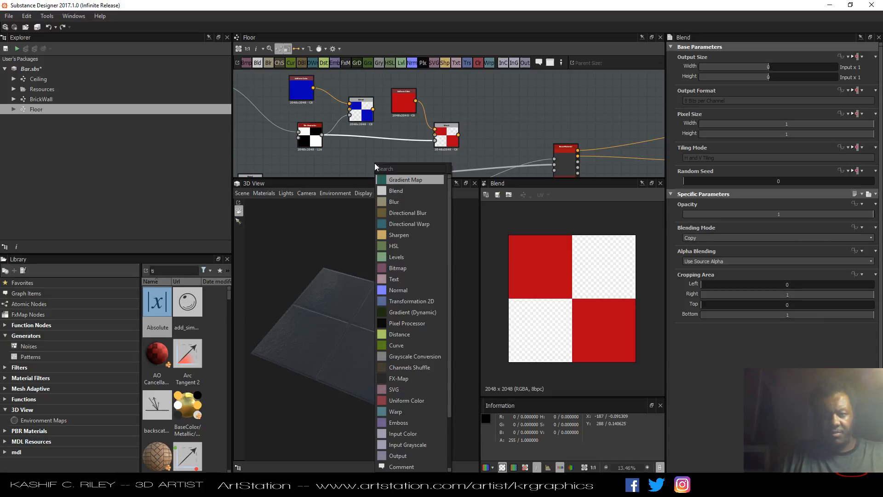
{"action": "type", "text": "inve"}
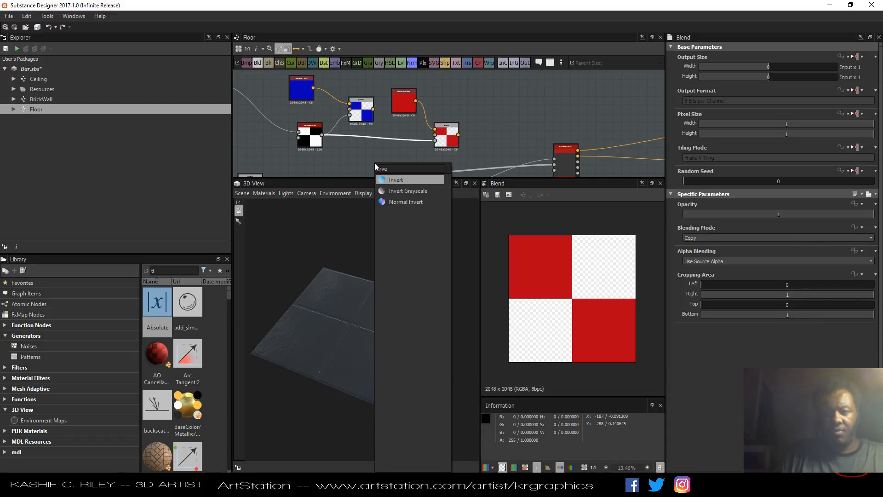
{"action": "left_click", "coordinate": [395, 191]}
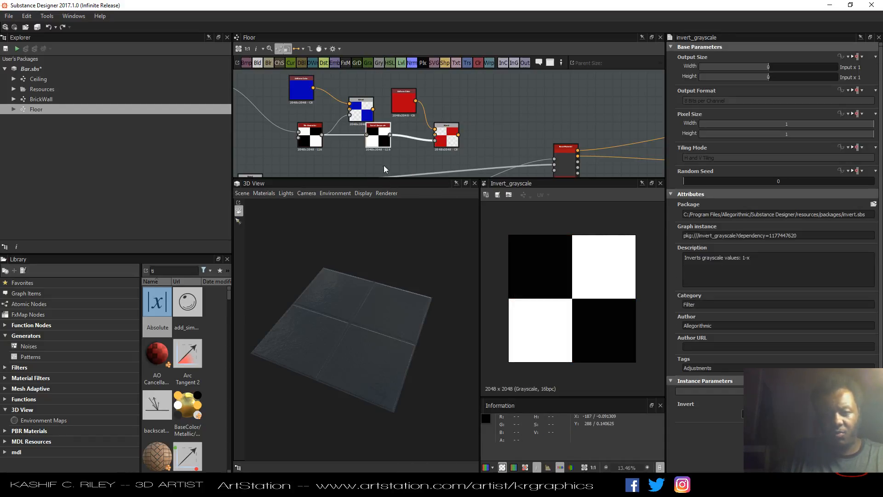
{"action": "left_click_drag", "start_coordinate": [380, 151], "coordinate": [372, 151]}
{"action": "left_click_drag", "start_coordinate": [409, 99], "coordinate": [391, 82]}
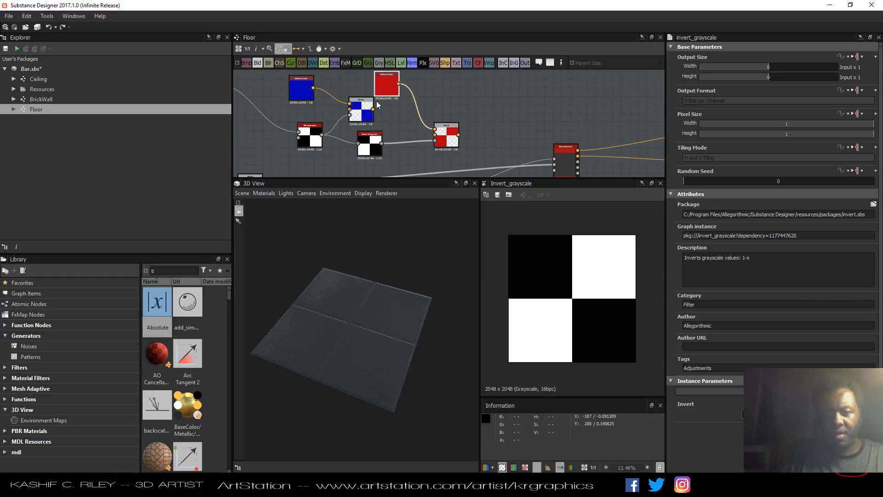
Combine the blue and red Blend outputs with a third Blend node.
{"action": "left_click_drag", "start_coordinate": [364, 119], "coordinate": [486, 118]}
{"action": "left_click", "coordinate": [258, 62]}
{"action": "middle_click_drag", "start_coordinate": [535, 131], "coordinate": [500, 105]}
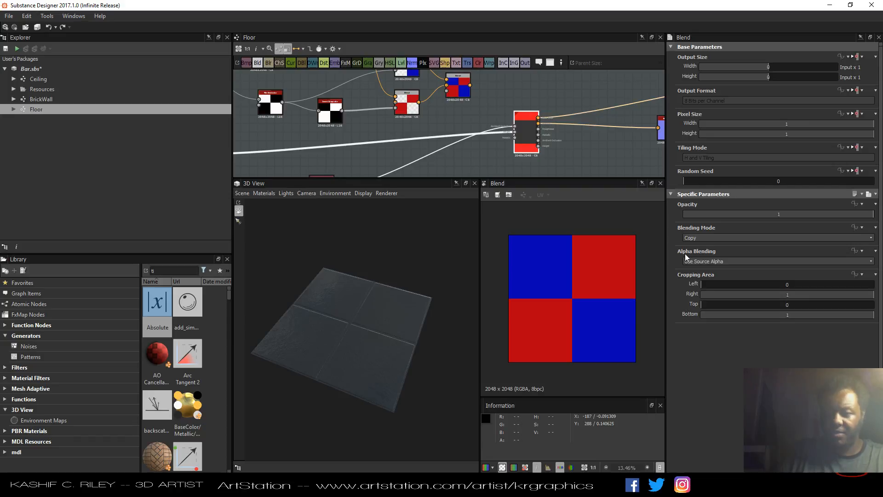
Enable the user-defined Base Color input on the Base Material node.
{"action": "left_click", "coordinate": [525, 138]}
{"action": "scroll", "coordinate": [772, 253], "scroll_direction": "down", "scroll_amount": 5}
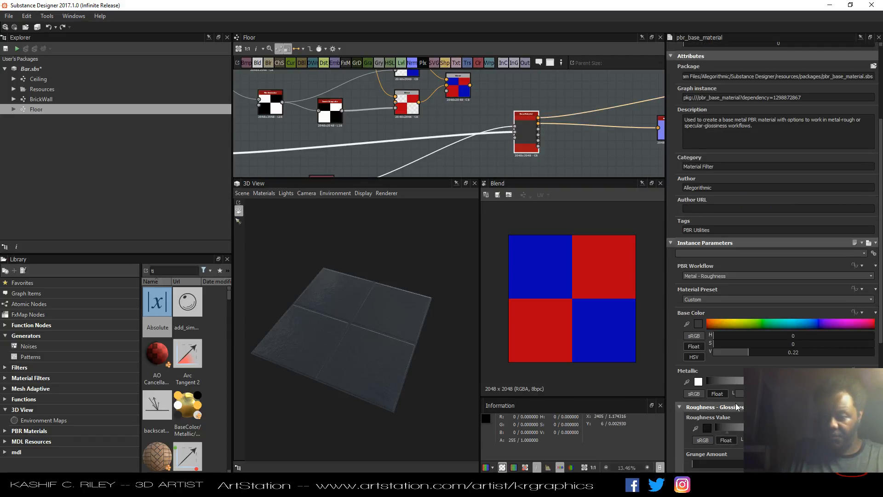
{"action": "scroll", "coordinate": [736, 403], "scroll_direction": "down", "scroll_amount": 7}
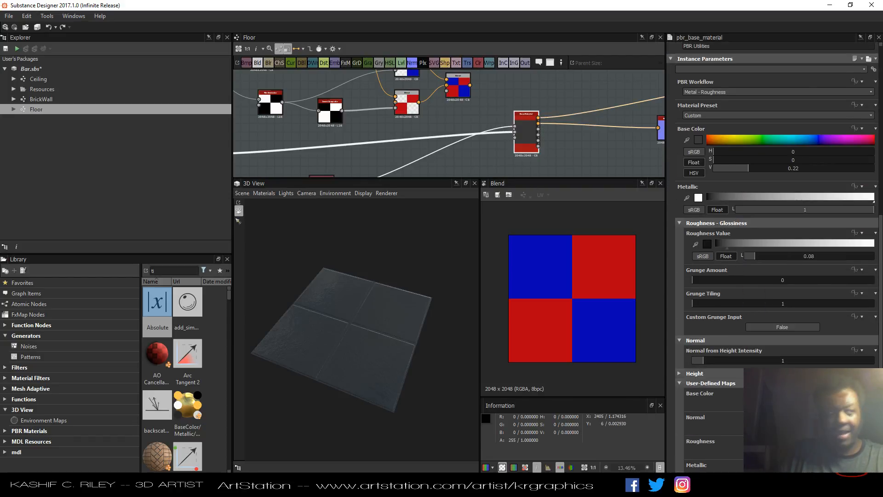
{"action": "left_click", "coordinate": [782, 402]}
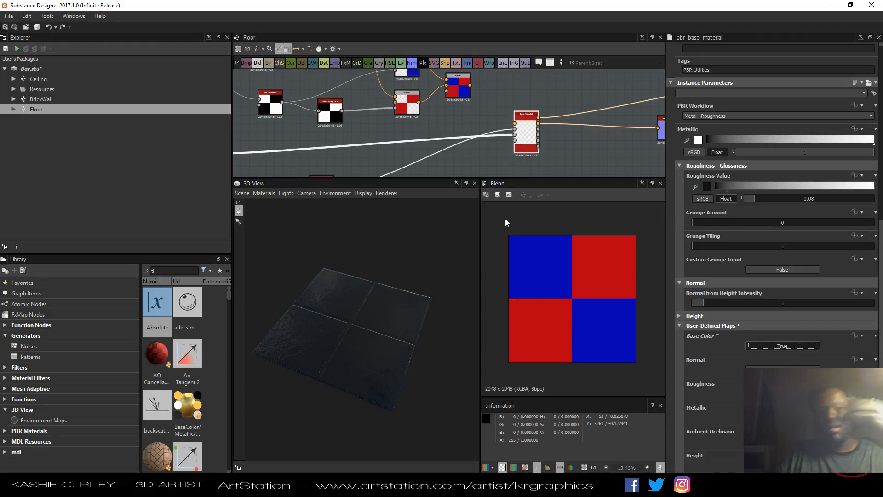
Connect the combined Blend output to the Base Material's user-defined base color input.
{"action": "left_click_drag", "start_coordinate": [436, 256], "coordinate": [397, 306]}
{"action": "scroll", "coordinate": [397, 304], "scroll_direction": "down", "scroll_amount": 2}
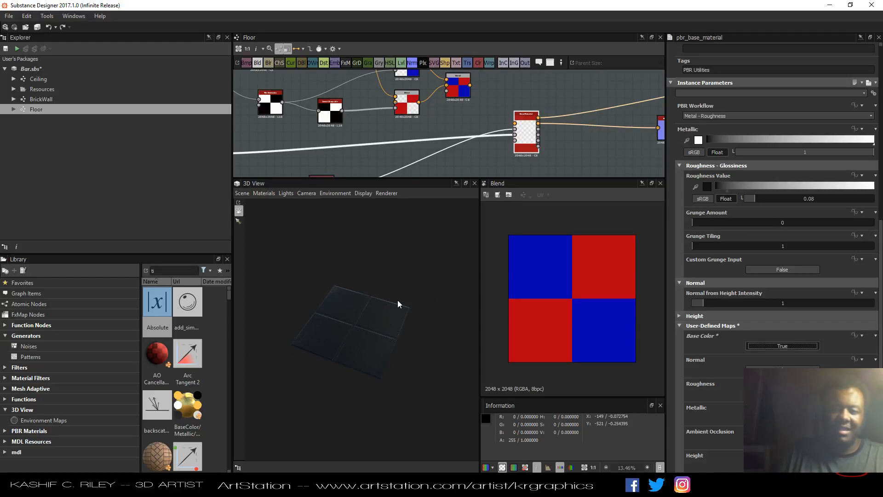
{"action": "left_click_drag", "start_coordinate": [525, 144], "coordinate": [543, 156]}
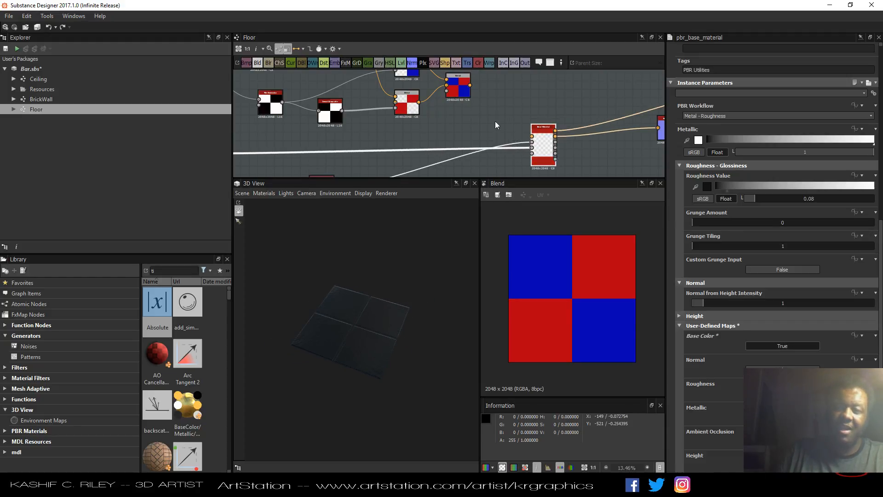
{"action": "left_click_drag", "start_coordinate": [470, 86], "coordinate": [532, 136]}
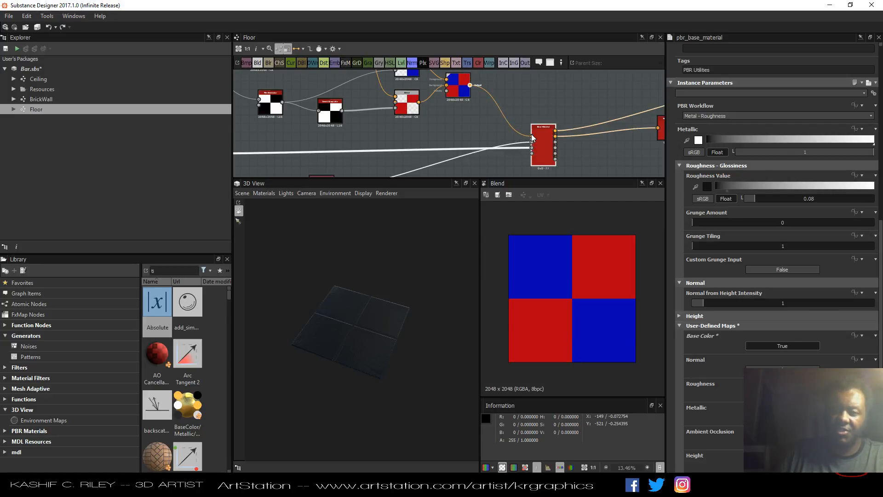
Inspect the red and blue tiled floor up close in the 3D view.
{"action": "mouse_move", "coordinate": [376, 344]}
{"action": "left_mouse_down"}
{"action": "mouse_move", "coordinate": [380, 362]}
{"action": "mouse_move", "coordinate": [378, 342]}
{"action": "left_mouse_up"}
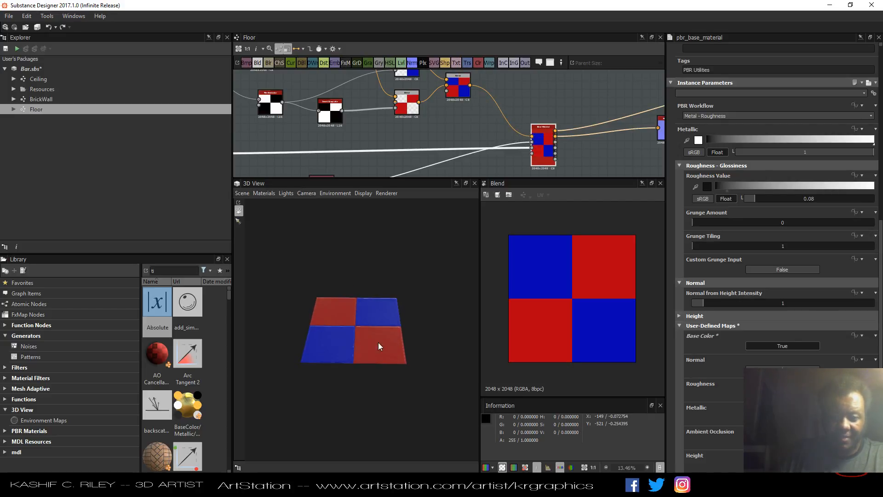
{"action": "scroll", "coordinate": [368, 337], "scroll_direction": "up", "scroll_amount": 5}
{"action": "scroll", "coordinate": [368, 340], "scroll_direction": "up", "scroll_amount": 8}
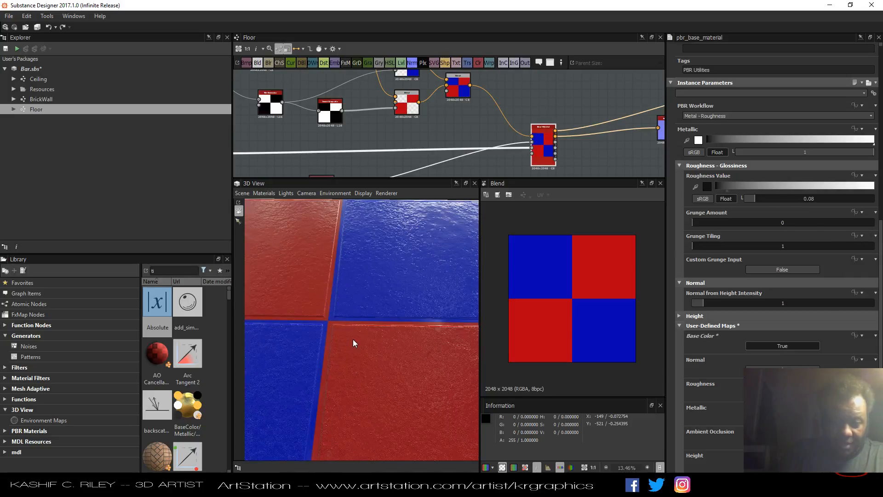
{"action": "mouse_move", "coordinate": [348, 342]}
{"action": "left_mouse_down"}
{"action": "mouse_move", "coordinate": [381, 341]}
{"action": "mouse_move", "coordinate": [365, 342]}
{"action": "left_mouse_up"}
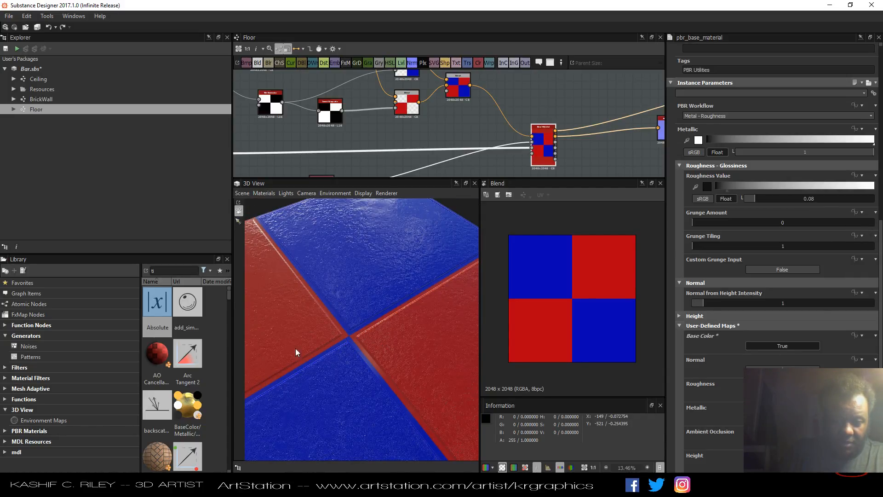
{"action": "scroll", "coordinate": [366, 343], "scroll_direction": "up", "scroll_amount": 3}
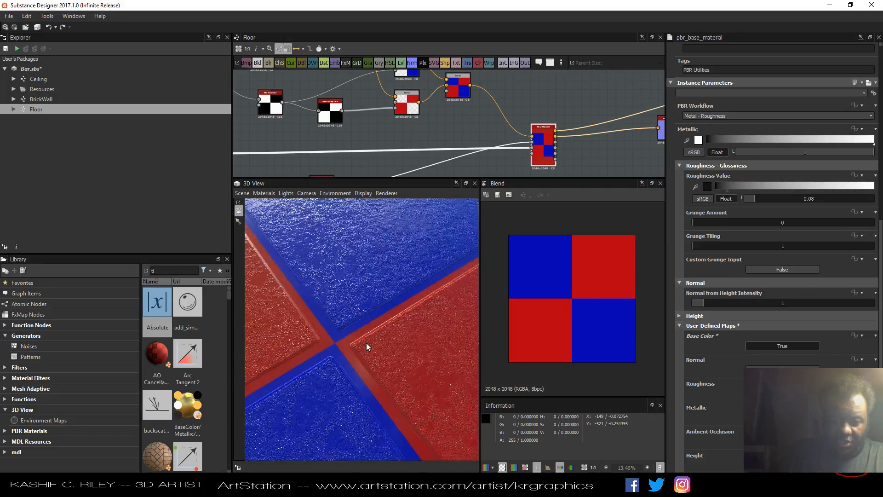
{"action": "scroll", "coordinate": [367, 343], "scroll_direction": "up", "scroll_amount": 2}
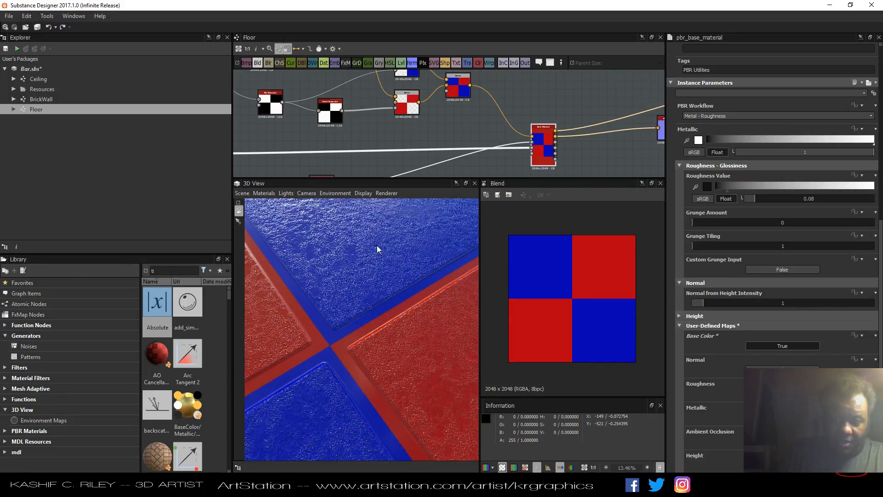
{"action": "middle_click_drag", "start_coordinate": [490, 102], "coordinate": [503, 125]}
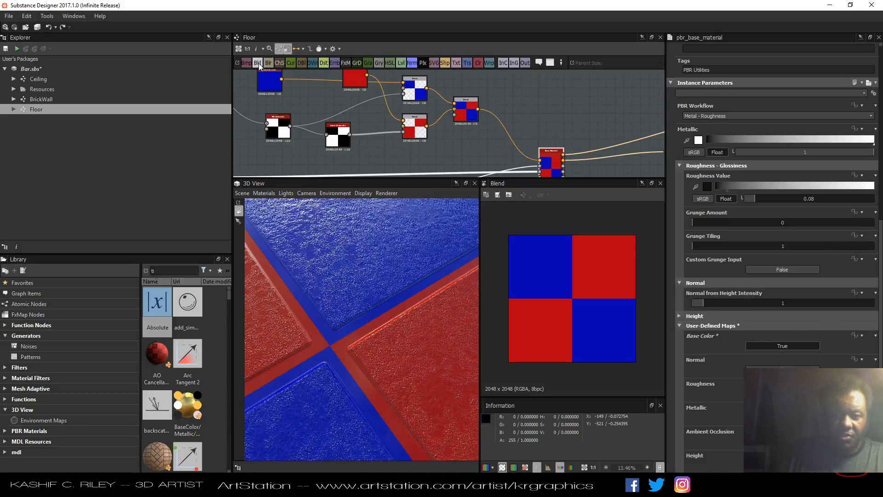
Nudge the combined Blend node slightly to tidy its position in the graph.
{"action": "left_click_drag", "start_coordinate": [469, 123], "coordinate": [486, 131]}
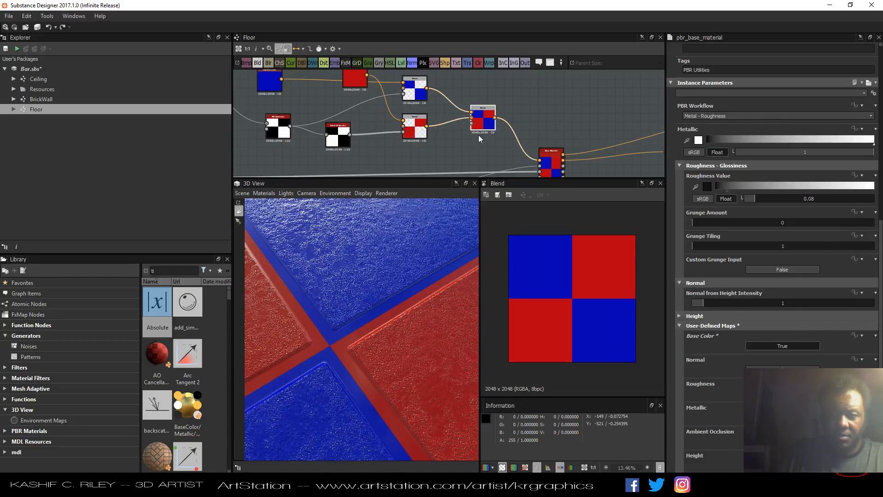
{"action": "scroll", "coordinate": [478, 134], "scroll_direction": "down", "scroll_amount": 5}
{"action": "scroll", "coordinate": [462, 145], "scroll_direction": "up", "scroll_amount": 4}
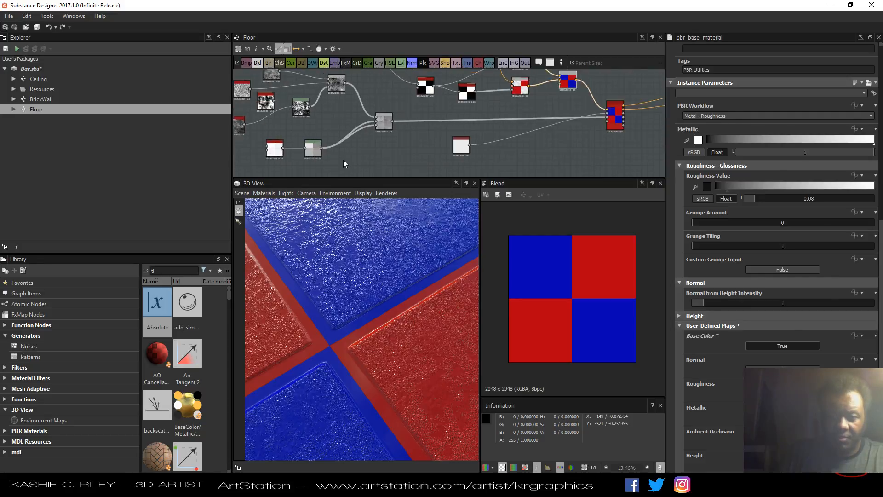
{"action": "scroll", "coordinate": [343, 159], "scroll_direction": "up", "scroll_amount": 1}
{"action": "left_click", "coordinate": [272, 146]}
{"action": "middle_click_drag", "start_coordinate": [432, 154], "coordinate": [374, 181]}
{"action": "middle_click_drag", "start_coordinate": [490, 117], "coordinate": [442, 152]}
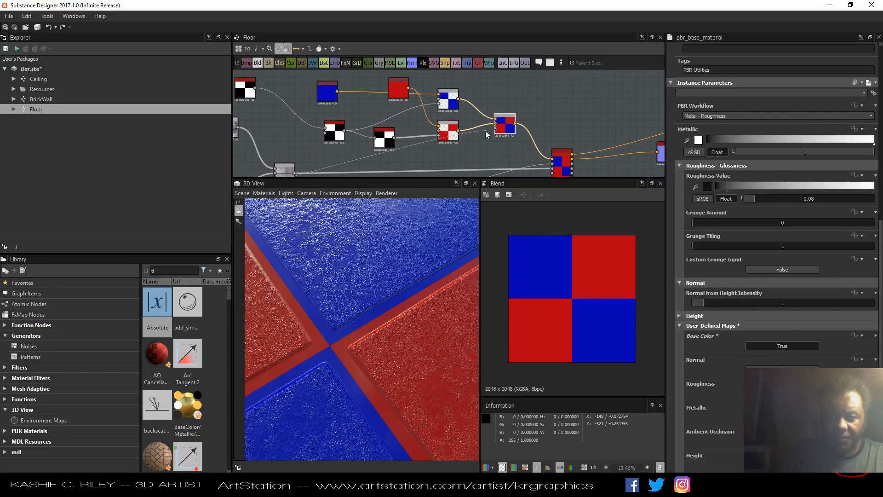
Preview the combined Blend node's red and blue checker result in the 2D view.
{"action": "left_click", "coordinate": [500, 132]}
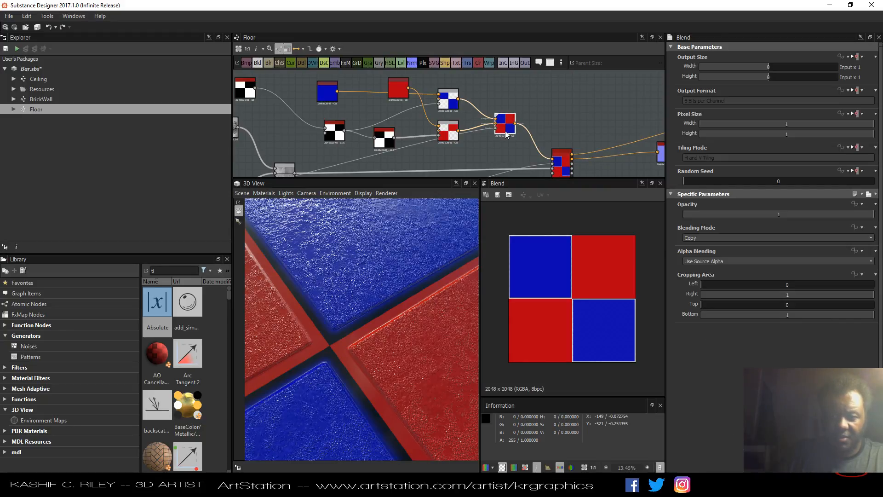
{"action": "scroll", "coordinate": [579, 294], "scroll_direction": "up", "scroll_amount": 5}
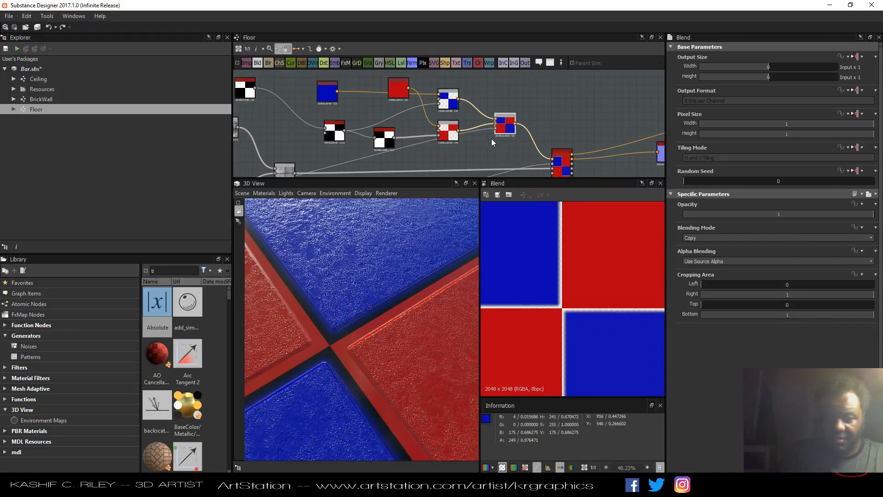
{"action": "scroll", "coordinate": [492, 139], "scroll_direction": "down", "scroll_amount": 3}
{"action": "left_click_drag", "start_coordinate": [357, 129], "coordinate": [526, 90]}
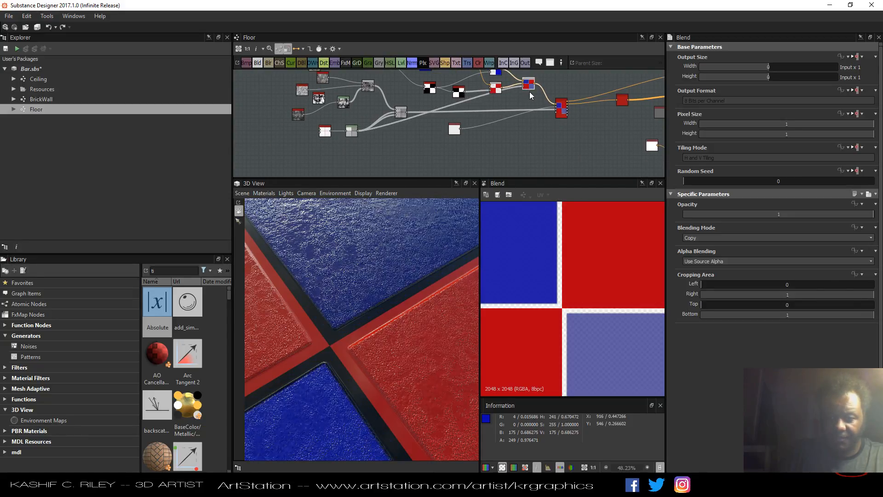
{"action": "mouse_move", "coordinate": [355, 342]}
{"action": "left_mouse_down"}
{"action": "mouse_move", "coordinate": [332, 347]}
{"action": "mouse_move", "coordinate": [325, 364]}
{"action": "mouse_move", "coordinate": [344, 339]}
{"action": "left_mouse_up"}
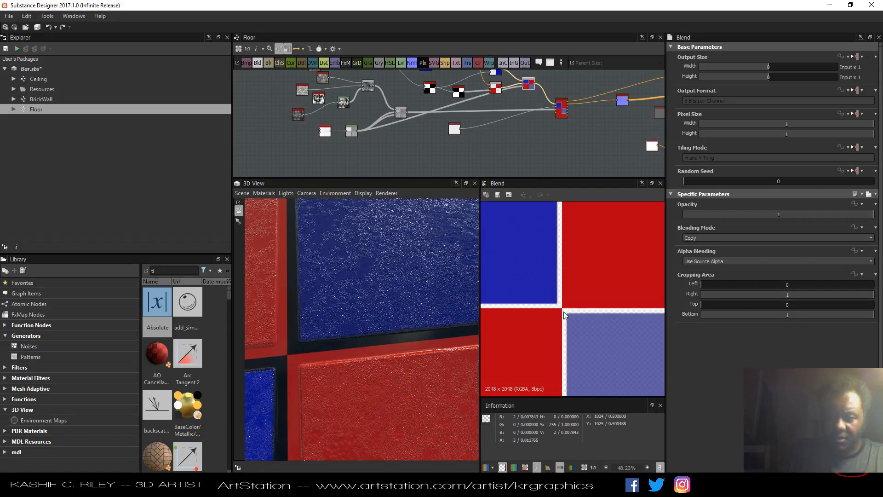
{"action": "scroll", "coordinate": [572, 313], "scroll_direction": "up", "scroll_amount": 3}
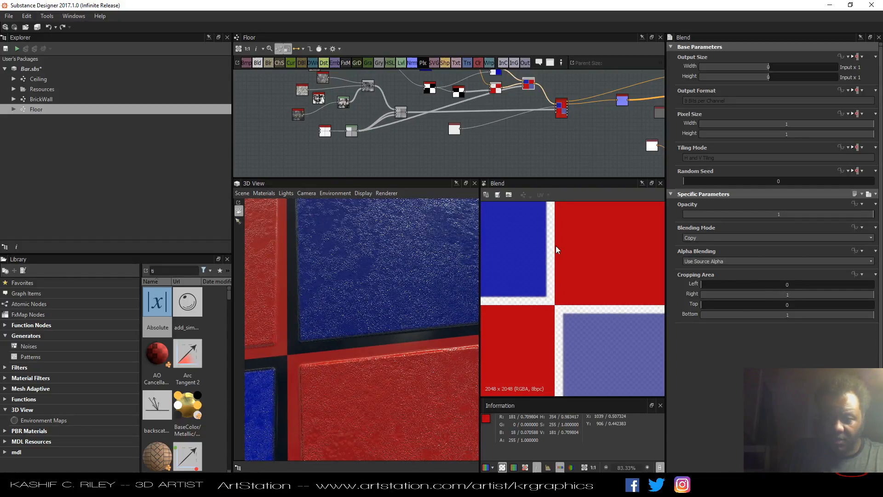
{"action": "scroll", "coordinate": [532, 92], "scroll_direction": "up", "scroll_amount": 5}
{"action": "middle_click_drag", "start_coordinate": [533, 92], "coordinate": [515, 126]}
{"action": "left_click_drag", "start_coordinate": [512, 116], "coordinate": [521, 136]}
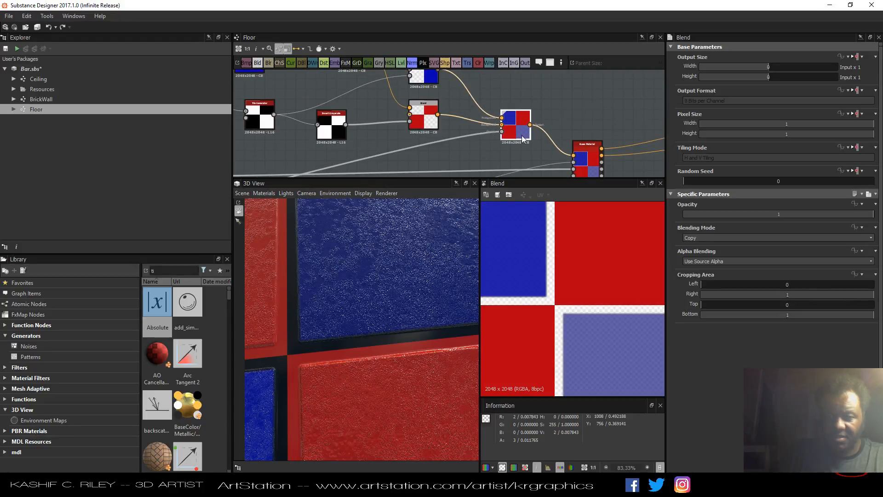
{"action": "middle_click_drag", "start_coordinate": [378, 138], "coordinate": [382, 119]}
{"action": "left_click", "coordinate": [488, 115]}
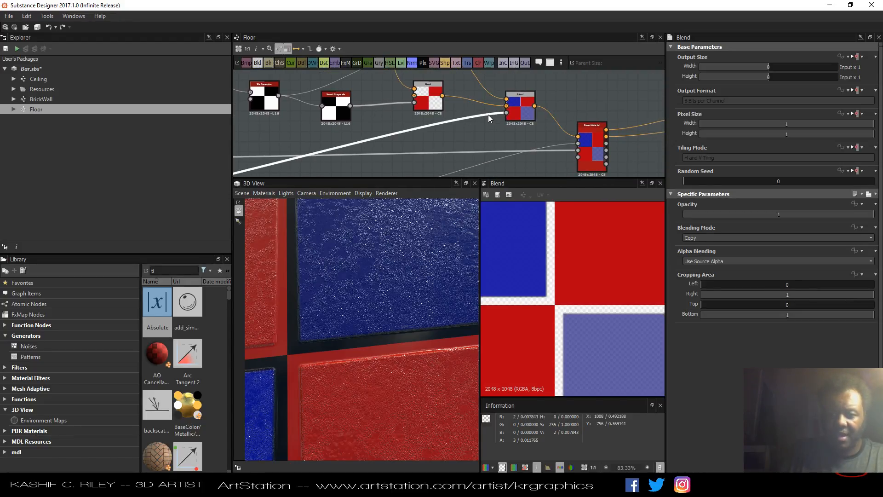
{"action": "key", "text": "Delete"}
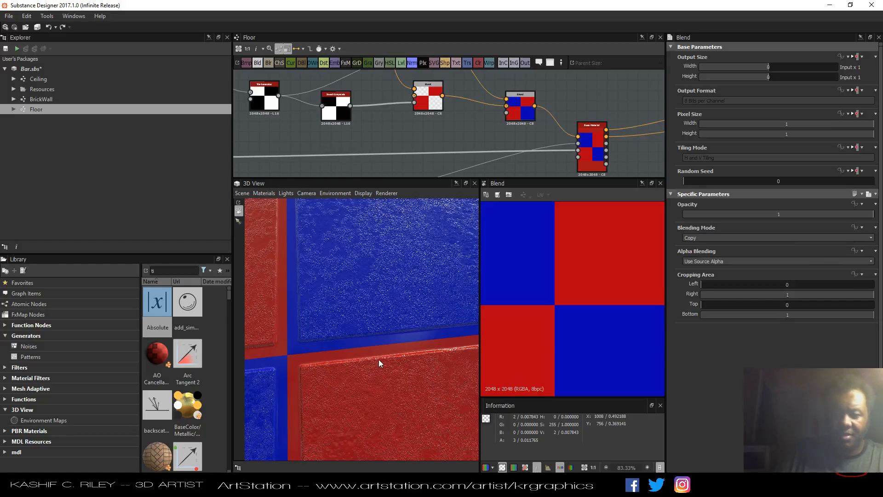
Rearrange the output nodes beside the Base Material node for a cleaner layout.
{"action": "scroll", "coordinate": [385, 334], "scroll_direction": "down", "scroll_amount": 8}
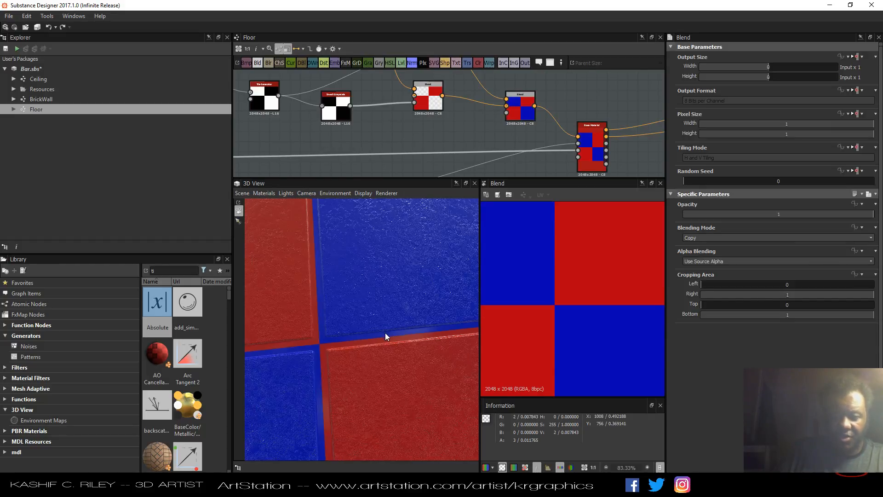
{"action": "scroll", "coordinate": [479, 126], "scroll_direction": "down", "scroll_amount": 5}
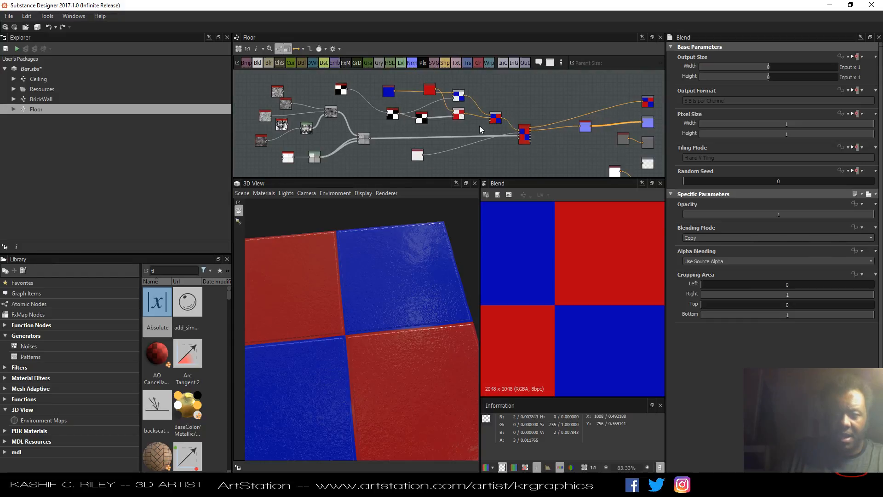
{"action": "left_click_drag", "start_coordinate": [539, 139], "coordinate": [561, 138]}
{"action": "middle_click_drag", "start_coordinate": [610, 117], "coordinate": [553, 99]}
{"action": "scroll", "coordinate": [596, 93], "scroll_direction": "down", "scroll_amount": 3}
{"action": "left_click_drag", "start_coordinate": [632, 77], "coordinate": [555, 159]}
{"action": "left_click_drag", "start_coordinate": [598, 83], "coordinate": [639, 98]}
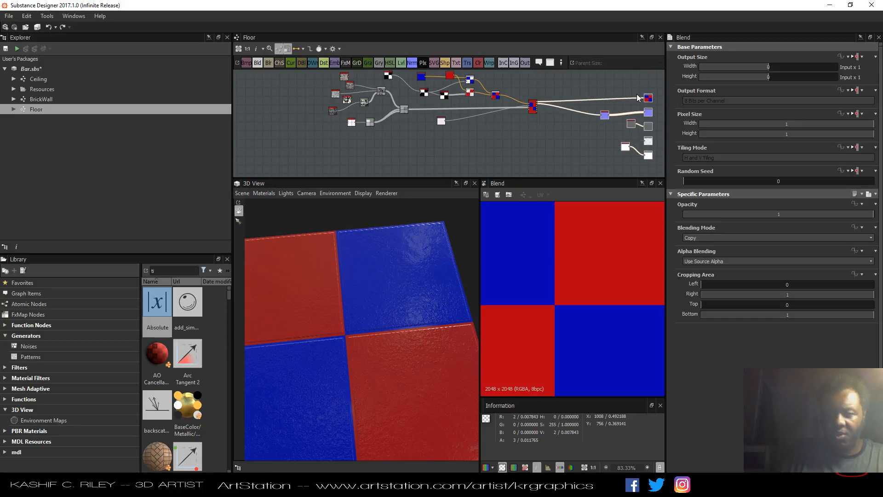
Gather the Tile Generator, color and Blend nodes for the tile colors into a compact cluster.
{"action": "left_click_drag", "start_coordinate": [324, 79], "coordinate": [340, 137]}
{"action": "left_click_drag", "start_coordinate": [479, 100], "coordinate": [502, 80]}
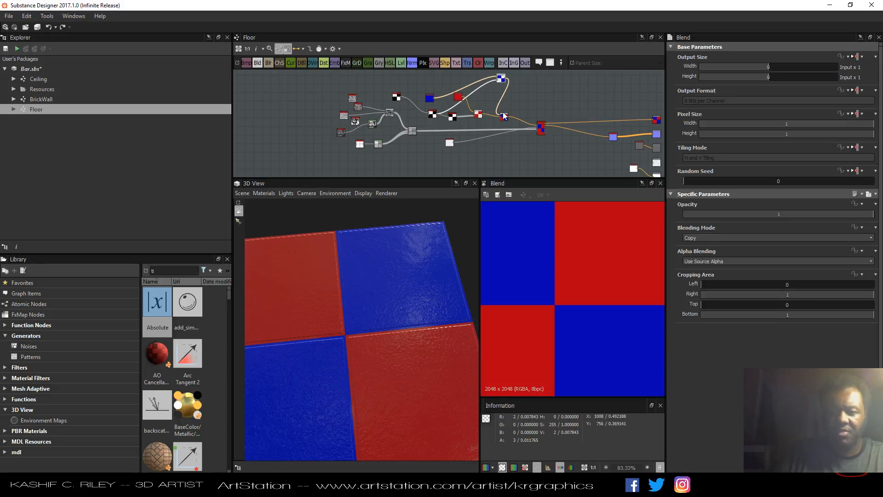
{"action": "left_click_drag", "start_coordinate": [503, 116], "coordinate": [522, 91]}
{"action": "left_click_drag", "start_coordinate": [478, 118], "coordinate": [498, 99]}
{"action": "middle_click_drag", "start_coordinate": [498, 99], "coordinate": [478, 131]}
{"action": "left_click_drag", "start_coordinate": [374, 128], "coordinate": [388, 88]}
{"action": "left_click_drag", "start_coordinate": [409, 130], "coordinate": [437, 99]}
{"action": "left_click_drag", "start_coordinate": [436, 129], "coordinate": [444, 118]}
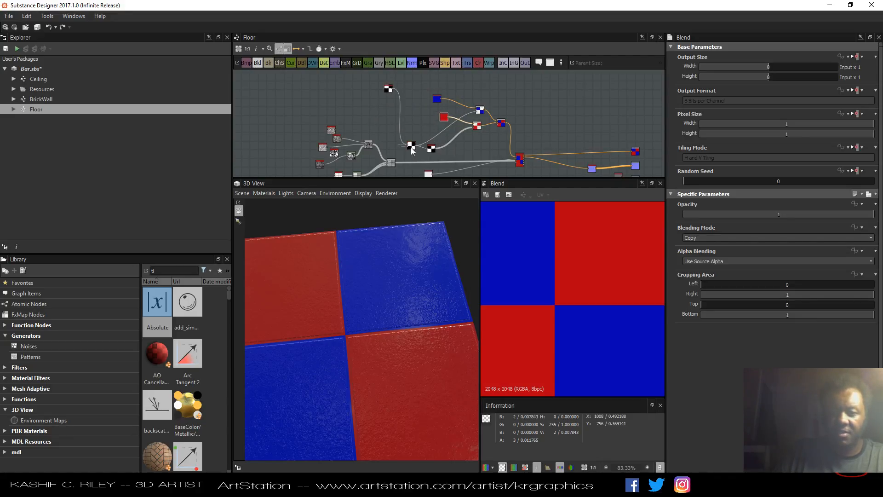
{"action": "left_click_drag", "start_coordinate": [412, 149], "coordinate": [416, 119]}
{"action": "left_click_drag", "start_coordinate": [427, 150], "coordinate": [436, 132]}
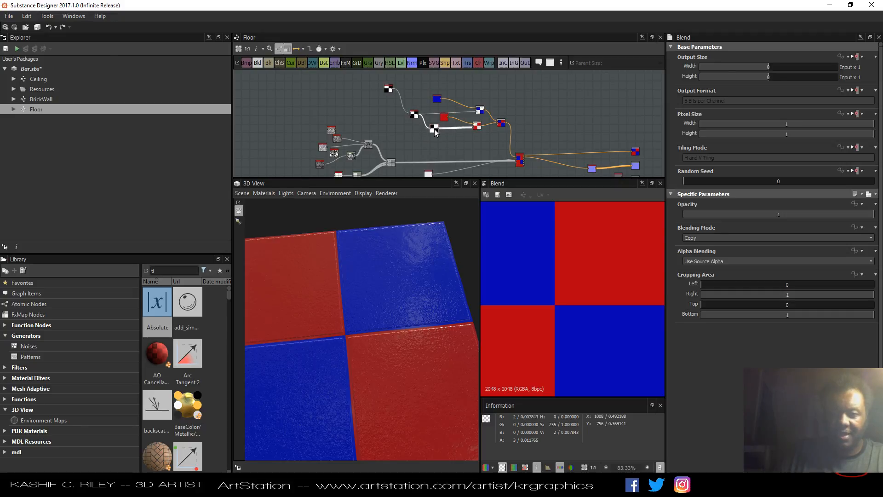
{"action": "left_click_drag", "start_coordinate": [391, 93], "coordinate": [397, 105]}
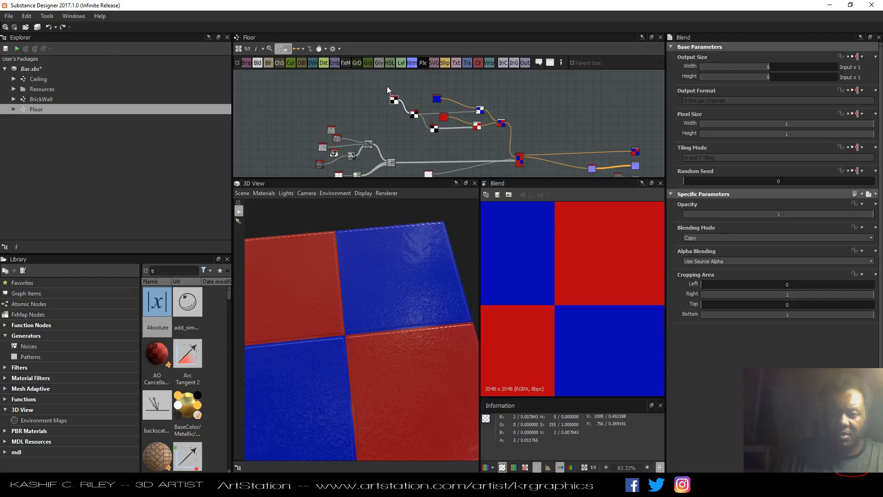
Select the tile color nodes and wrap them in a new frame.
{"action": "left_click_drag", "start_coordinate": [377, 74], "coordinate": [503, 138]}
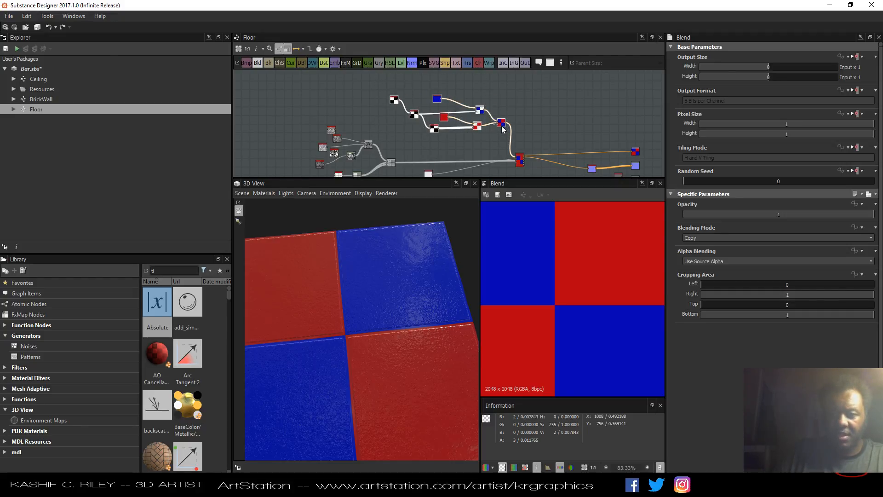
{"action": "right_click", "coordinate": [501, 125]}
{"action": "left_click", "coordinate": [527, 180]}
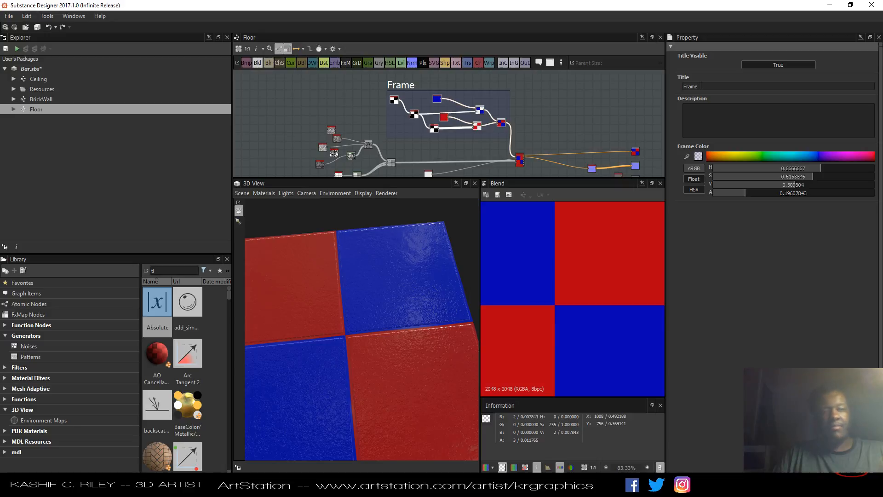
Rename the frame's title to Colour Of Tiles.
{"action": "double_click", "coordinate": [701, 86]}
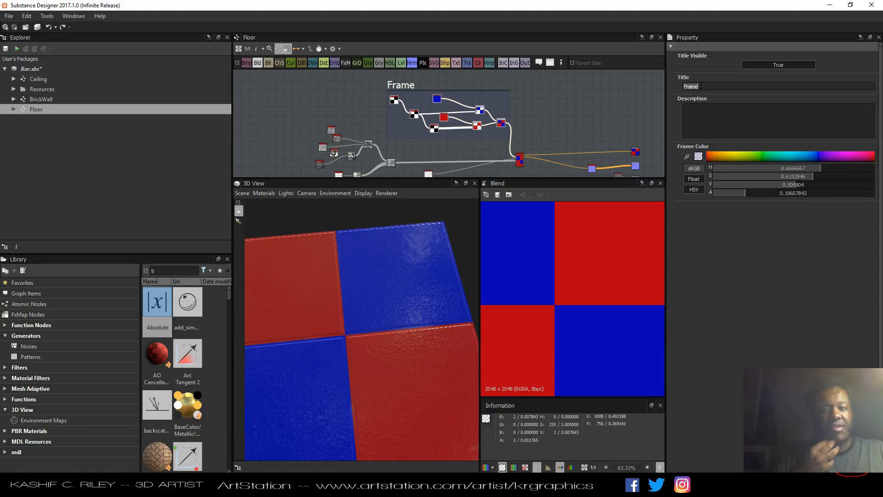
{"action": "type", "text": "co"}
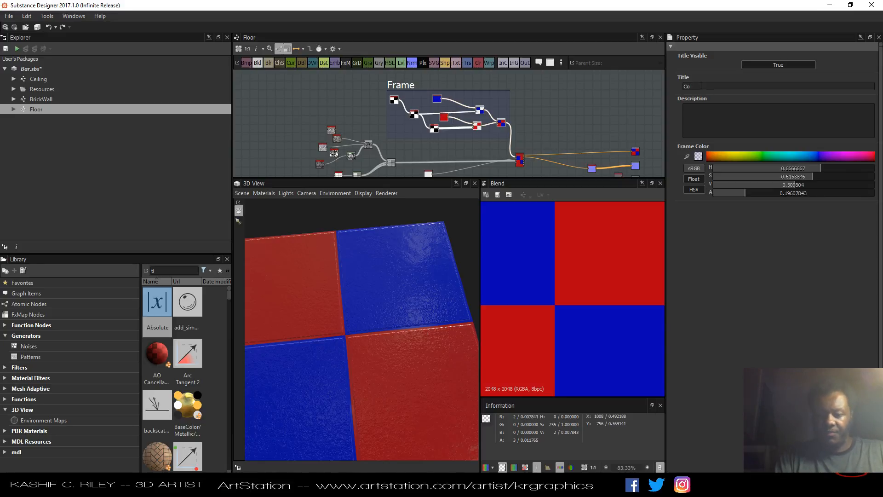
{"action": "type", "text": "lour Of Tiles"}
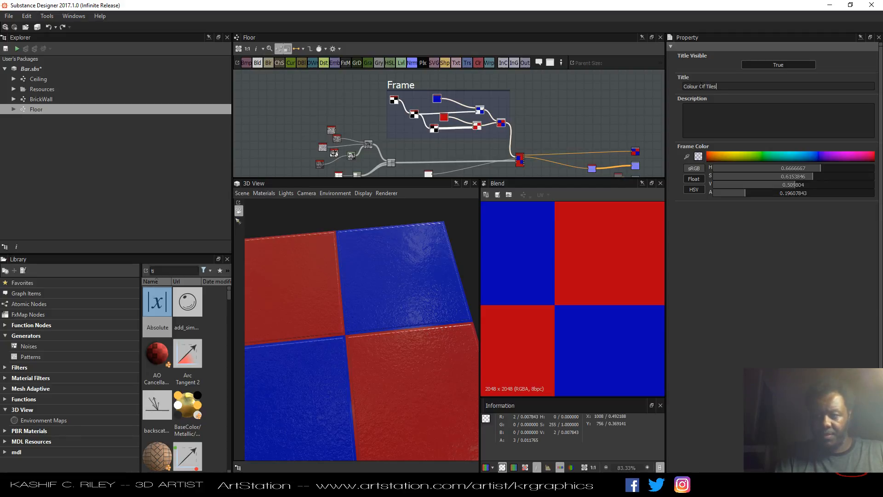
{"action": "key", "text": "Return"}
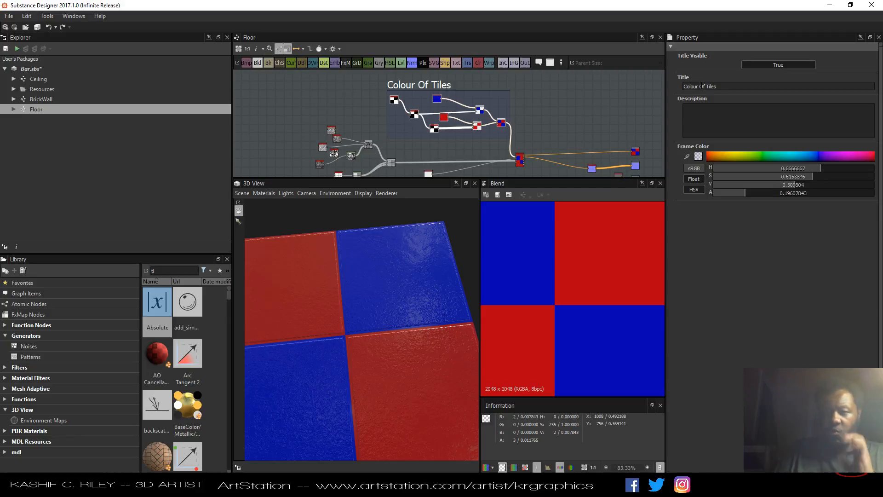
Open the grunge Blend node in the 2D view and move it downward.
{"action": "middle_click_drag", "start_coordinate": [557, 136], "coordinate": [619, 92]}
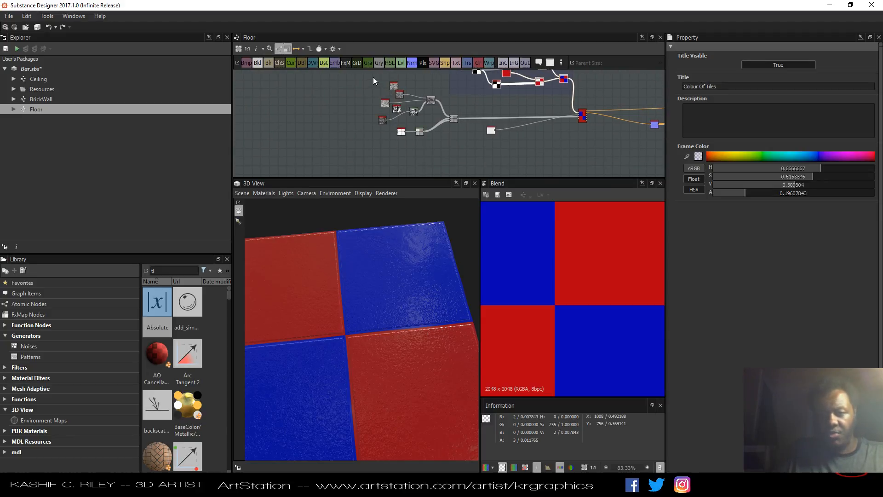
{"action": "left_click_drag", "start_coordinate": [374, 76], "coordinate": [453, 140]}
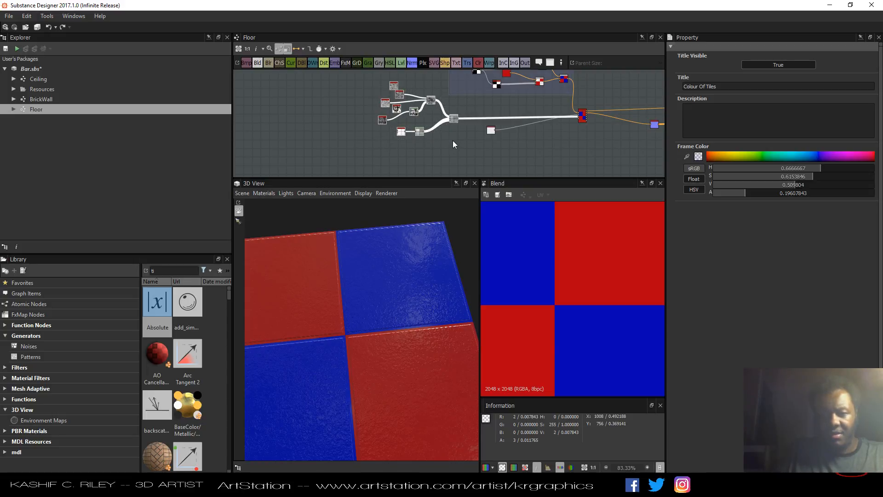
{"action": "left_click", "coordinate": [456, 137]}
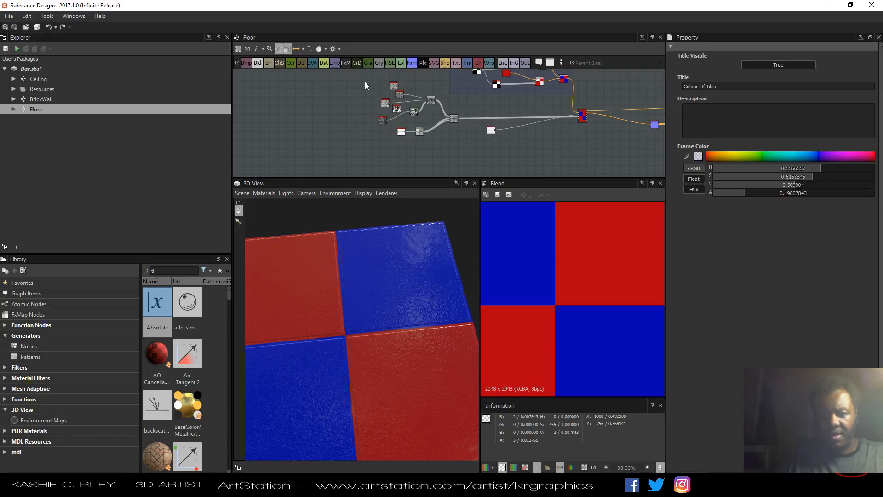
{"action": "left_click_drag", "start_coordinate": [365, 85], "coordinate": [432, 151]}
{"action": "left_click", "coordinate": [453, 120]}
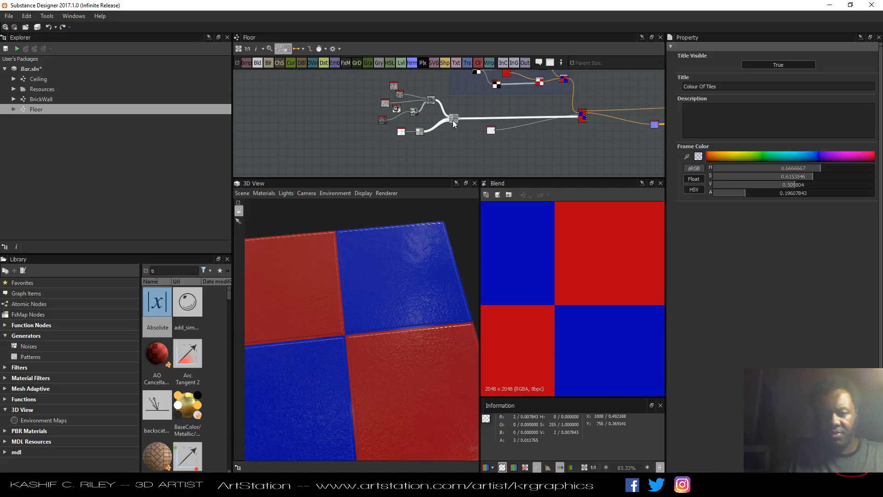
{"action": "double_click", "coordinate": [453, 120]}
{"action": "left_click_drag", "start_coordinate": [453, 120], "coordinate": [444, 138]}
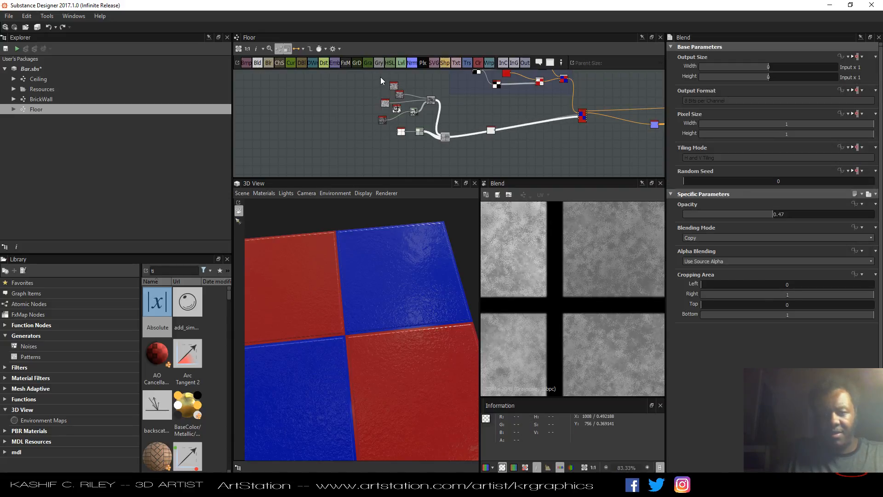
Pull the grunge Blend node closer to its inputs and box-select the whole grunge node cluster.
{"action": "left_click_drag", "start_coordinate": [380, 81], "coordinate": [368, 159]}
{"action": "left_click", "coordinate": [415, 117]}
{"action": "left_click_drag", "start_coordinate": [445, 137], "coordinate": [406, 137]}
{"action": "left_click", "coordinate": [340, 93]}
{"action": "left_click_drag", "start_coordinate": [330, 133], "coordinate": [416, 166]}
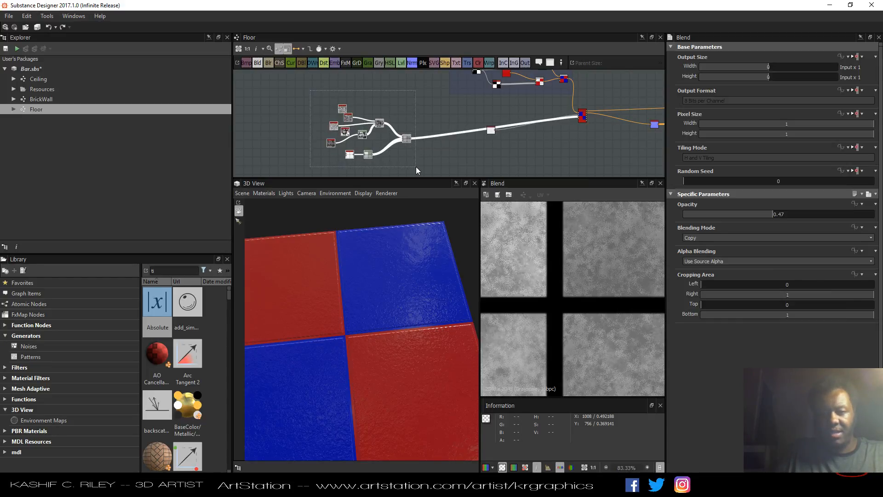
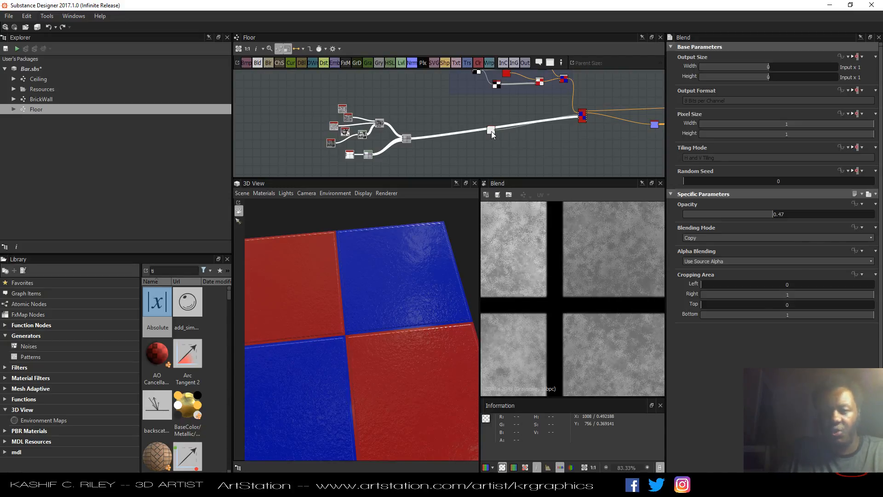
Move the grunge Blend node slightly up and to the right in the graph.
{"action": "left_click_drag", "start_coordinate": [491, 130], "coordinate": [511, 112]}
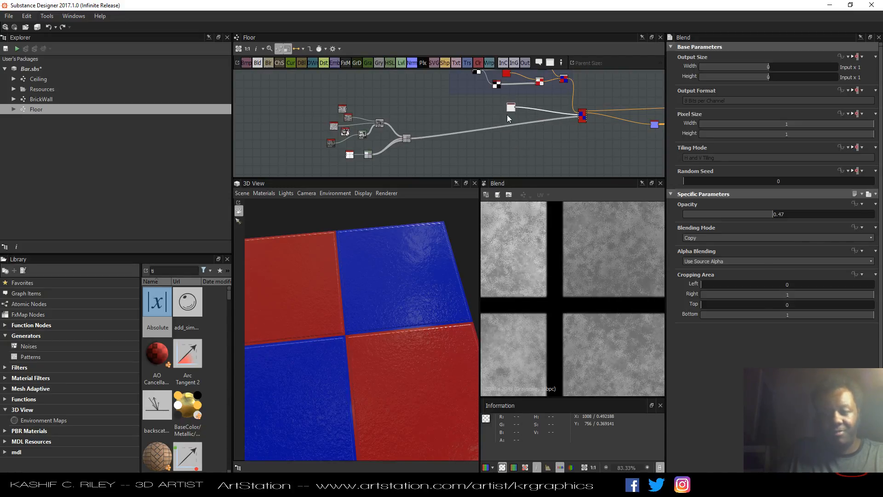
{"action": "left_click_drag", "start_coordinate": [417, 99], "coordinate": [310, 157]}
{"action": "left_click", "coordinate": [417, 103]}
Inspect the grunge Blend node and the base material node and their connections in the graph.
{"action": "scroll", "coordinate": [412, 133], "scroll_direction": "up", "scroll_amount": 9}
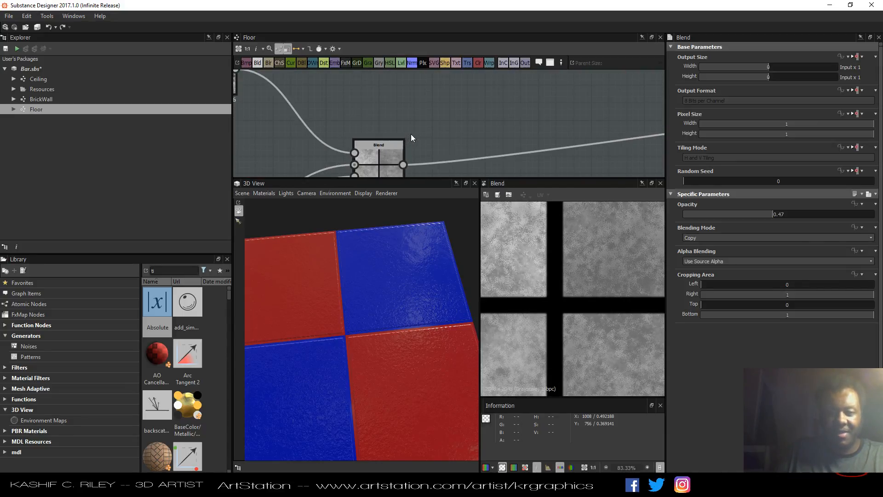
{"action": "middle_click_drag", "start_coordinate": [410, 134], "coordinate": [485, 92]}
{"action": "scroll", "coordinate": [421, 99], "scroll_direction": "up", "scroll_amount": 3}
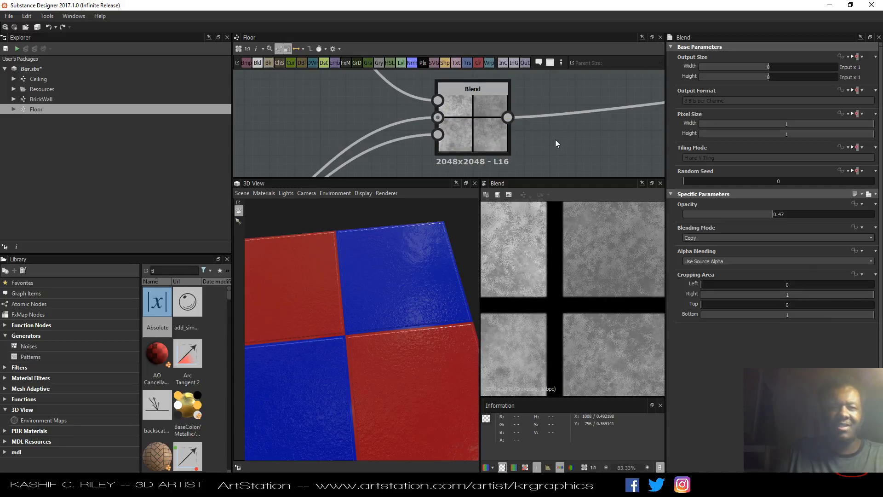
{"action": "right_click", "coordinate": [495, 142]}
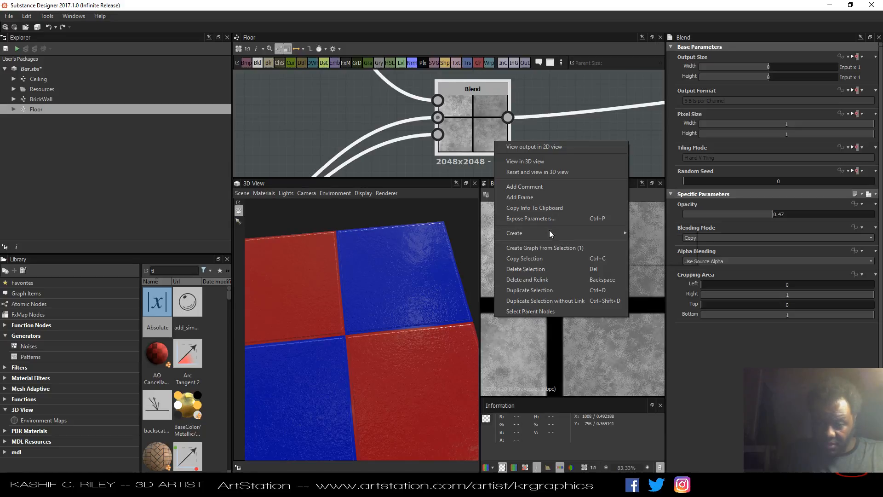
{"action": "left_click", "coordinate": [330, 110]}
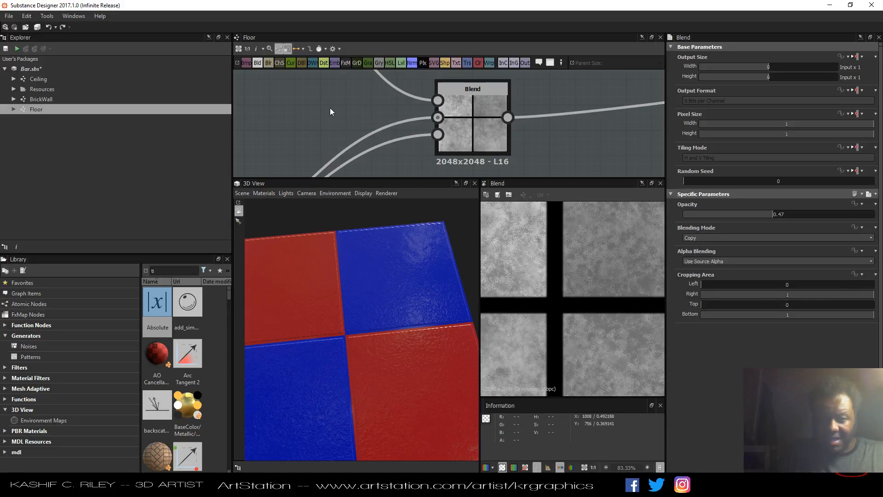
{"action": "scroll", "coordinate": [331, 108], "scroll_direction": "down", "scroll_amount": 10}
{"action": "middle_click_drag", "start_coordinate": [444, 115], "coordinate": [370, 177]}
{"action": "scroll", "coordinate": [398, 134], "scroll_direction": "up", "scroll_amount": 8}
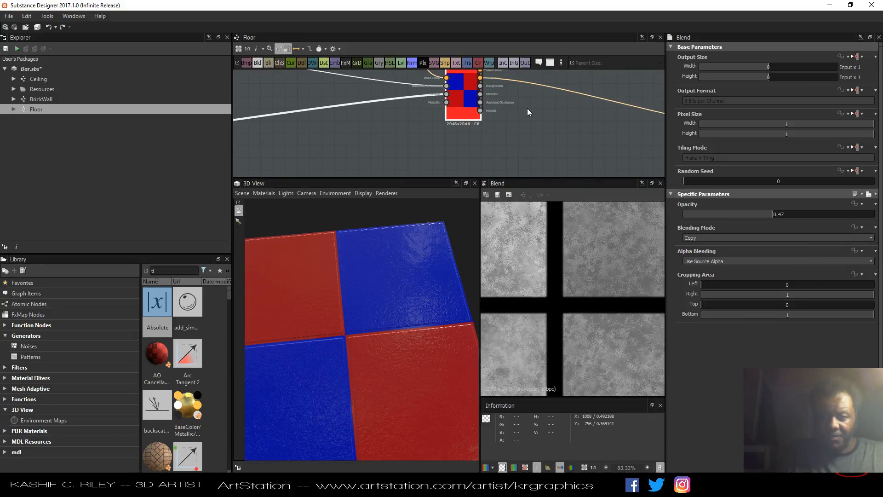
{"action": "middle_click_drag", "start_coordinate": [523, 88], "coordinate": [526, 131]}
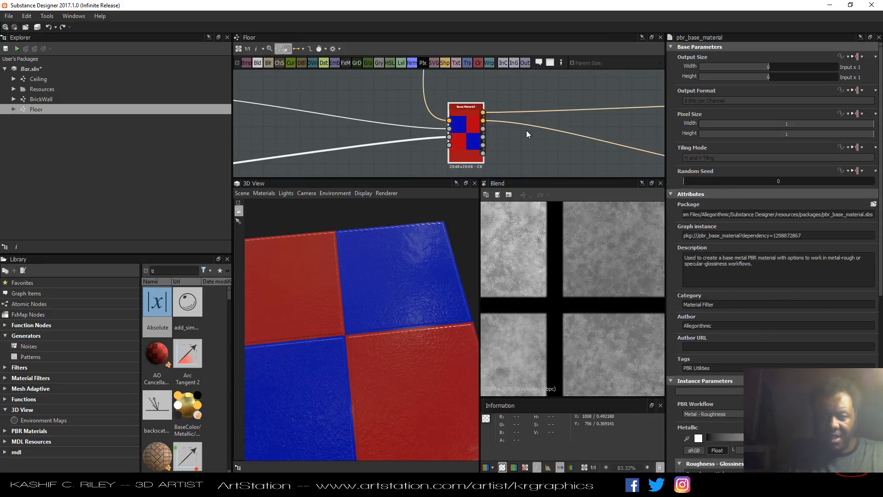
{"action": "right_click", "coordinate": [463, 148]}
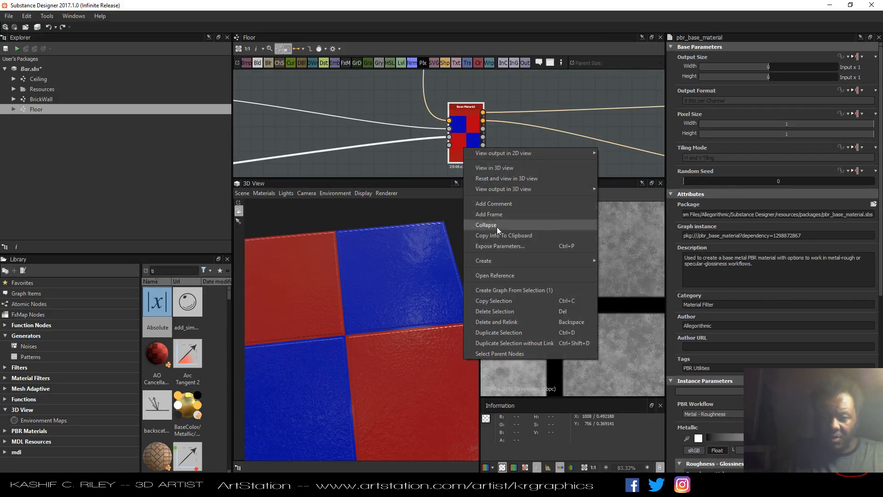
{"action": "scroll", "coordinate": [415, 164], "scroll_direction": "down", "scroll_amount": 3}
{"action": "middle_click_drag", "start_coordinate": [361, 125], "coordinate": [407, 171]}
{"action": "right_click", "coordinate": [447, 121]}
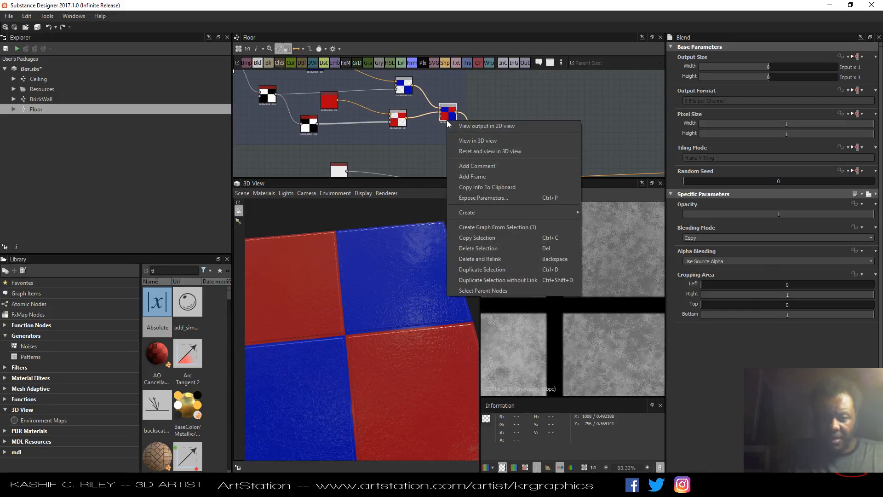
{"action": "left_click", "coordinate": [489, 112]}
{"action": "middle_click_drag", "start_coordinate": [541, 132], "coordinate": [546, 89]}
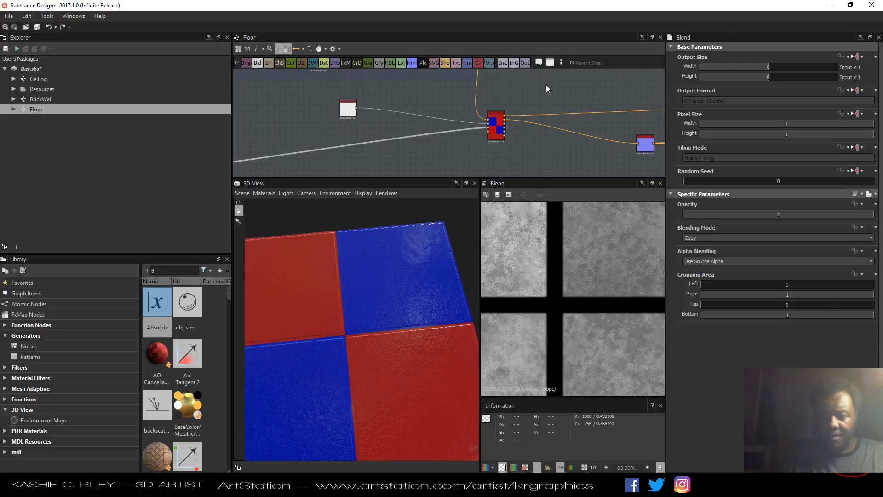
Open the base material node's referenced graph and examine its labelled frames.
{"action": "left_click", "coordinate": [499, 138]}
{"action": "right_click", "coordinate": [499, 138]}
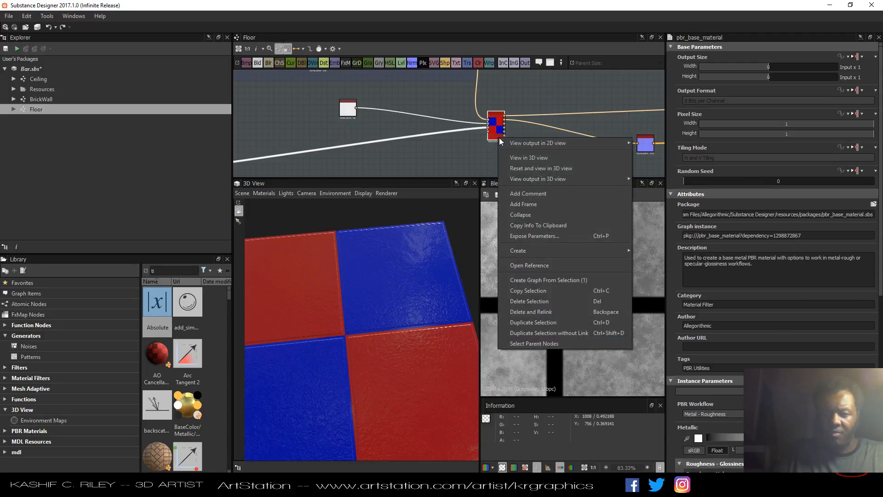
{"action": "left_click", "coordinate": [528, 264]}
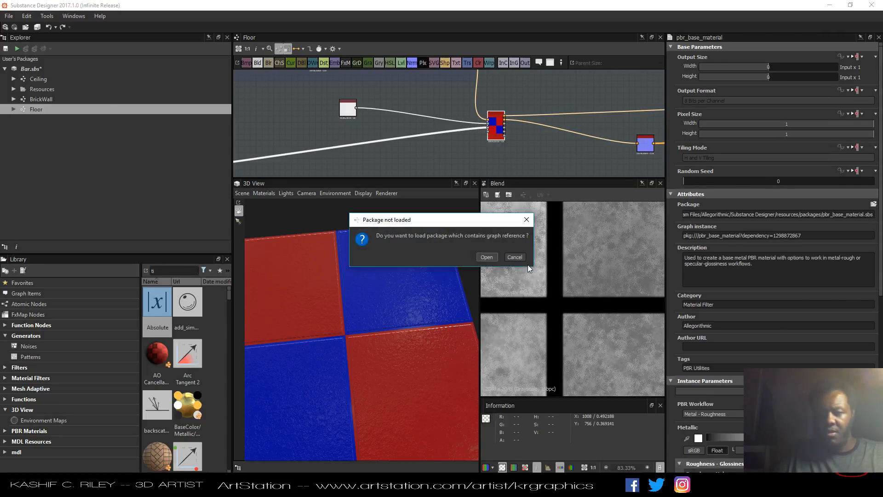
{"action": "left_click", "coordinate": [494, 258]}
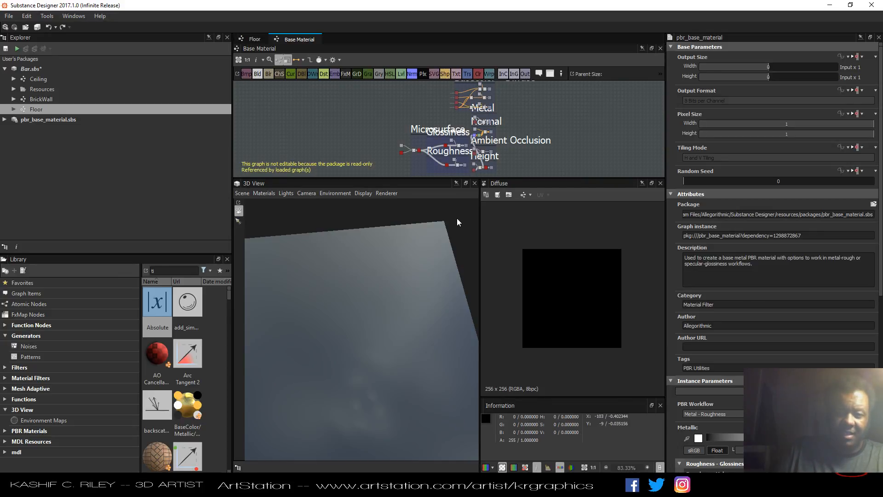
{"action": "left_click_drag", "start_coordinate": [477, 181], "coordinate": [471, 299]}
{"action": "middle_click_drag", "start_coordinate": [515, 214], "coordinate": [459, 272]}
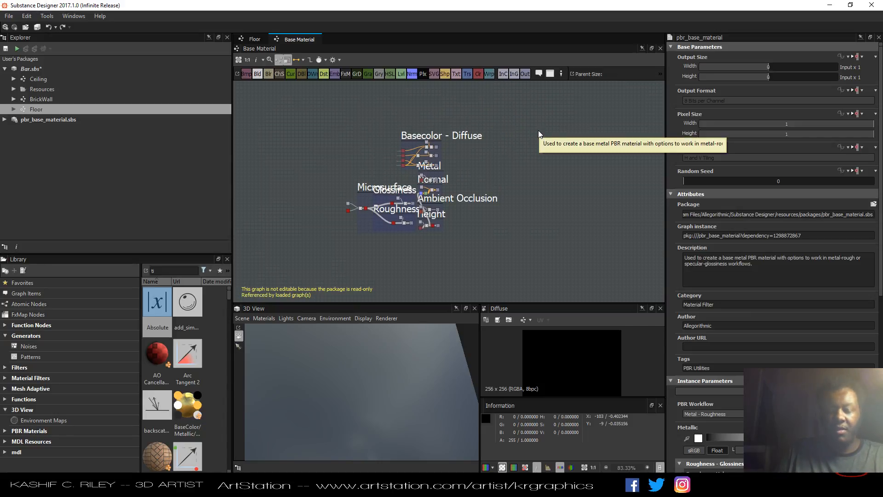
{"action": "scroll", "coordinate": [501, 147], "scroll_direction": "up", "scroll_amount": 3}
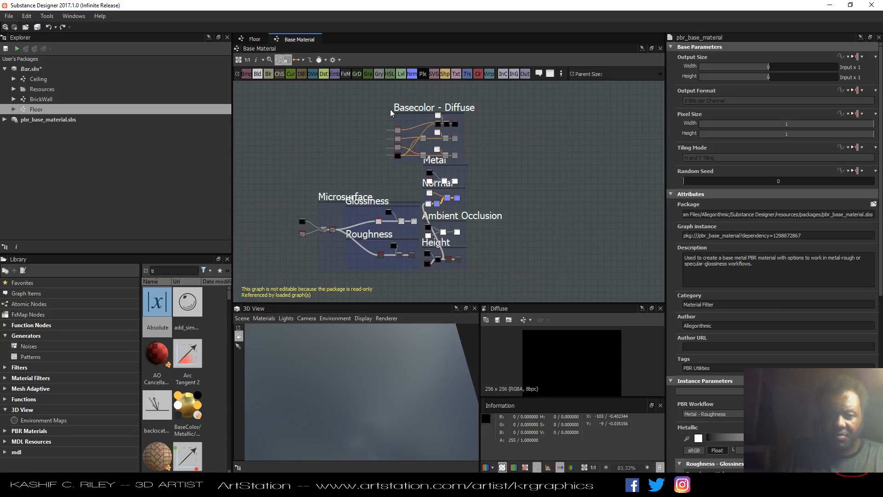
Close the pbr_base_material package and return to the Floor graph.
{"action": "right_click", "coordinate": [74, 119]}
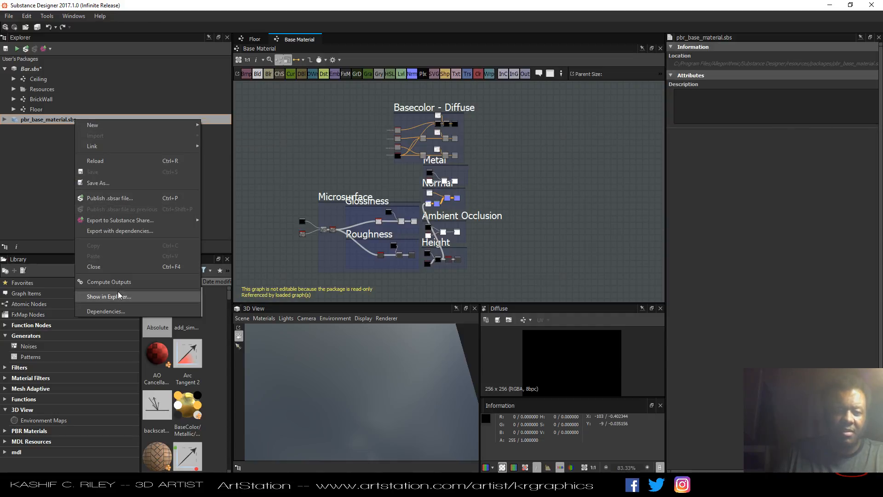
{"action": "left_click", "coordinate": [118, 269]}
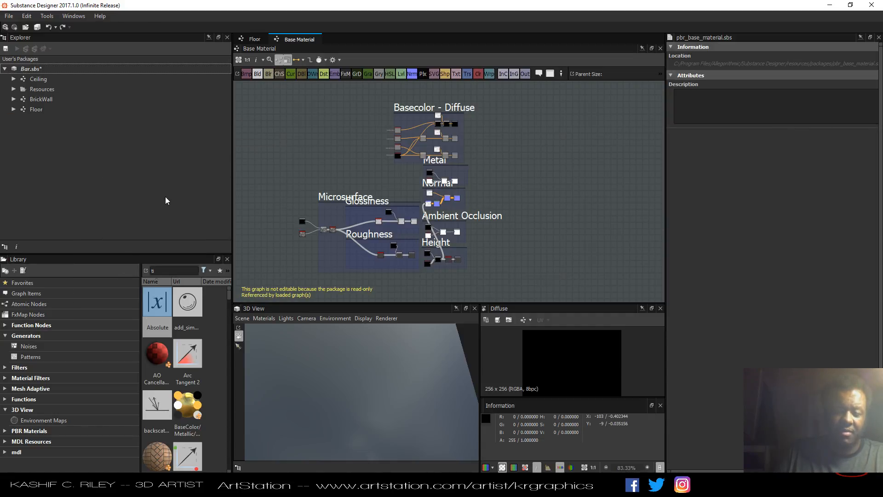
{"action": "left_click", "coordinate": [254, 39]}
{"action": "scroll", "coordinate": [453, 181], "scroll_direction": "down", "scroll_amount": 5}
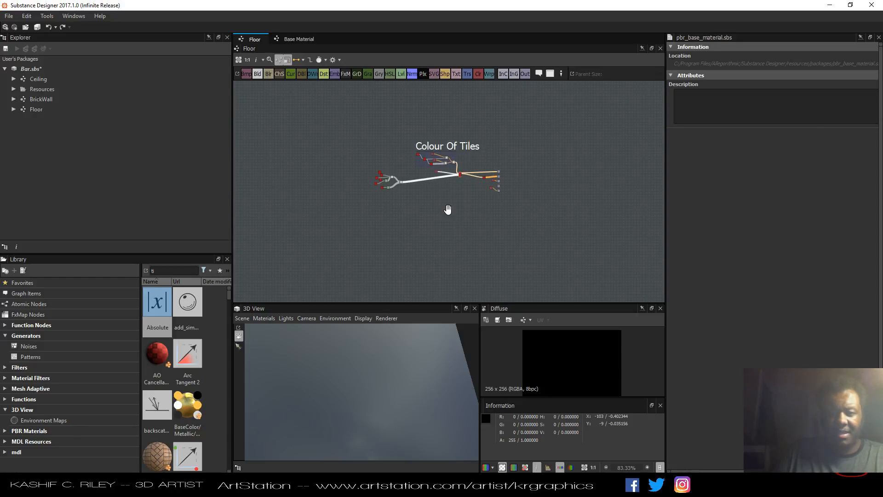
{"action": "scroll", "coordinate": [435, 239], "scroll_direction": "up", "scroll_amount": 4}
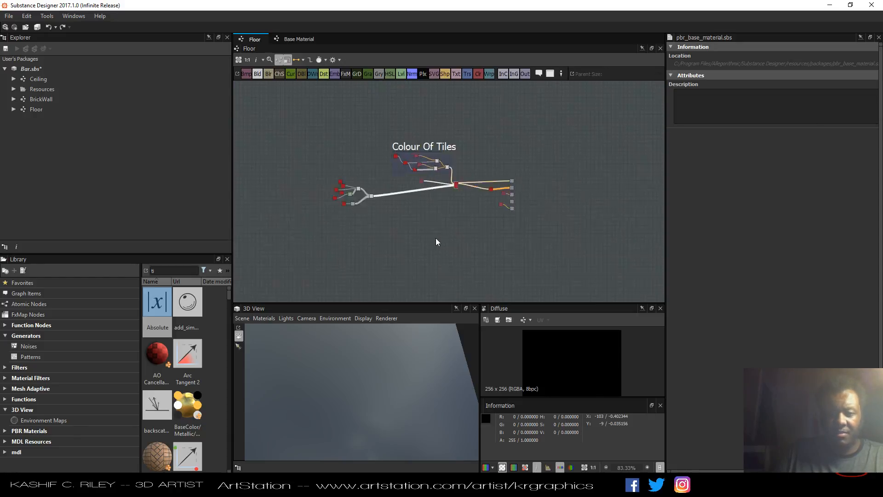
{"action": "left_click", "coordinate": [42, 111]}
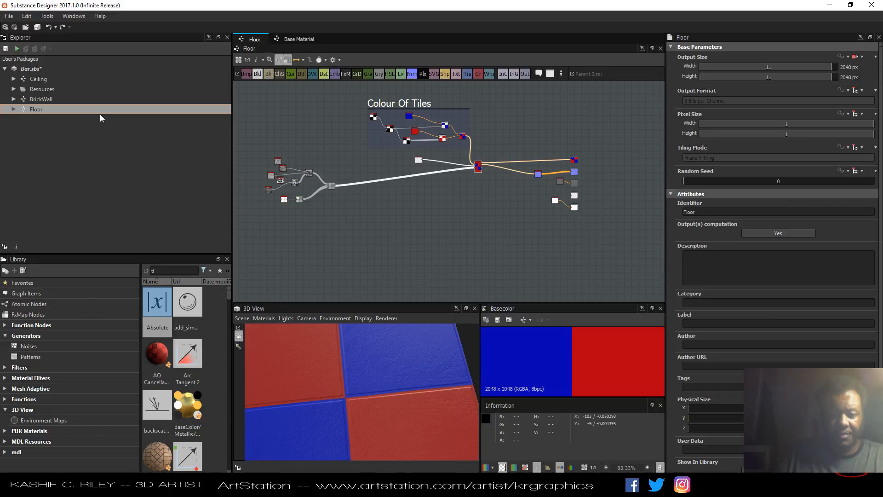
Reposition the Colour Of Tiles frame above the tile surface nodes.
{"action": "left_click_drag", "start_coordinate": [350, 343], "coordinate": [347, 257]}
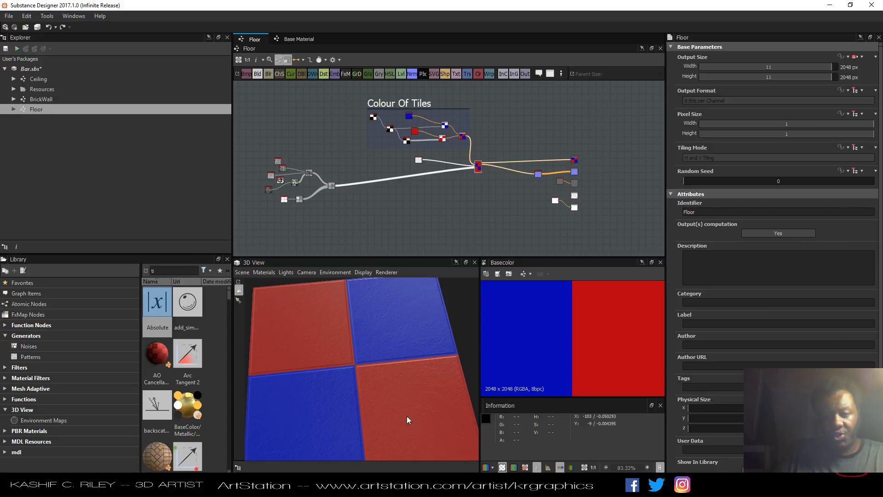
{"action": "mouse_move", "coordinate": [343, 394]}
{"action": "left_mouse_down"}
{"action": "mouse_move", "coordinate": [361, 343]}
{"action": "mouse_move", "coordinate": [342, 371]}
{"action": "mouse_move", "coordinate": [335, 407]}
{"action": "left_mouse_up"}
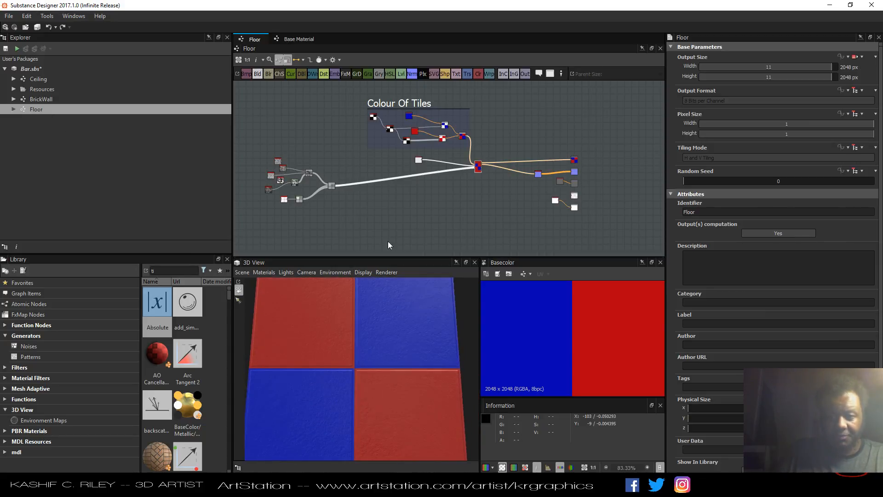
{"action": "middle_click_drag", "start_coordinate": [445, 221], "coordinate": [449, 235]}
{"action": "left_click_drag", "start_coordinate": [348, 93], "coordinate": [367, 146]}
{"action": "left_click", "coordinate": [362, 157]}
Box-select the tile surface node cluster and wrap it in a new frame.
{"action": "left_click_drag", "start_coordinate": [274, 190], "coordinate": [349, 235]}
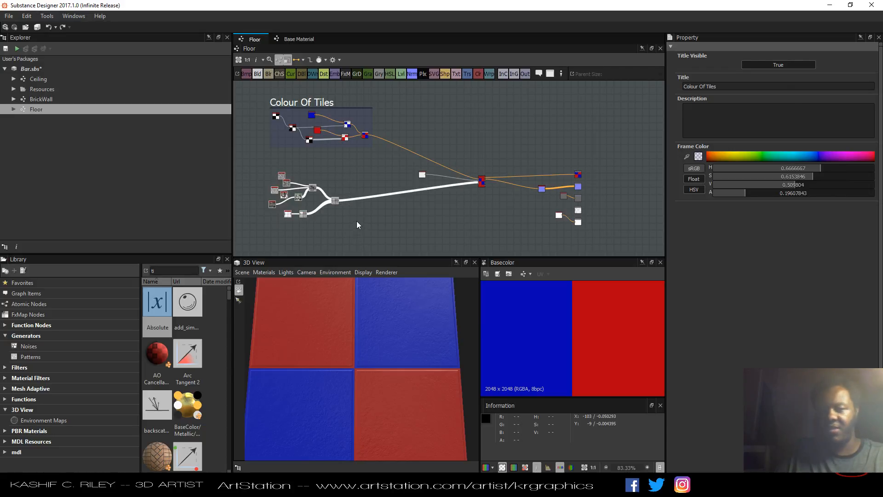
{"action": "right_click", "coordinate": [334, 204]}
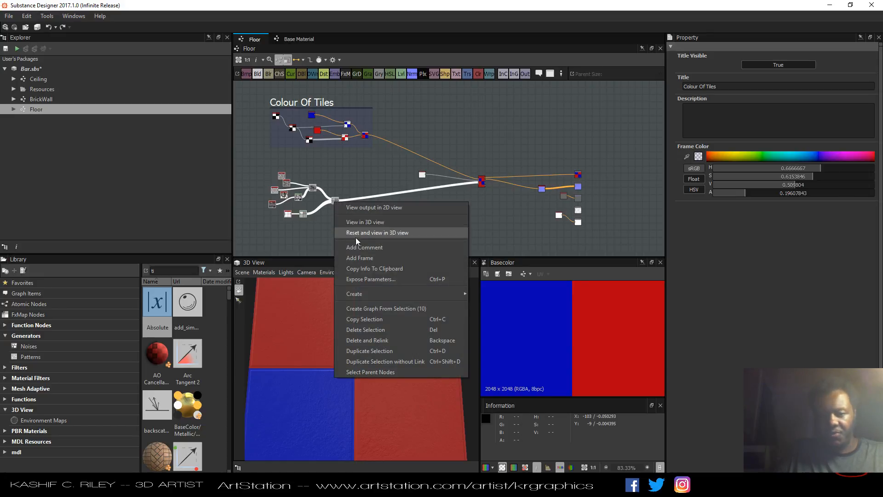
{"action": "left_click", "coordinate": [372, 258]}
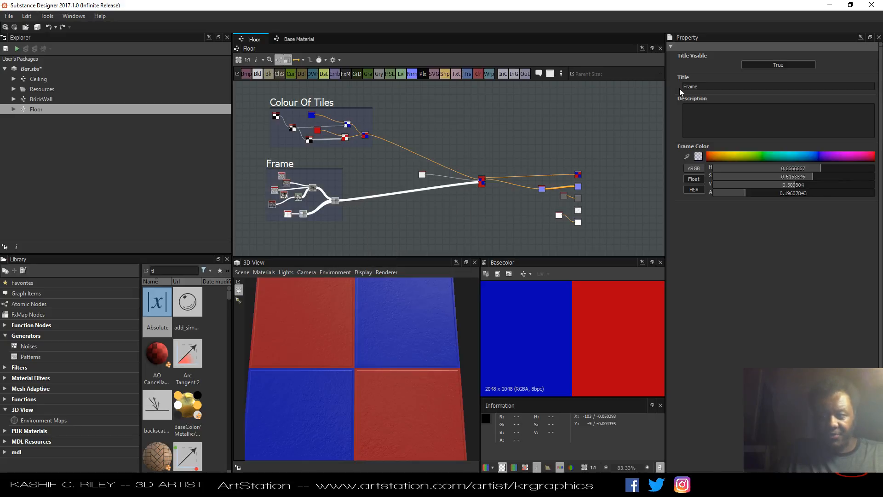
Rename the new frame's title to Tile Surface.
{"action": "double_click", "coordinate": [702, 88]}
{"action": "type", "text": "Tile Sur"}
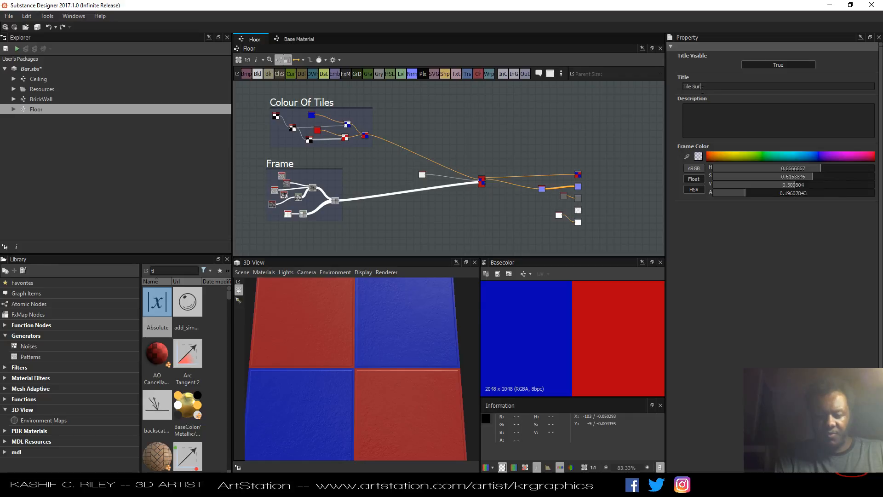
{"action": "type", "text": "face"}
{"action": "key", "text": "Return"}
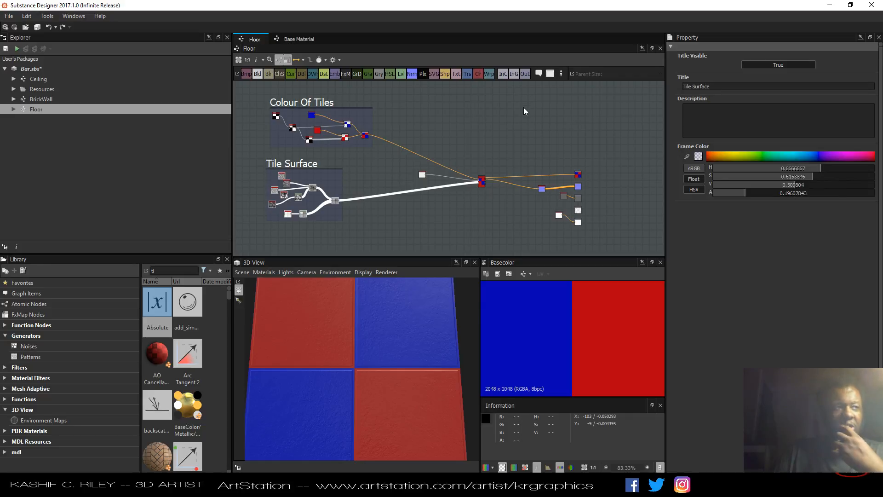
Turn off the user-defined Base Color map on the base material node.
{"action": "scroll", "coordinate": [361, 181], "scroll_direction": "up", "scroll_amount": 3}
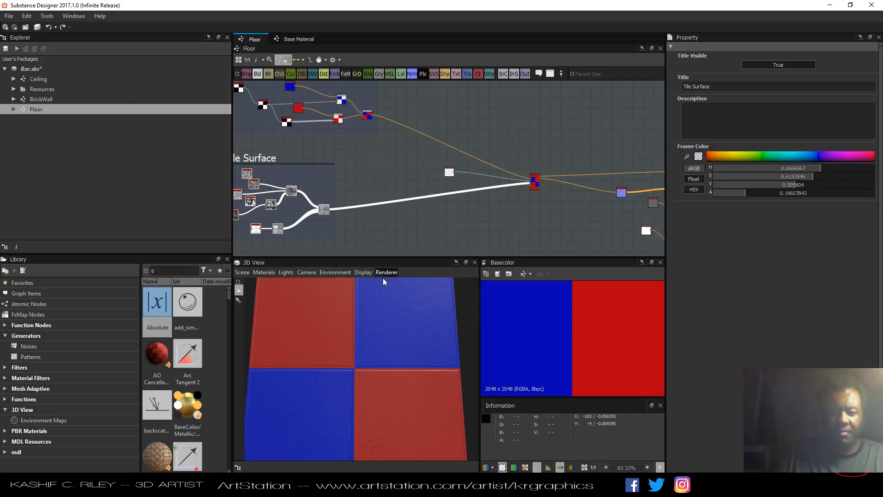
{"action": "left_click_drag", "start_coordinate": [382, 281], "coordinate": [384, 322]}
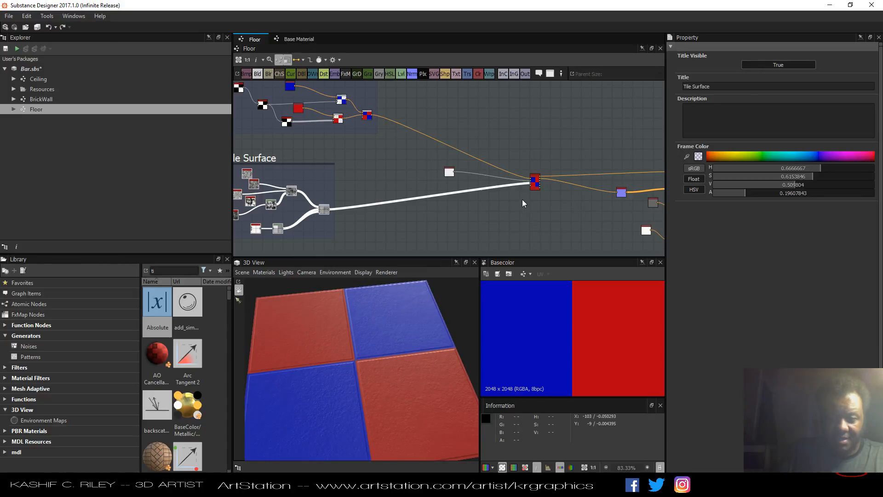
{"action": "left_click", "coordinate": [532, 187]}
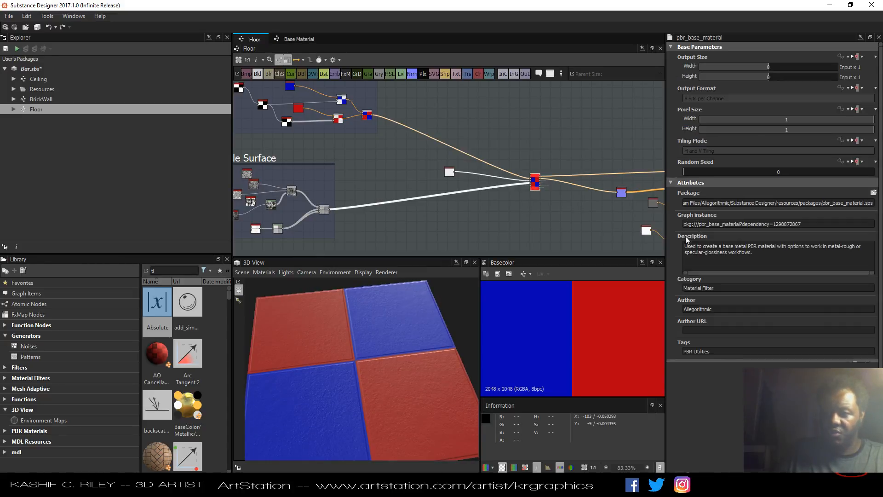
{"action": "scroll", "coordinate": [733, 301], "scroll_direction": "down", "scroll_amount": 6}
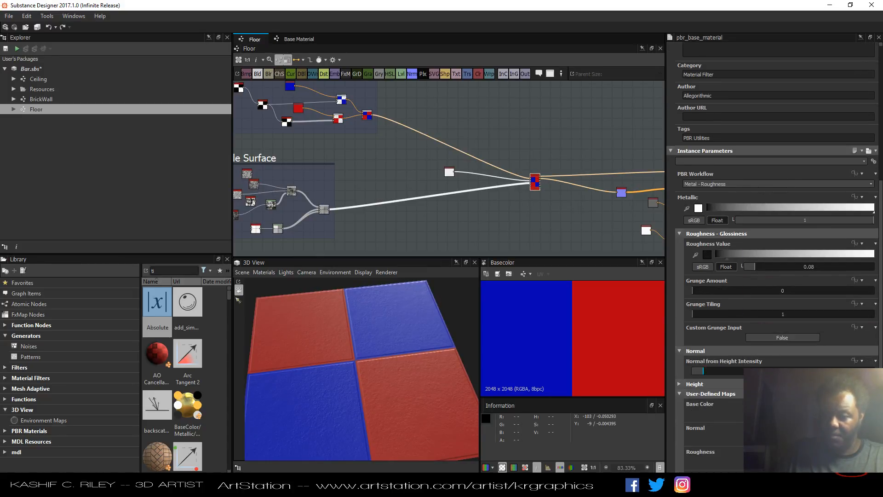
{"action": "left_click", "coordinate": [782, 414]}
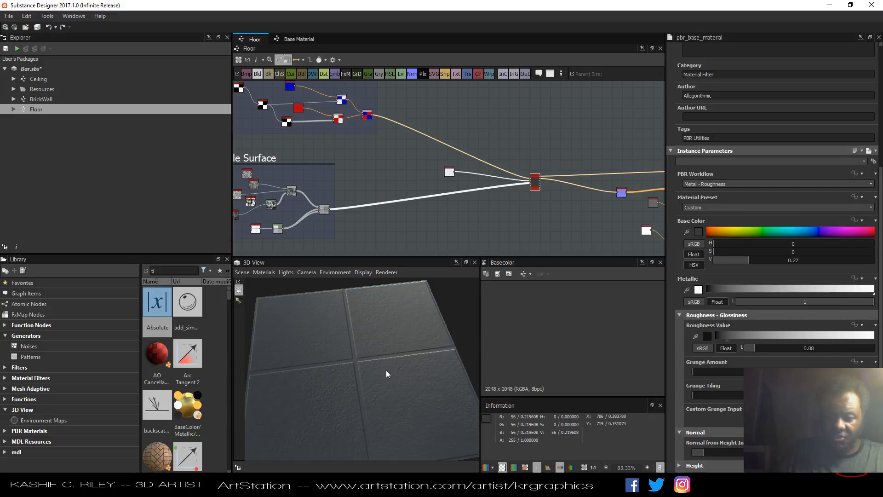
Set the base material's roughness value to 0.03.
{"action": "left_click_drag", "start_coordinate": [386, 374], "coordinate": [385, 345]}
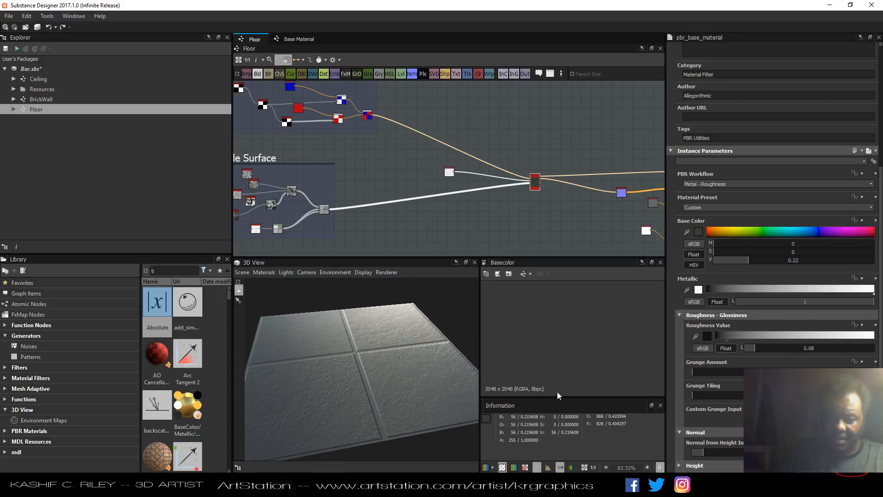
{"action": "scroll", "coordinate": [726, 365], "scroll_direction": "down", "scroll_amount": 3}
{"action": "scroll", "coordinate": [719, 324], "scroll_direction": "up", "scroll_amount": 2}
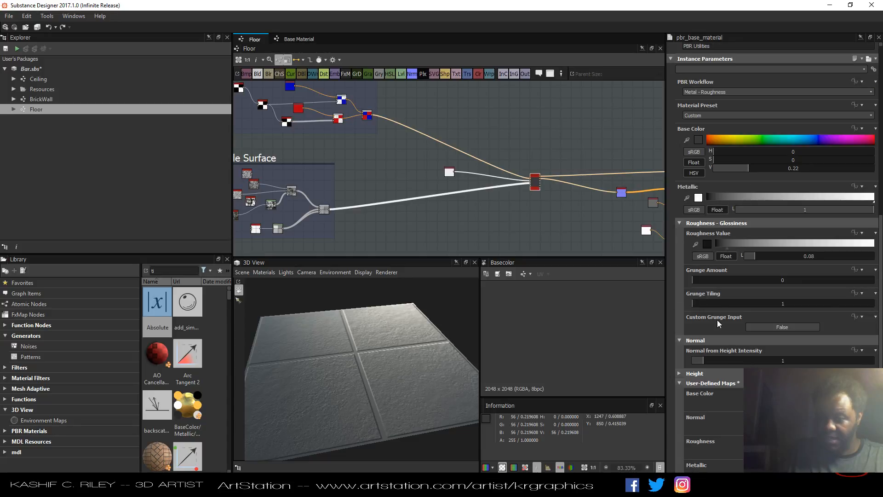
{"action": "left_click_drag", "start_coordinate": [752, 261], "coordinate": [749, 261]}
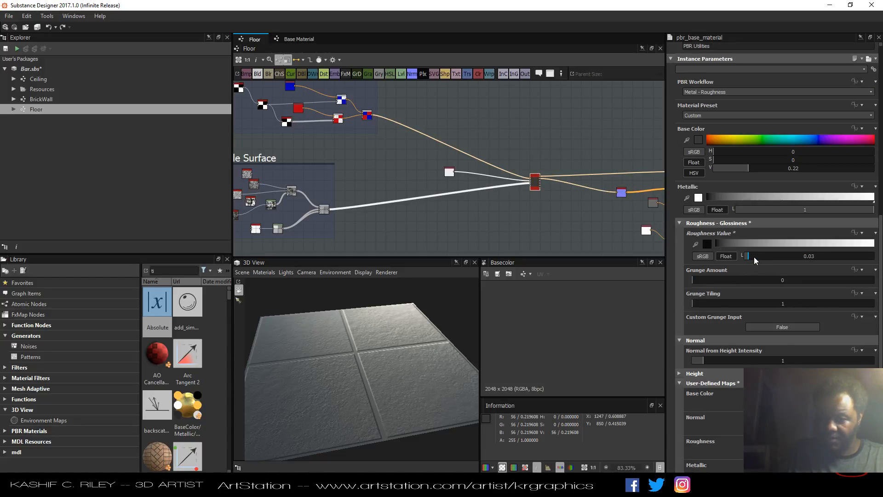
Set the base material's roughness value to 0.01.
{"action": "scroll", "coordinate": [532, 184], "scroll_direction": "up", "scroll_amount": 5}
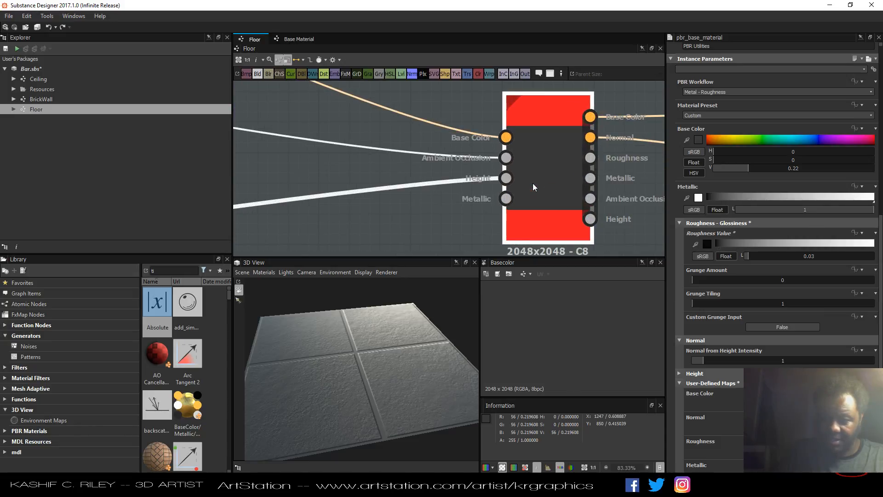
{"action": "scroll", "coordinate": [532, 184], "scroll_direction": "down", "scroll_amount": 5}
{"action": "left_click_drag", "start_coordinate": [782, 258], "coordinate": [813, 257]}
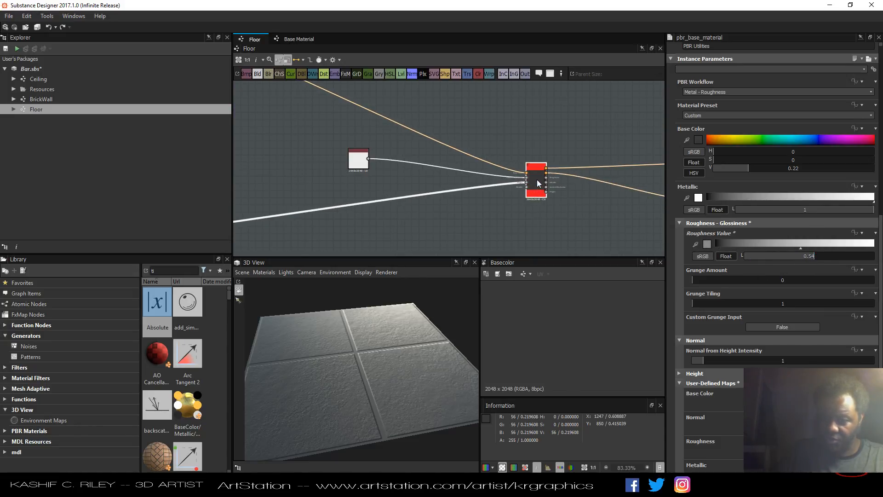
{"action": "left_click_drag", "start_coordinate": [537, 181], "coordinate": [533, 182]}
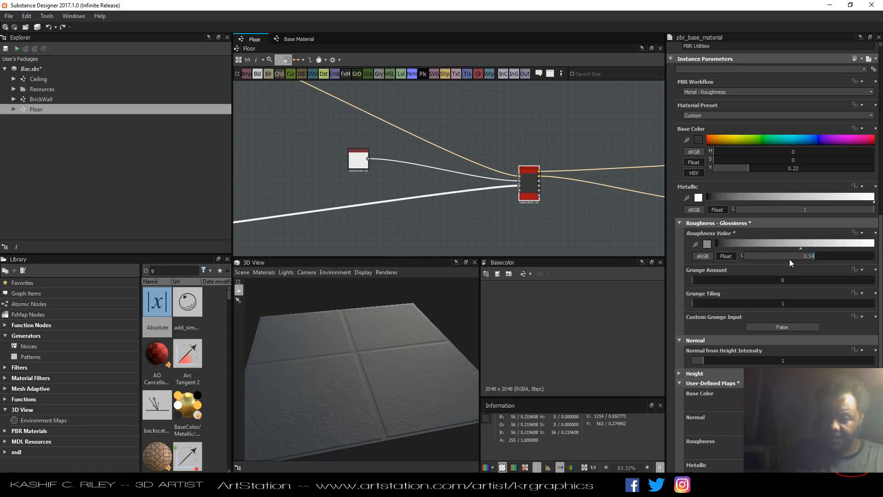
{"action": "left_click_drag", "start_coordinate": [789, 258], "coordinate": [746, 260]}
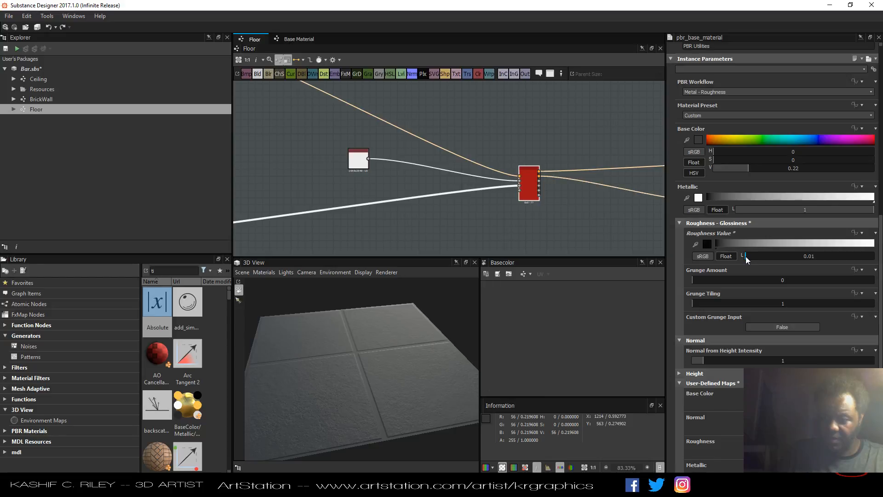
Add a Uniform Color node above the material's output nodes.
{"action": "left_click_drag", "start_coordinate": [397, 396], "coordinate": [380, 379]}
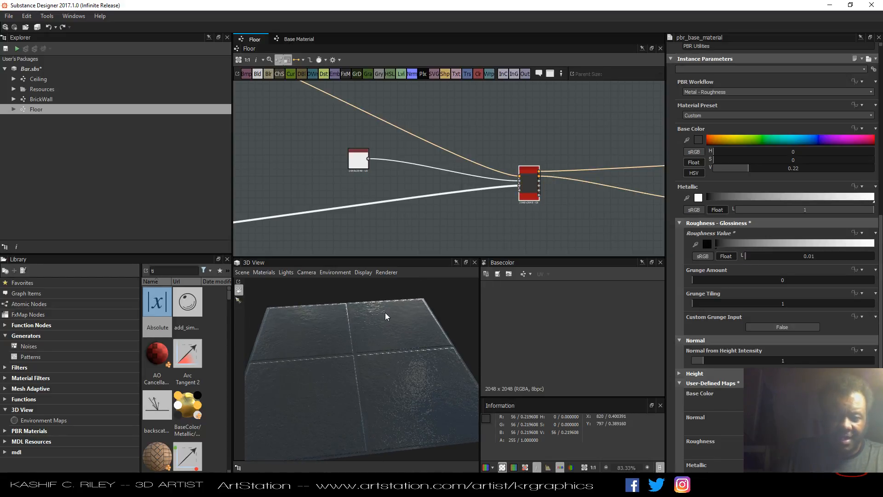
{"action": "scroll", "coordinate": [363, 225], "scroll_direction": "down", "scroll_amount": 5}
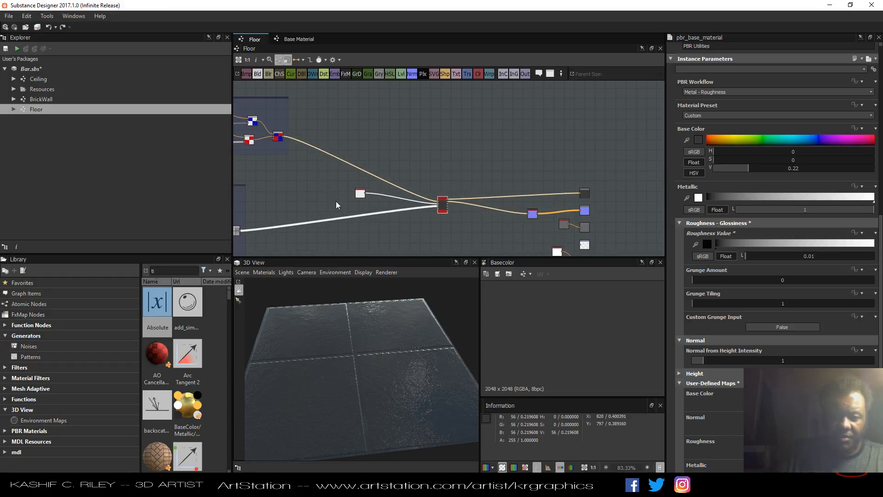
{"action": "middle_click_drag", "start_coordinate": [336, 201], "coordinate": [412, 197]}
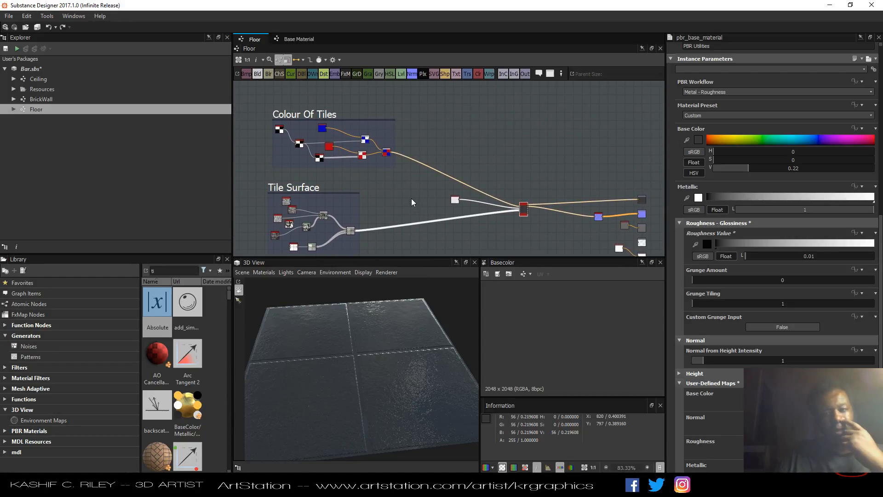
{"action": "left_click_drag", "start_coordinate": [398, 344], "coordinate": [396, 347]}
{"action": "left_click", "coordinate": [476, 90]}
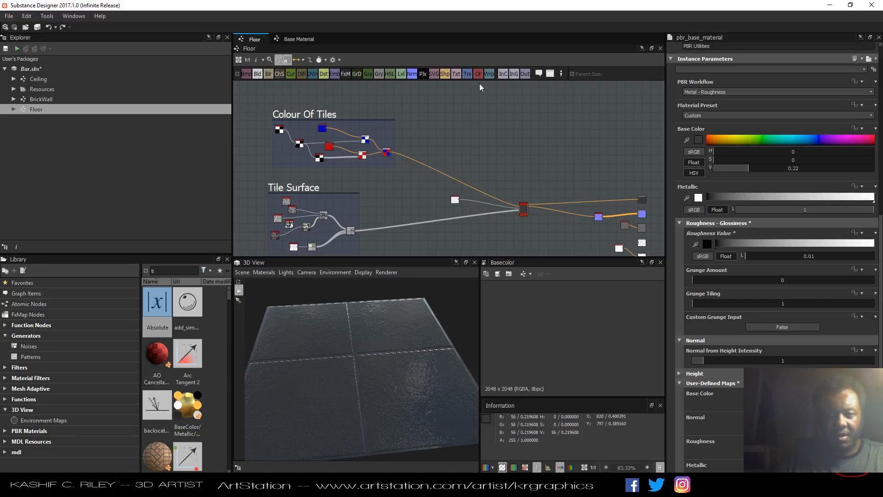
{"action": "left_click", "coordinate": [442, 140]}
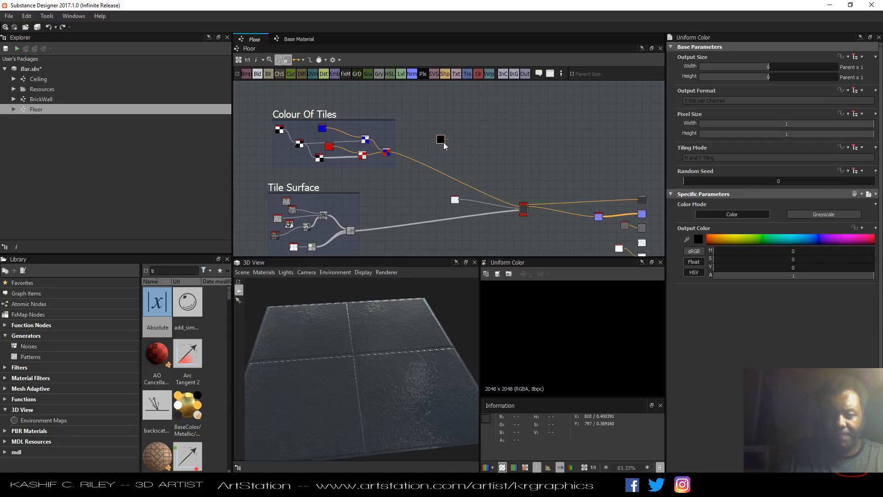
{"action": "middle_click_drag", "start_coordinate": [461, 156], "coordinate": [476, 143]}
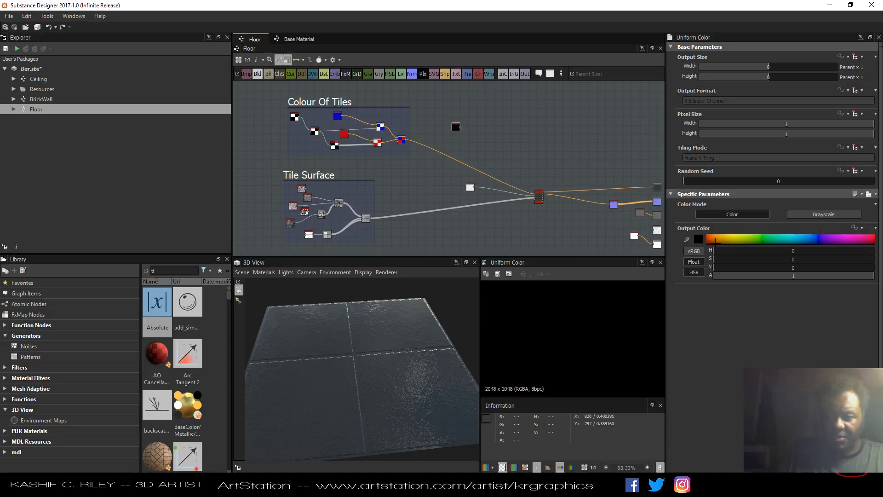
Set the Uniform Color's output color to a pale grey-beige (H 0.18, S 0.07, V 0.61).
{"action": "left_click", "coordinate": [737, 239]}
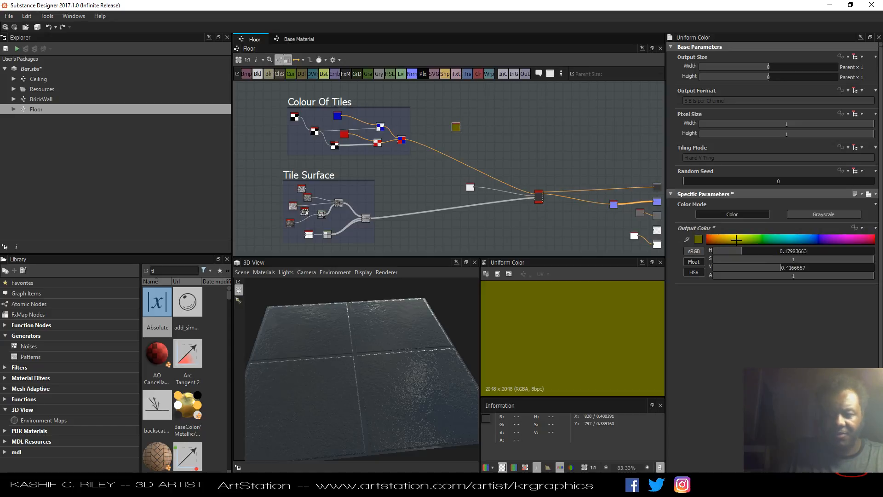
{"action": "left_click", "coordinate": [697, 240]}
{"action": "left_click_drag", "start_coordinate": [477, 259], "coordinate": [440, 258]}
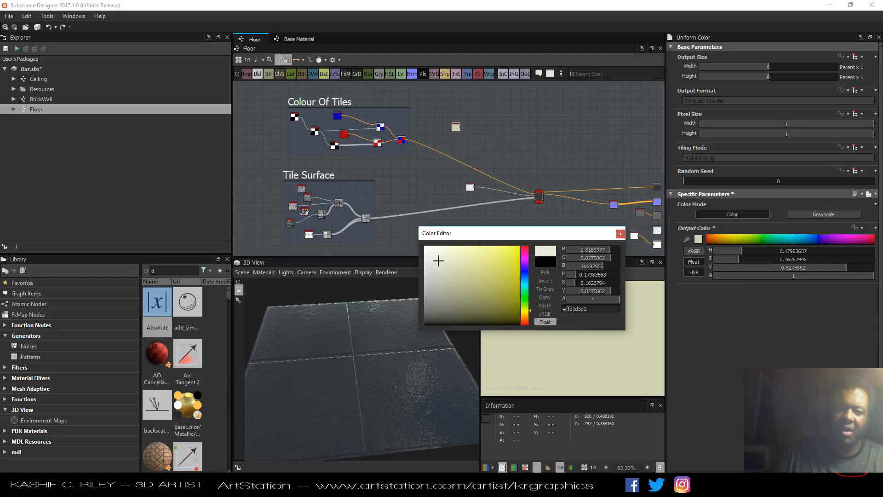
{"action": "left_click_drag", "start_coordinate": [428, 276], "coordinate": [430, 276]}
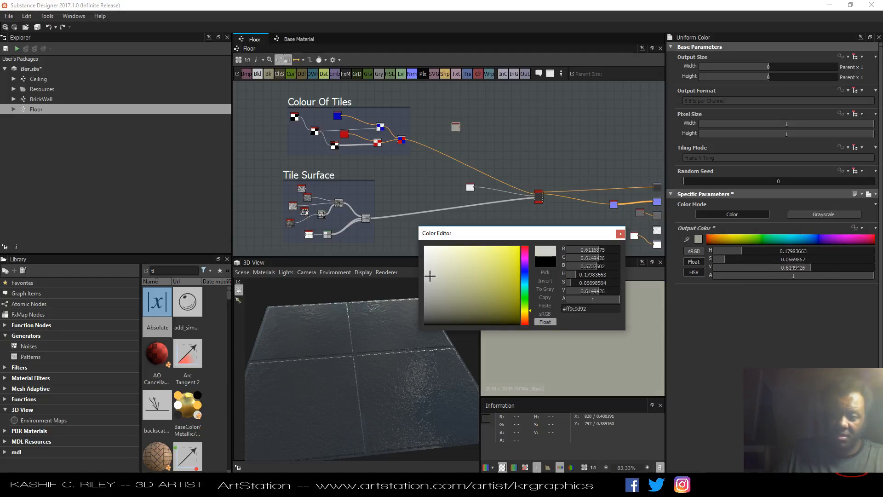
{"action": "left_click", "coordinate": [620, 234]}
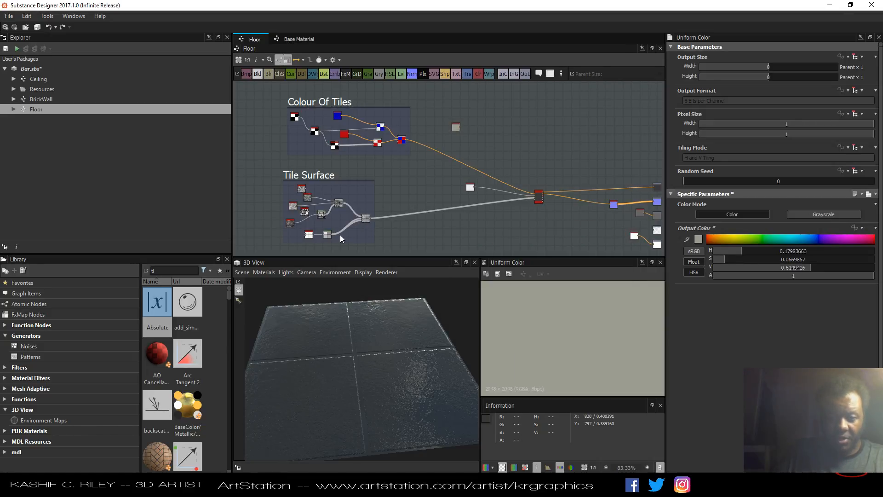
Set the tile generator's luminance variation to 0 in the Tile Surface frame.
{"action": "scroll", "coordinate": [335, 236], "scroll_direction": "up", "scroll_amount": 5}
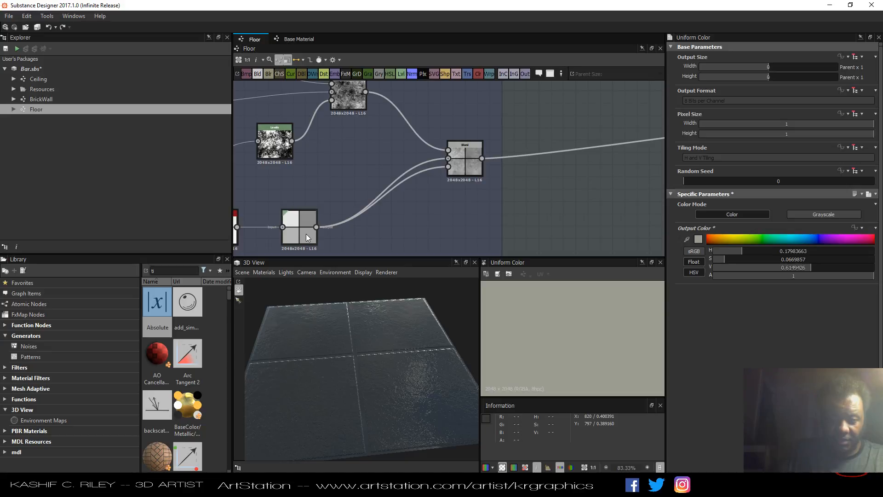
{"action": "scroll", "coordinate": [396, 155], "scroll_direction": "down", "scroll_amount": 3}
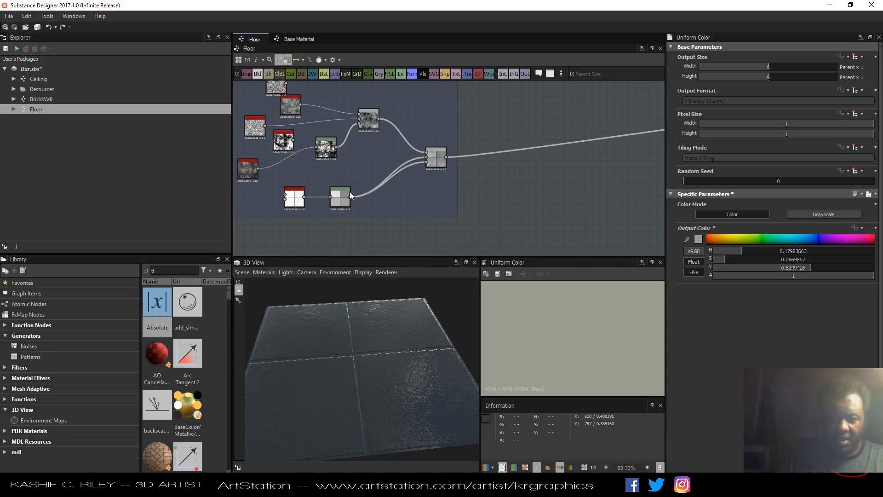
{"action": "left_click", "coordinate": [289, 201]}
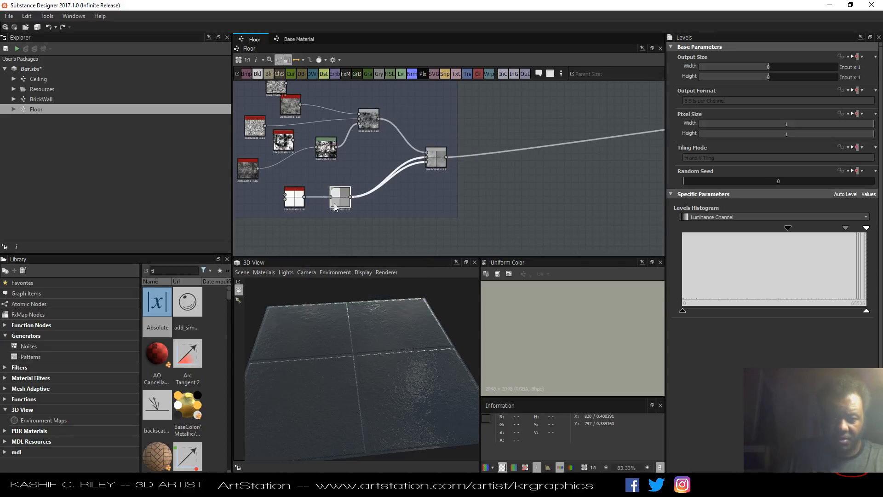
{"action": "left_click", "coordinate": [289, 201]}
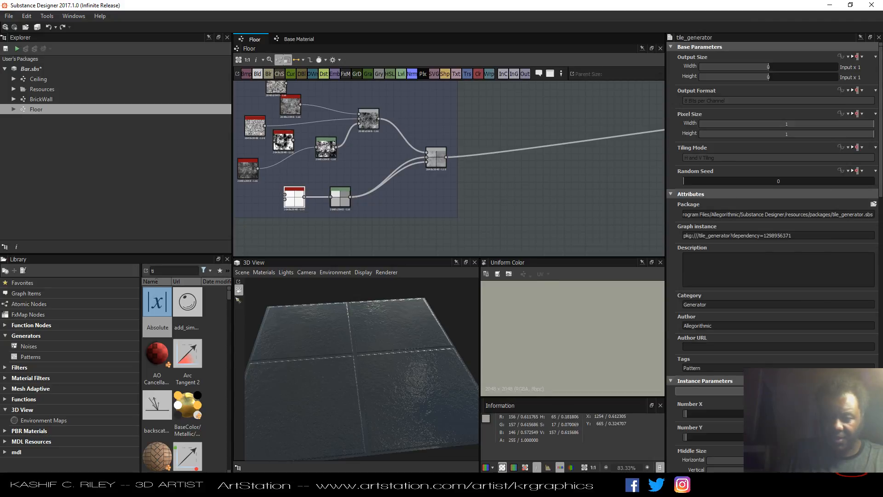
{"action": "scroll", "coordinate": [741, 381], "scroll_direction": "down", "scroll_amount": 10}
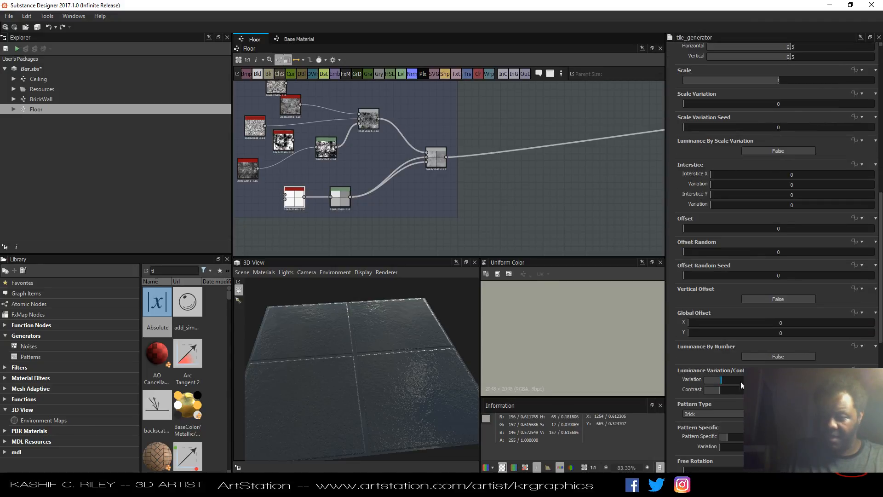
{"action": "left_click_drag", "start_coordinate": [716, 377], "coordinate": [693, 380]}
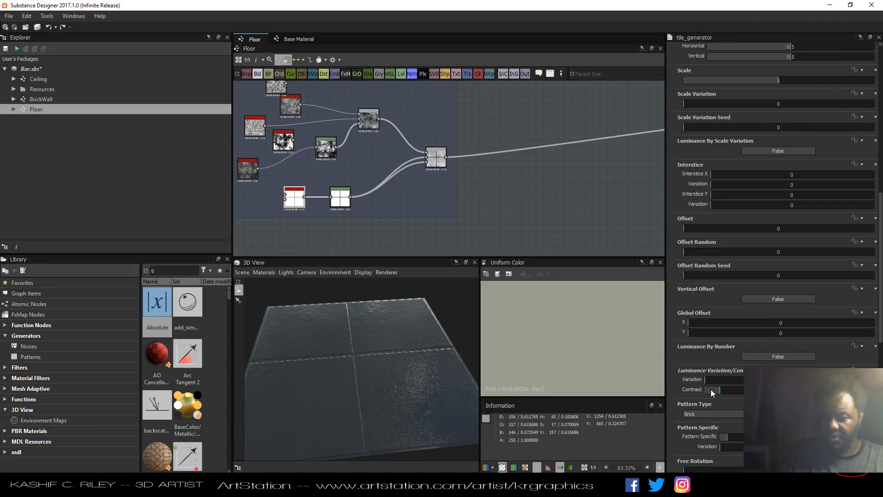
Add a Blend node beside the Uniform Color node.
{"action": "scroll", "coordinate": [506, 216], "scroll_direction": "down", "scroll_amount": 2}
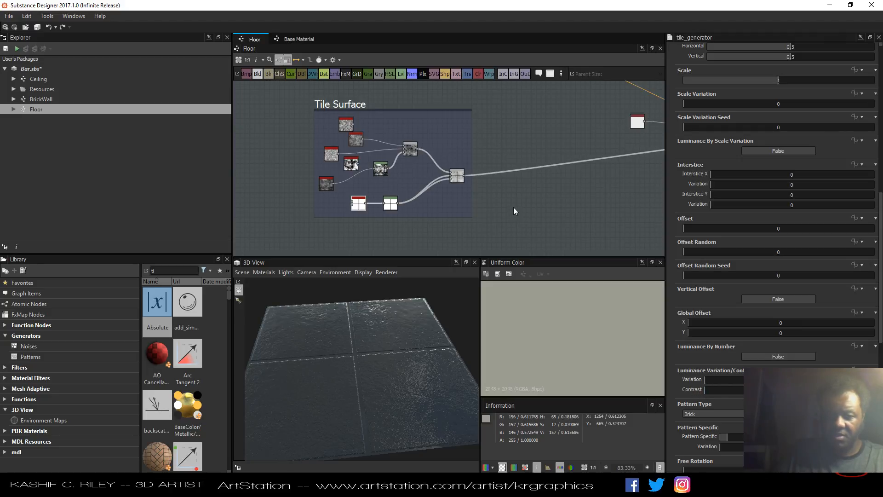
{"action": "middle_click_drag", "start_coordinate": [514, 208], "coordinate": [422, 253]}
{"action": "middle_click_drag", "start_coordinate": [449, 181], "coordinate": [455, 223]}
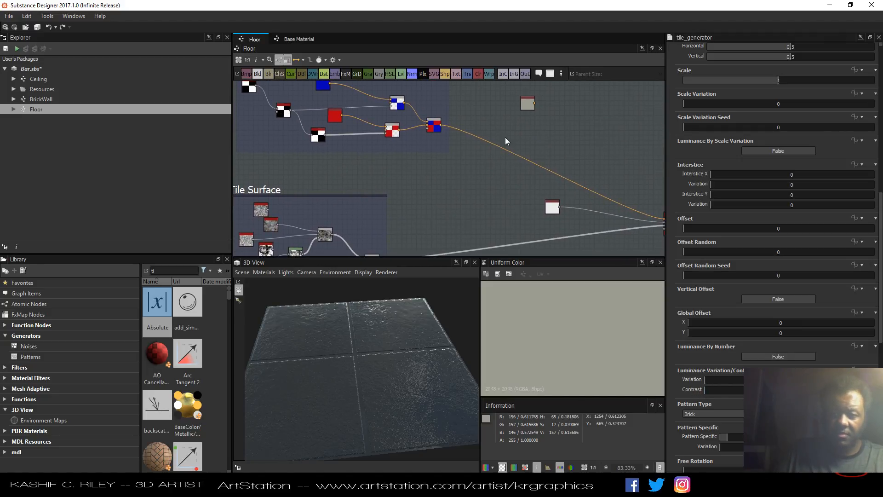
{"action": "left_click_drag", "start_coordinate": [528, 108], "coordinate": [476, 187]}
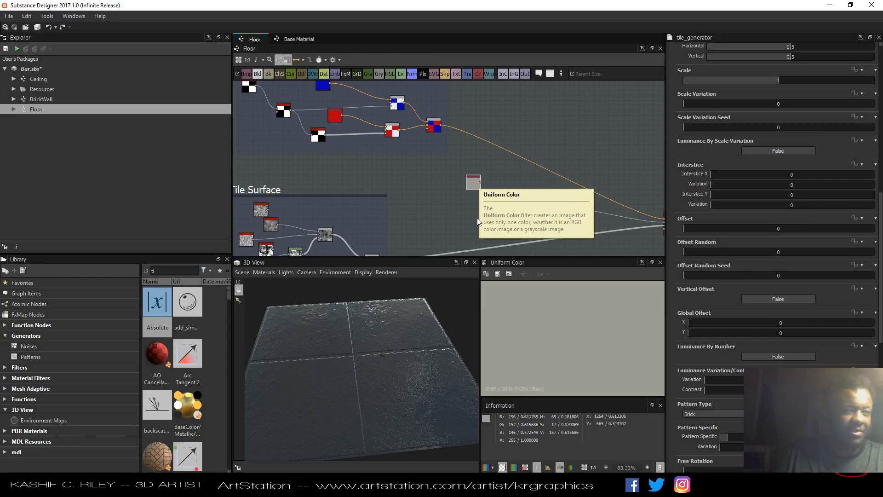
{"action": "middle_click_drag", "start_coordinate": [467, 222], "coordinate": [505, 150]}
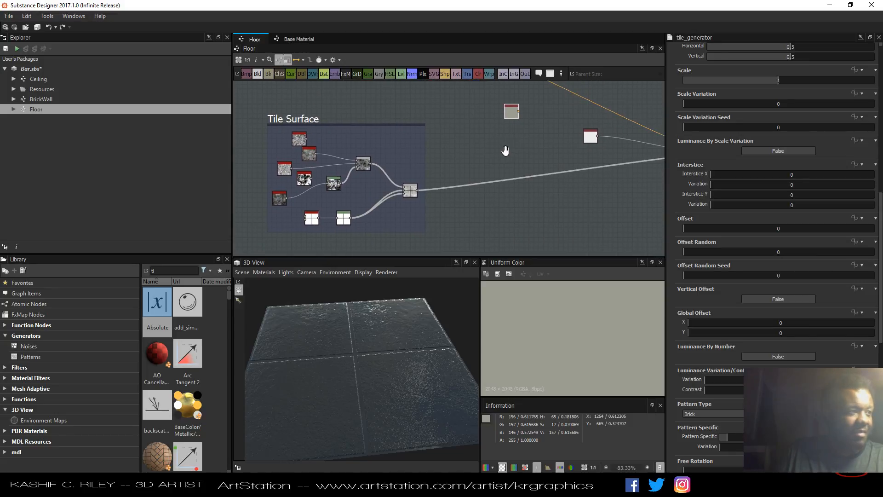
{"action": "left_click", "coordinate": [258, 74]}
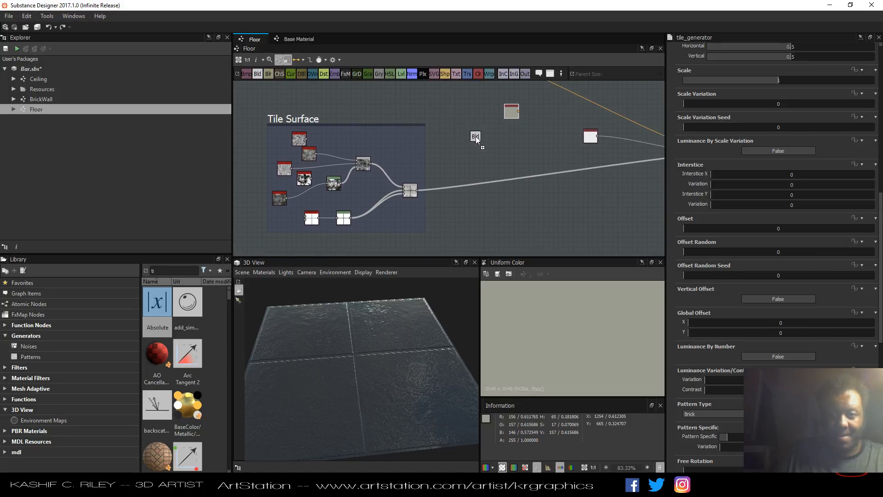
{"action": "left_click", "coordinate": [525, 146]}
{"action": "left_click_drag", "start_coordinate": [510, 114], "coordinate": [472, 151]}
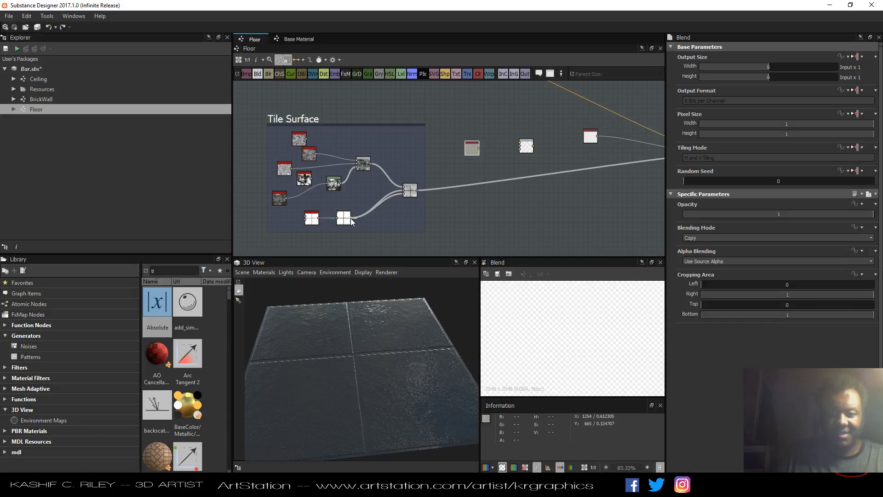
Connect the tile pattern to the Blend's opacity input and the Uniform Color to its foreground, then preview the Blend.
{"action": "left_click_drag", "start_coordinate": [350, 219], "coordinate": [520, 153]}
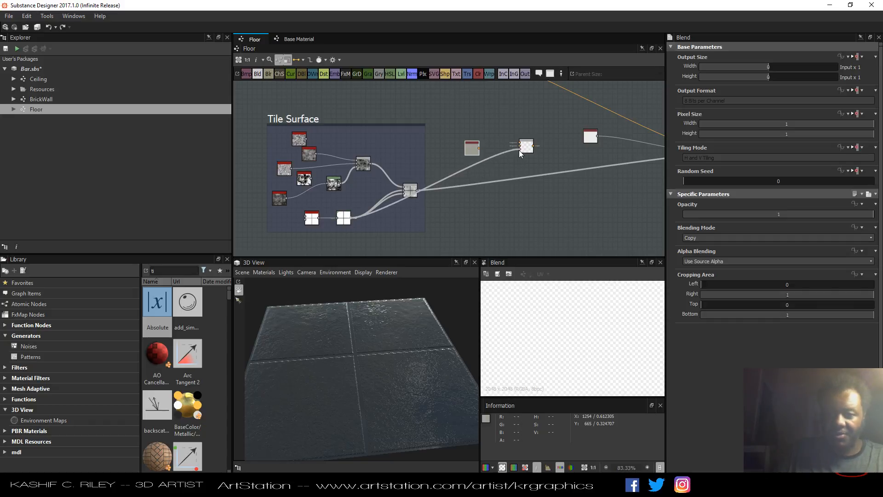
{"action": "scroll", "coordinate": [524, 148], "scroll_direction": "up", "scroll_amount": 3}
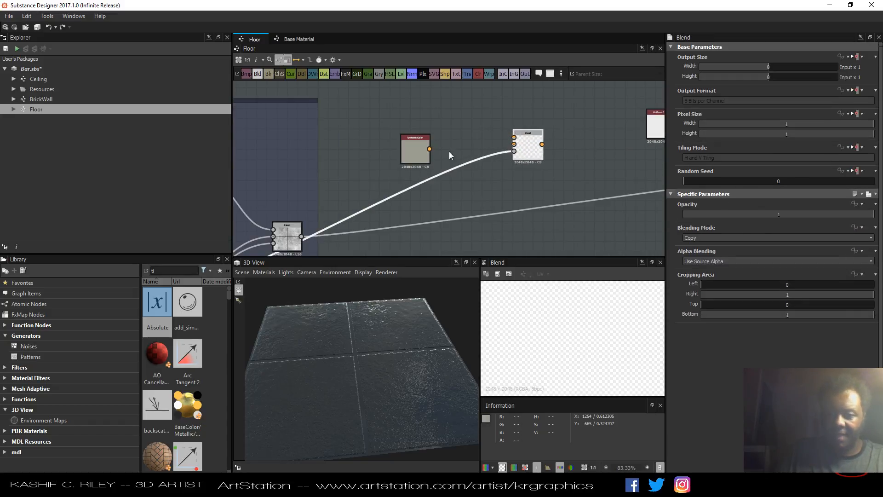
{"action": "left_click_drag", "start_coordinate": [429, 149], "coordinate": [514, 137]}
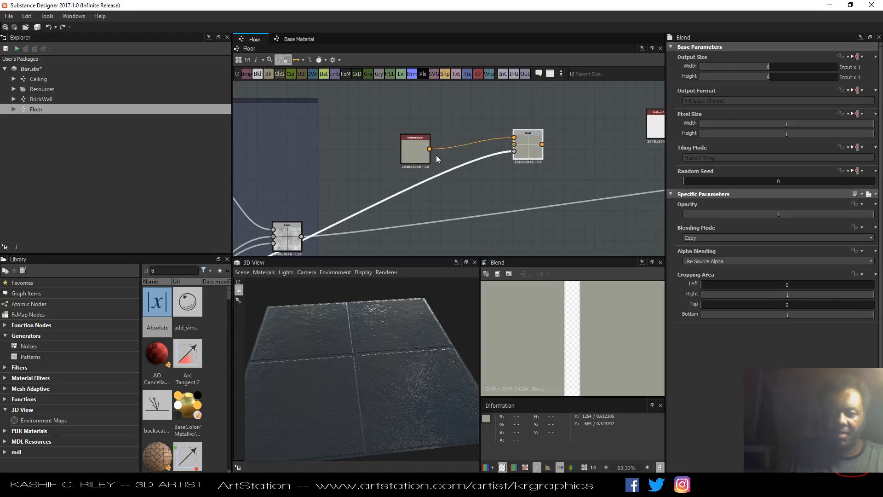
{"action": "left_click_drag", "start_coordinate": [420, 160], "coordinate": [409, 137]}
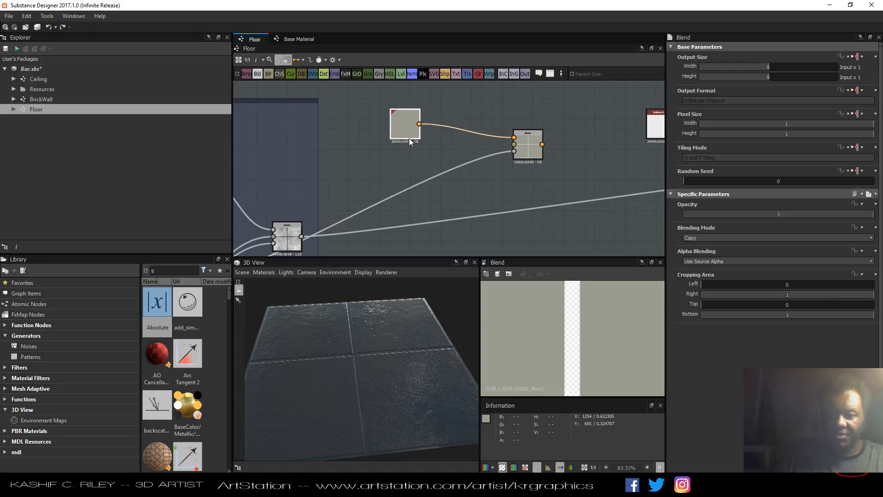
{"action": "left_click", "coordinate": [527, 150]}
{"action": "key", "text": "f"}
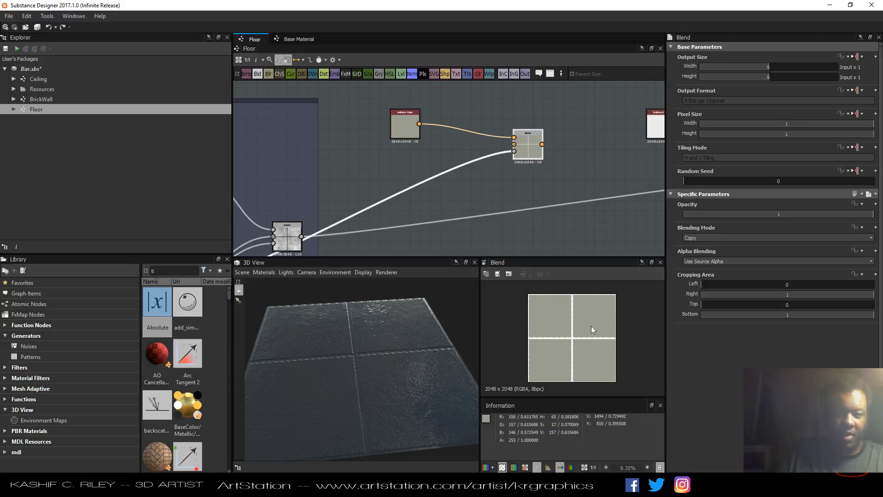
Insert an Invert Grayscale node on the link between the tile pattern and the Blend.
{"action": "left_click", "coordinate": [444, 172]}
{"action": "key", "text": "space"}
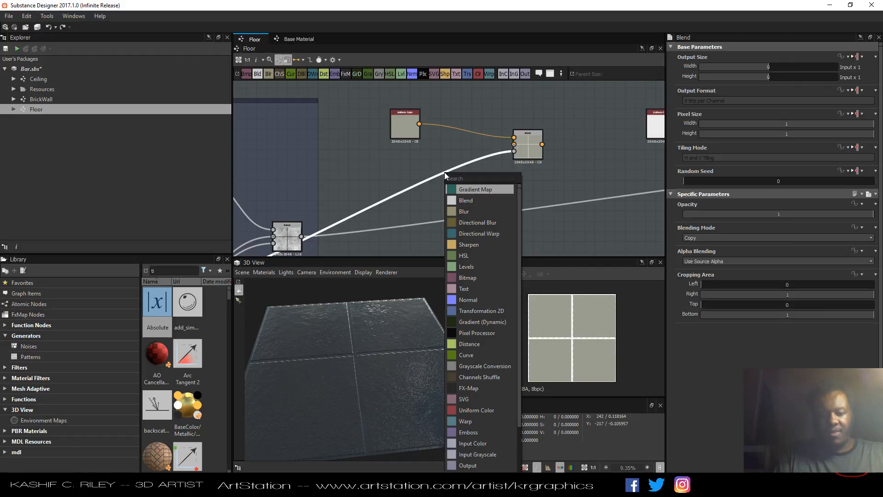
{"action": "type", "text": "inv"}
{"action": "key", "text": "BackSpace"}
{"action": "key", "text": "BackSpace"}
{"action": "key", "text": "BackSpace"}
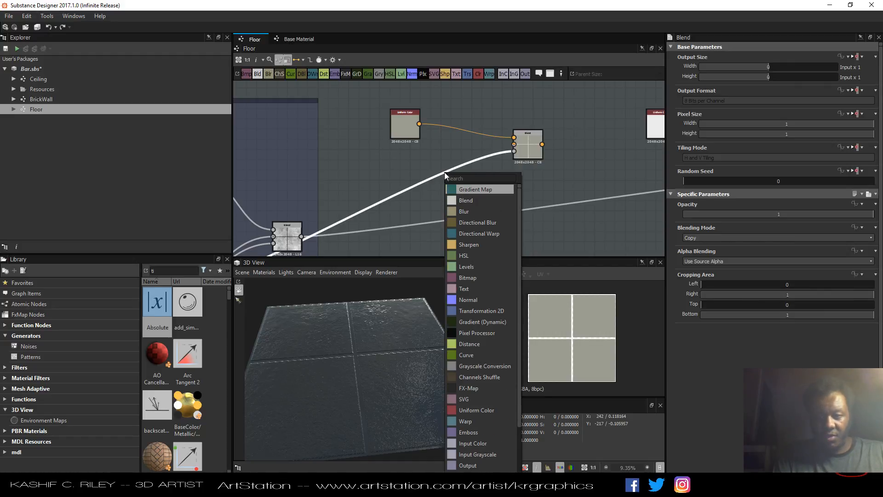
{"action": "type", "text": "invert"}
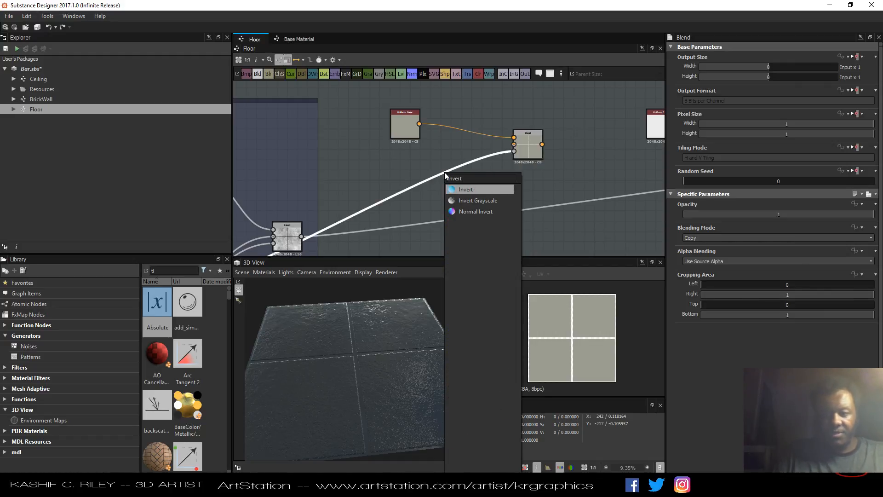
{"action": "left_click", "coordinate": [464, 201]}
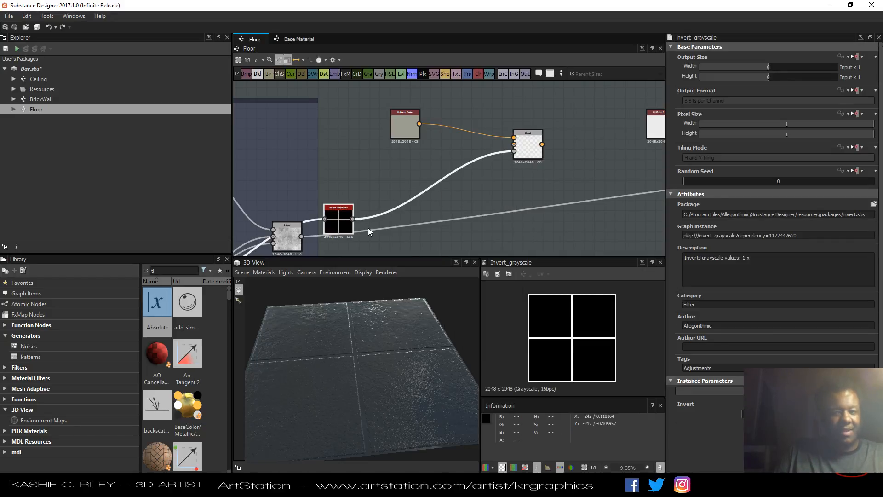
Move the Invert Grayscale node up and shift the grout Blend node beside it.
{"action": "left_click_drag", "start_coordinate": [336, 230], "coordinate": [427, 195]}
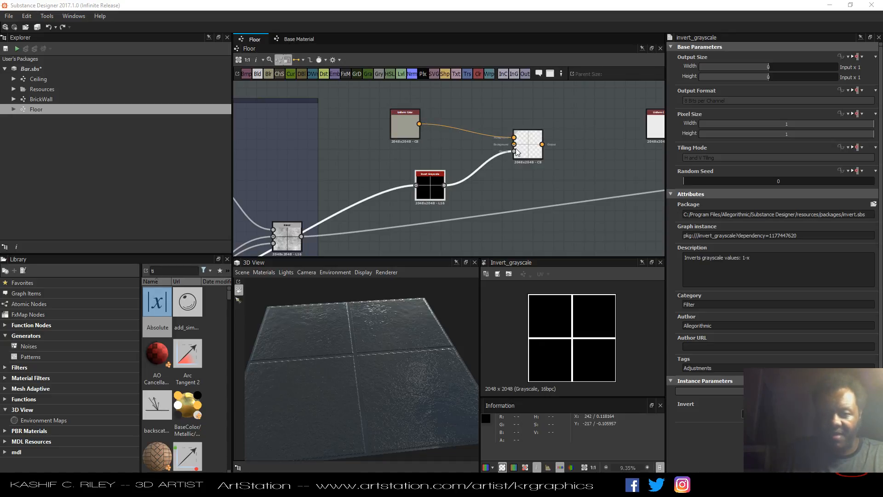
{"action": "left_click_drag", "start_coordinate": [530, 149], "coordinate": [553, 161]}
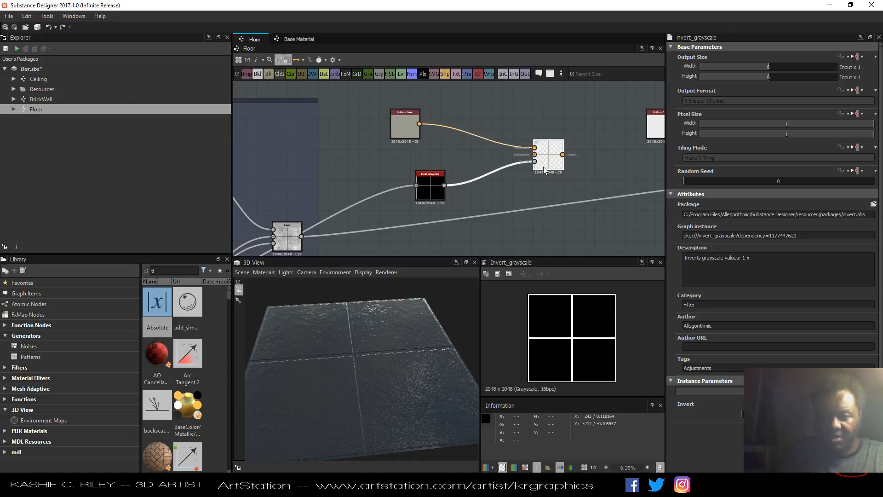
{"action": "left_click", "coordinate": [549, 167]}
Enable the Base Color user-defined map on the PBR base material node.
{"action": "scroll", "coordinate": [503, 120], "scroll_direction": "down", "scroll_amount": 5}
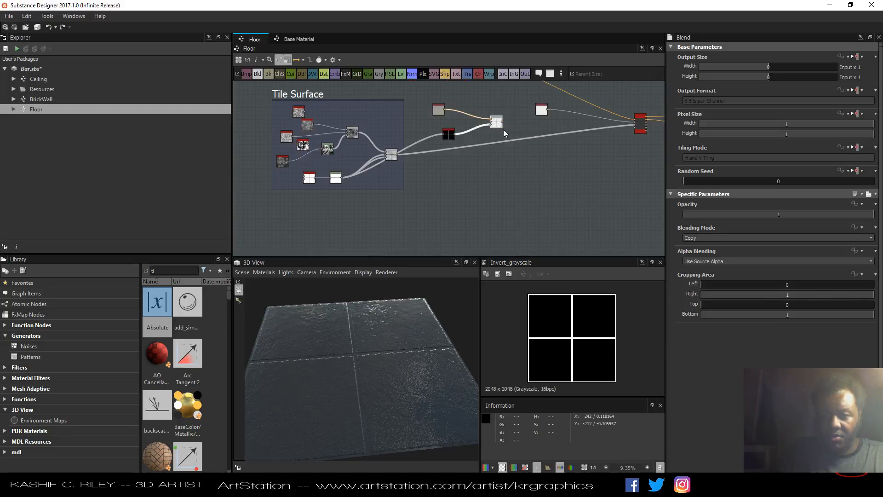
{"action": "left_click", "coordinate": [639, 124]}
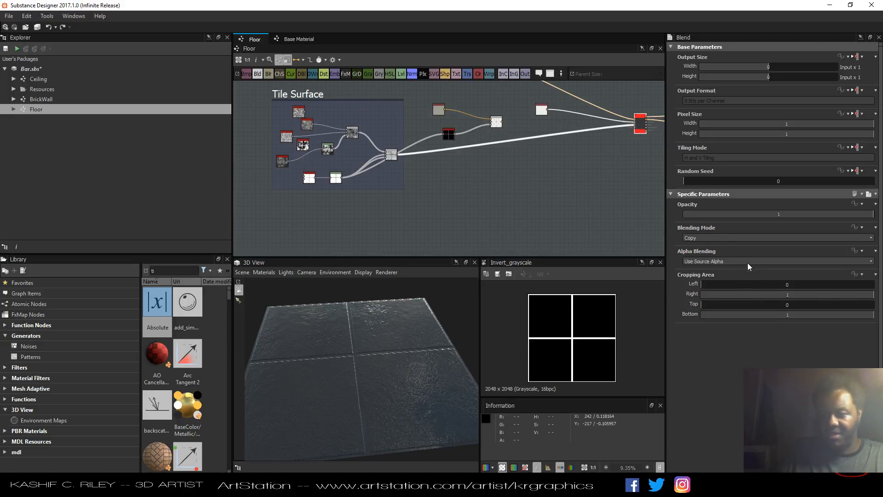
{"action": "scroll", "coordinate": [776, 315], "scroll_direction": "down", "scroll_amount": 5}
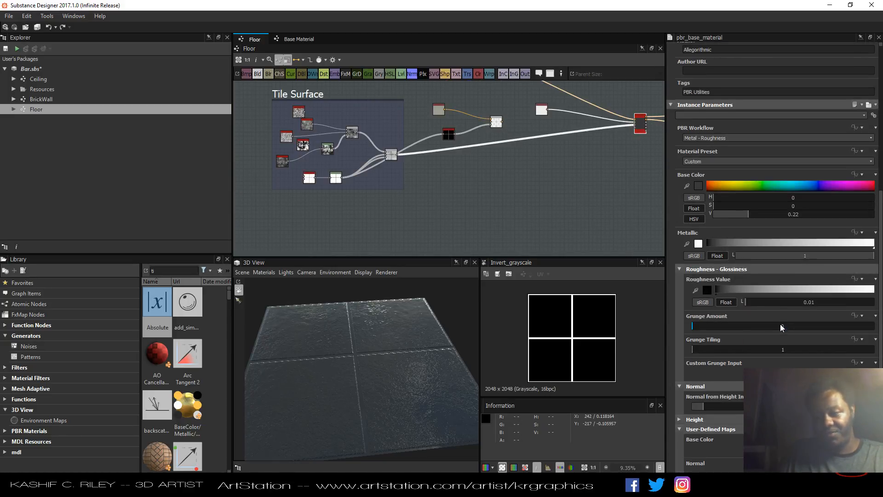
{"action": "scroll", "coordinate": [781, 324], "scroll_direction": "down", "scroll_amount": 5}
{"action": "left_click", "coordinate": [789, 359]}
{"action": "scroll", "coordinate": [789, 362], "scroll_direction": "down", "scroll_amount": 4}
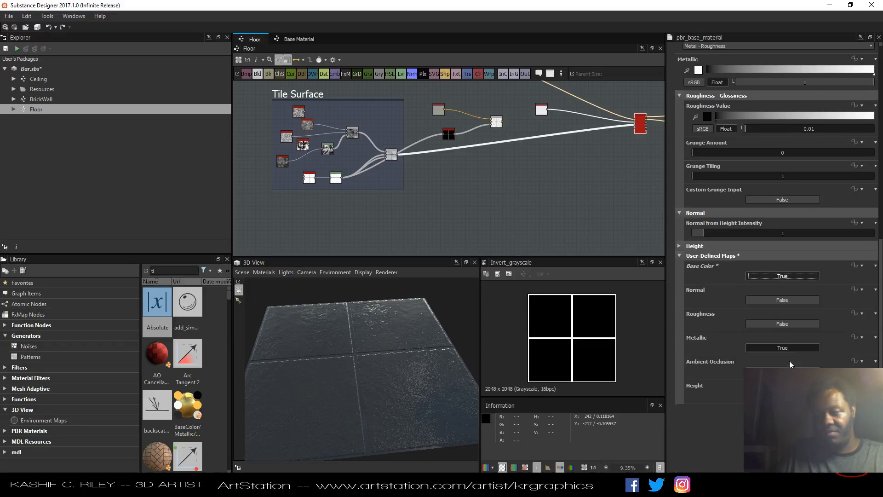
{"action": "scroll", "coordinate": [789, 361], "scroll_direction": "up", "scroll_amount": 3}
Rearrange the grout Blend node and resize the Colour Of Tiles frame around its Blend node.
{"action": "middle_click_drag", "start_coordinate": [552, 189], "coordinate": [458, 250]}
{"action": "scroll", "coordinate": [410, 192], "scroll_direction": "up", "scroll_amount": 3}
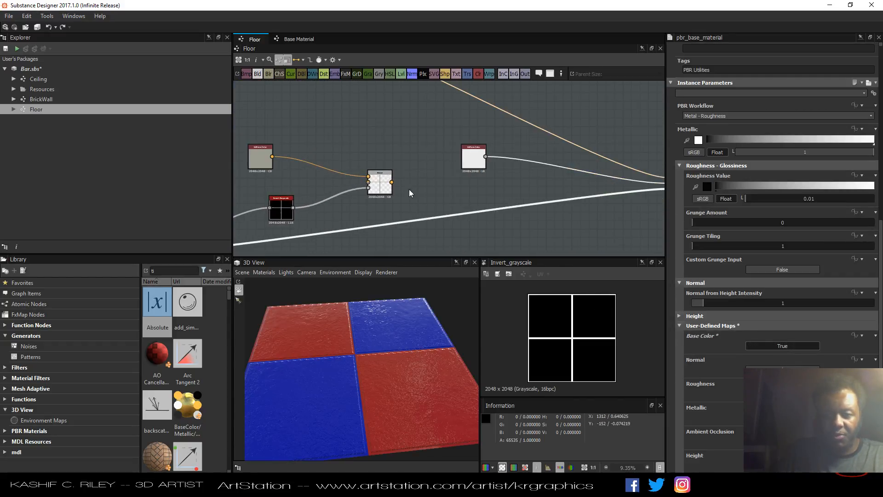
{"action": "middle_click_drag", "start_coordinate": [409, 193], "coordinate": [415, 226]}
{"action": "left_click_drag", "start_coordinate": [391, 222], "coordinate": [392, 154]}
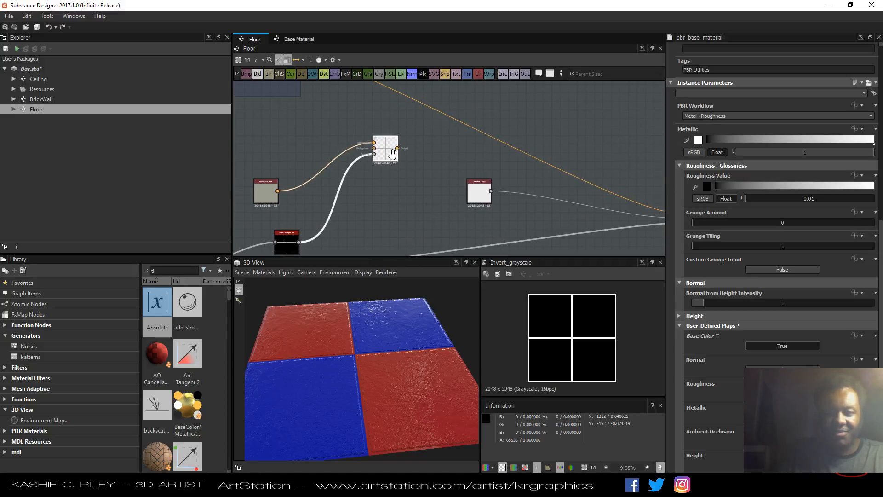
{"action": "middle_click_drag", "start_coordinate": [391, 154], "coordinate": [411, 223]}
{"action": "left_click_drag", "start_coordinate": [407, 231], "coordinate": [370, 215]}
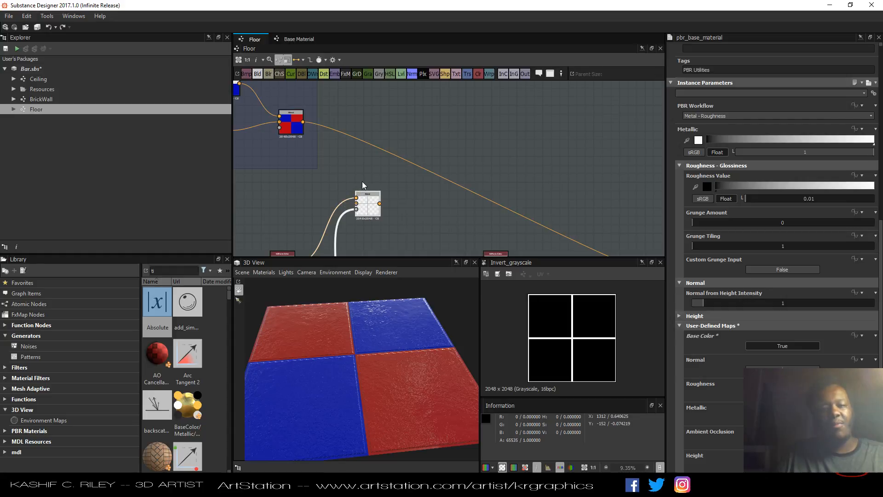
{"action": "scroll", "coordinate": [366, 187], "scroll_direction": "down", "scroll_amount": 5}
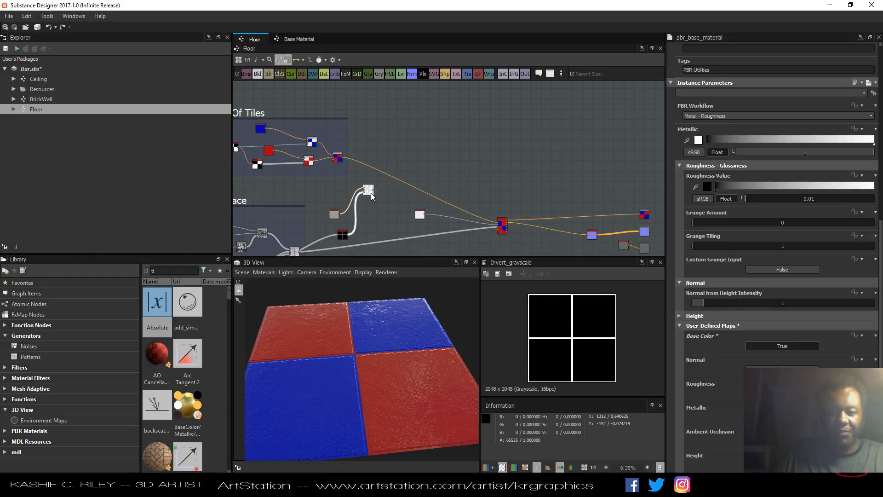
{"action": "scroll", "coordinate": [372, 197], "scroll_direction": "up", "scroll_amount": 5}
{"action": "left_click_drag", "start_coordinate": [372, 197], "coordinate": [340, 197]}
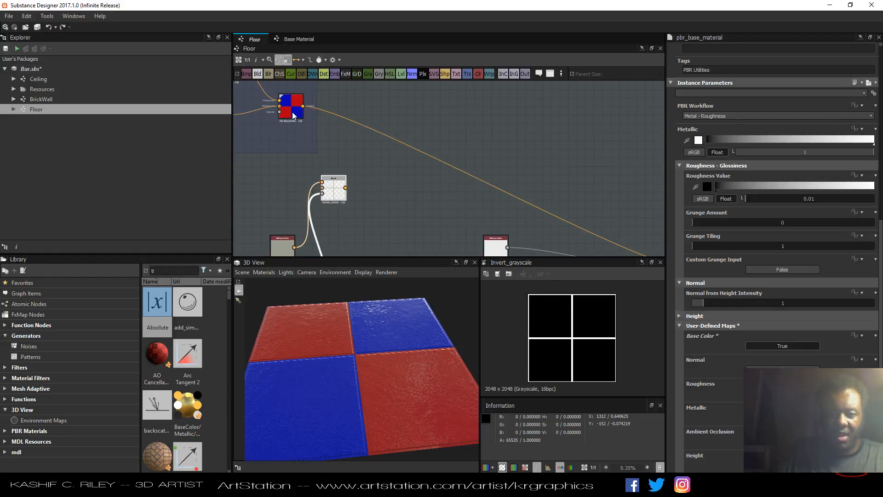
{"action": "left_click_drag", "start_coordinate": [293, 115], "coordinate": [332, 155]}
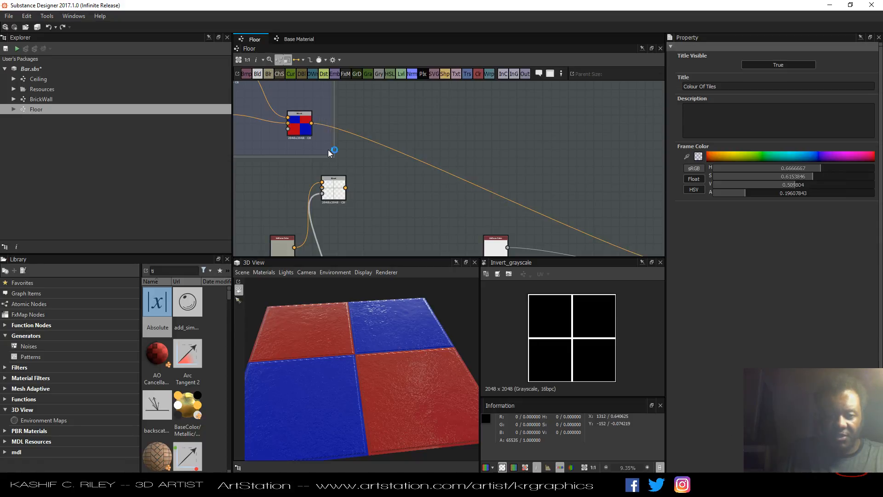
{"action": "left_click_drag", "start_coordinate": [304, 128], "coordinate": [312, 131]}
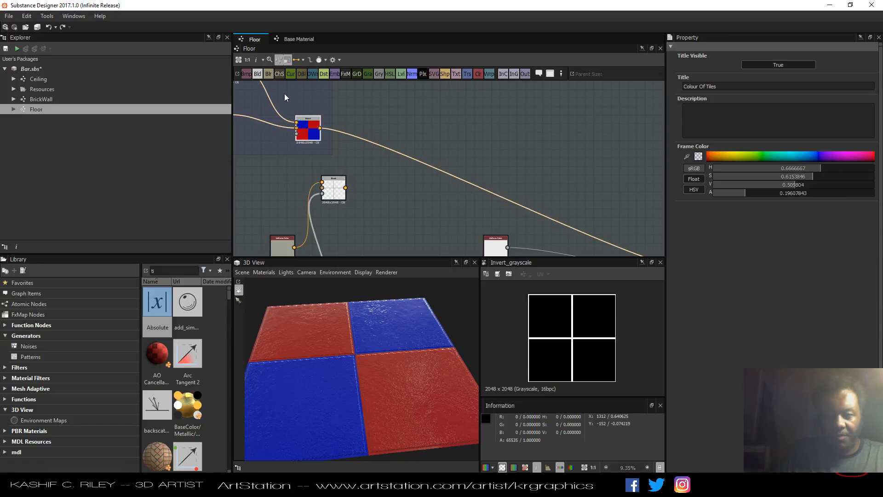
Add a new Blend node and feed it the grout Blend and the Colour Of Tiles Blend outputs.
{"action": "left_click_drag", "start_coordinate": [259, 75], "coordinate": [392, 185]}
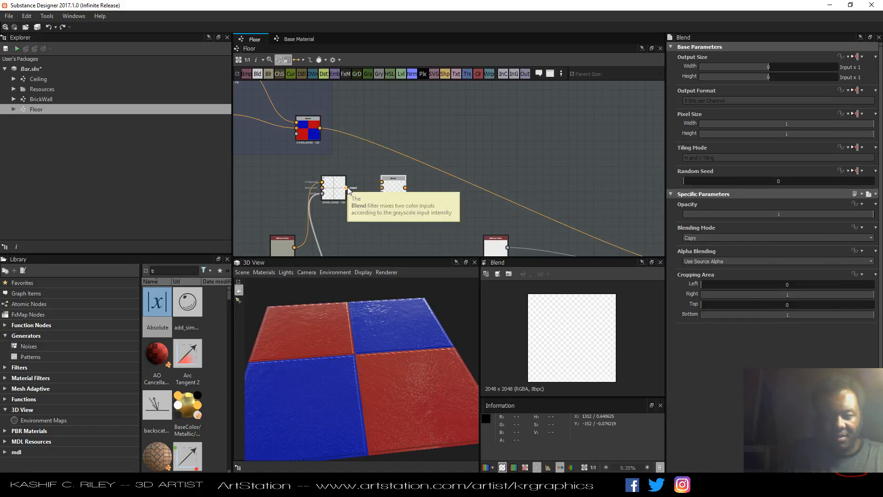
{"action": "left_click_drag", "start_coordinate": [345, 188], "coordinate": [382, 182]}
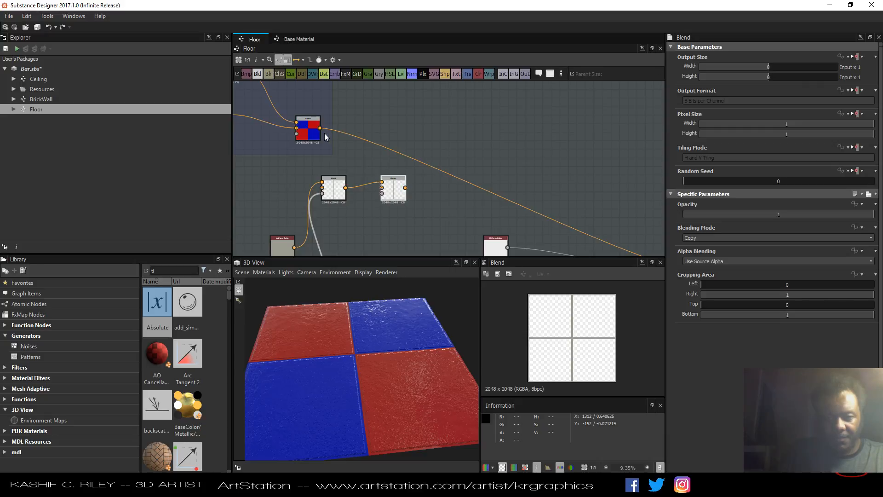
{"action": "left_click_drag", "start_coordinate": [321, 127], "coordinate": [382, 188]}
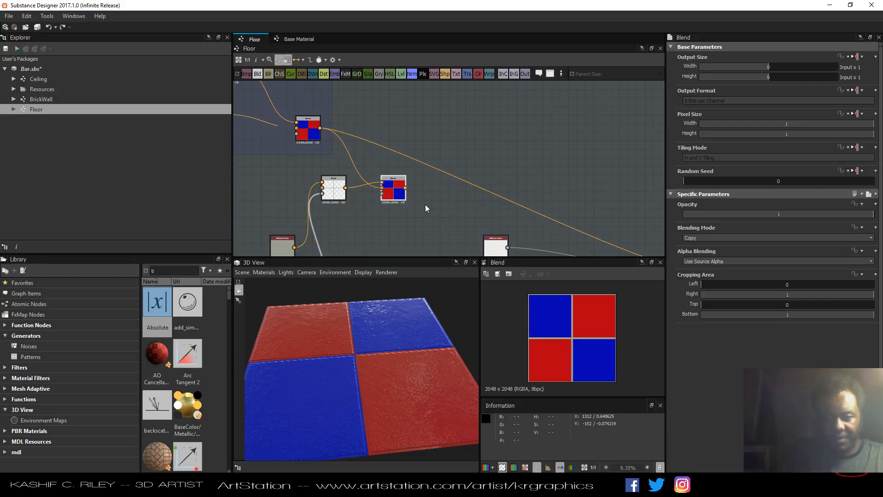
Connect the new Blend's output to the base material's base color input.
{"action": "scroll", "coordinate": [544, 321], "scroll_direction": "up", "scroll_amount": 6}
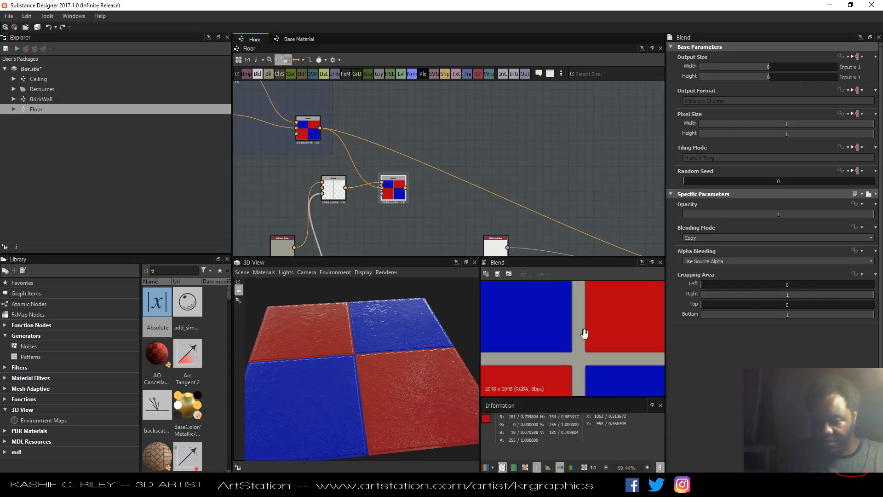
{"action": "scroll", "coordinate": [552, 317], "scroll_direction": "down", "scroll_amount": 2}
{"action": "middle_click_drag", "start_coordinate": [446, 204], "coordinate": [371, 145]}
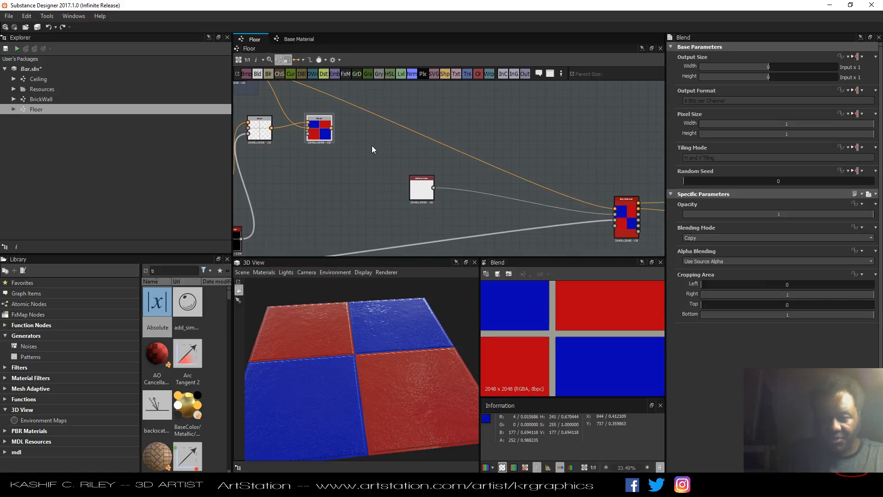
{"action": "left_click_drag", "start_coordinate": [332, 128], "coordinate": [615, 210]}
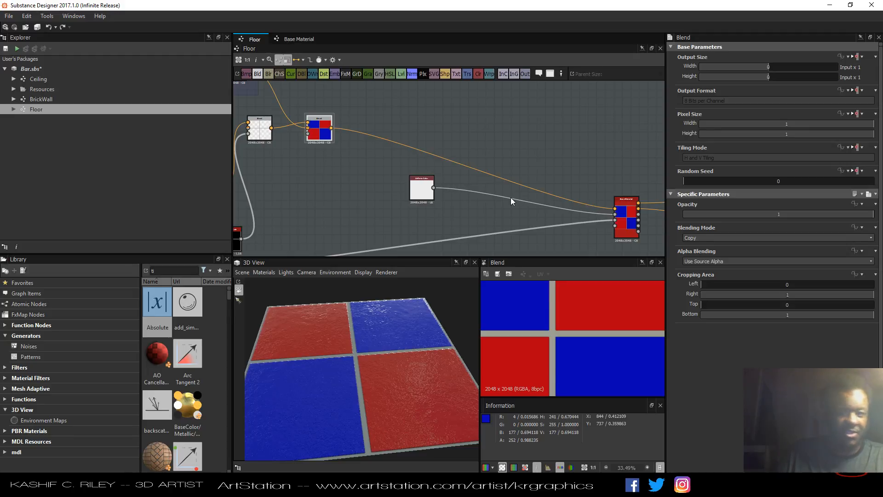
Close the updater pop-up and examine the tiles and grout up close in the 3D view.
{"action": "middle_click_drag", "start_coordinate": [339, 164], "coordinate": [399, 178]}
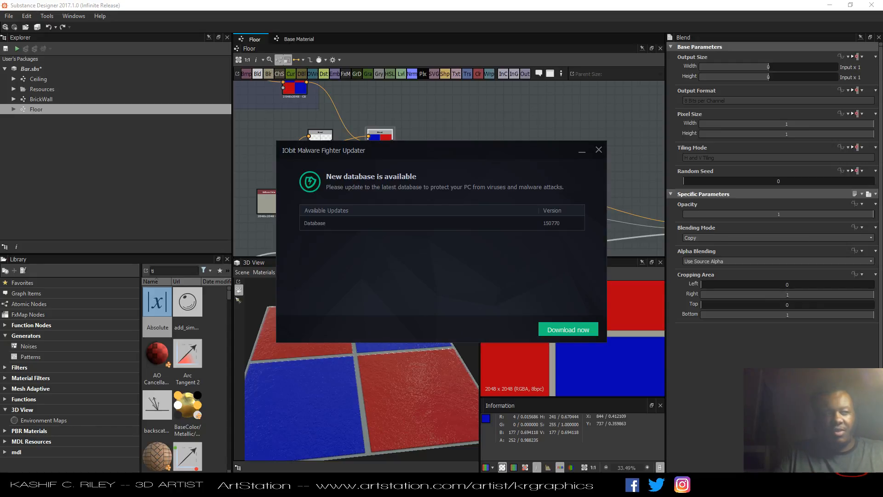
{"action": "left_click", "coordinate": [598, 150]}
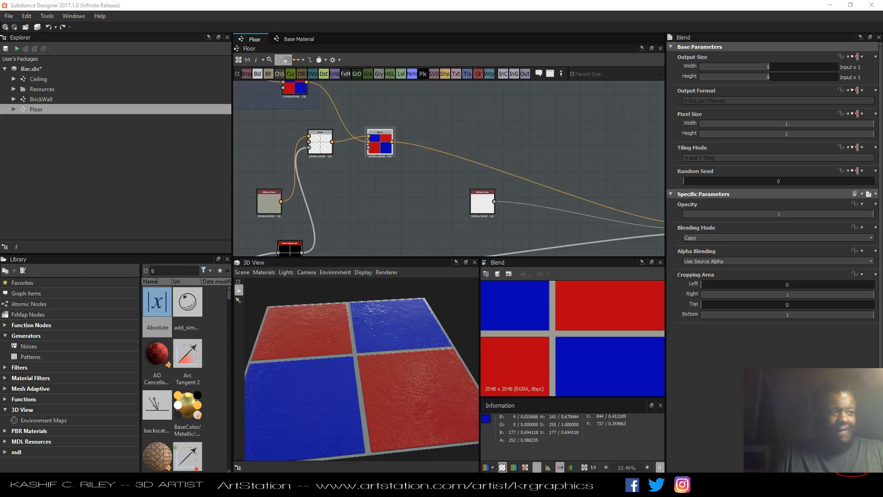
{"action": "scroll", "coordinate": [408, 201], "scroll_direction": "down", "scroll_amount": 2}
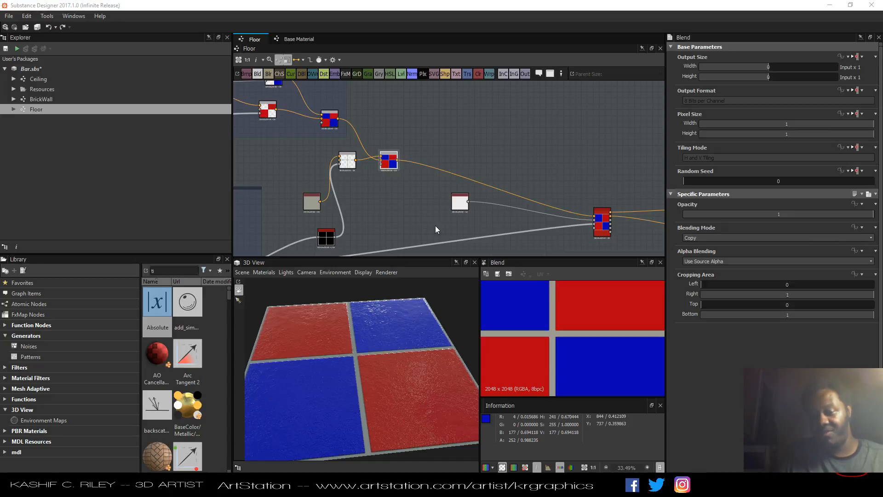
{"action": "left_click_drag", "start_coordinate": [417, 360], "coordinate": [357, 394]}
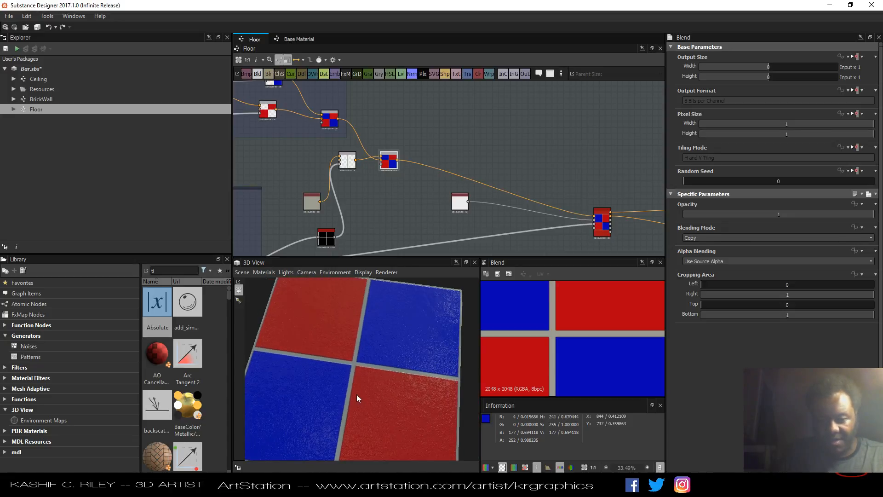
{"action": "scroll", "coordinate": [356, 374], "scroll_direction": "up", "scroll_amount": 10}
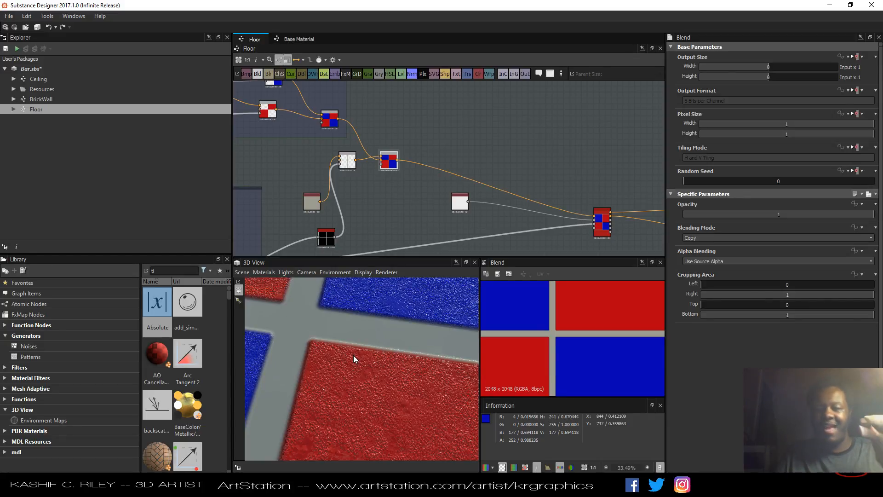
{"action": "scroll", "coordinate": [379, 336], "scroll_direction": "down", "scroll_amount": 3}
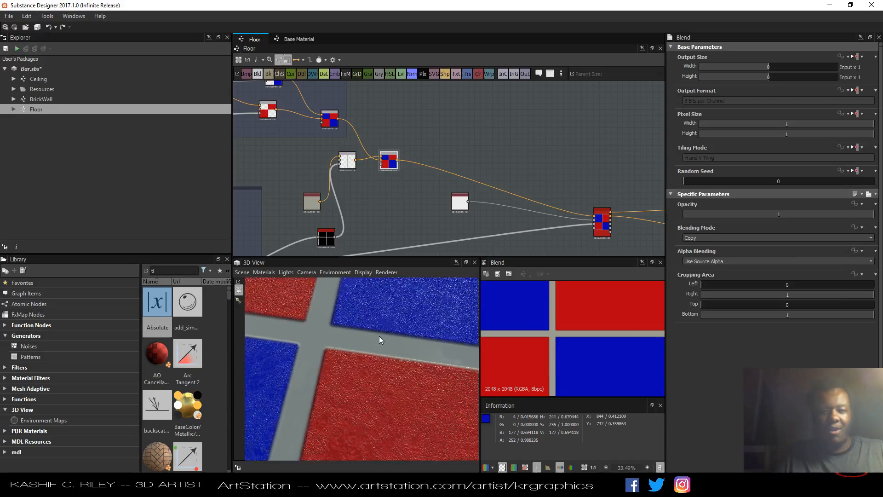
Rearrange the new Blend, grout Blend, Uniform Color and Invert Grayscale nodes neatly in the graph.
{"action": "scroll", "coordinate": [378, 336], "scroll_direction": "down", "scroll_amount": 3}
{"action": "middle_click_drag", "start_coordinate": [456, 137], "coordinate": [460, 104]}
{"action": "left_click_drag", "start_coordinate": [407, 137], "coordinate": [561, 125]}
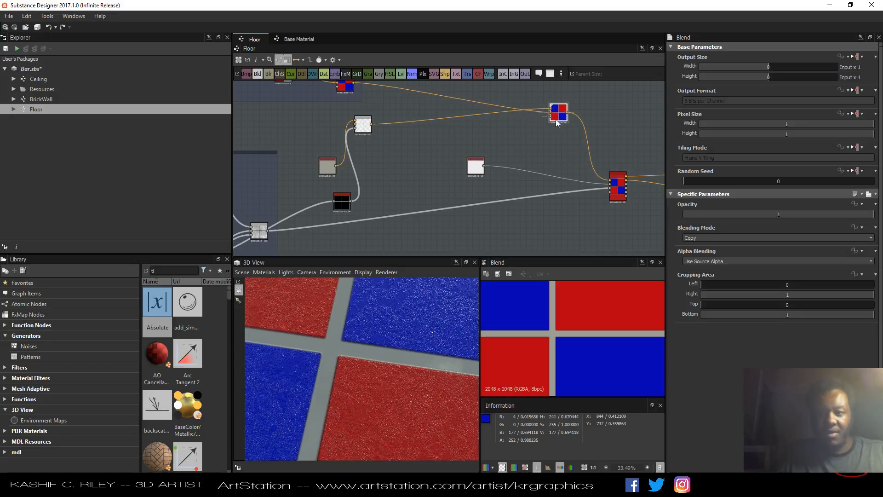
{"action": "left_click_drag", "start_coordinate": [477, 171], "coordinate": [557, 182]}
{"action": "scroll", "coordinate": [576, 183], "scroll_direction": "up", "scroll_amount": 5}
{"action": "scroll", "coordinate": [530, 174], "scroll_direction": "down", "scroll_amount": 7}
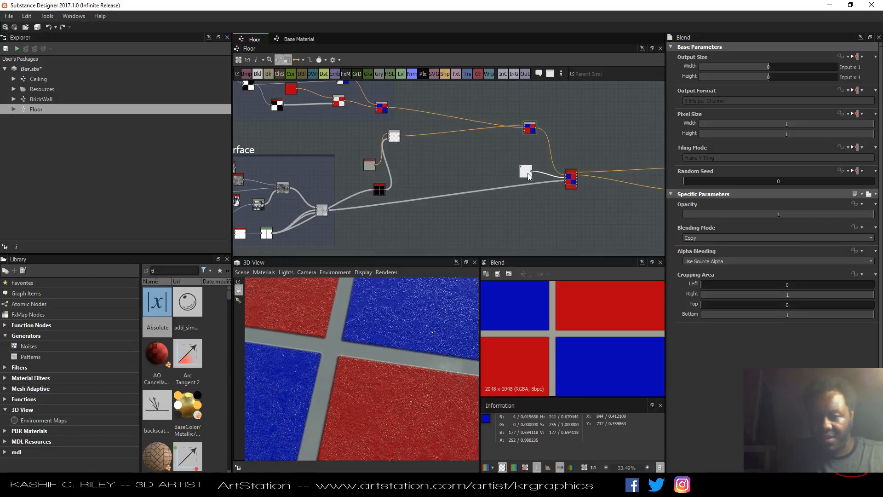
{"action": "middle_click_drag", "start_coordinate": [463, 150], "coordinate": [487, 155]}
{"action": "scroll", "coordinate": [451, 164], "scroll_direction": "up", "scroll_amount": 3}
{"action": "left_click_drag", "start_coordinate": [390, 128], "coordinate": [468, 191]}
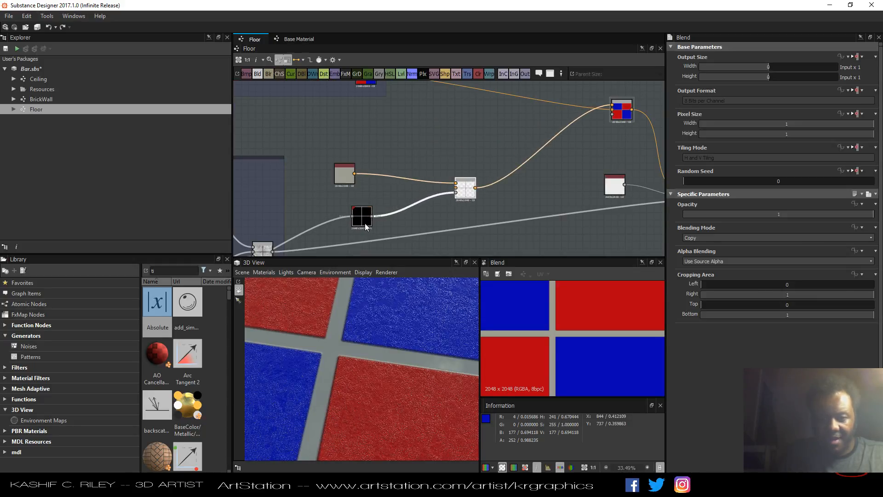
{"action": "left_click_drag", "start_coordinate": [362, 217], "coordinate": [354, 230]}
{"action": "mouse_move", "coordinate": [343, 179]}
{"action": "left_mouse_down"}
{"action": "mouse_move", "coordinate": [357, 197]}
{"action": "mouse_move", "coordinate": [347, 195]}
{"action": "left_mouse_up"}
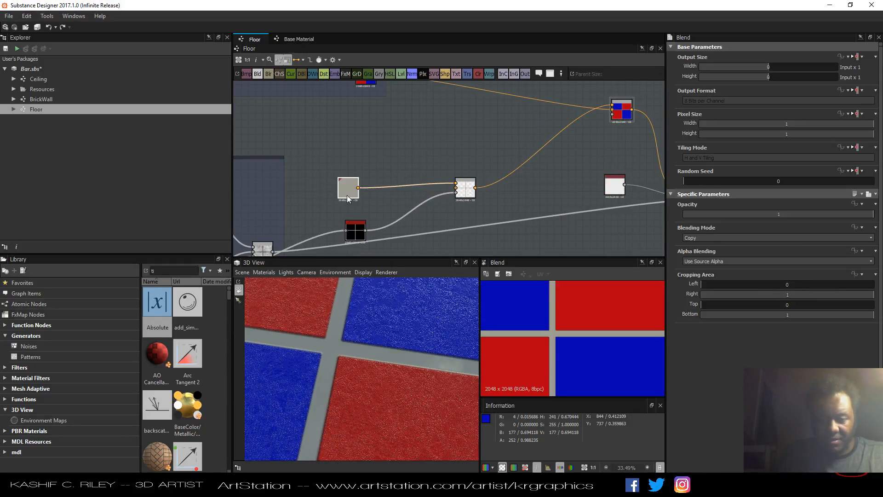
{"action": "middle_click_drag", "start_coordinate": [421, 187], "coordinate": [422, 164]}
{"action": "scroll", "coordinate": [360, 151], "scroll_direction": "down", "scroll_amount": 2}
{"action": "scroll", "coordinate": [363, 151], "scroll_direction": "up", "scroll_amount": 1}
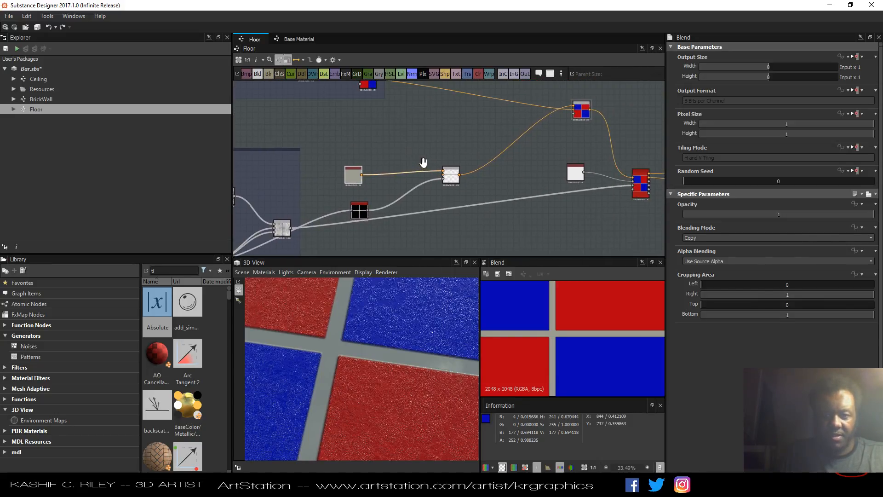
Search the library for noise and browse the available noise generators.
{"action": "double_click", "coordinate": [193, 272]}
{"action": "type", "text": "noise"}
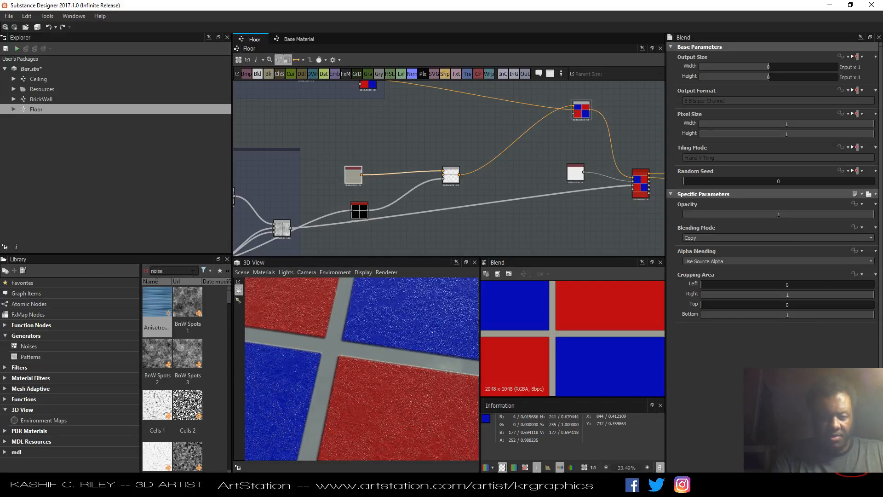
{"action": "scroll", "coordinate": [202, 329], "scroll_direction": "down", "scroll_amount": 3}
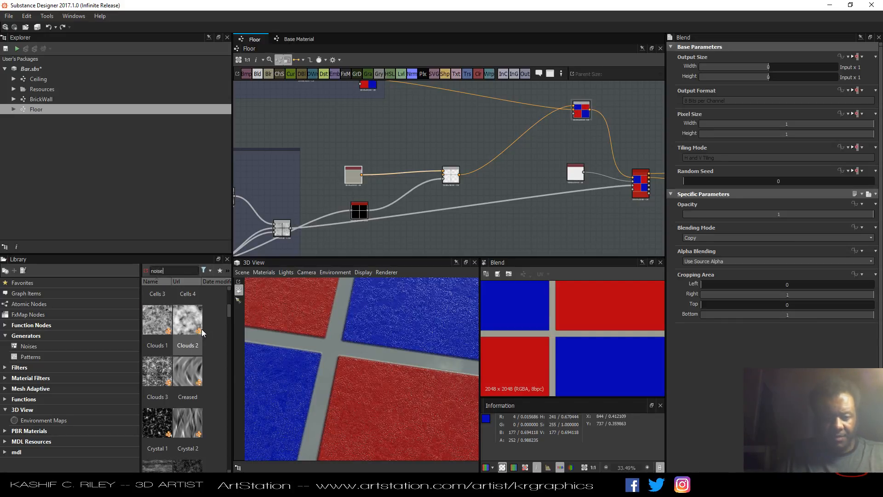
{"action": "scroll", "coordinate": [203, 329], "scroll_direction": "down", "scroll_amount": 4}
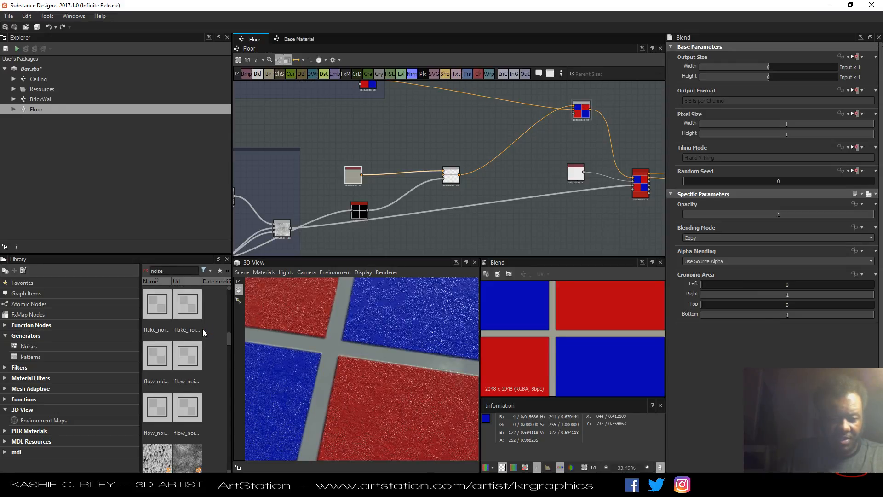
{"action": "scroll", "coordinate": [202, 329], "scroll_direction": "down", "scroll_amount": 10}
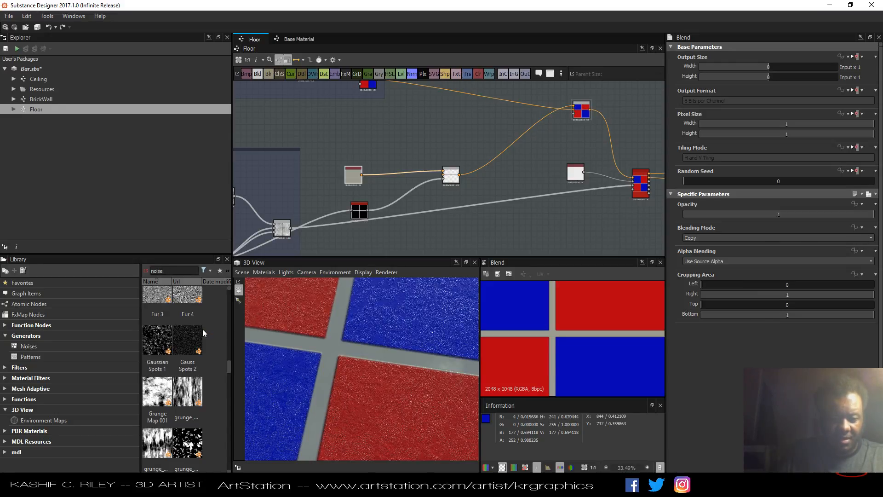
{"action": "scroll", "coordinate": [203, 329], "scroll_direction": "down", "scroll_amount": 4}
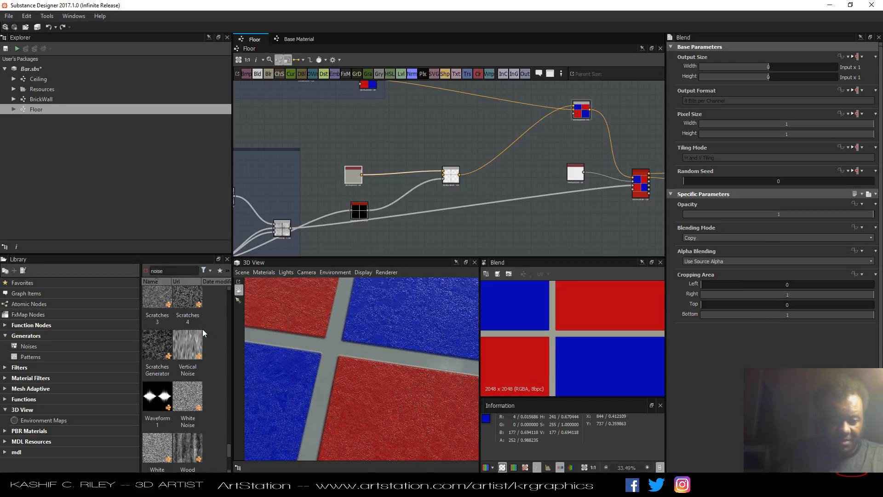
Add a Perlin Noise Zoom generator from the noise library into the graph.
{"action": "scroll", "coordinate": [202, 329], "scroll_direction": "up", "scroll_amount": 4}
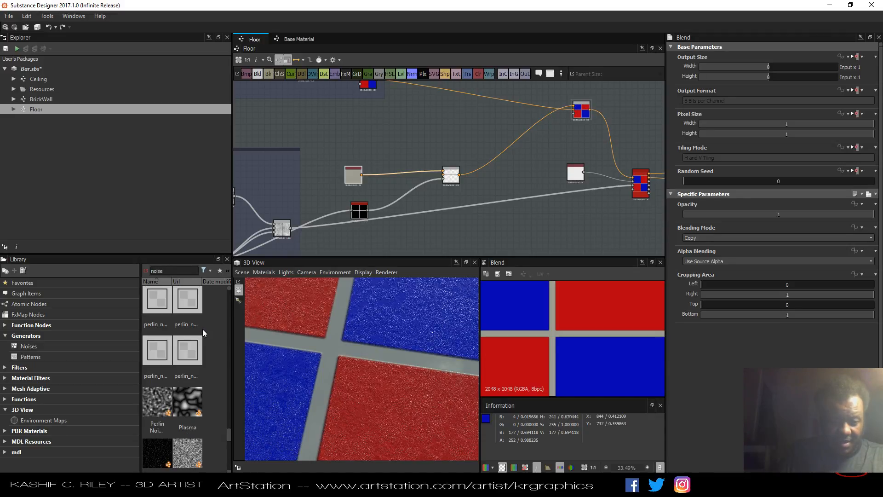
{"action": "scroll", "coordinate": [208, 365], "scroll_direction": "down", "scroll_amount": 2}
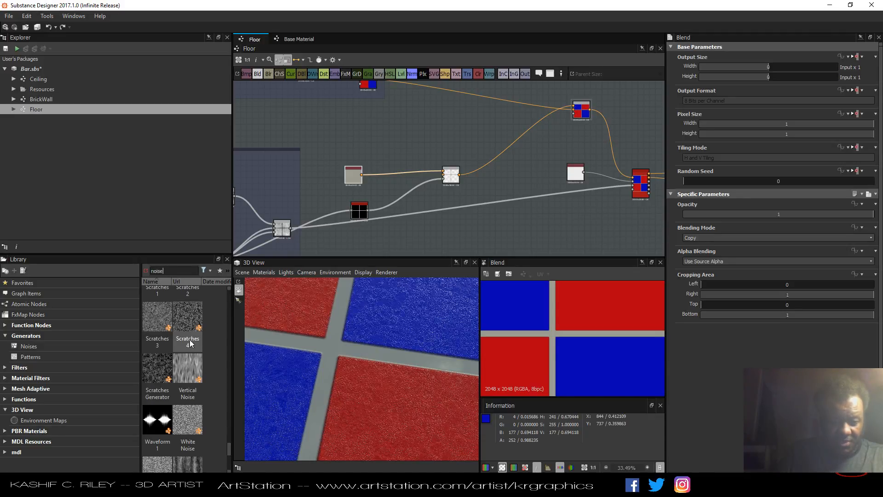
{"action": "scroll", "coordinate": [201, 344], "scroll_direction": "up", "scroll_amount": 2}
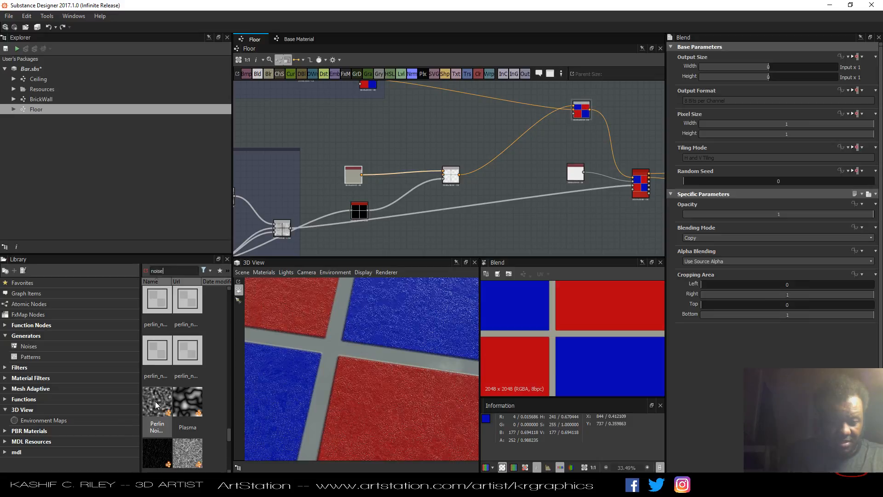
{"action": "left_click_drag", "start_coordinate": [155, 401], "coordinate": [376, 125]}
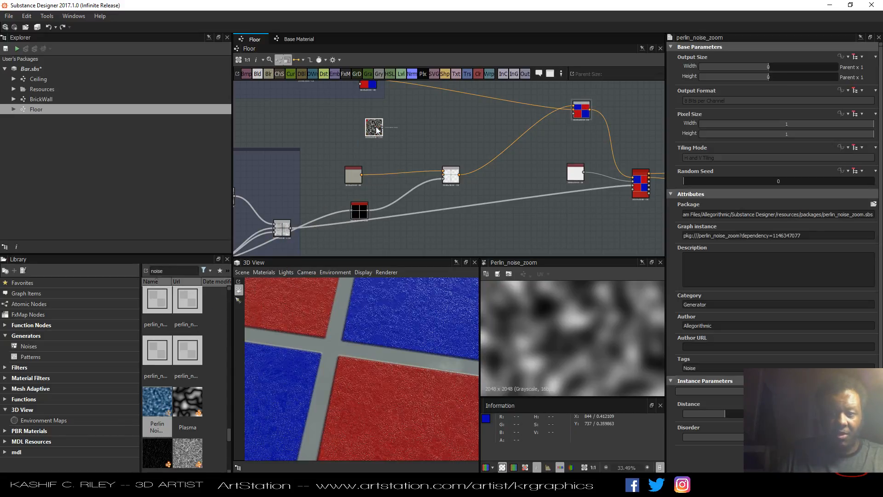
Reconnect the Uniform Color node to the other input of the Blend it feeds, then inspect the 3D view.
{"action": "scroll", "coordinate": [396, 145], "scroll_direction": "up", "scroll_amount": 1}
{"action": "scroll", "coordinate": [397, 145], "scroll_direction": "up", "scroll_amount": 2}
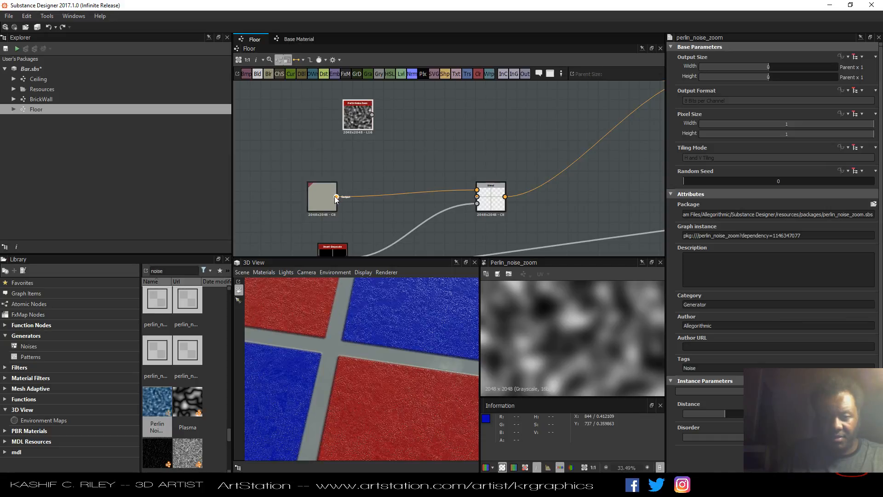
{"action": "left_click_drag", "start_coordinate": [438, 193], "coordinate": [476, 196]}
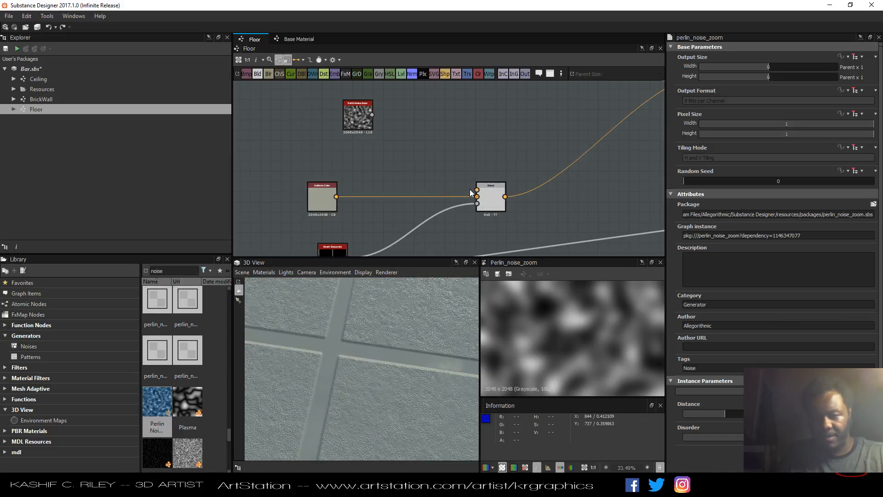
{"action": "scroll", "coordinate": [392, 359], "scroll_direction": "down", "scroll_amount": 8}
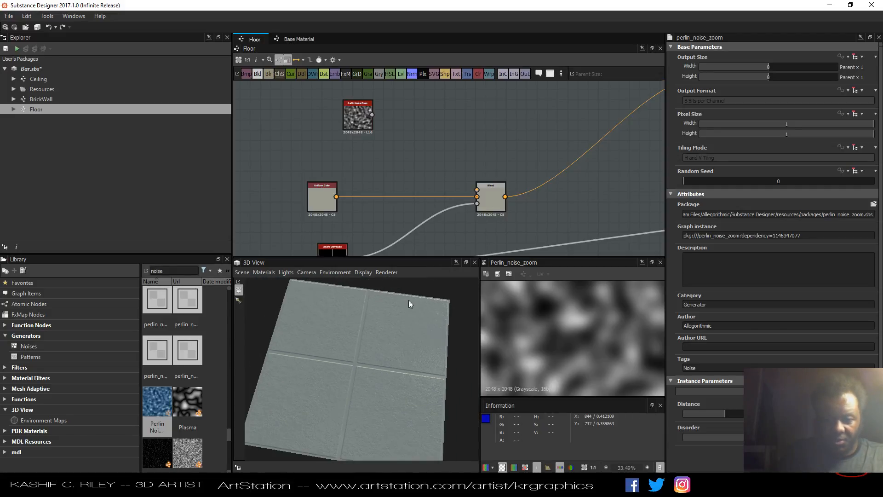
{"action": "left_click_drag", "start_coordinate": [382, 364], "coordinate": [359, 369]}
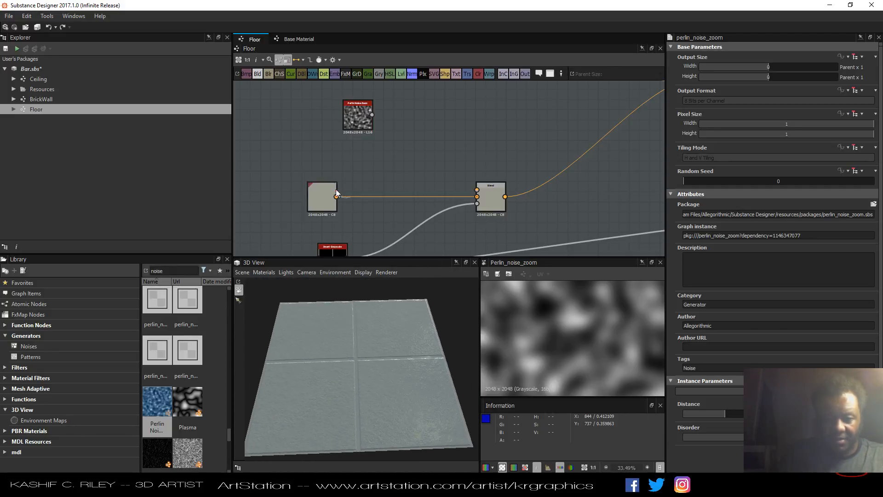
Reposition the Blend fed by the Uniform Color higher in the graph.
{"action": "middle_click_drag", "start_coordinate": [349, 174], "coordinate": [408, 148]}
{"action": "scroll", "coordinate": [405, 157], "scroll_direction": "down", "scroll_amount": 5}
{"action": "scroll", "coordinate": [508, 176], "scroll_direction": "up", "scroll_amount": 3}
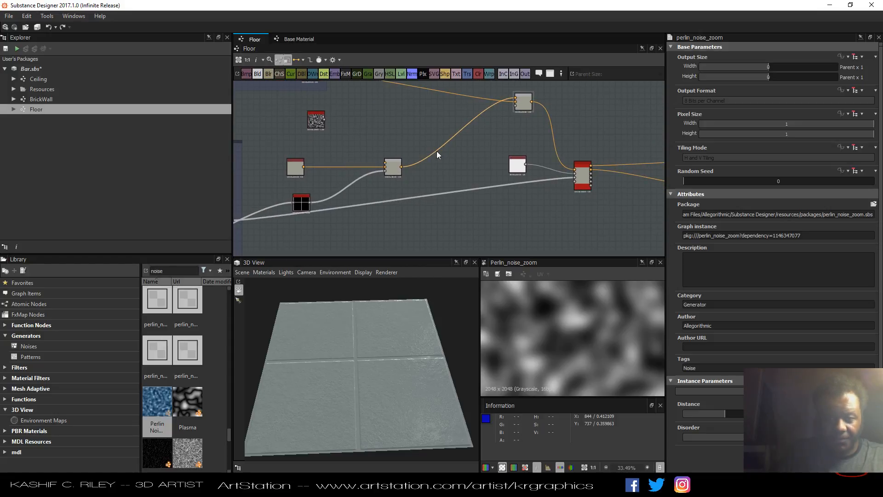
{"action": "left_click_drag", "start_coordinate": [391, 173], "coordinate": [417, 144]}
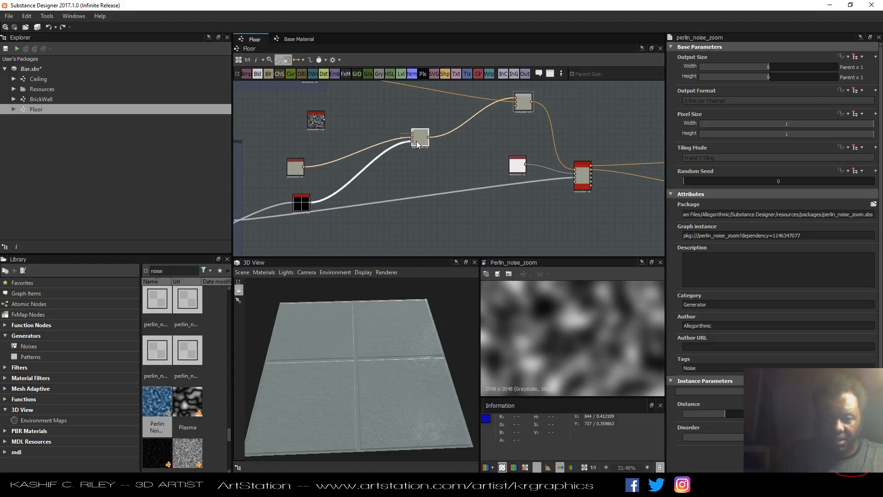
{"action": "middle_click_drag", "start_coordinate": [371, 225], "coordinate": [402, 219]}
{"action": "left_click", "coordinate": [402, 218]}
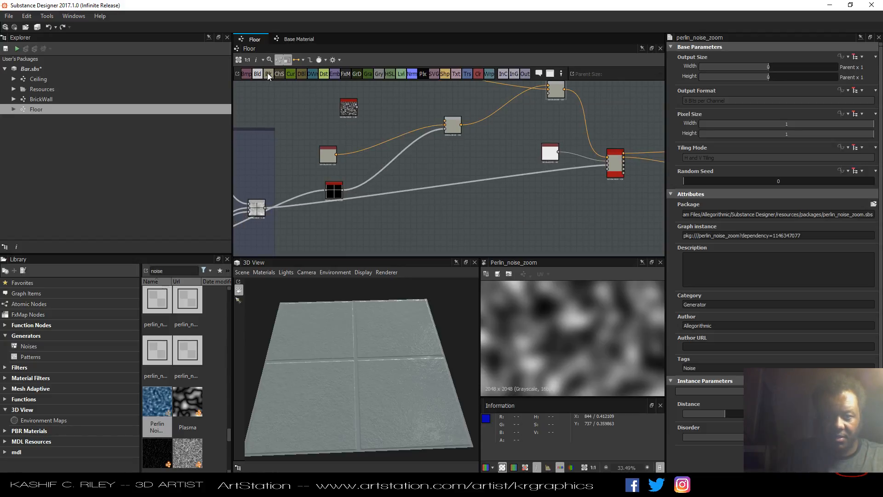
Add a new Blend node and connect the tile pattern, Invert Grayscale and Perlin Noise Zoom into it.
{"action": "left_click_drag", "start_coordinate": [419, 214], "coordinate": [420, 216]}
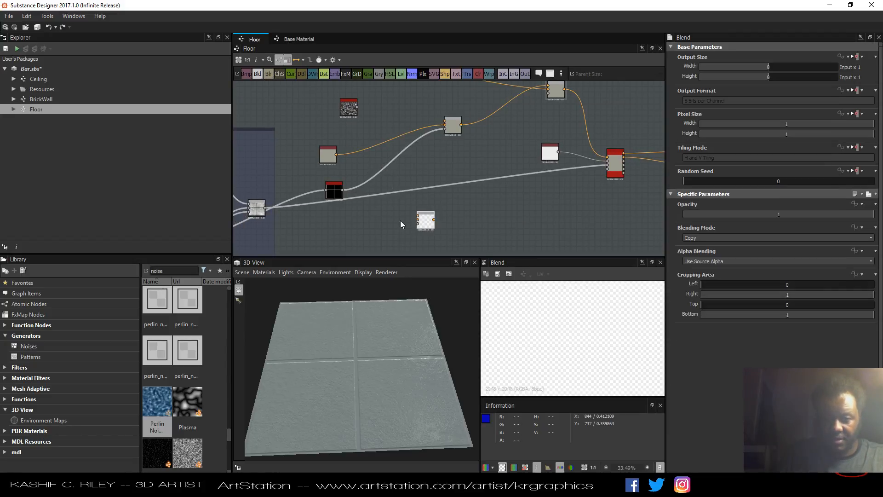
{"action": "left_click_drag", "start_coordinate": [266, 209], "coordinate": [418, 219]}
{"action": "left_click_drag", "start_coordinate": [340, 190], "coordinate": [325, 184]}
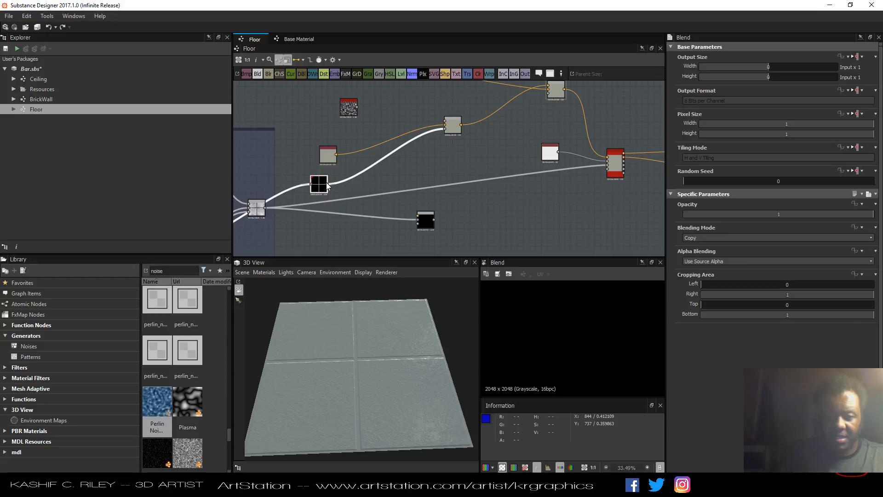
{"action": "left_click_drag", "start_coordinate": [398, 233], "coordinate": [418, 225]}
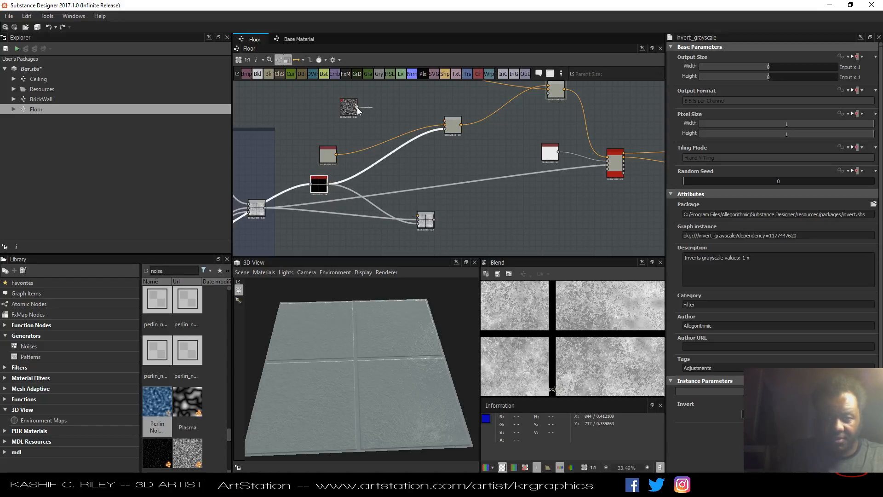
{"action": "left_click_drag", "start_coordinate": [357, 108], "coordinate": [418, 217]}
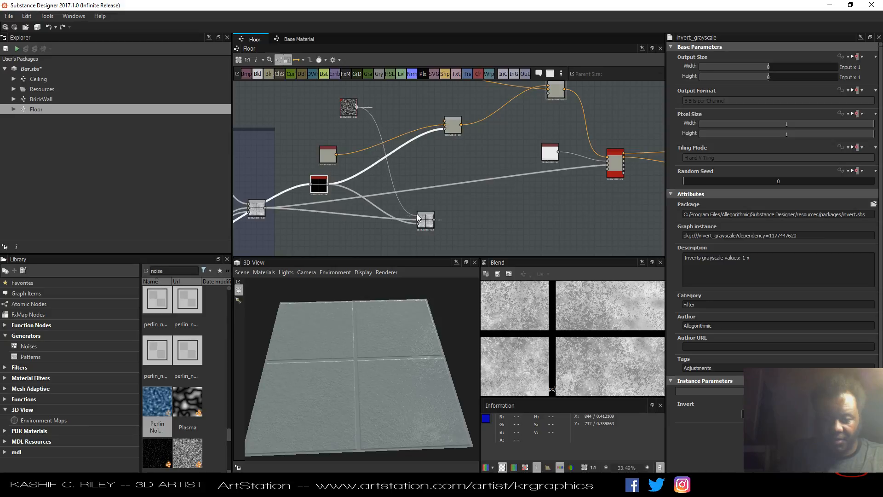
Increase the Perlin Noise Zoom's Distance parameter.
{"action": "double_click", "coordinate": [344, 112]}
{"action": "left_click", "coordinate": [420, 219]}
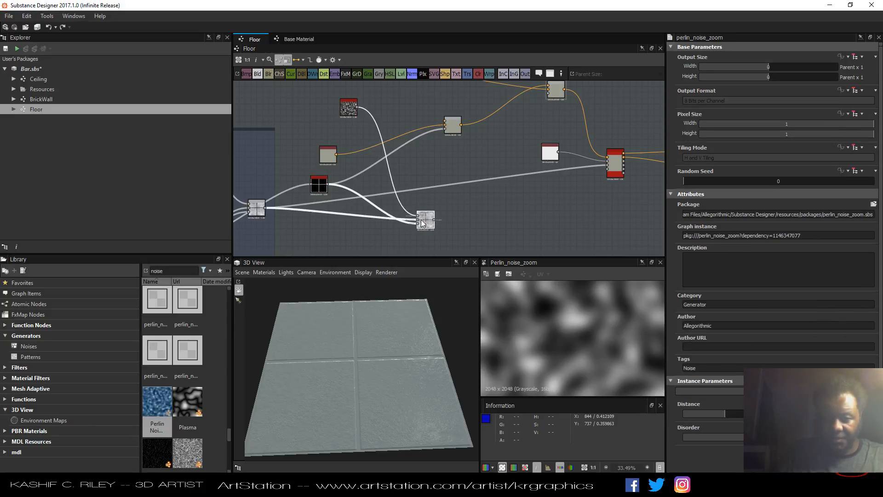
{"action": "left_click", "coordinate": [350, 113]}
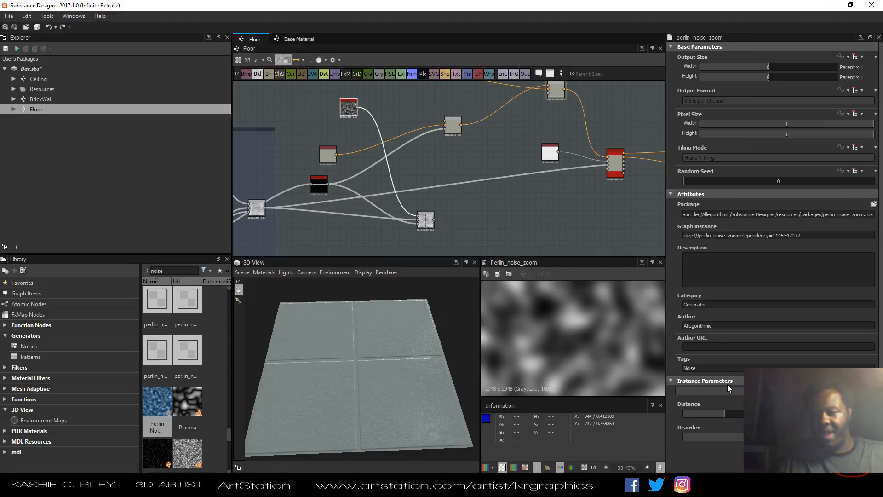
{"action": "left_click_drag", "start_coordinate": [721, 413], "coordinate": [782, 414]}
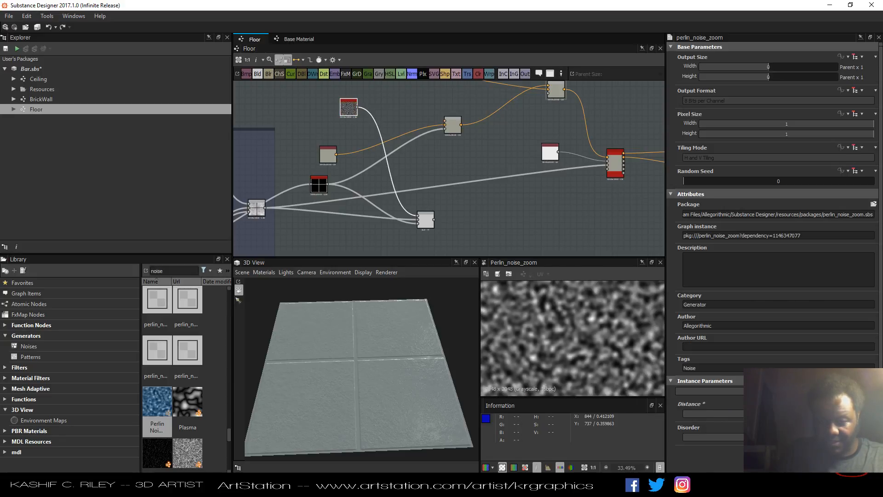
Preview the new Blend and adjust the Perlin Noise Zoom's Disorder parameter.
{"action": "double_click", "coordinate": [432, 226]}
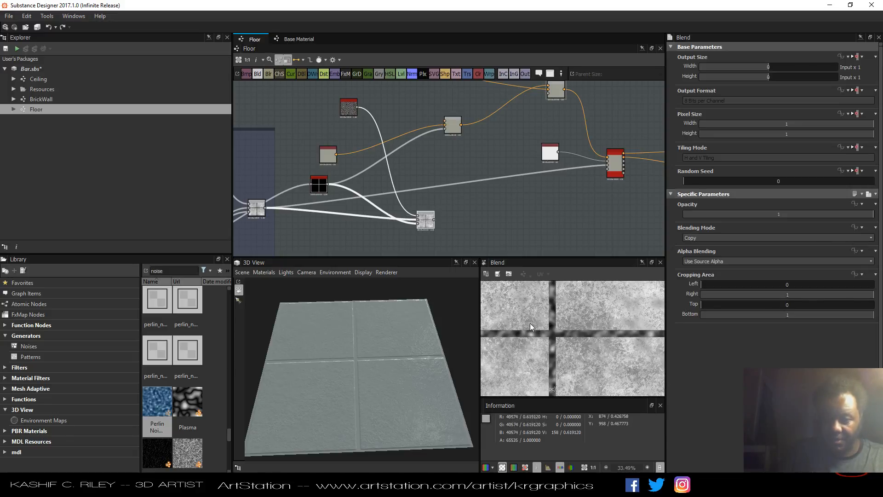
{"action": "left_click", "coordinate": [348, 107]}
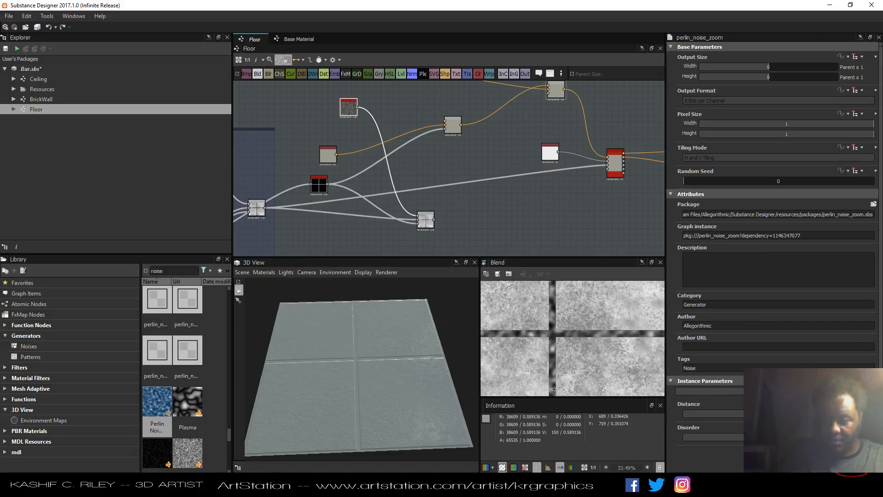
{"action": "left_click_drag", "start_coordinate": [754, 414], "coordinate": [801, 437]}
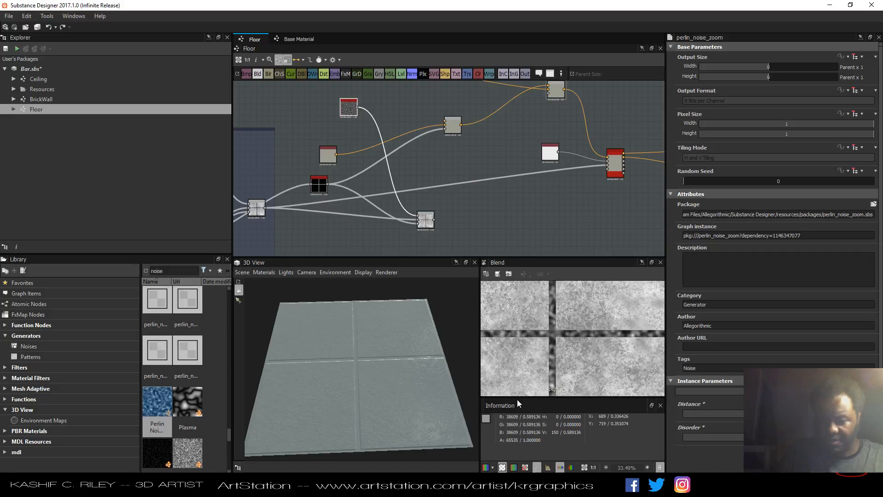
Add a White Noise generator and connect it into the new Blend.
{"action": "scroll", "coordinate": [193, 349], "scroll_direction": "down", "scroll_amount": 5}
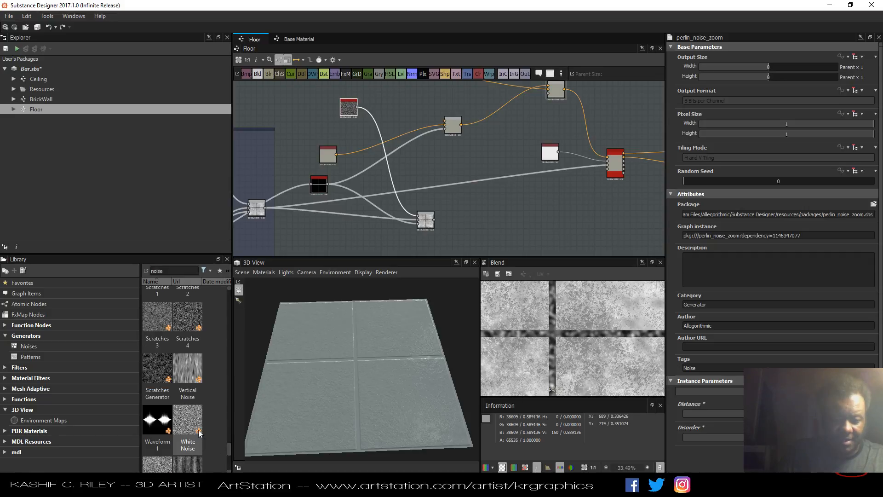
{"action": "left_click_drag", "start_coordinate": [188, 420], "coordinate": [330, 237]}
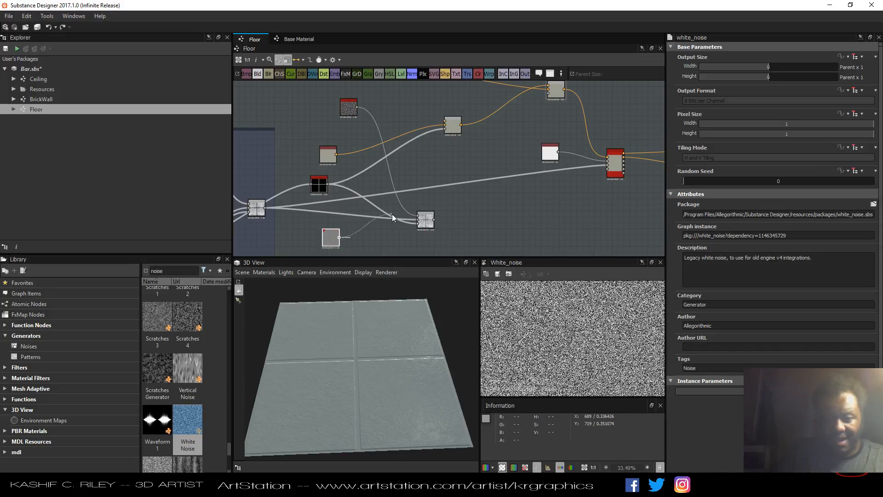
{"action": "left_click_drag", "start_coordinate": [392, 217], "coordinate": [419, 216]}
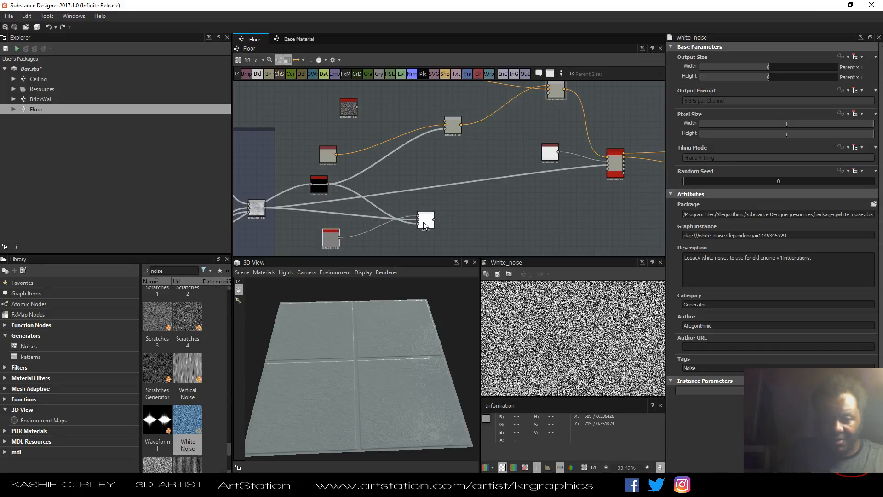
{"action": "left_click", "coordinate": [424, 225]}
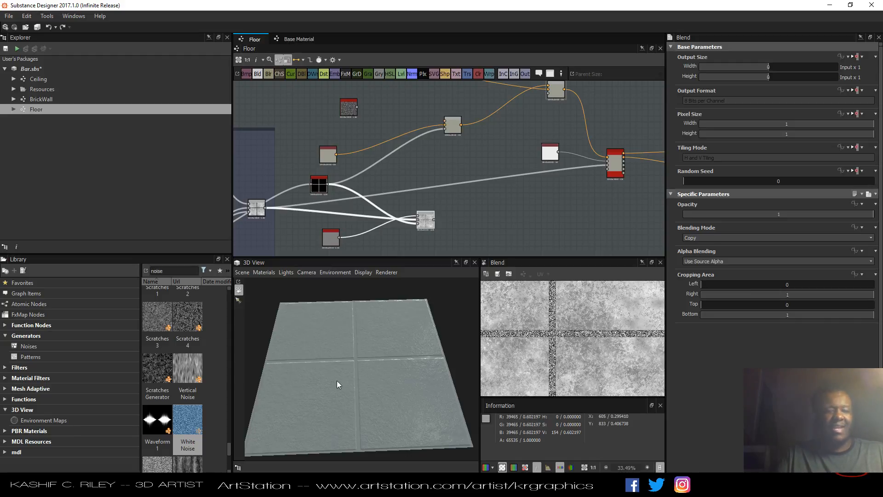
Connect the new Blend's output to an input of the base material node.
{"action": "left_click_drag", "start_coordinate": [411, 338], "coordinate": [432, 353]}
{"action": "scroll", "coordinate": [397, 369], "scroll_direction": "up", "scroll_amount": 6}
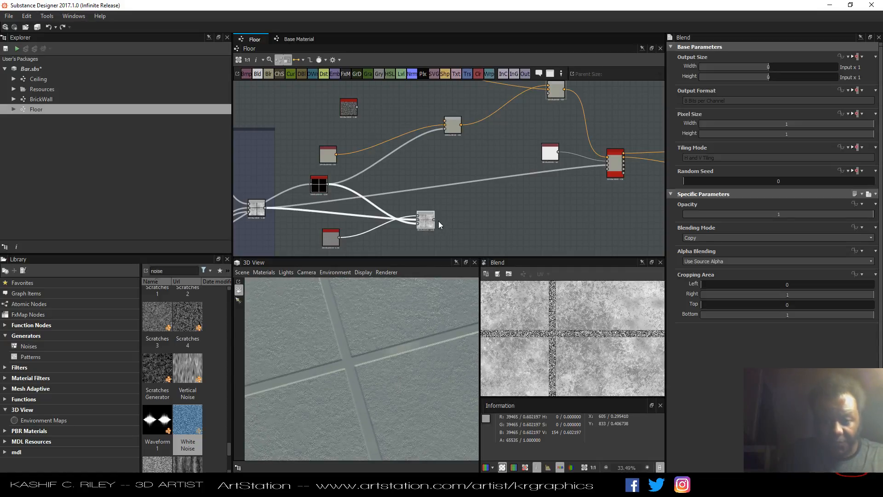
{"action": "left_click_drag", "start_coordinate": [434, 219], "coordinate": [608, 168]}
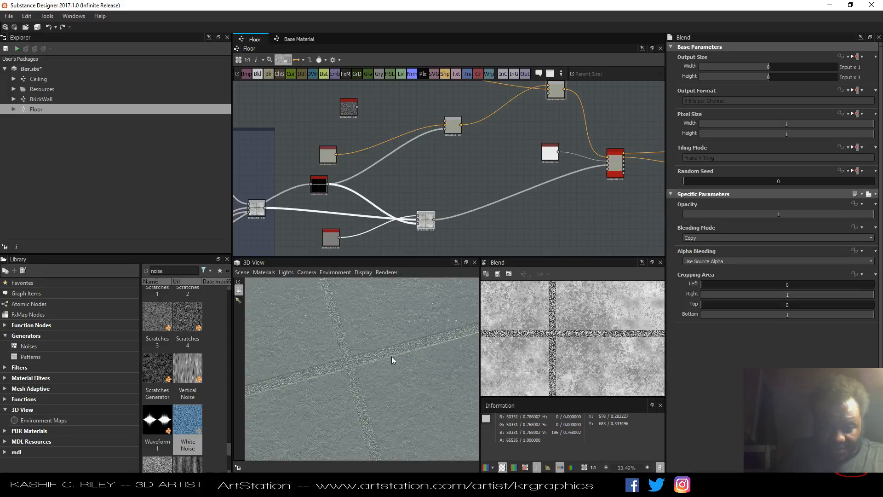
Set the new Blend's opacity to 0.6.
{"action": "left_click_drag", "start_coordinate": [391, 357], "coordinate": [352, 385]}
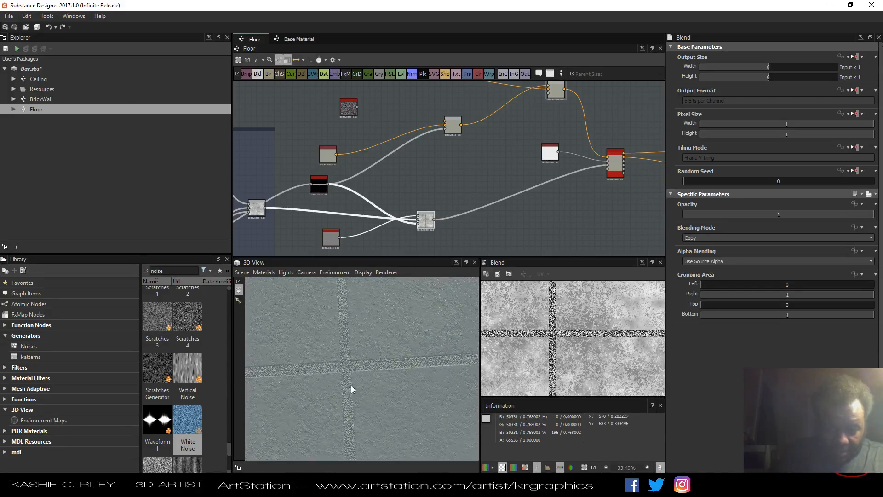
{"action": "scroll", "coordinate": [349, 382], "scroll_direction": "up", "scroll_amount": 5}
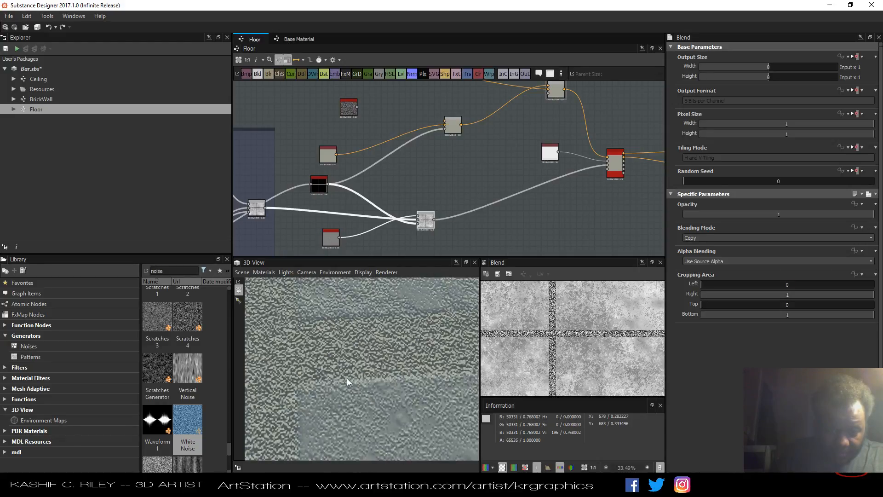
{"action": "scroll", "coordinate": [347, 378], "scroll_direction": "down", "scroll_amount": 5}
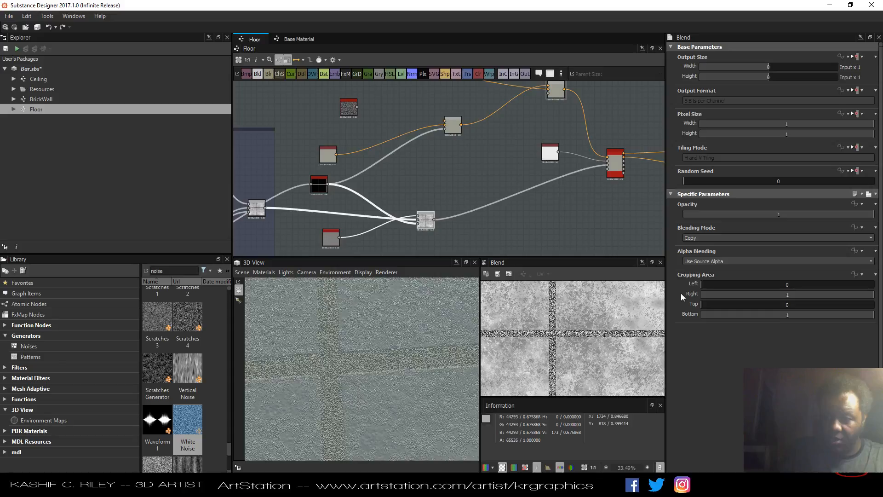
{"action": "left_click_drag", "start_coordinate": [856, 214], "coordinate": [798, 216]}
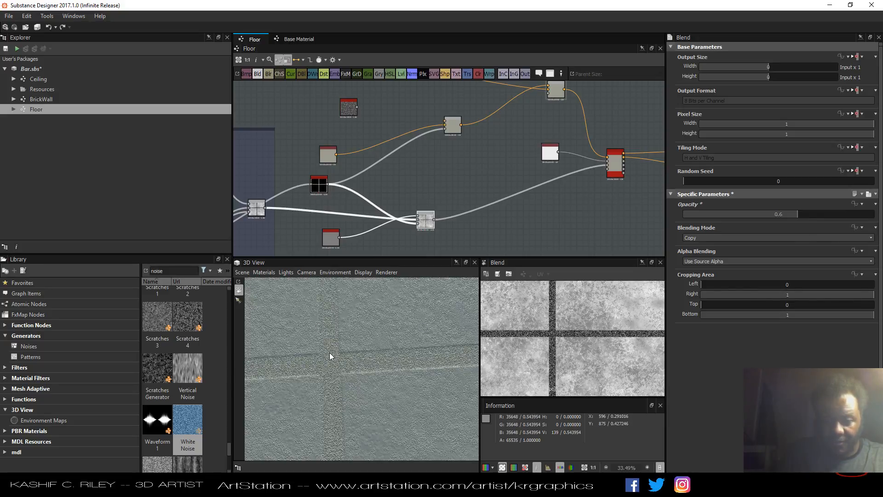
Open the base material's Height settings and adjust its Height Range.
{"action": "mouse_move", "coordinate": [377, 198]}
{"action": "middle_mouse_down"}
{"action": "mouse_move", "coordinate": [540, 177]}
{"action": "mouse_move", "coordinate": [434, 178]}
{"action": "mouse_move", "coordinate": [386, 192]}
{"action": "middle_mouse_up"}
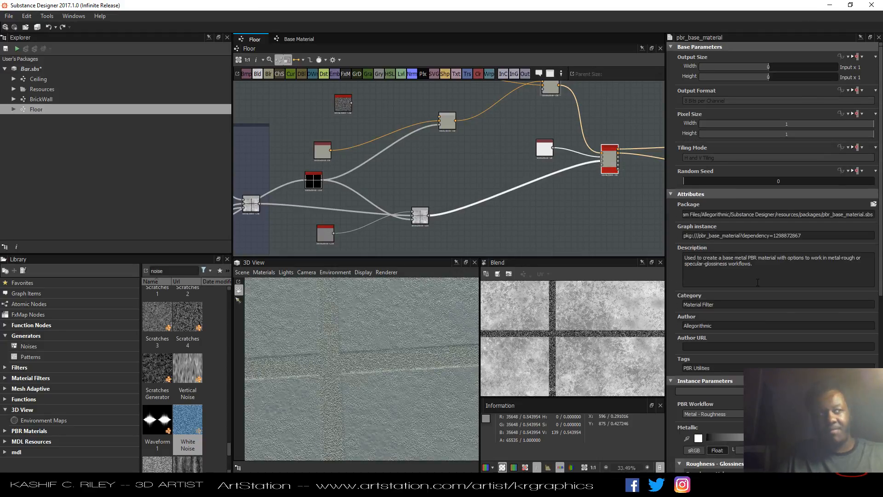
{"action": "scroll", "coordinate": [780, 307], "scroll_direction": "down", "scroll_amount": 5}
{"action": "scroll", "coordinate": [780, 307], "scroll_direction": "down", "scroll_amount": 1}
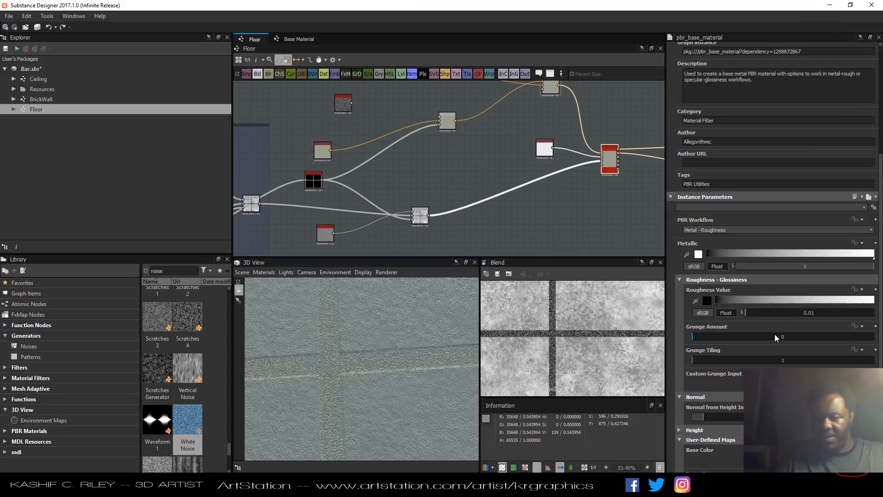
{"action": "scroll", "coordinate": [775, 333], "scroll_direction": "down", "scroll_amount": 1}
{"action": "scroll", "coordinate": [774, 333], "scroll_direction": "down", "scroll_amount": 1}
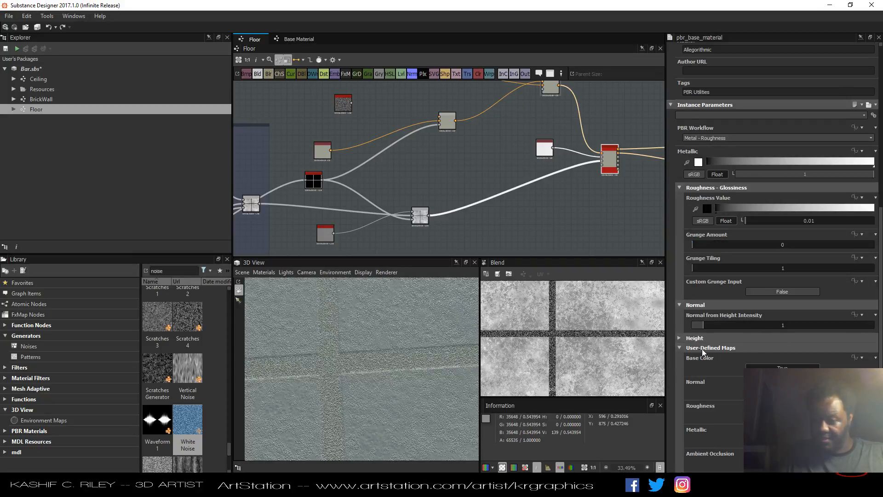
{"action": "left_click", "coordinate": [679, 338]}
{"action": "left_click", "coordinate": [784, 381]}
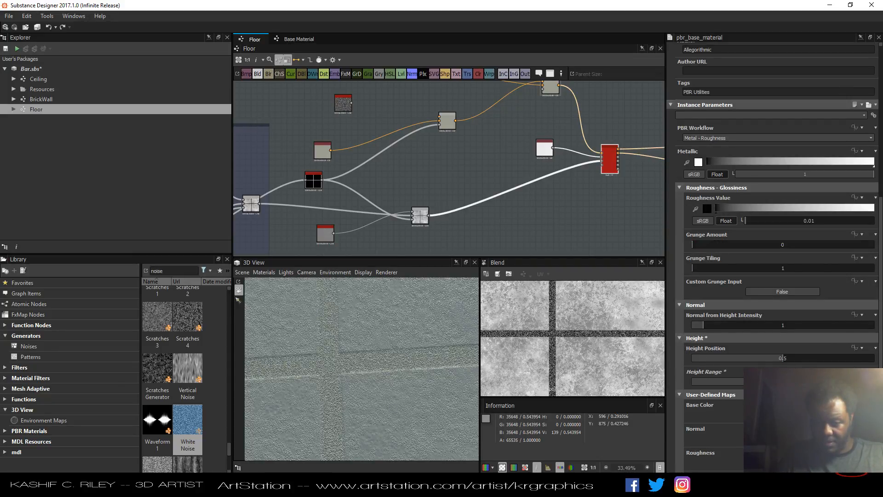
Set the base material's Normal from Height Intensity to 2 and its Height Position to 0.5.
{"action": "left_click_drag", "start_coordinate": [839, 358], "coordinate": [880, 360]}
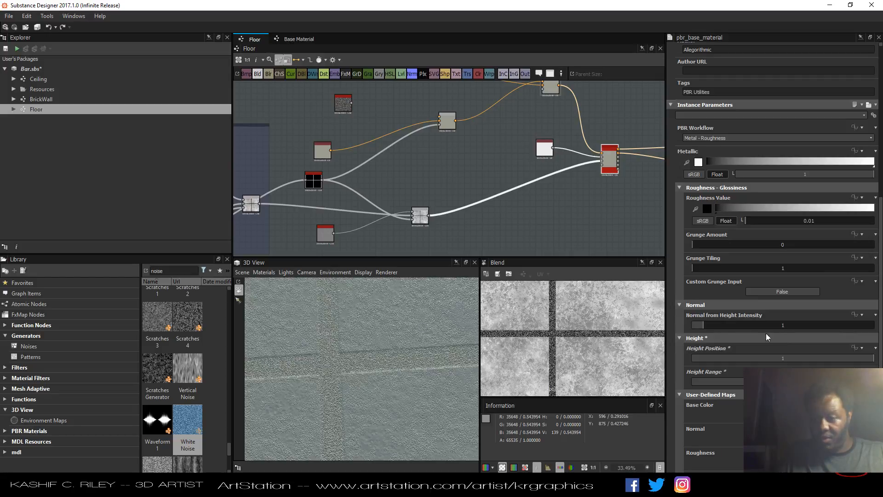
{"action": "left_click", "coordinate": [738, 325]}
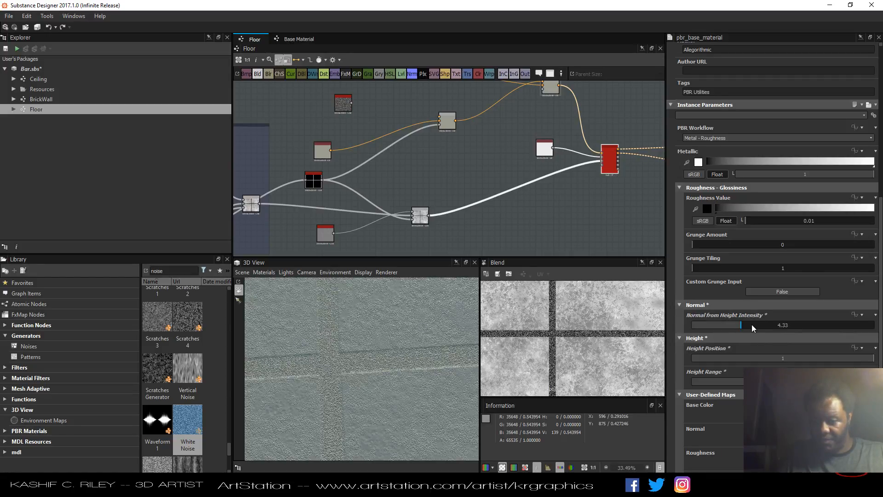
{"action": "left_click_drag", "start_coordinate": [758, 326], "coordinate": [727, 329]}
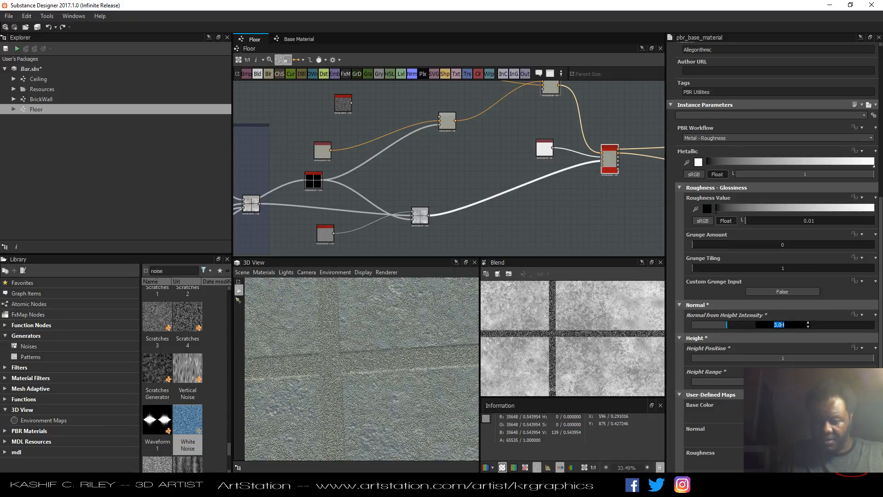
{"action": "type", "text": "2"}
{"action": "key", "text": "Tab"}
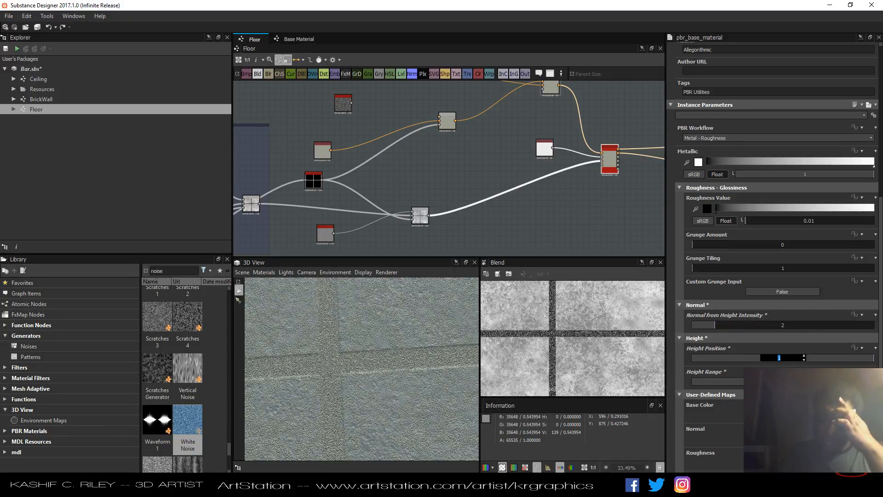
{"action": "key", "text": "Return"}
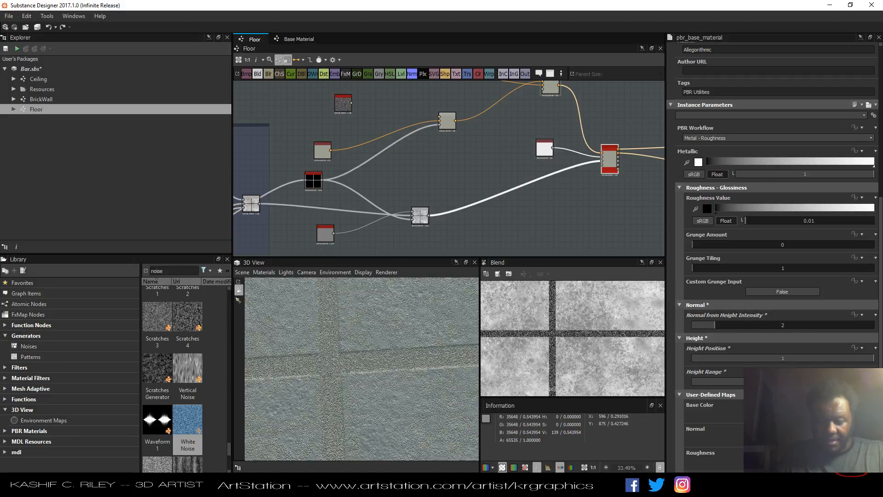
{"action": "left_click", "coordinate": [787, 358]}
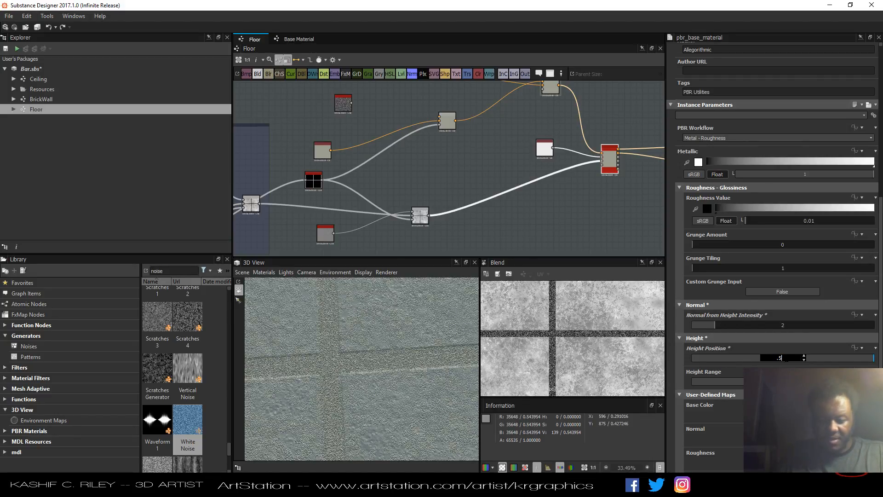
{"action": "type", "text": "0.5"}
{"action": "key", "text": "Return"}
Rearrange the Blend nodes in the graph to tidy the connections leading into the base material.
{"action": "left_click_drag", "start_coordinate": [385, 362], "coordinate": [366, 352]}
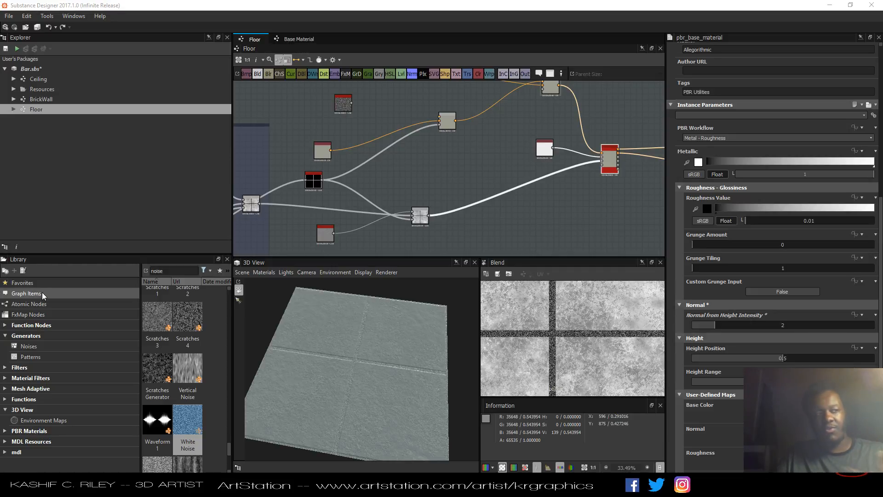
{"action": "middle_click_drag", "start_coordinate": [485, 160], "coordinate": [465, 196]}
{"action": "left_click_drag", "start_coordinate": [430, 169], "coordinate": [379, 193]}
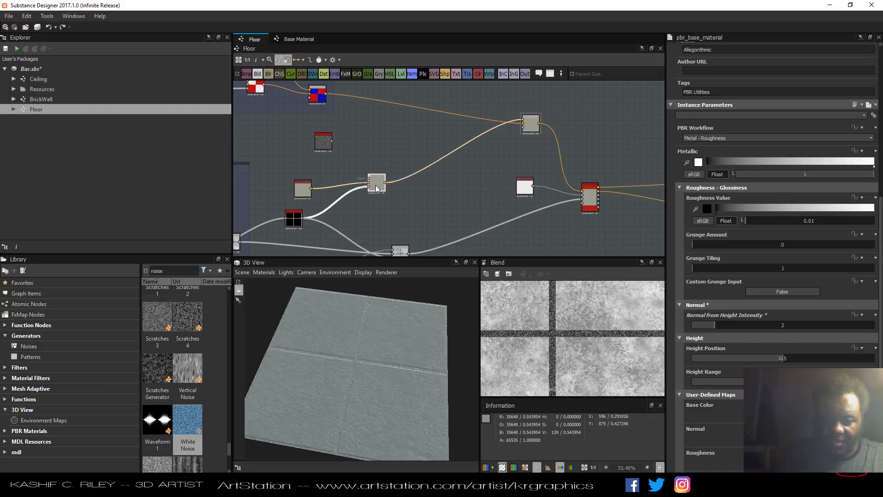
{"action": "left_click", "coordinate": [529, 128]}
{"action": "left_click_drag", "start_coordinate": [529, 128], "coordinate": [488, 133]}
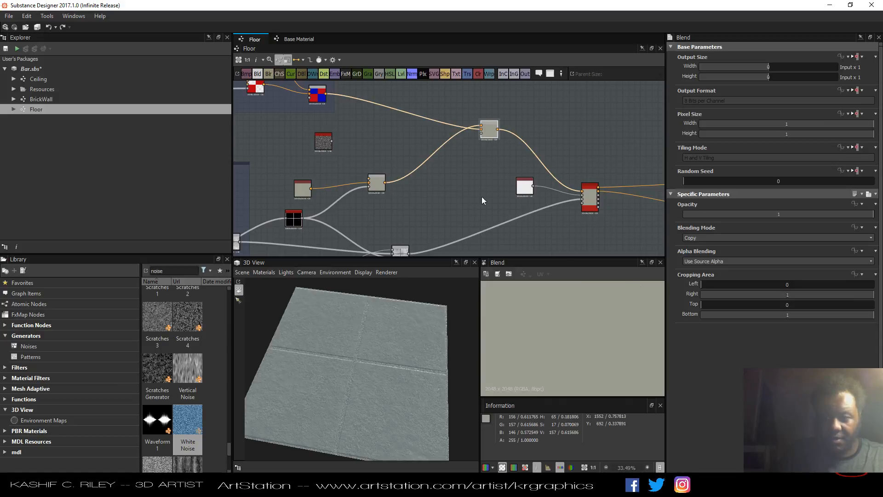
{"action": "middle_click_drag", "start_coordinate": [408, 223], "coordinate": [437, 205]}
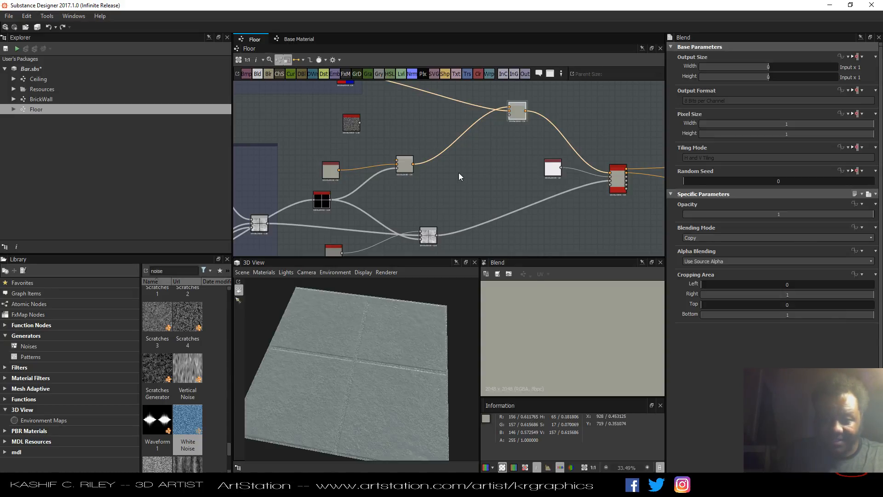
{"action": "scroll", "coordinate": [459, 173], "scroll_direction": "down", "scroll_amount": 1}
{"action": "middle_click_drag", "start_coordinate": [515, 185], "coordinate": [533, 200]}
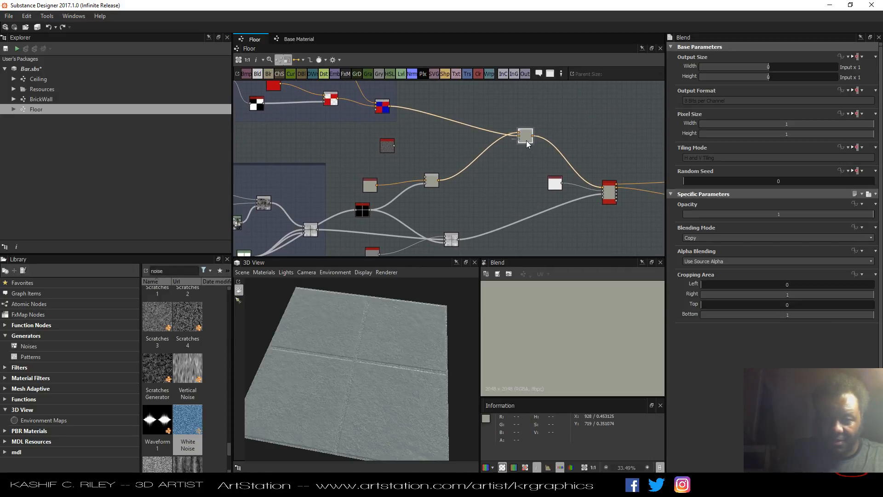
{"action": "left_click_drag", "start_coordinate": [433, 181], "coordinate": [444, 158]}
{"action": "middle_click_drag", "start_coordinate": [443, 205], "coordinate": [497, 163]}
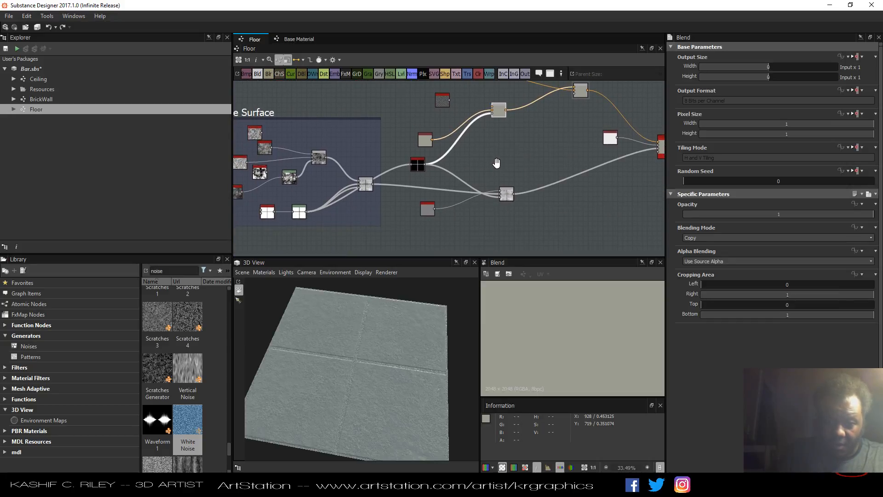
Connect the black-and-white tile node's output into the upper Blend node that feeds the base material's color.
{"action": "left_click_drag", "start_coordinate": [306, 211], "coordinate": [574, 93]}
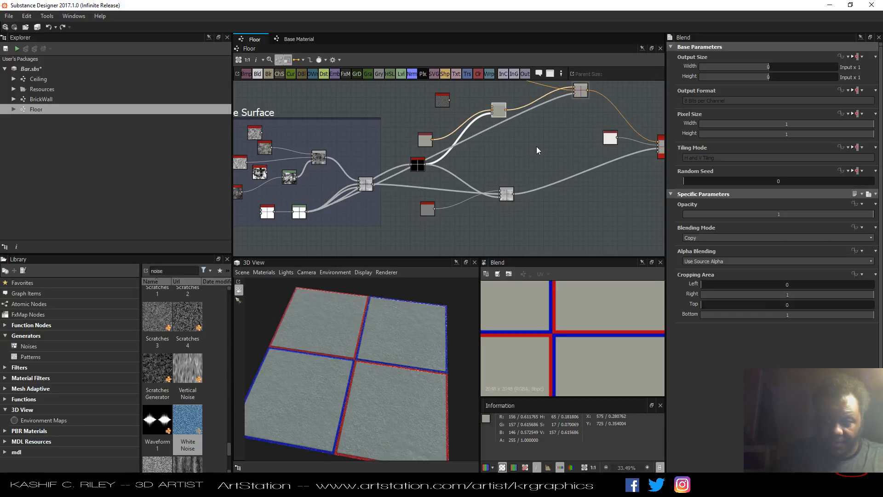
{"action": "key", "text": "ctrl+z"}
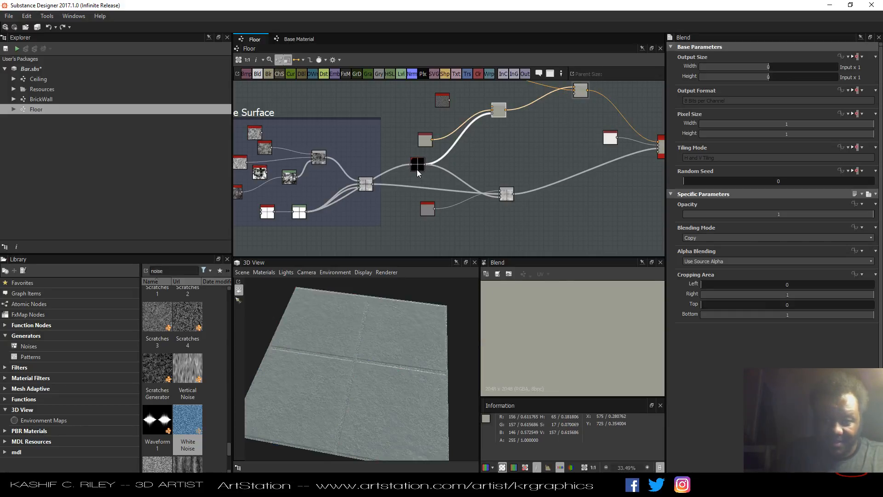
{"action": "left_click_drag", "start_coordinate": [417, 173], "coordinate": [441, 175]}
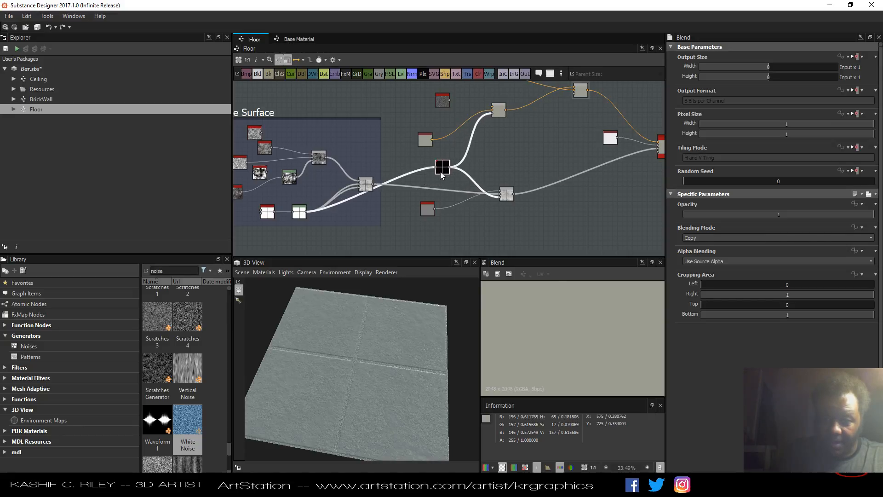
{"action": "middle_click_drag", "start_coordinate": [498, 142], "coordinate": [437, 188]}
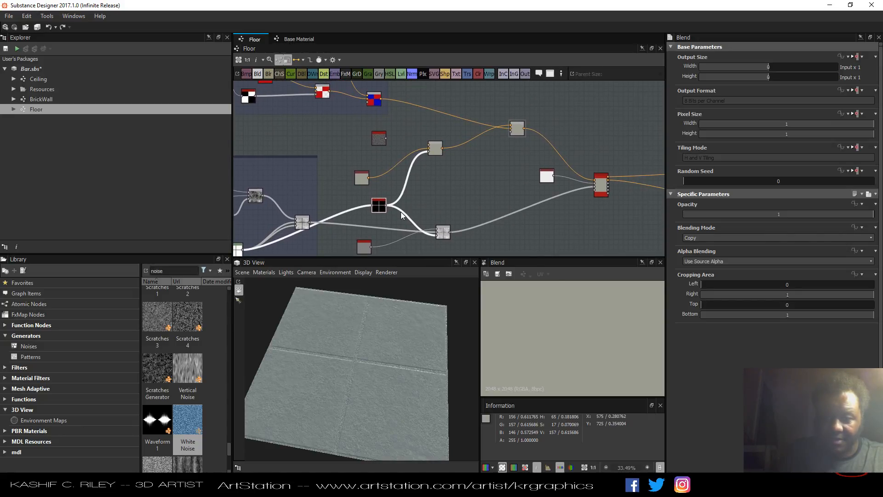
{"action": "left_click_drag", "start_coordinate": [387, 205], "coordinate": [510, 133]}
{"action": "scroll", "coordinate": [565, 334], "scroll_direction": "down", "scroll_amount": 3}
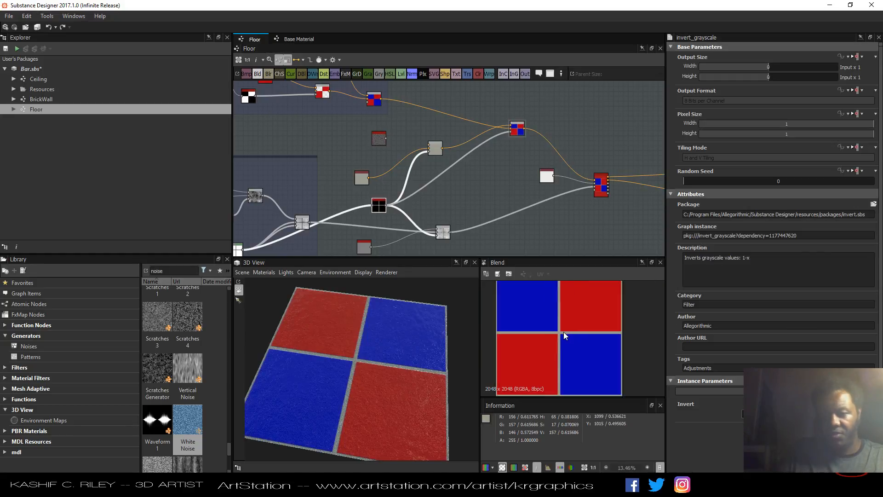
{"action": "scroll", "coordinate": [565, 332], "scroll_direction": "up", "scroll_amount": 2}
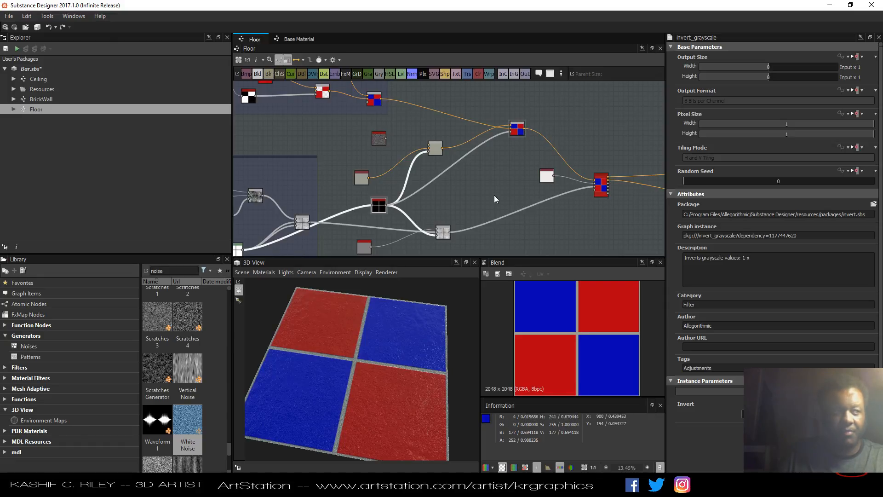
Delete the white Uniform Color node and add an Ambient Occlusion node from the library in its place.
{"action": "left_click", "coordinate": [548, 179]}
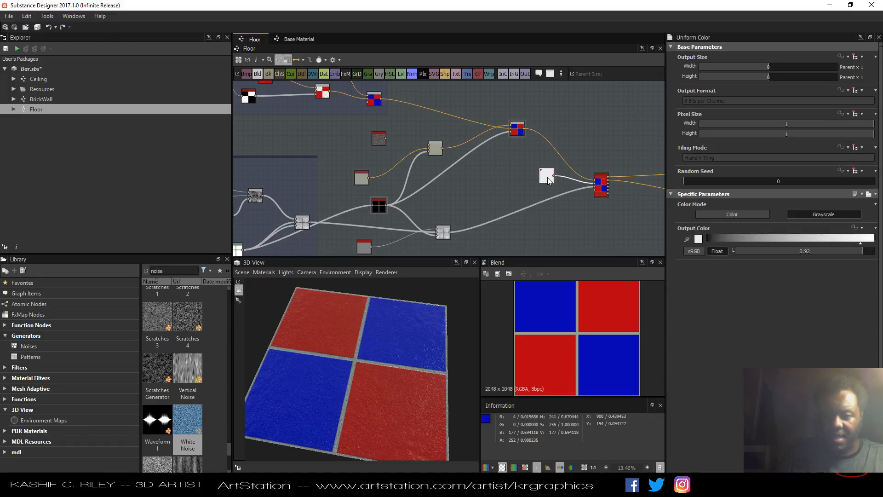
{"action": "key", "text": "Delete"}
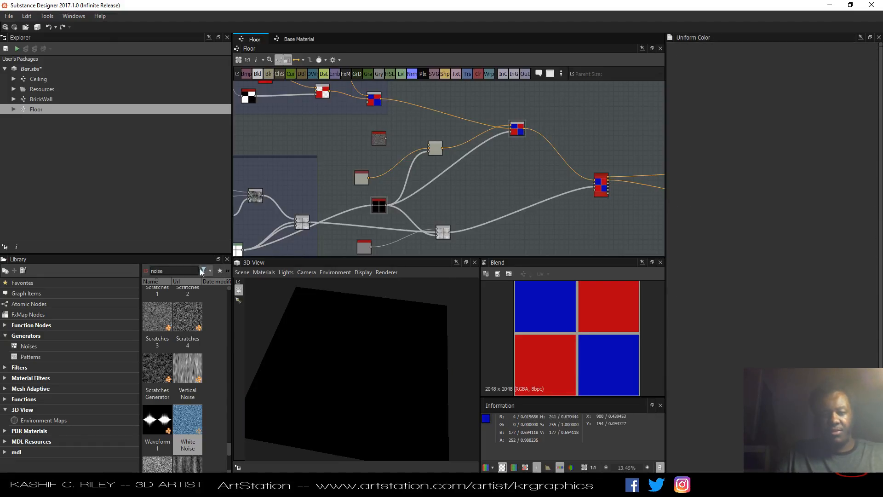
{"action": "left_click", "coordinate": [190, 271]}
{"action": "key", "text": "BackSpace"}
{"action": "key", "text": "BackSpace"}
{"action": "key", "text": "BackSpace"}
{"action": "key", "text": "BackSpace"}
{"action": "key", "text": "BackSpace"}
{"action": "type", "text": "Am"}
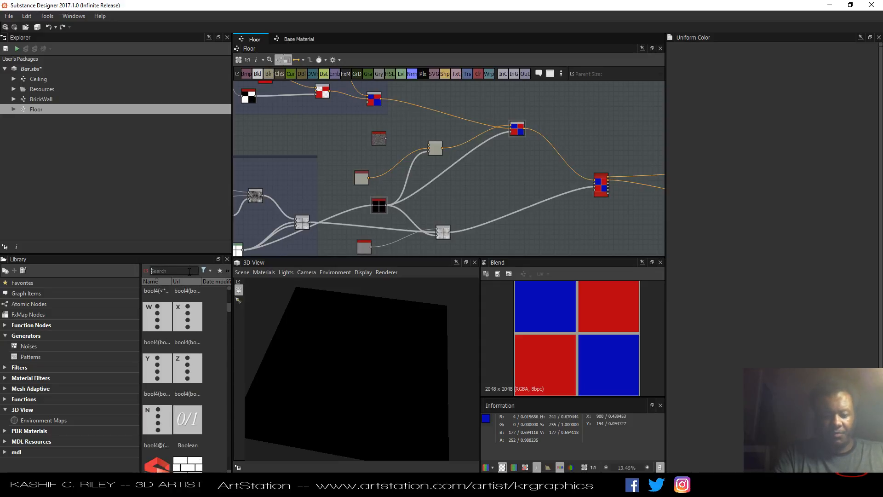
{"action": "type", "text": "b"}
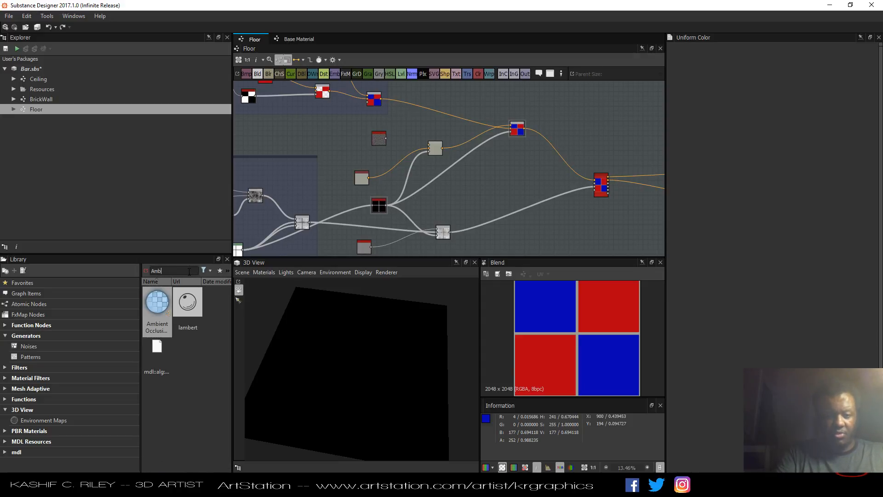
{"action": "left_click_drag", "start_coordinate": [157, 303], "coordinate": [507, 176]}
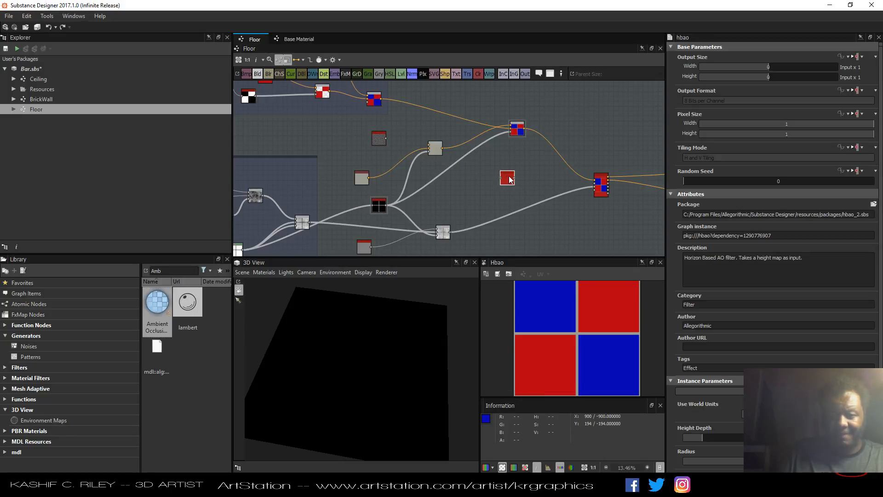
Search the library for curvature and place a Curvature Smooth node beside the Ambient Occlusion node.
{"action": "double_click", "coordinate": [182, 270]}
{"action": "type", "text": "Cur"}
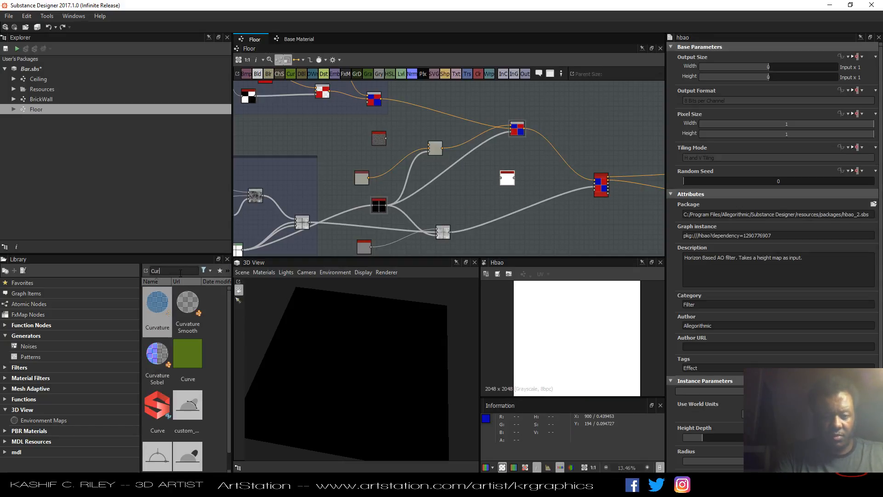
{"action": "left_click_drag", "start_coordinate": [188, 308], "coordinate": [483, 196]}
{"action": "scroll", "coordinate": [481, 194], "scroll_direction": "up", "scroll_amount": 5}
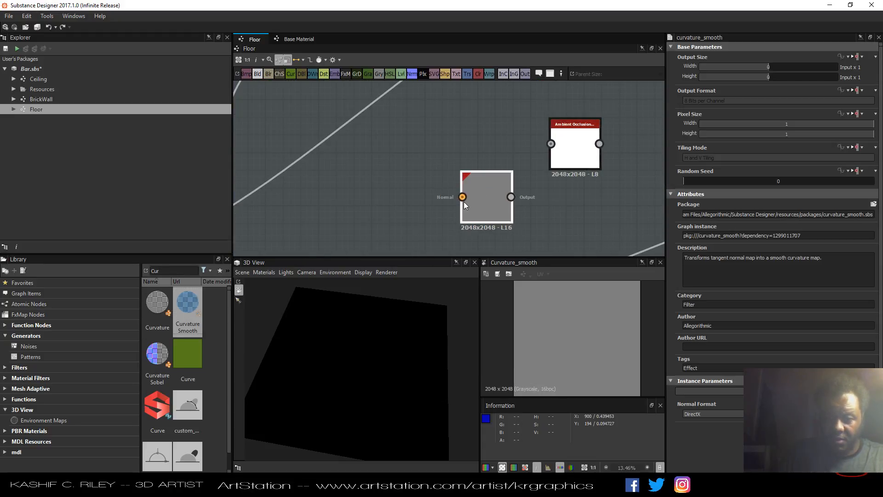
{"action": "scroll", "coordinate": [471, 198], "scroll_direction": "down", "scroll_amount": 5}
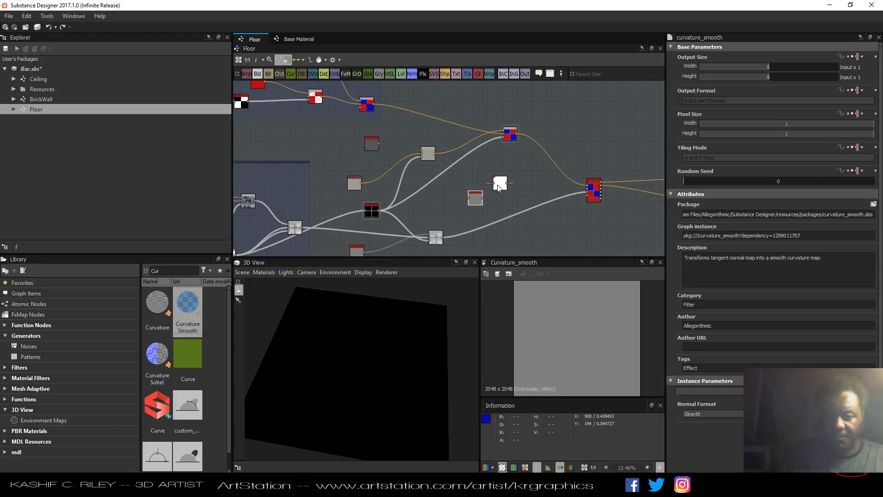
{"action": "left_click_drag", "start_coordinate": [473, 206], "coordinate": [492, 206]}
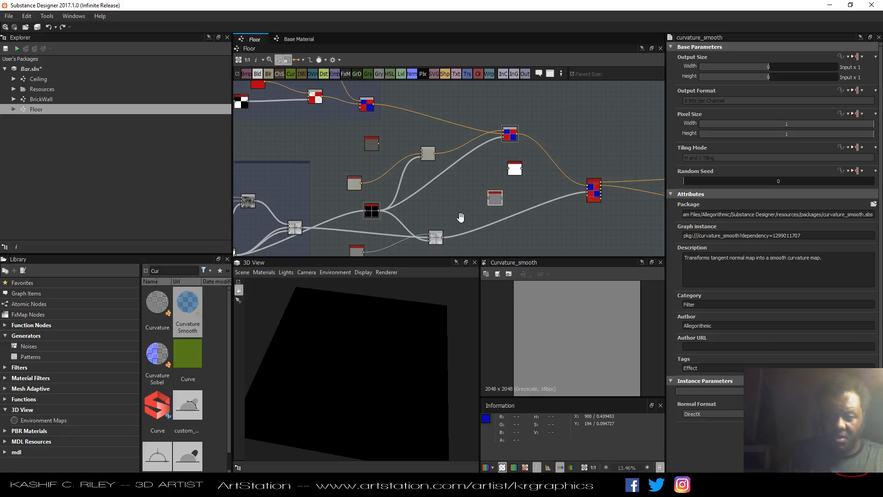
{"action": "middle_click_drag", "start_coordinate": [460, 217], "coordinate": [466, 197]}
Search the library for height and add a Height to Normal World Units node below the other new nodes.
{"action": "left_click", "coordinate": [440, 219]}
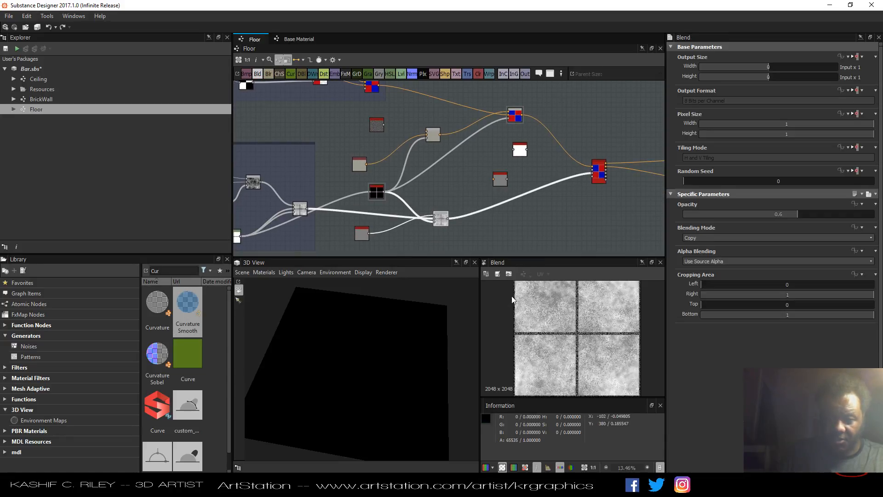
{"action": "left_click", "coordinate": [183, 270]}
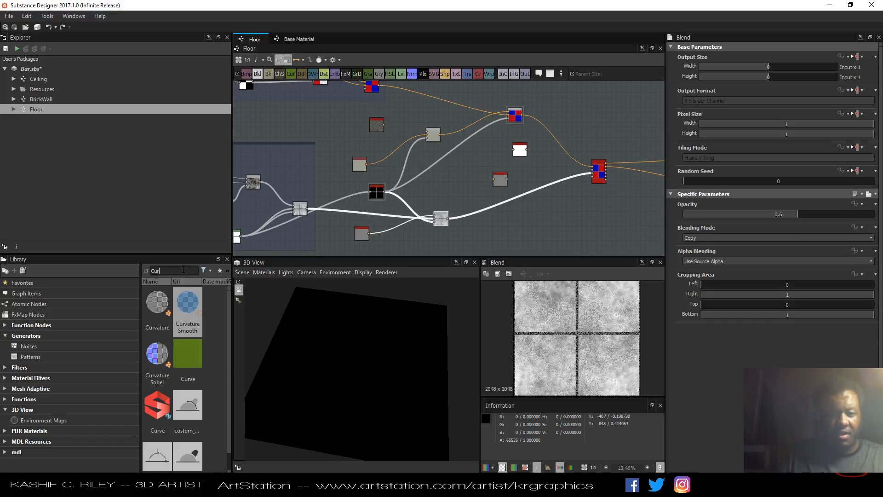
{"action": "double_click", "coordinate": [183, 270]}
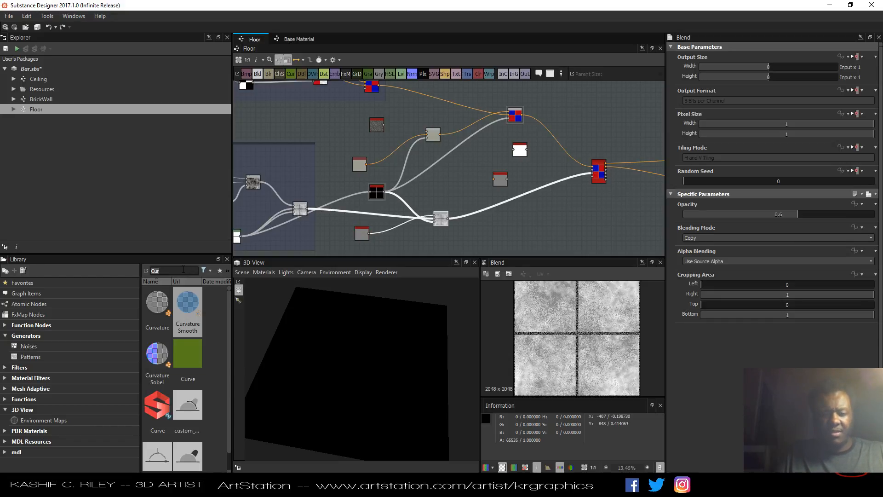
{"action": "type", "text": "height"}
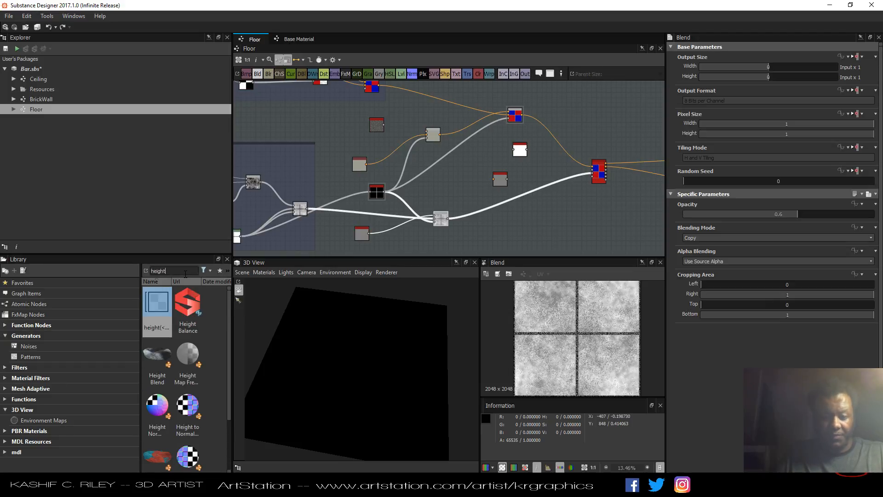
{"action": "left_click_drag", "start_coordinate": [188, 404], "coordinate": [508, 227]}
{"action": "double_click", "coordinate": [506, 224]}
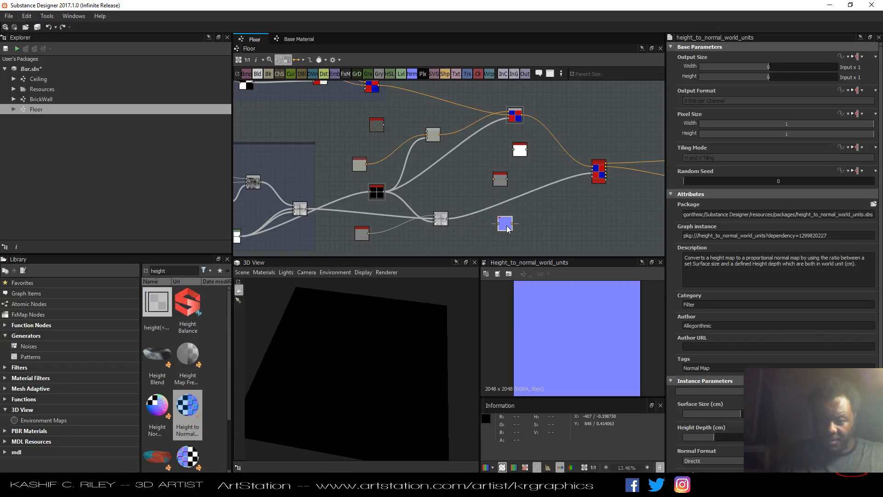
Connect the height Blend's output into the Height to Normal World Units node's Height input.
{"action": "scroll", "coordinate": [526, 236], "scroll_direction": "up", "scroll_amount": 7}
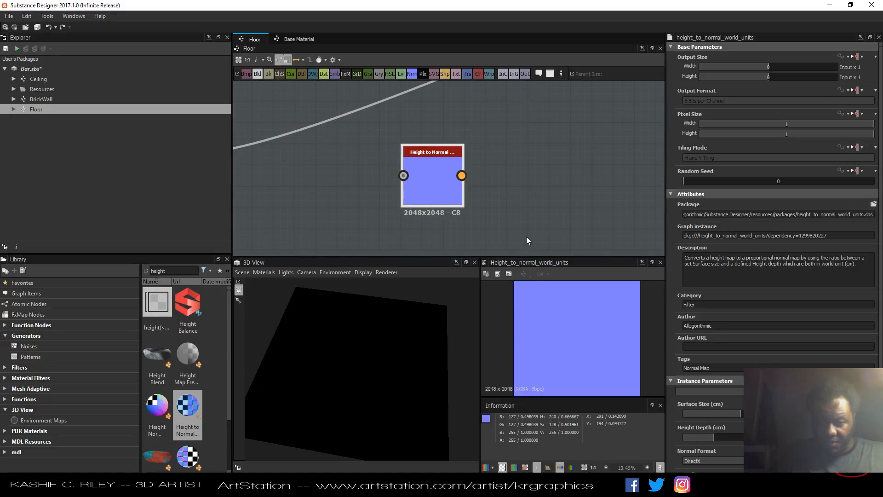
{"action": "middle_click_drag", "start_coordinate": [526, 236], "coordinate": [650, 226]}
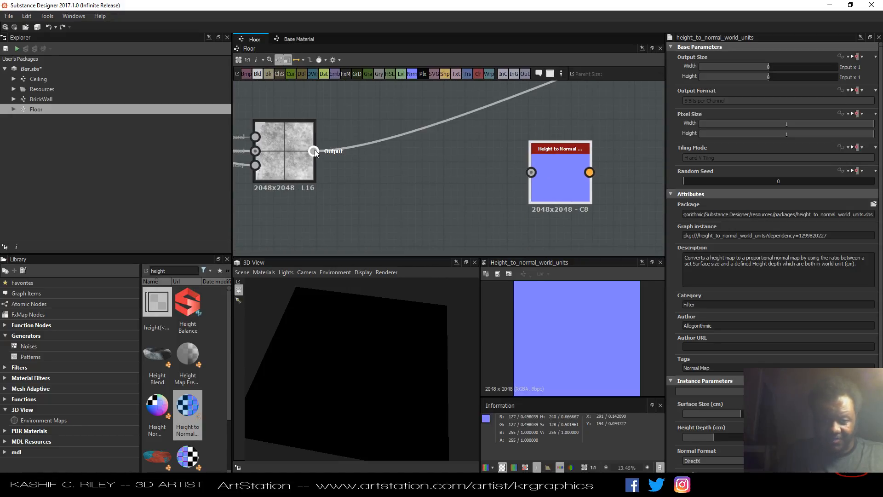
{"action": "left_click_drag", "start_coordinate": [313, 151], "coordinate": [501, 190]}
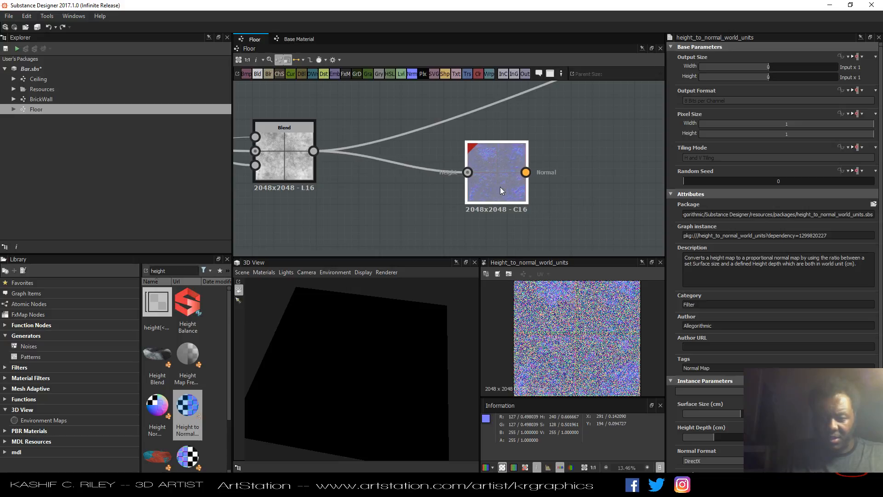
Set the Height to Normal World Units node's normal format to OpenGL and its sampling to Sobel.
{"action": "scroll", "coordinate": [571, 327], "scroll_direction": "up", "scroll_amount": 5}
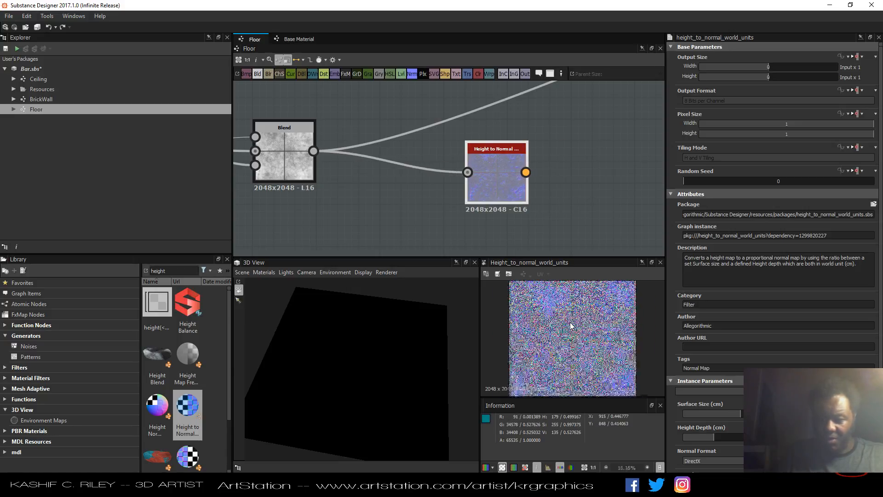
{"action": "scroll", "coordinate": [571, 327], "scroll_direction": "down", "scroll_amount": 1}
{"action": "scroll", "coordinate": [734, 413], "scroll_direction": "down", "scroll_amount": 1}
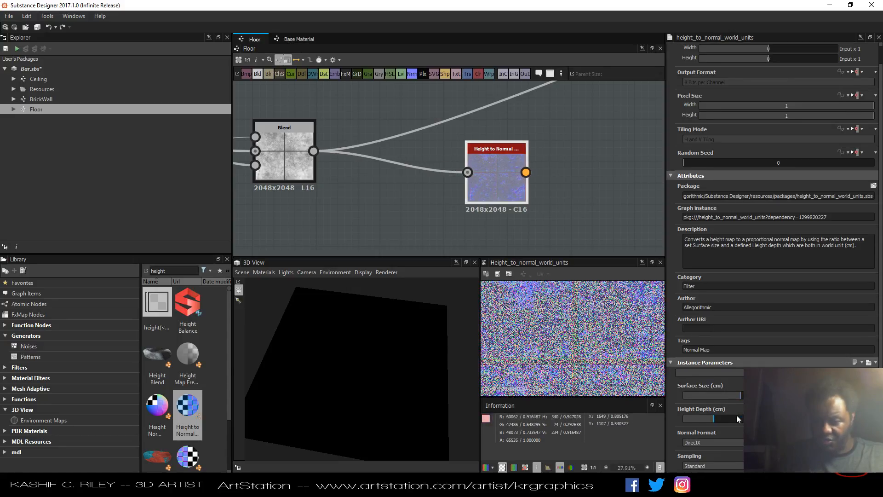
{"action": "left_click", "coordinate": [721, 440]}
{"action": "left_click", "coordinate": [711, 452]}
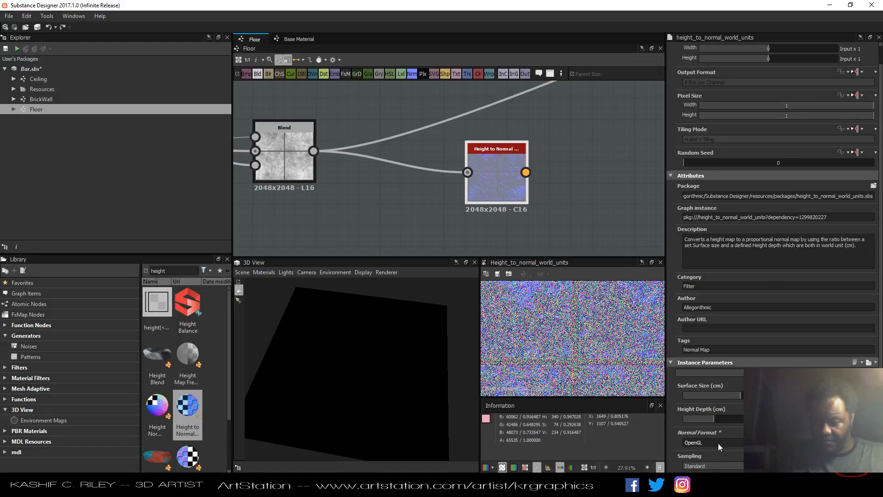
{"action": "left_click", "coordinate": [707, 465]}
{"action": "left_click", "coordinate": [708, 475]}
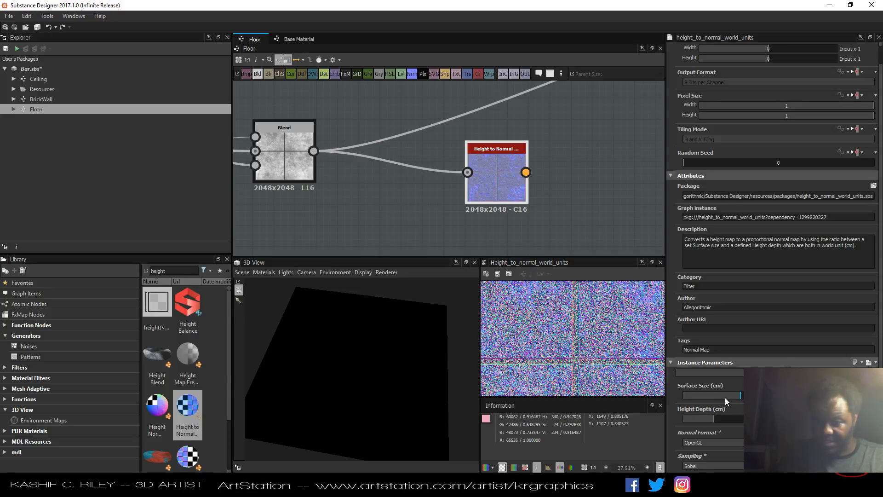
Lower the Height to Normal World Units node's Surface Size and Height Depth sliders.
{"action": "left_click_drag", "start_coordinate": [725, 396], "coordinate": [692, 395]}
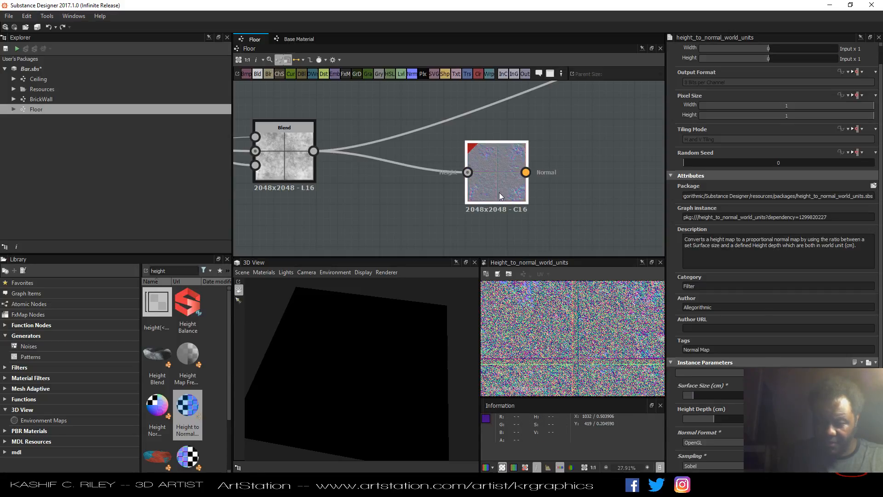
{"action": "left_click_drag", "start_coordinate": [716, 420], "coordinate": [682, 423]}
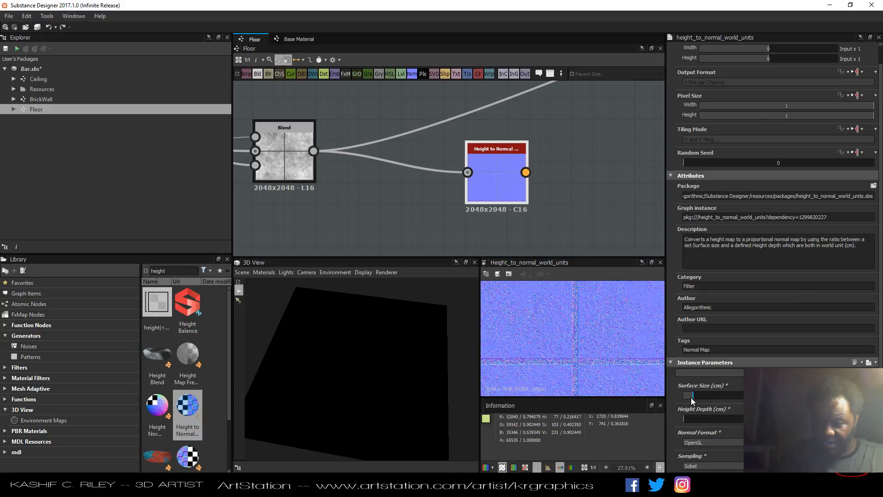
{"action": "mouse_move", "coordinate": [699, 397]}
{"action": "left_mouse_down"}
{"action": "mouse_move", "coordinate": [713, 398]}
{"action": "mouse_move", "coordinate": [691, 396]}
{"action": "left_mouse_up"}
Connect the normal output into the Curvature Smooth node and set its normal format to OpenGL.
{"action": "scroll", "coordinate": [572, 182], "scroll_direction": "down", "scroll_amount": 5}
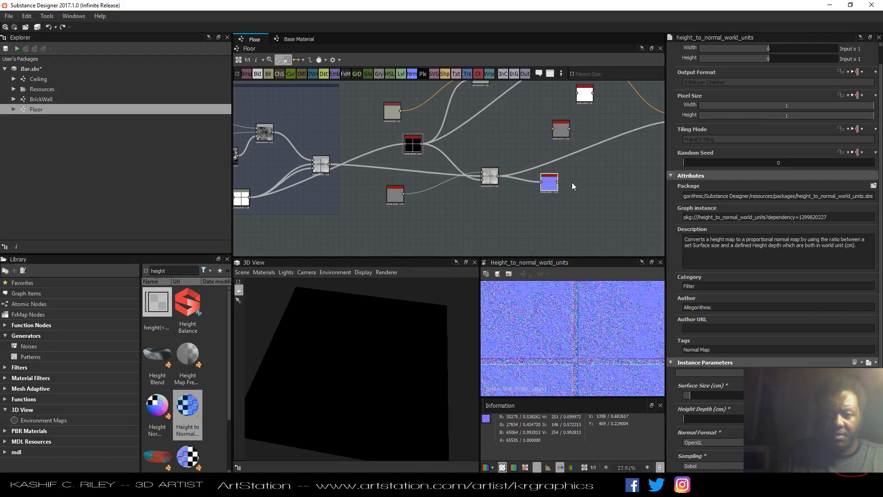
{"action": "scroll", "coordinate": [454, 212], "scroll_direction": "up", "scroll_amount": 3}
{"action": "left_click_drag", "start_coordinate": [450, 217], "coordinate": [438, 84]}
{"action": "double_click", "coordinate": [453, 94]}
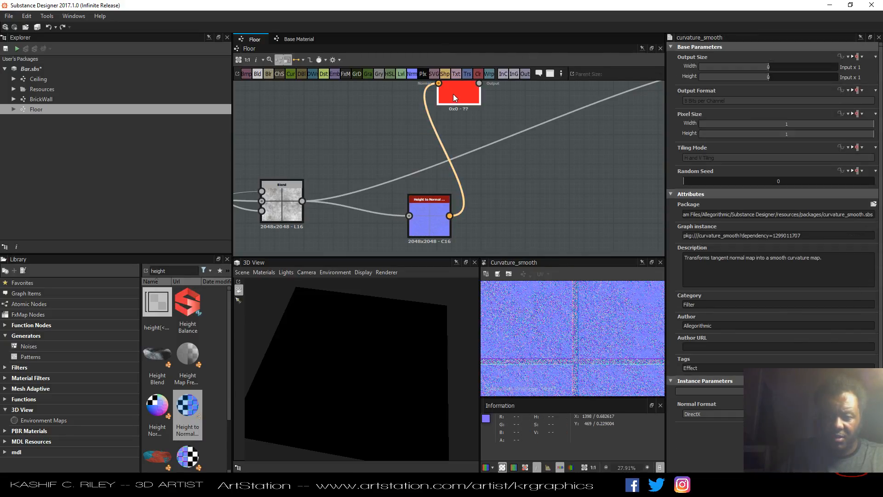
{"action": "left_click", "coordinate": [702, 415]}
{"action": "left_click", "coordinate": [702, 423]}
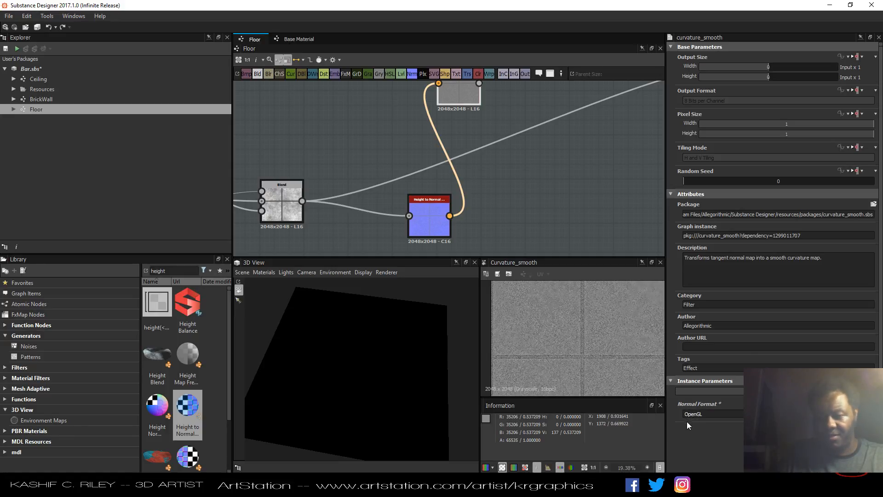
Inspect the graph around the color Blend, Ambient Occlusion and Curvature Smooth nodes.
{"action": "middle_click_drag", "start_coordinate": [529, 160], "coordinate": [516, 183]}
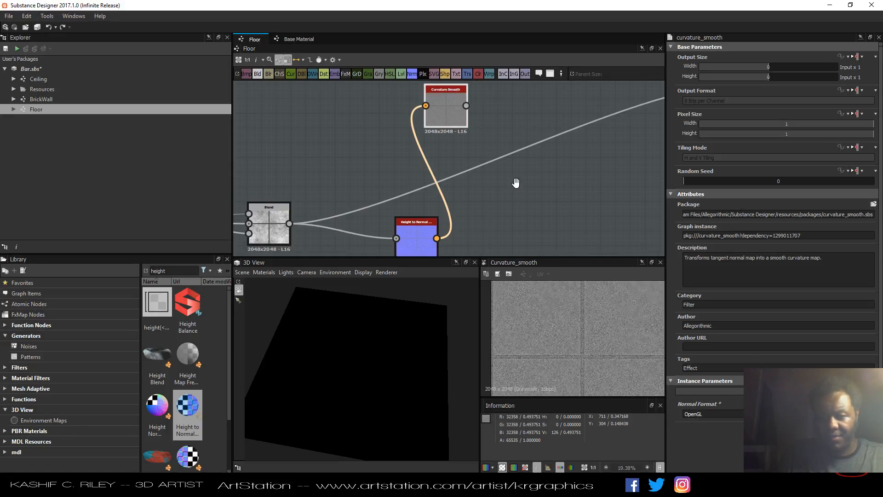
{"action": "scroll", "coordinate": [476, 149], "scroll_direction": "down", "scroll_amount": 5}
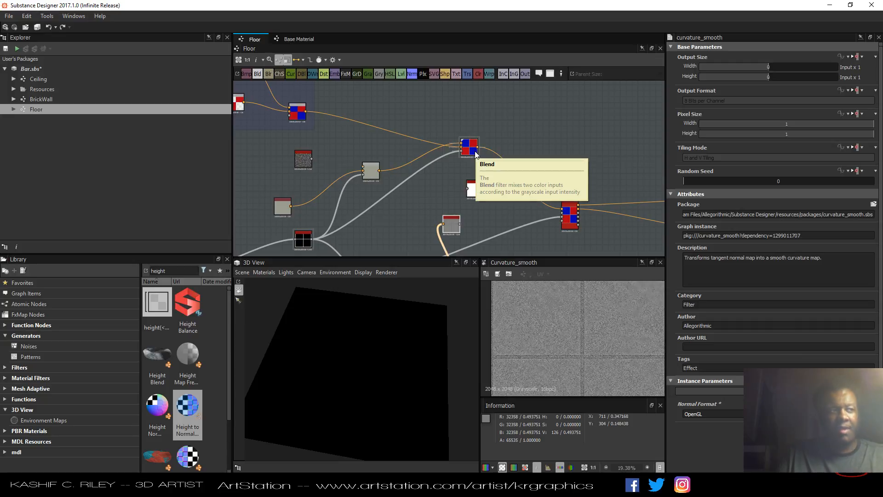
{"action": "scroll", "coordinate": [503, 195], "scroll_direction": "up", "scroll_amount": 4}
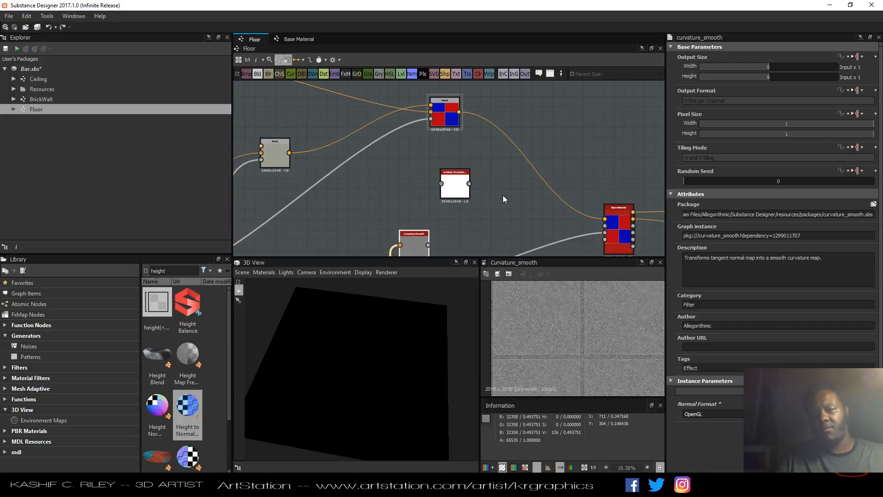
{"action": "mouse_move", "coordinate": [453, 123]}
{"action": "left_mouse_down"}
{"action": "mouse_move", "coordinate": [469, 135]}
{"action": "mouse_move", "coordinate": [461, 137]}
{"action": "left_mouse_up"}
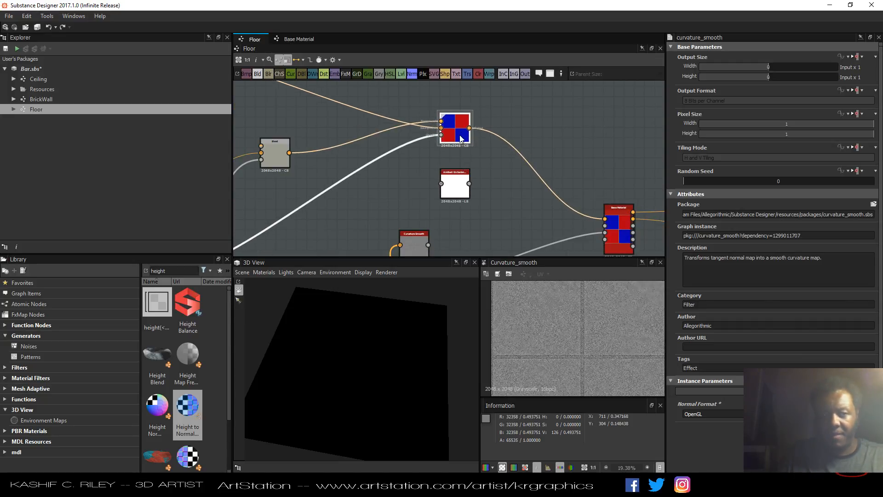
{"action": "scroll", "coordinate": [498, 155], "scroll_direction": "down", "scroll_amount": 3}
{"action": "scroll", "coordinate": [499, 155], "scroll_direction": "up", "scroll_amount": 3}
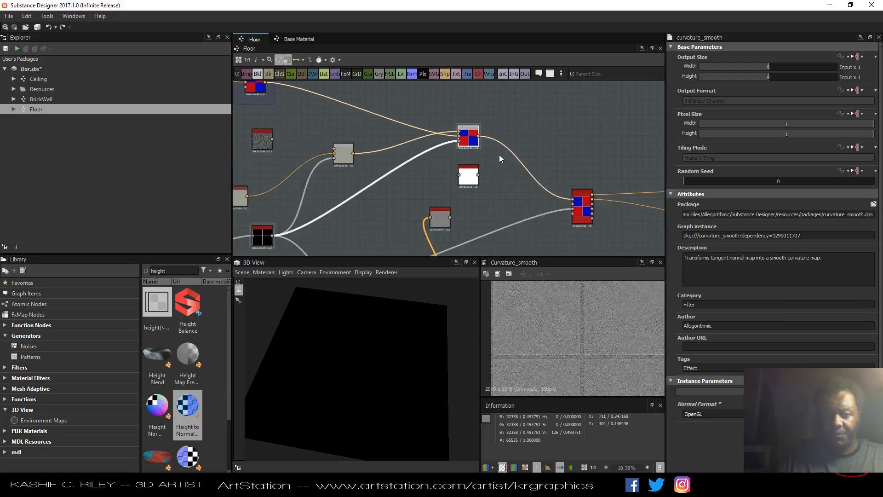
{"action": "left_click", "coordinate": [414, 250]}
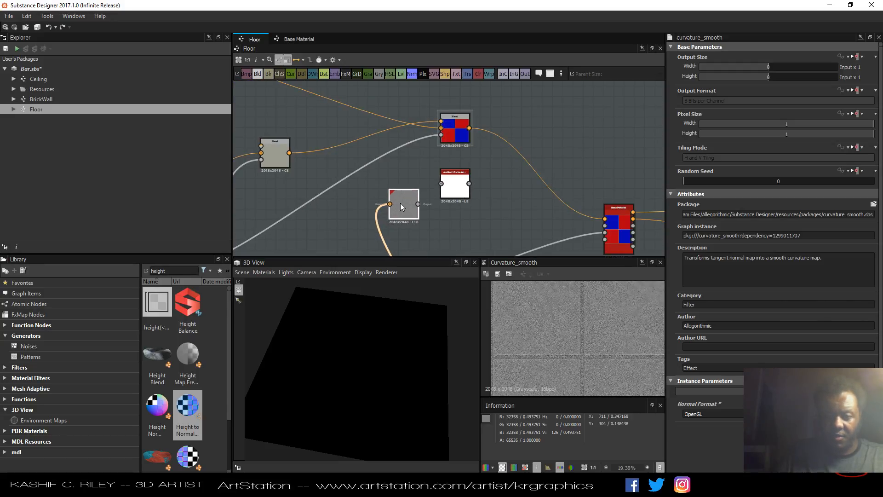
{"action": "scroll", "coordinate": [401, 204], "scroll_direction": "up", "scroll_amount": 2}
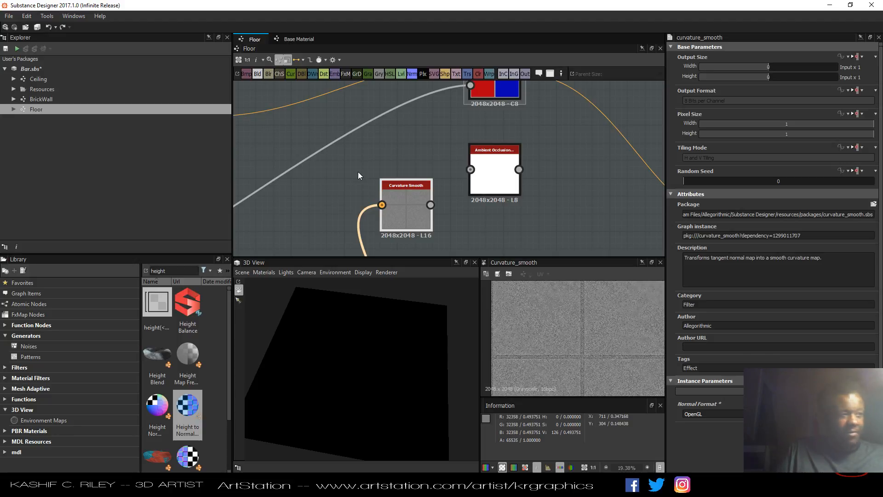
{"action": "scroll", "coordinate": [424, 163], "scroll_direction": "down", "scroll_amount": 4}
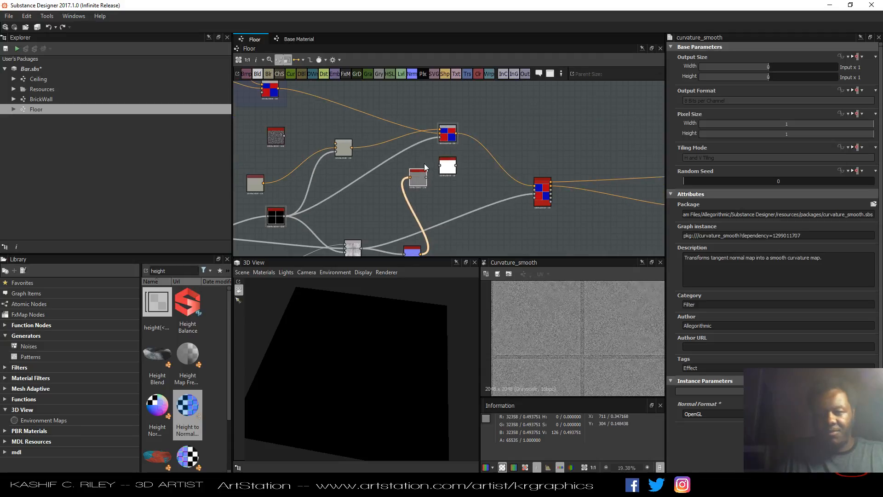
{"action": "scroll", "coordinate": [424, 163], "scroll_direction": "up", "scroll_amount": 1}
{"action": "scroll", "coordinate": [424, 163], "scroll_direction": "up", "scroll_amount": 1}
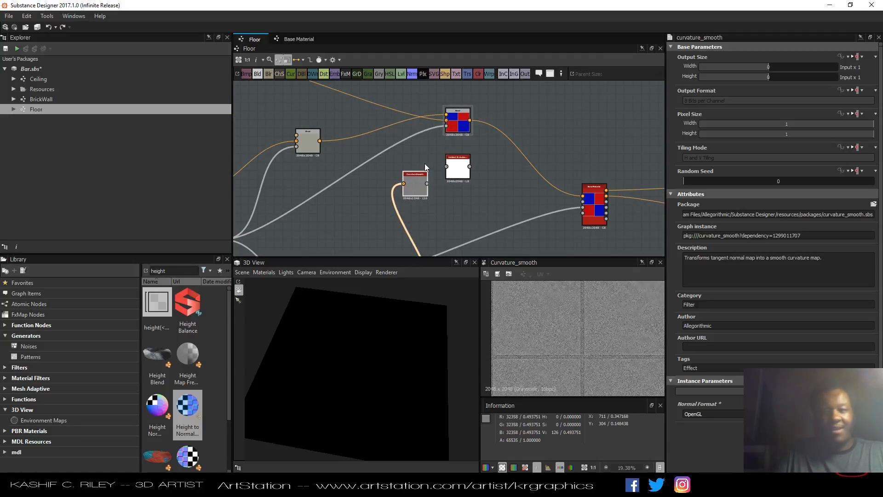
{"action": "scroll", "coordinate": [424, 164], "scroll_direction": "up", "scroll_amount": 2}
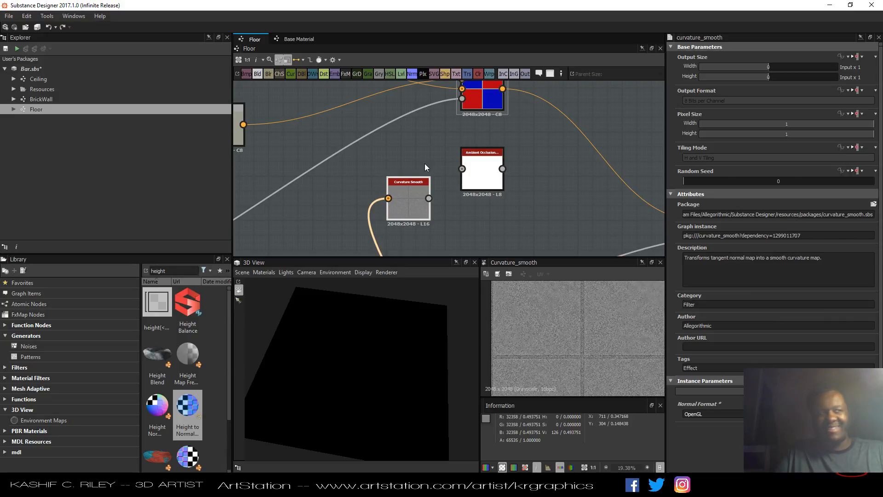
{"action": "scroll", "coordinate": [425, 164], "scroll_direction": "up", "scroll_amount": 1}
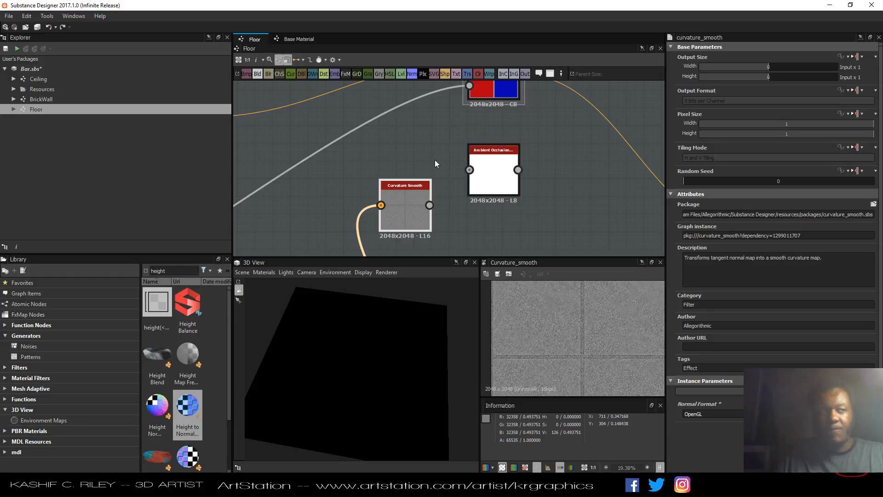
{"action": "left_click", "coordinate": [491, 188]}
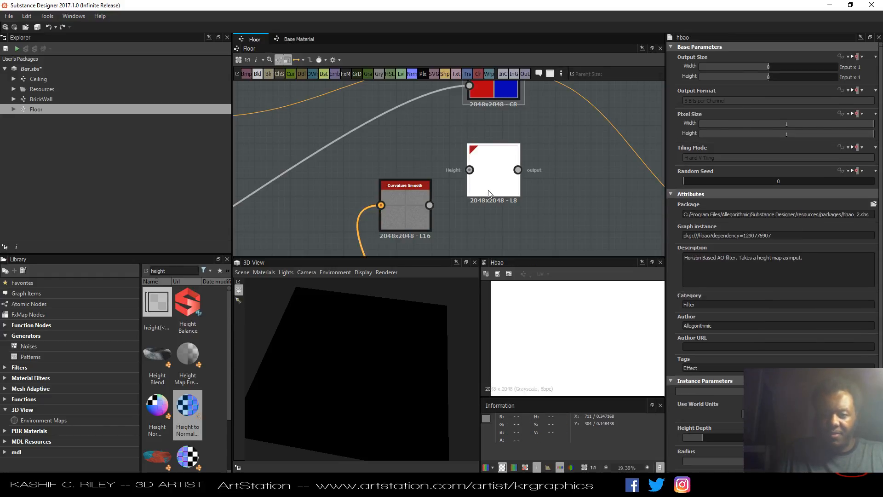
{"action": "scroll", "coordinate": [428, 208], "scroll_direction": "down", "scroll_amount": 6}
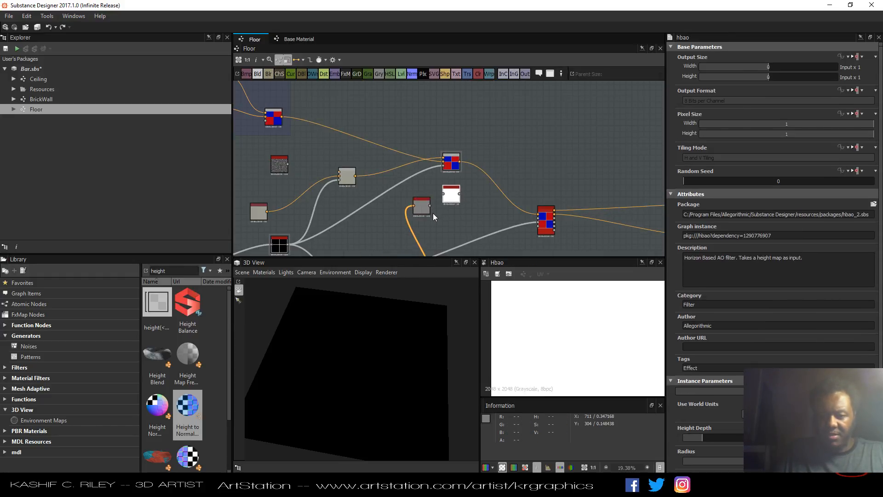
Add a new Blend node next to the color Blend and move the Curvature Smooth node above it.
{"action": "left_click_drag", "start_coordinate": [258, 73], "coordinate": [489, 151]}
{"action": "scroll", "coordinate": [489, 151], "scroll_direction": "up", "scroll_amount": 3}
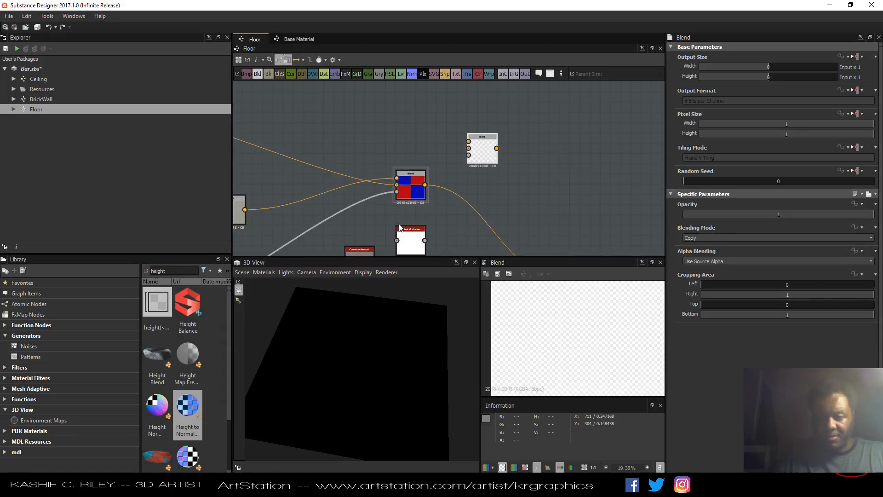
{"action": "left_click_drag", "start_coordinate": [368, 252], "coordinate": [368, 221]}
{"action": "left_click_drag", "start_coordinate": [417, 179], "coordinate": [416, 184]}
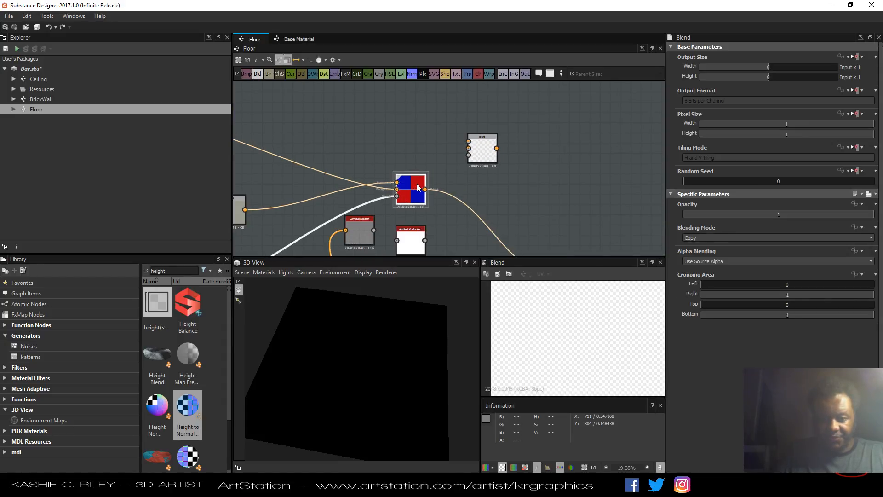
{"action": "left_click_drag", "start_coordinate": [351, 232], "coordinate": [360, 156]}
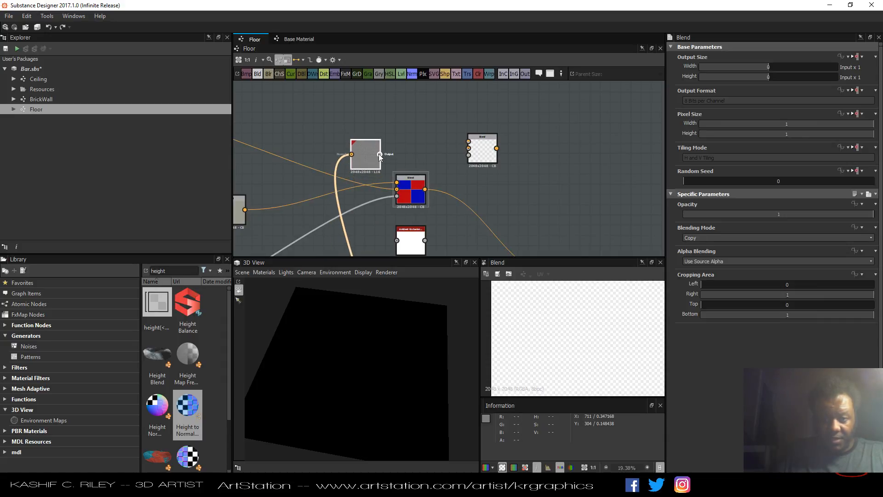
Connect the color Blend as the new Blend's background and a Gradient Map of the curvature as its foreground.
{"action": "scroll", "coordinate": [401, 158], "scroll_direction": "up", "scroll_amount": 2}
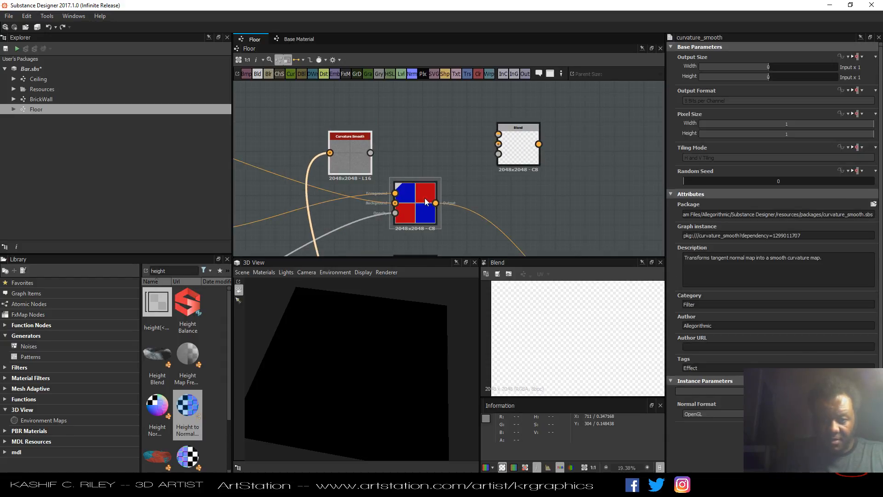
{"action": "left_click_drag", "start_coordinate": [436, 204], "coordinate": [499, 144]}
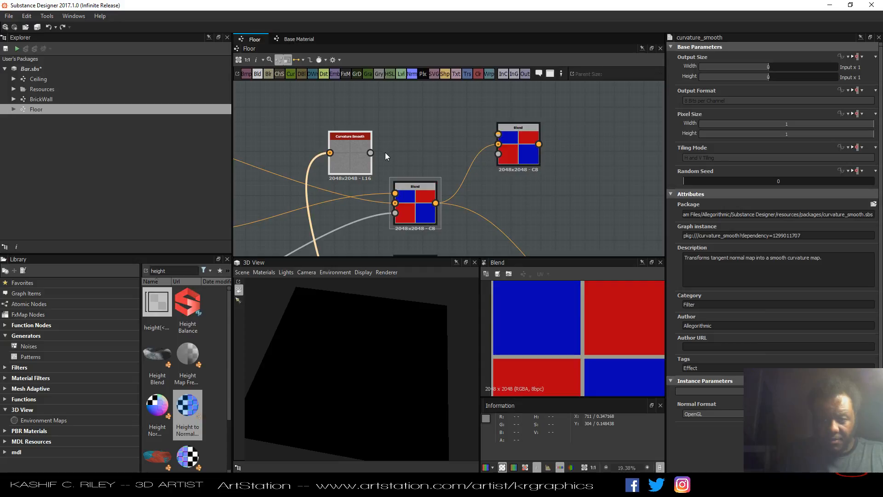
{"action": "left_click_drag", "start_coordinate": [406, 131], "coordinate": [380, 130]}
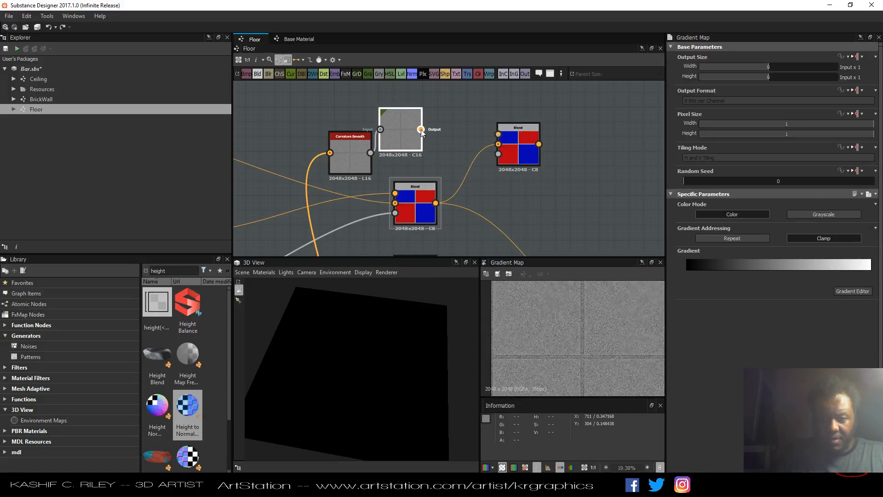
{"action": "left_click_drag", "start_coordinate": [490, 132], "coordinate": [499, 134]}
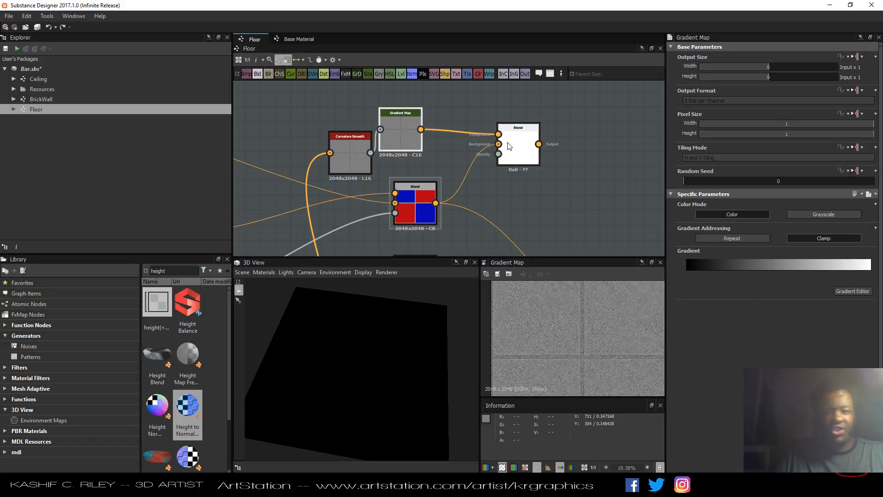
Set the new Blend's blending mode to Multiply with opacity 0.32 and reposition the node.
{"action": "left_click", "coordinate": [516, 153]}
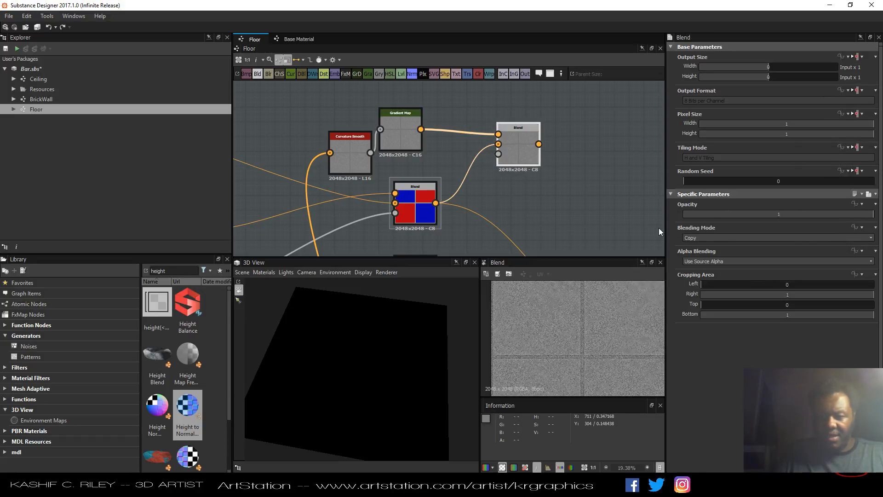
{"action": "left_click", "coordinate": [699, 238]}
{"action": "left_click", "coordinate": [694, 300]}
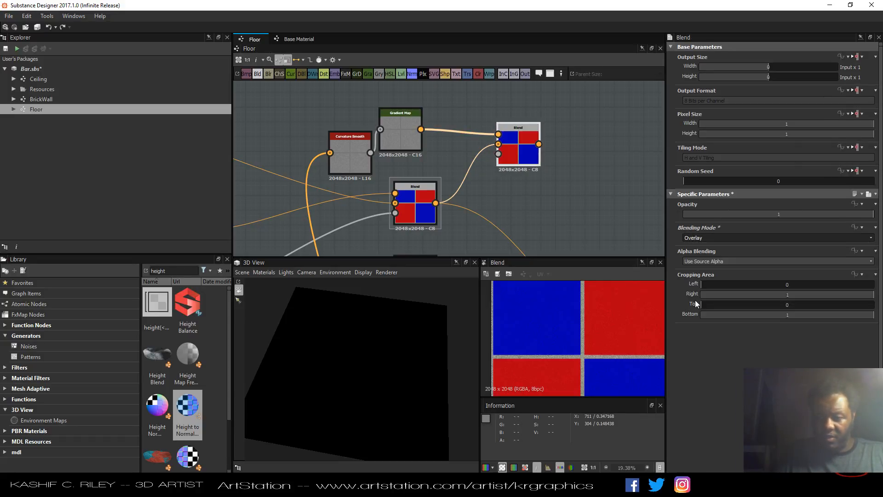
{"action": "scroll", "coordinate": [583, 342], "scroll_direction": "up", "scroll_amount": 5}
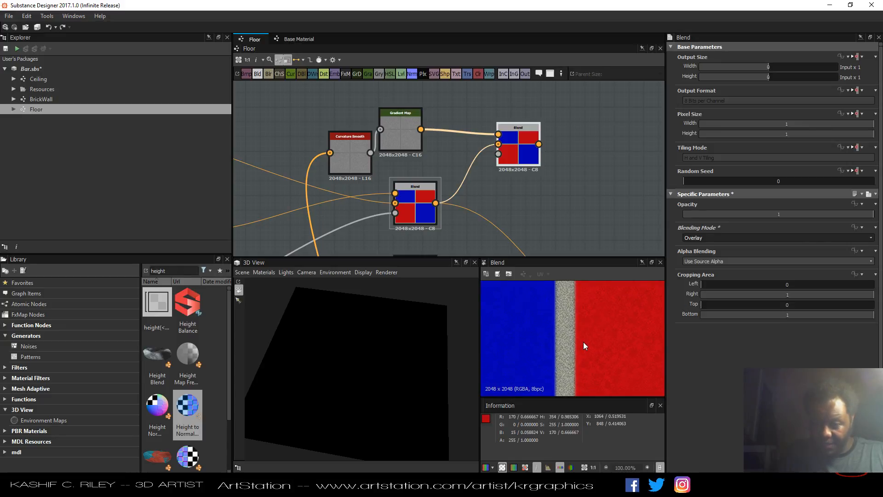
{"action": "left_click", "coordinate": [703, 237]}
{"action": "left_click", "coordinate": [698, 261]}
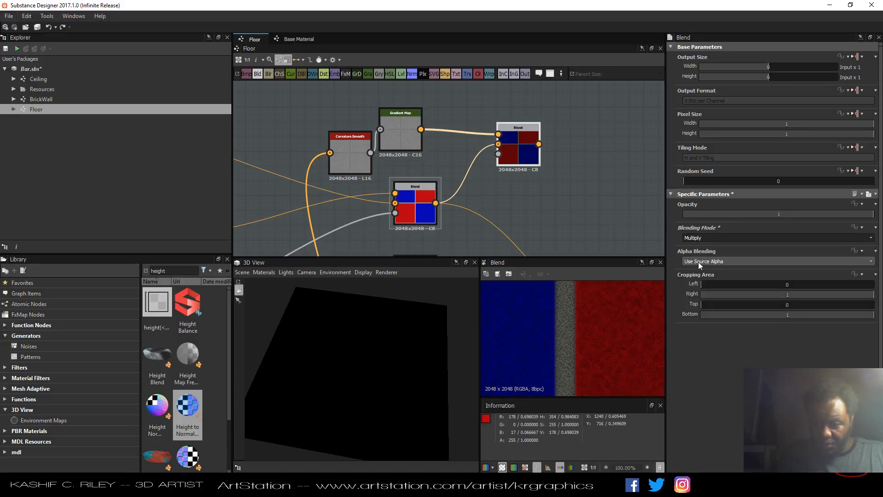
{"action": "left_click_drag", "start_coordinate": [835, 217], "coordinate": [743, 211]}
{"action": "scroll", "coordinate": [575, 204], "scroll_direction": "down", "scroll_amount": 4}
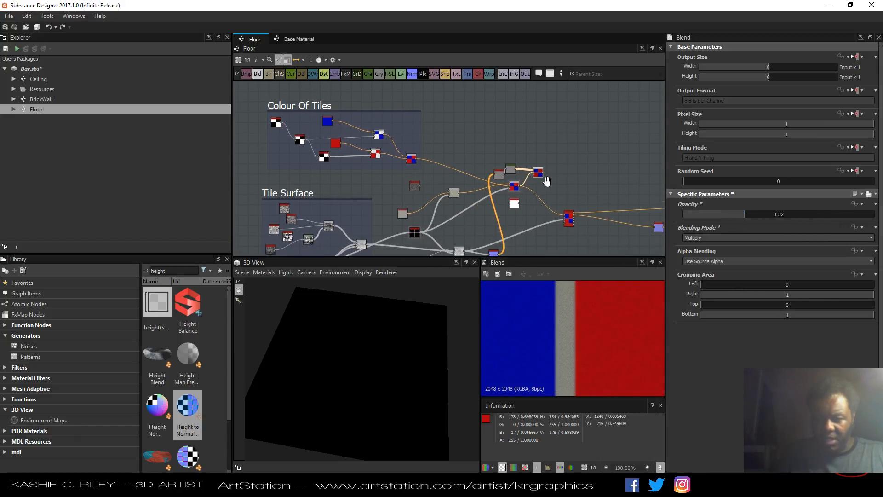
{"action": "left_click_drag", "start_coordinate": [528, 153], "coordinate": [565, 227]}
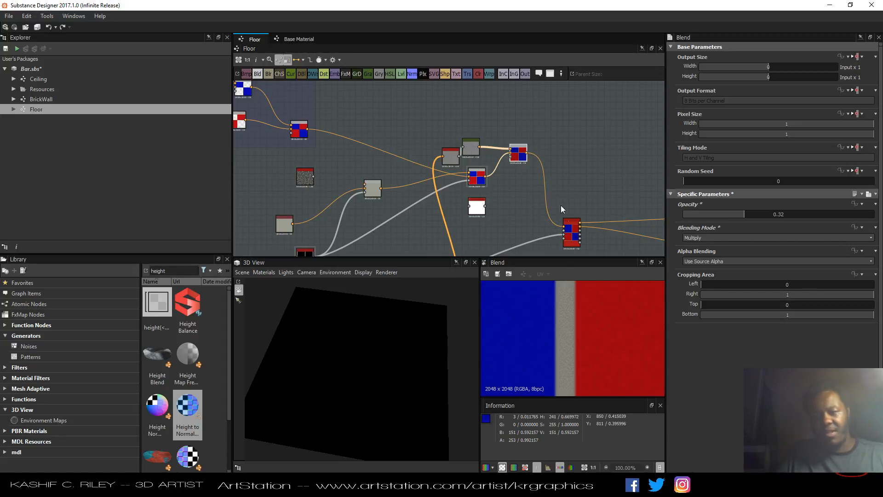
Connect the height output into the HBAO ambient occlusion node and view its output.
{"action": "left_click_drag", "start_coordinate": [575, 230], "coordinate": [591, 202]}
{"action": "middle_click_drag", "start_coordinate": [523, 223], "coordinate": [488, 197]}
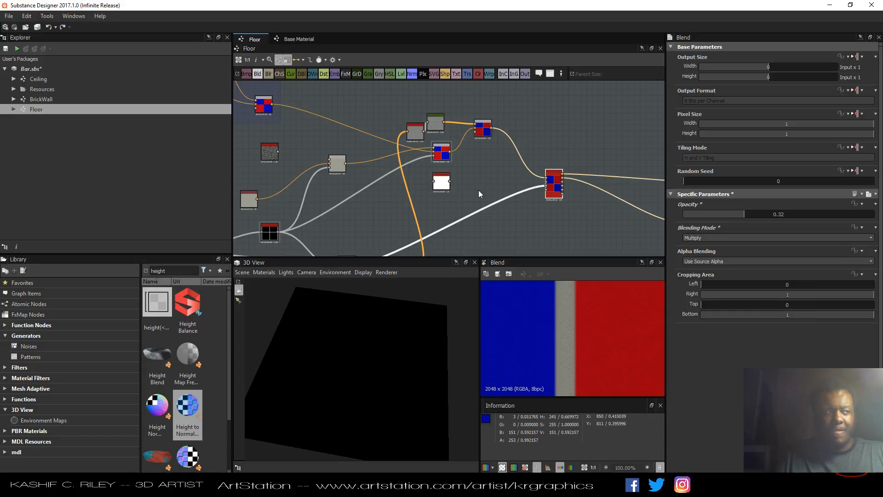
{"action": "scroll", "coordinate": [452, 184], "scroll_direction": "up", "scroll_amount": 4}
{"action": "left_click_drag", "start_coordinate": [435, 192], "coordinate": [508, 180]}
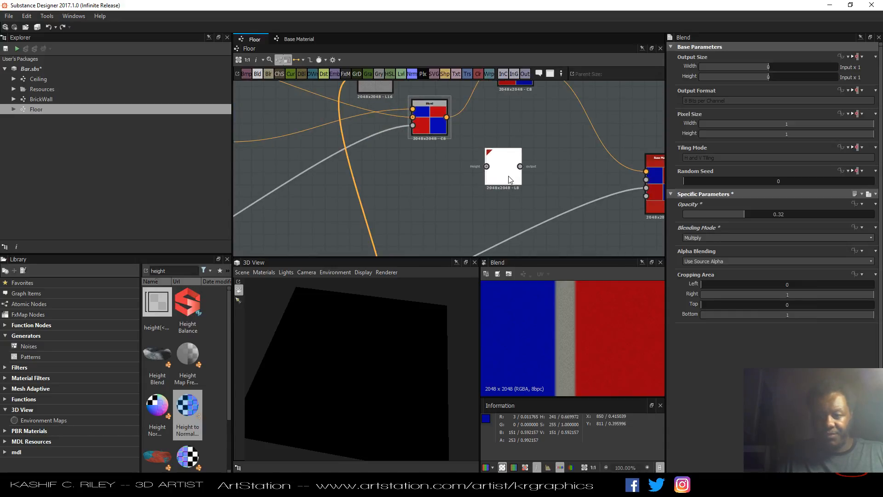
{"action": "scroll", "coordinate": [494, 183], "scroll_direction": "down", "scroll_amount": 5}
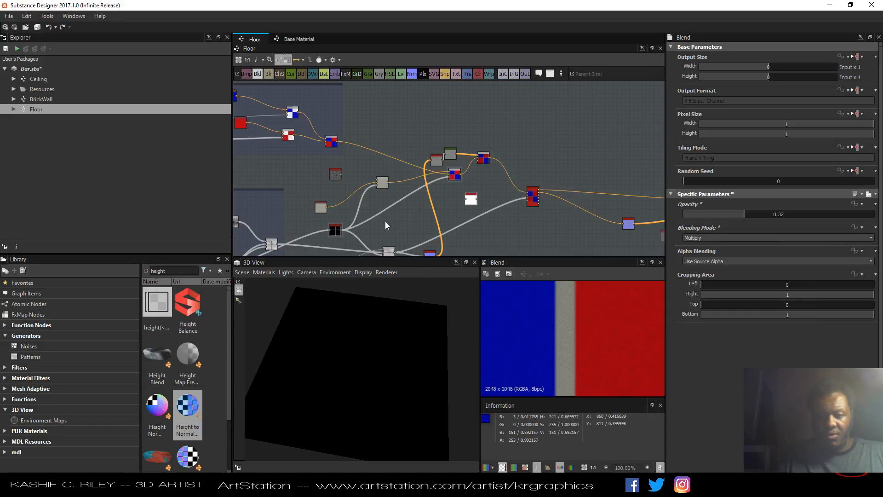
{"action": "middle_click_drag", "start_coordinate": [384, 222], "coordinate": [375, 167]}
{"action": "scroll", "coordinate": [413, 168], "scroll_direction": "up", "scroll_amount": 3}
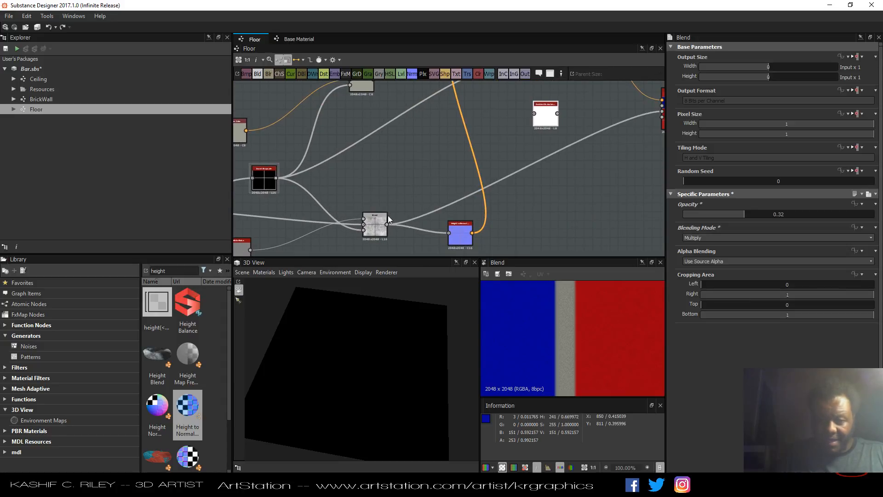
{"action": "left_click_drag", "start_coordinate": [387, 225], "coordinate": [534, 113]}
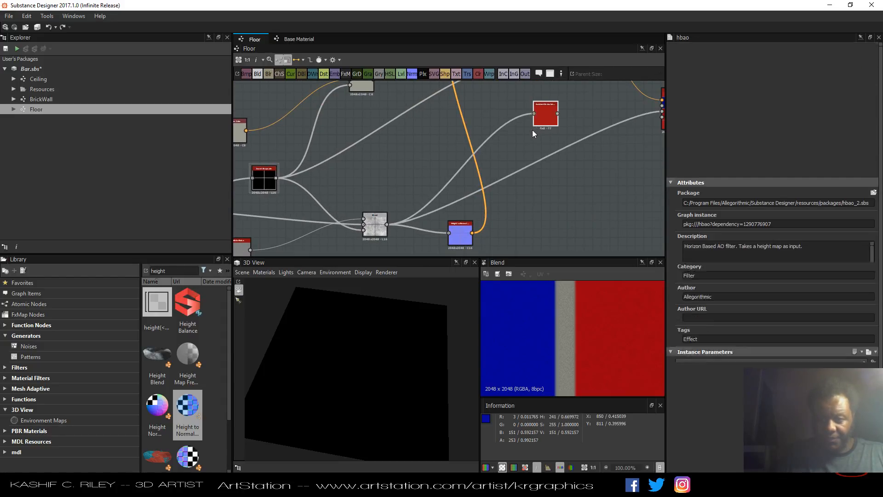
{"action": "middle_click_drag", "start_coordinate": [532, 129], "coordinate": [468, 156]}
{"action": "double_click", "coordinate": [484, 147]}
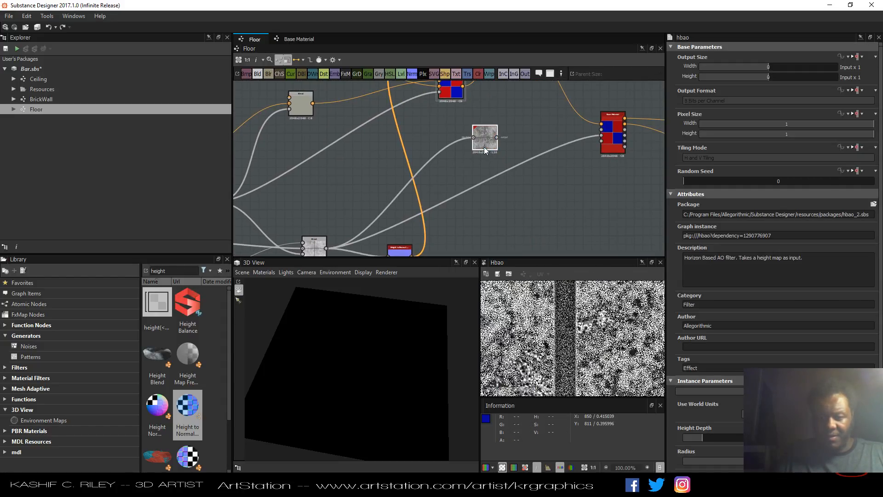
Lower the HBAO node's Height Depth and Radius.
{"action": "scroll", "coordinate": [587, 350], "scroll_direction": "down", "scroll_amount": 3}
{"action": "scroll", "coordinate": [587, 350], "scroll_direction": "down", "scroll_amount": 2}
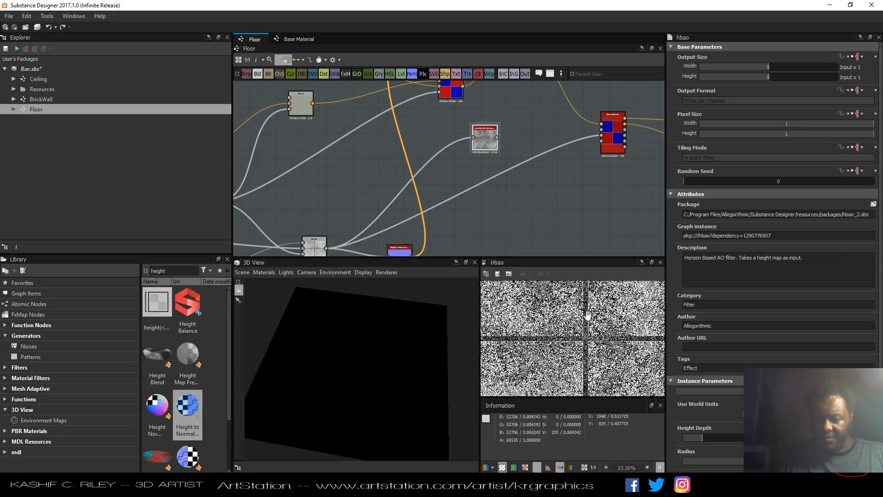
{"action": "left_click", "coordinate": [797, 414]}
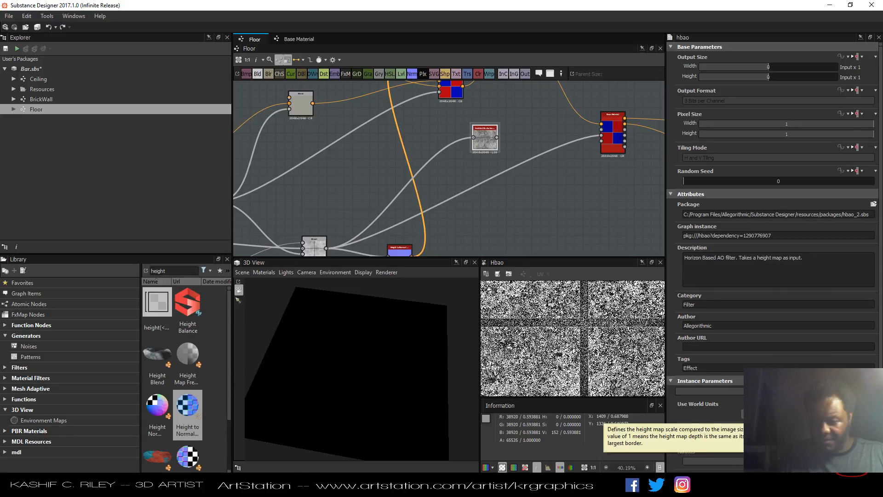
{"action": "scroll", "coordinate": [725, 418], "scroll_direction": "down", "scroll_amount": 1}
{"action": "left_click_drag", "start_coordinate": [700, 394], "coordinate": [688, 395]}
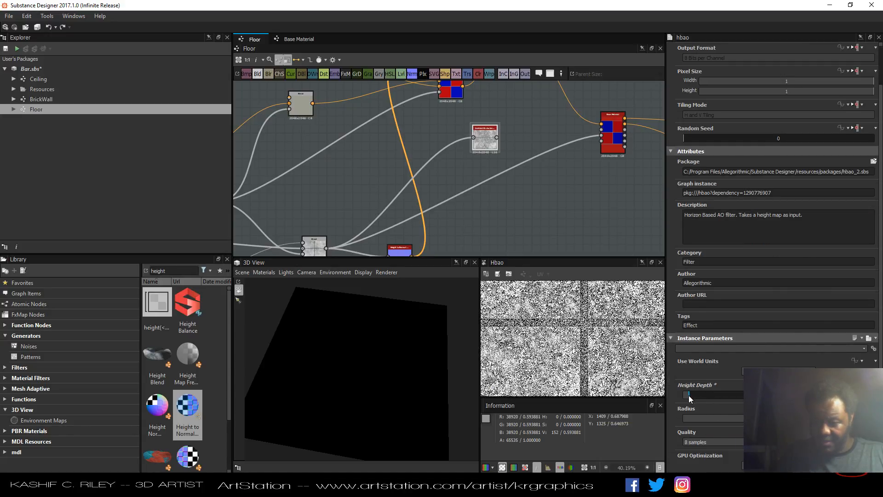
{"action": "left_click", "coordinate": [730, 418]}
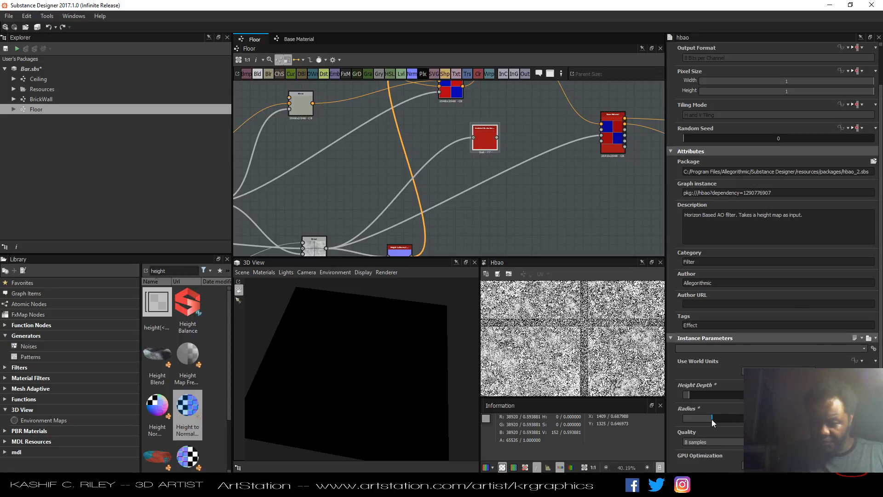
Enable Use World Units on the HBAO node and adjust its Surface Size, Height Scale and Radius.
{"action": "left_click", "coordinate": [759, 371]}
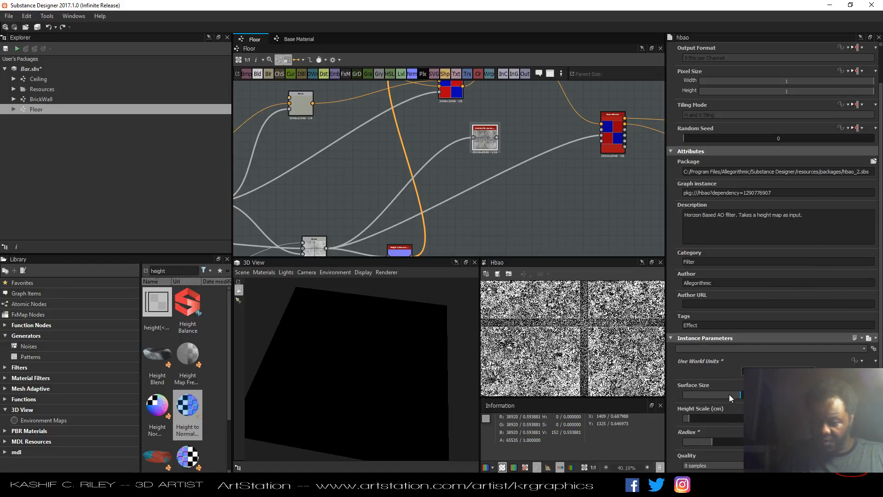
{"action": "mouse_move", "coordinate": [729, 393]}
{"action": "left_mouse_down"}
{"action": "mouse_move", "coordinate": [691, 397]}
{"action": "mouse_move", "coordinate": [763, 399]}
{"action": "left_mouse_up"}
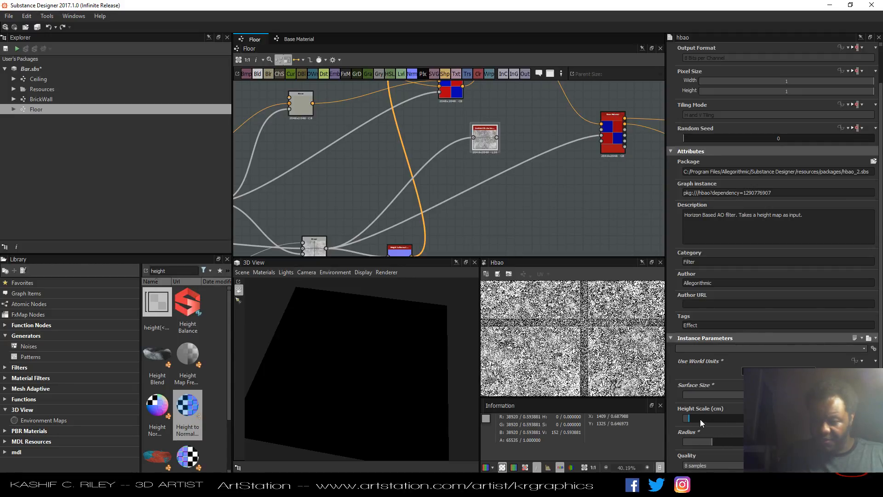
{"action": "left_click_drag", "start_coordinate": [700, 419], "coordinate": [736, 420]}
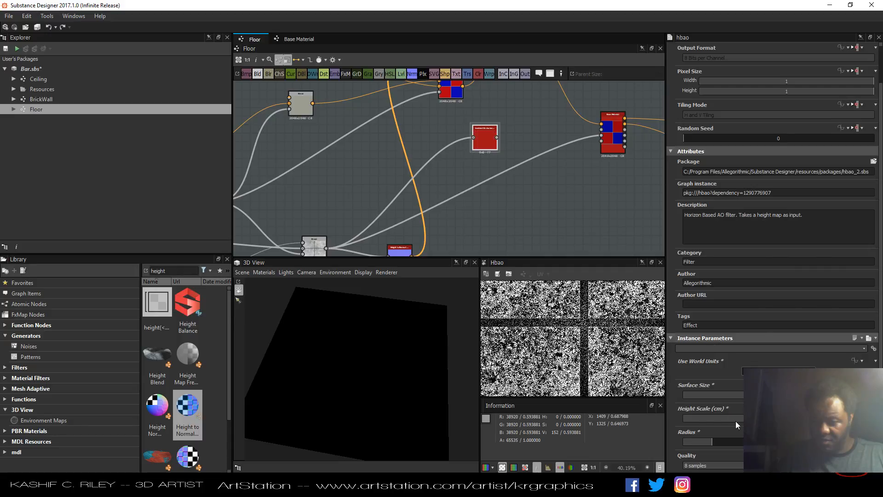
{"action": "left_click", "coordinate": [687, 418]}
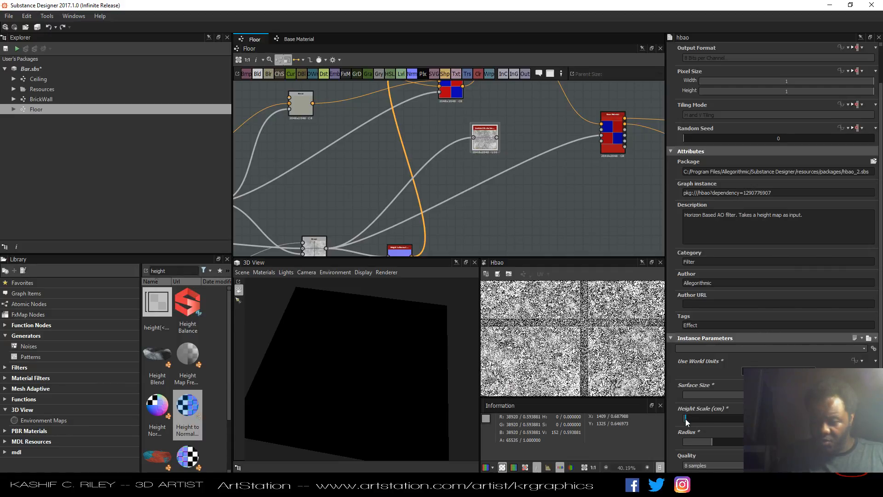
{"action": "left_click", "coordinate": [707, 441]}
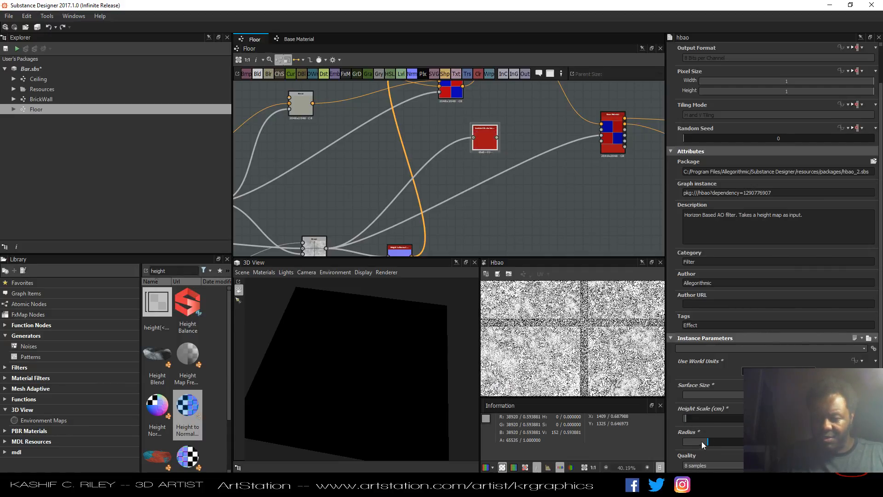
{"action": "left_click", "coordinate": [697, 442]}
{"action": "left_click", "coordinate": [692, 440]}
{"action": "left_click_drag", "start_coordinate": [691, 441], "coordinate": [772, 441]}
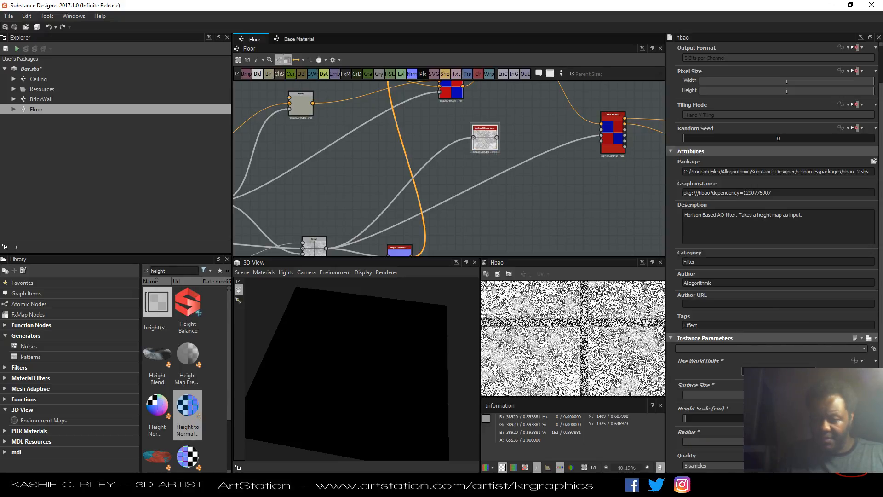
Set the HBAO node's Quality to 16 samples.
{"action": "scroll", "coordinate": [774, 257], "scroll_direction": "down", "scroll_amount": 2}
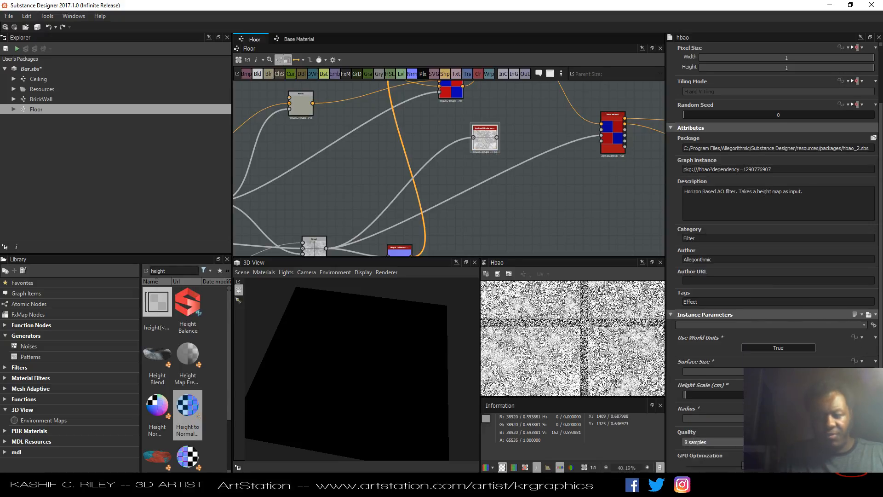
{"action": "left_click", "coordinate": [736, 442]}
{"action": "left_click", "coordinate": [737, 463]}
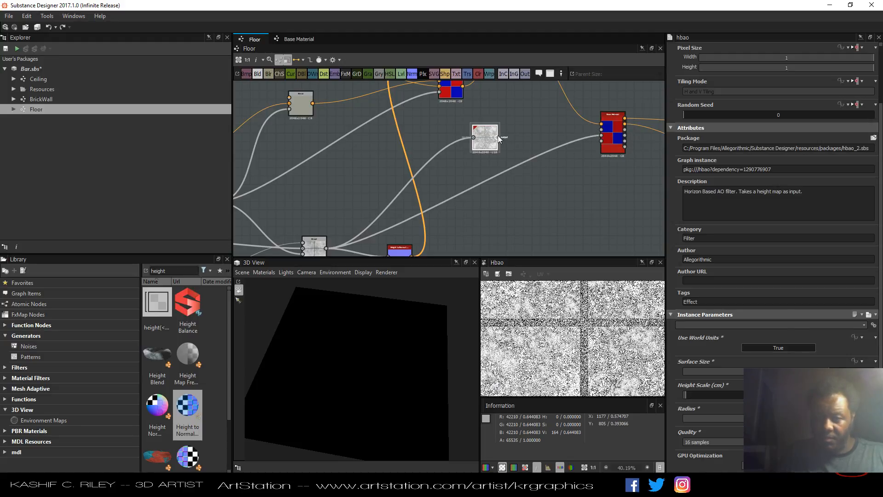
Connect the HBAO output to the downstream multi-input node and inspect the result in the 3D view.
{"action": "left_click_drag", "start_coordinate": [498, 135], "coordinate": [602, 129]}
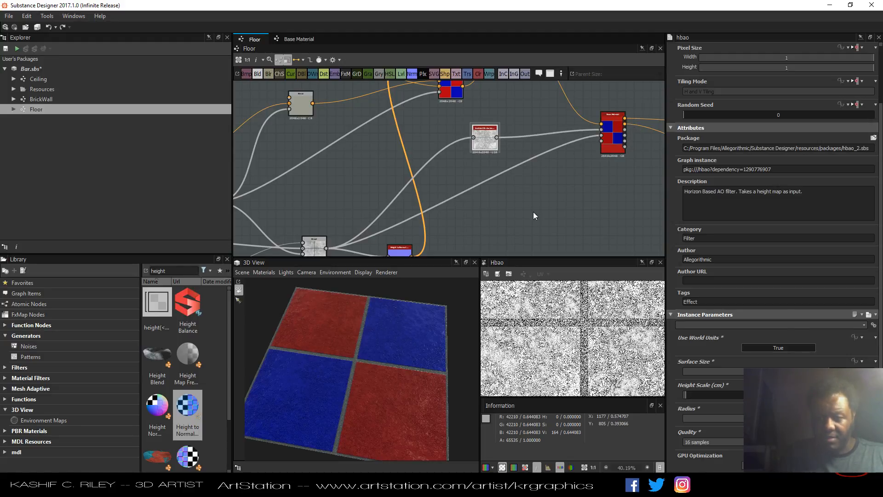
{"action": "left_click_drag", "start_coordinate": [404, 397], "coordinate": [450, 354]}
{"action": "scroll", "coordinate": [390, 366], "scroll_direction": "up", "scroll_amount": 3}
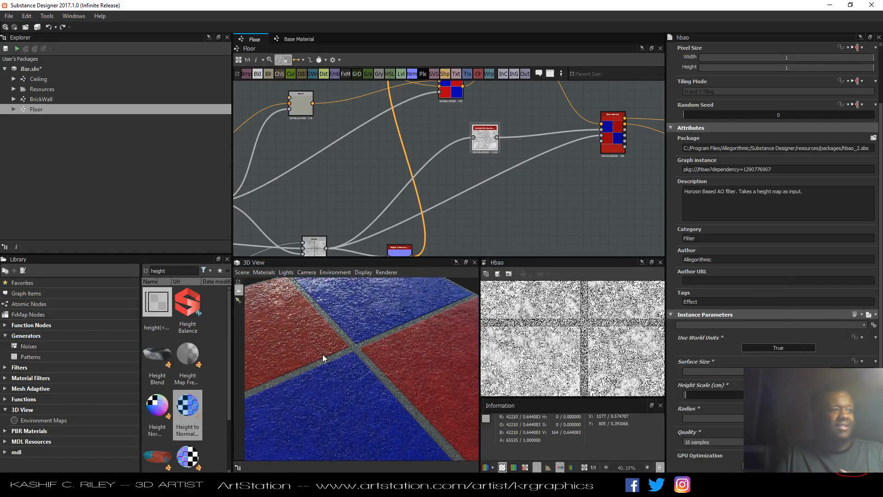
{"action": "left_click_drag", "start_coordinate": [322, 354], "coordinate": [293, 328]}
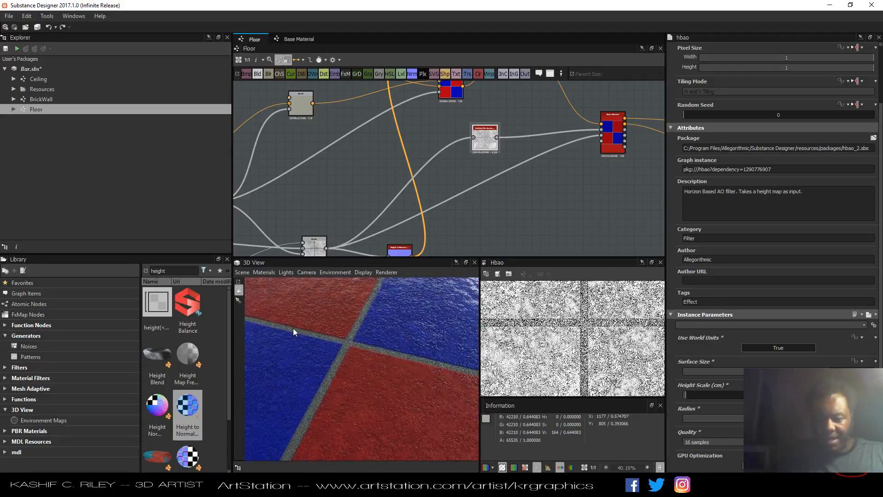
{"action": "left_click_drag", "start_coordinate": [355, 345], "coordinate": [376, 335]}
{"action": "scroll", "coordinate": [348, 341], "scroll_direction": "up", "scroll_amount": 5}
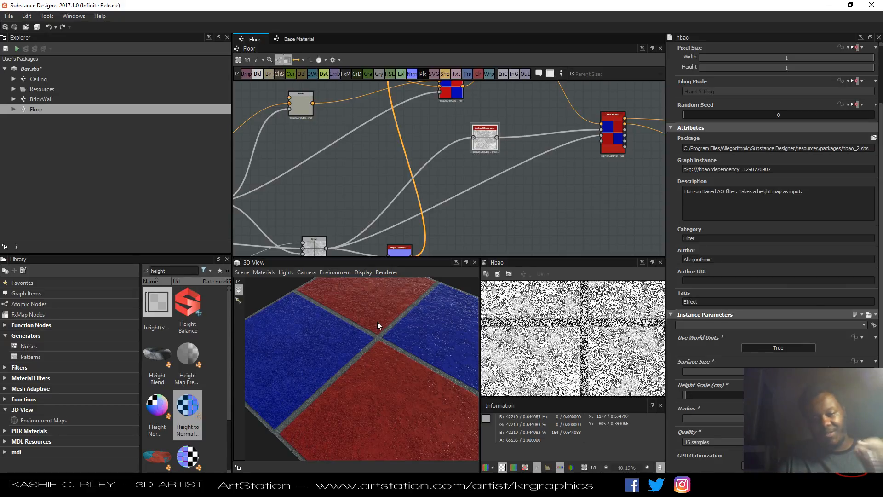
Move the HBAO node down and add a Uniform Color node set to Grayscale above it.
{"action": "middle_click_drag", "start_coordinate": [470, 229], "coordinate": [539, 219]}
{"action": "scroll", "coordinate": [539, 219], "scroll_direction": "down", "scroll_amount": 2}
{"action": "left_click_drag", "start_coordinate": [396, 377], "coordinate": [349, 382]}
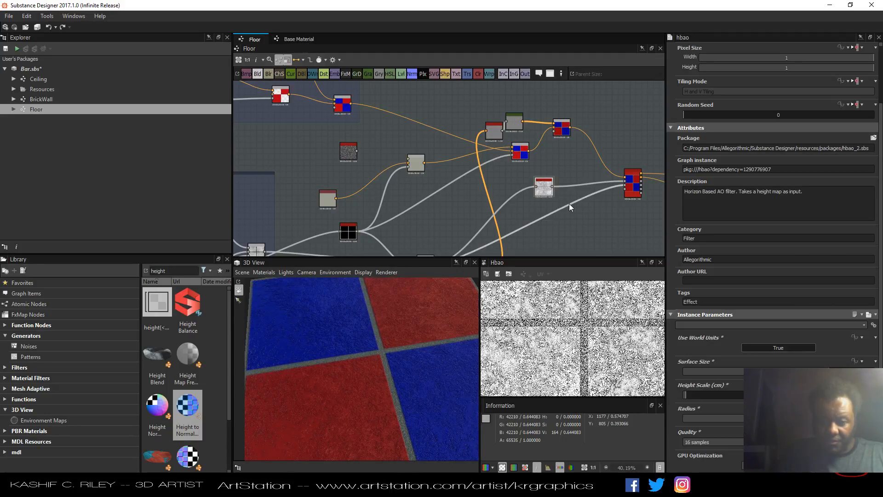
{"action": "middle_click_drag", "start_coordinate": [569, 203], "coordinate": [531, 199]}
{"action": "scroll", "coordinate": [531, 156], "scroll_direction": "up", "scroll_amount": 4}
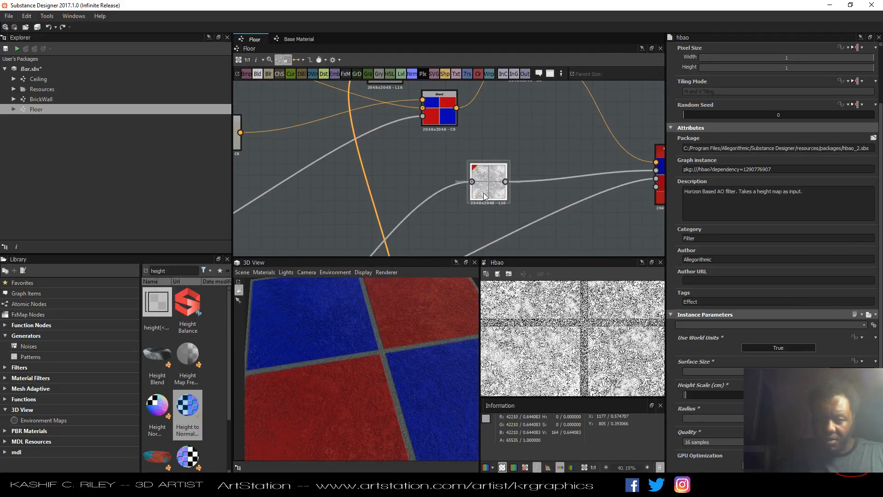
{"action": "left_click_drag", "start_coordinate": [484, 191], "coordinate": [443, 215]}
{"action": "left_click_drag", "start_coordinate": [476, 131], "coordinate": [472, 142]}
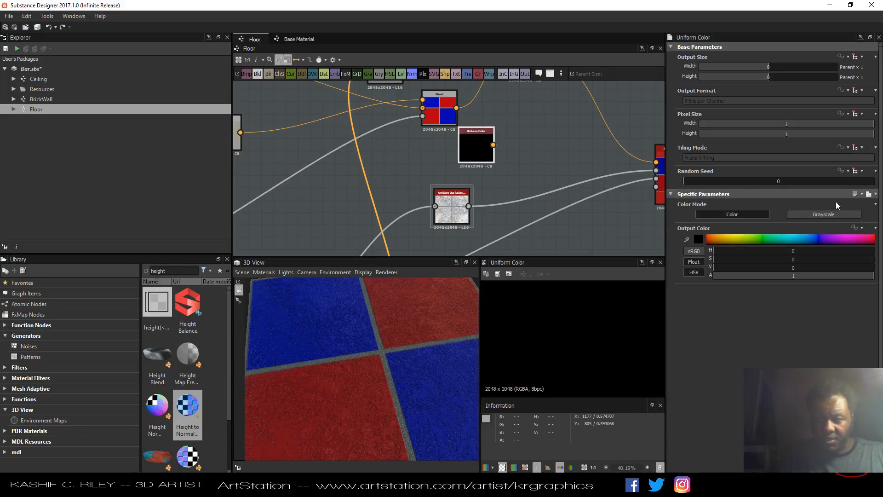
{"action": "left_click", "coordinate": [831, 214]}
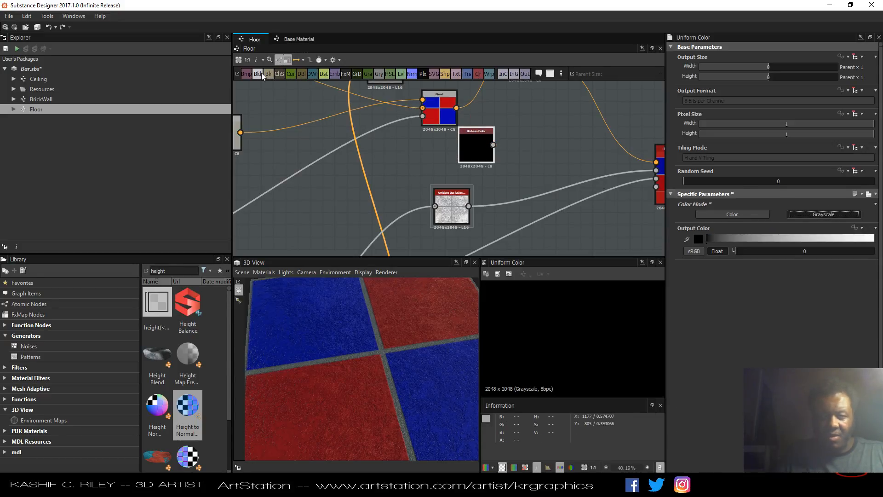
Add a Blend node fed by the Uniform Color and the HBAO output.
{"action": "left_click_drag", "start_coordinate": [261, 73], "coordinate": [540, 178]}
{"action": "left_click_drag", "start_coordinate": [469, 206], "coordinate": [521, 174]}
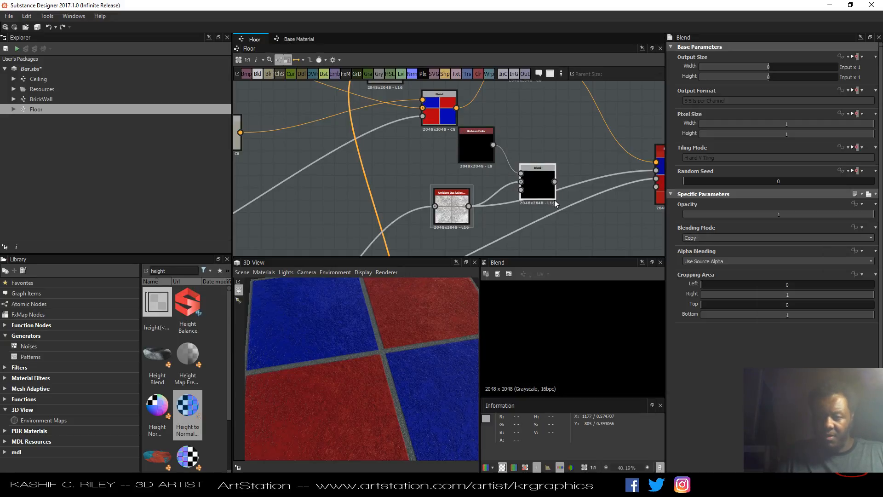
{"action": "left_click", "coordinate": [487, 160]}
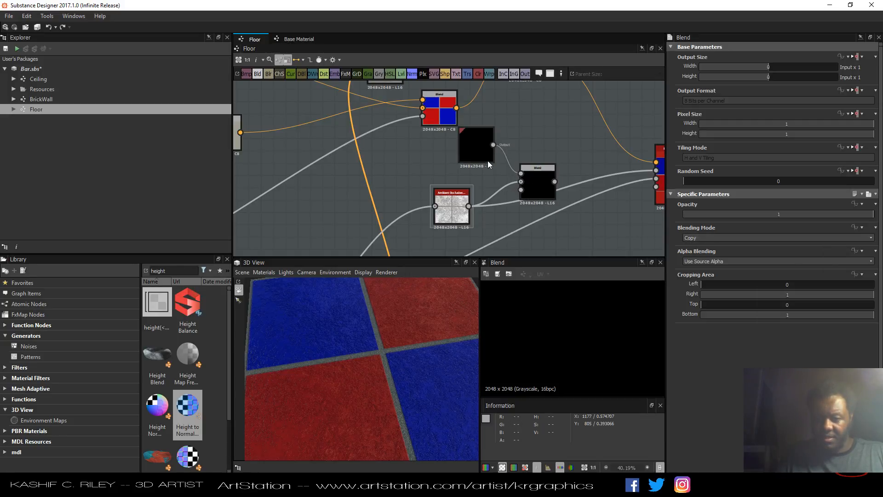
Set the Uniform Color's luminance to 1 and the new Blend's opacity to 0.59.
{"action": "left_click", "coordinate": [867, 252]}
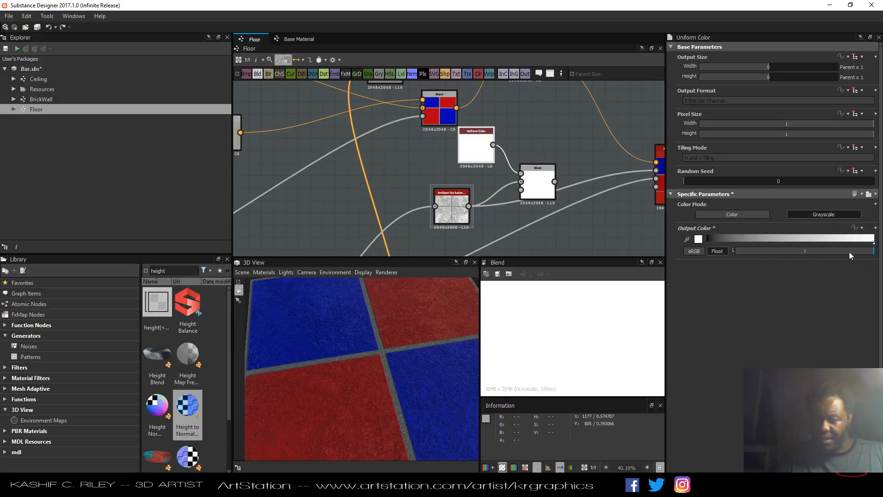
{"action": "left_click", "coordinate": [536, 184]}
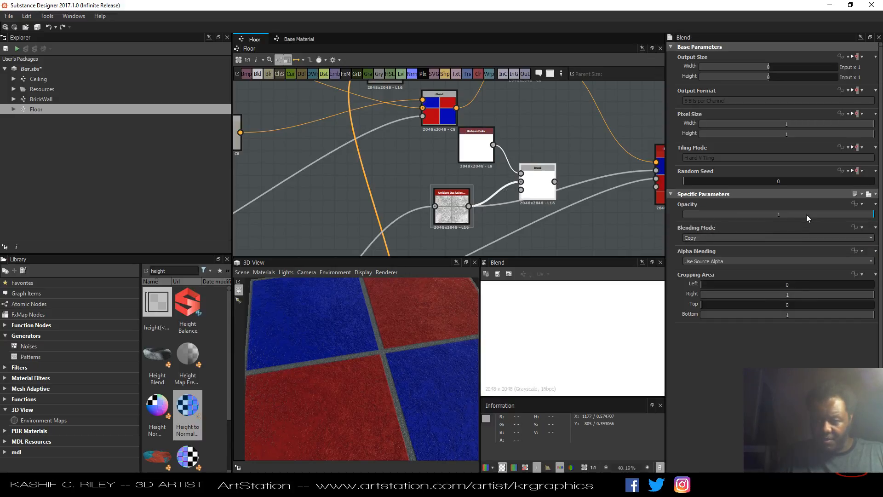
{"action": "left_click_drag", "start_coordinate": [806, 214], "coordinate": [796, 219]}
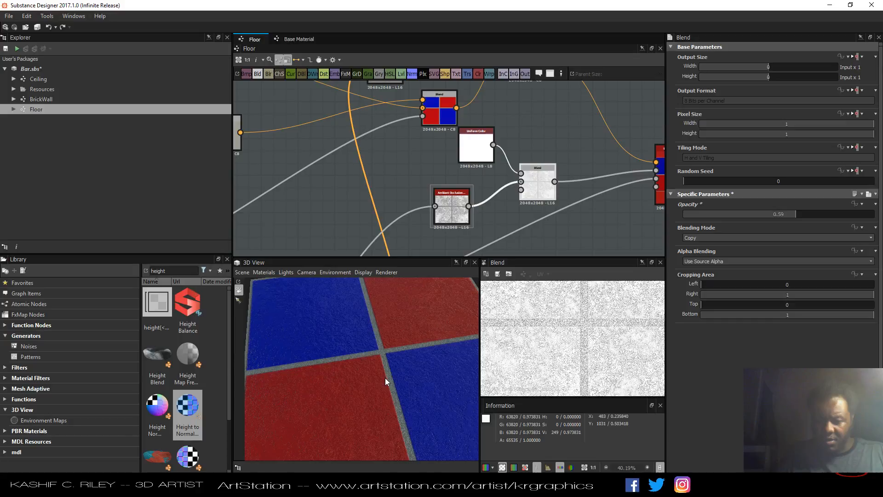
Inspect the material in the 3D view and the graph around the Curvature Smooth node.
{"action": "mouse_move", "coordinate": [385, 377]}
{"action": "left_mouse_down"}
{"action": "mouse_move", "coordinate": [413, 367]}
{"action": "mouse_move", "coordinate": [382, 407]}
{"action": "mouse_move", "coordinate": [368, 406]}
{"action": "mouse_move", "coordinate": [360, 399]}
{"action": "mouse_move", "coordinate": [374, 371]}
{"action": "left_mouse_up"}
{"action": "scroll", "coordinate": [372, 395], "scroll_direction": "down", "scroll_amount": 5}
{"action": "scroll", "coordinate": [422, 190], "scroll_direction": "down", "scroll_amount": 3}
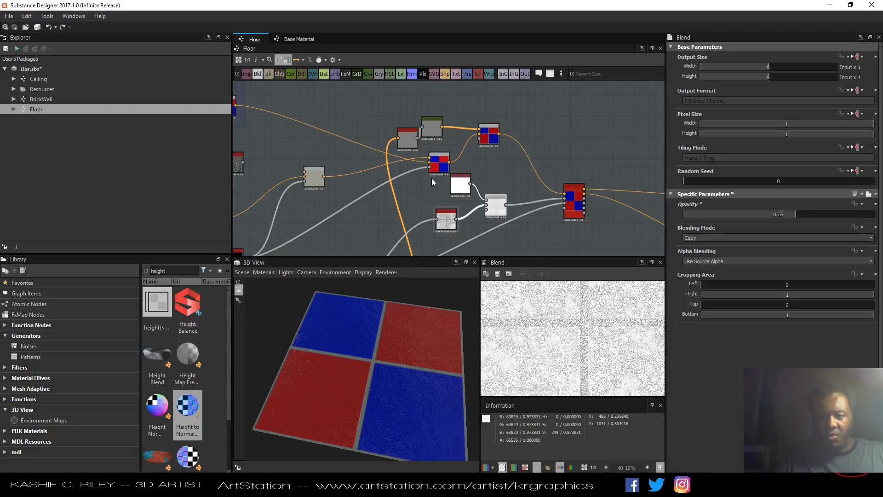
{"action": "middle_click_drag", "start_coordinate": [431, 178], "coordinate": [461, 224]}
{"action": "left_click_drag", "start_coordinate": [440, 181], "coordinate": [429, 164]}
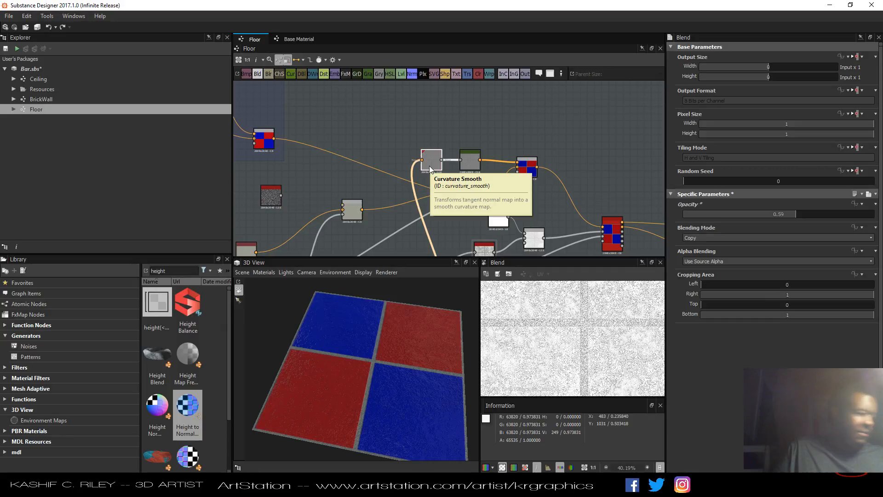
{"action": "middle_click_drag", "start_coordinate": [430, 169], "coordinate": [553, 208]}
Change the blue tile Uniform Color to a dark grey with saturation 0 and value 0.26.
{"action": "left_click", "coordinate": [312, 130]}
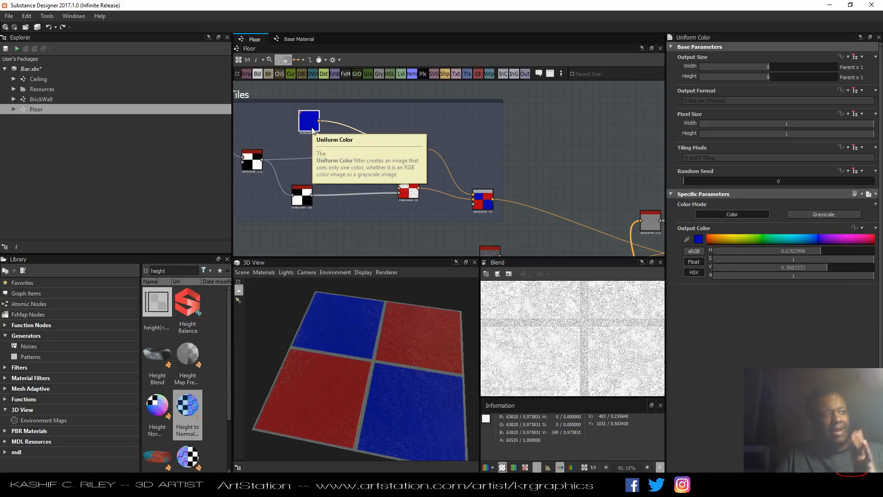
{"action": "left_click", "coordinate": [699, 239]}
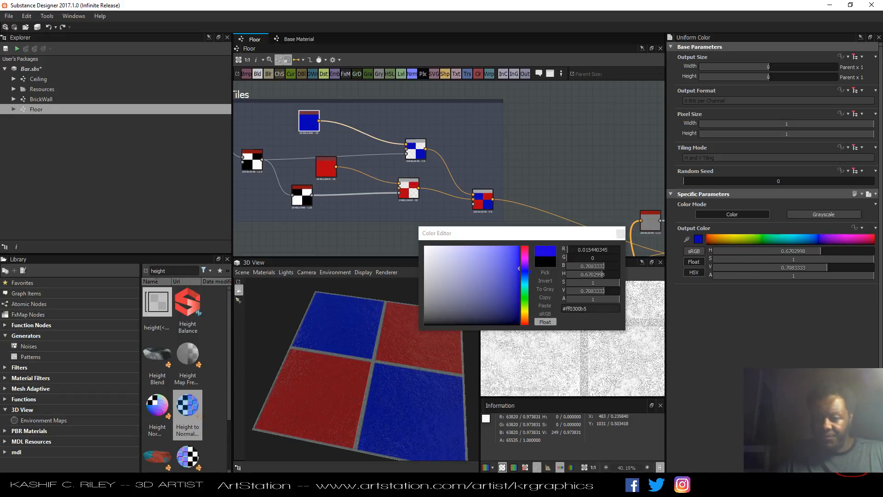
{"action": "left_click_drag", "start_coordinate": [751, 263], "coordinate": [711, 263]}
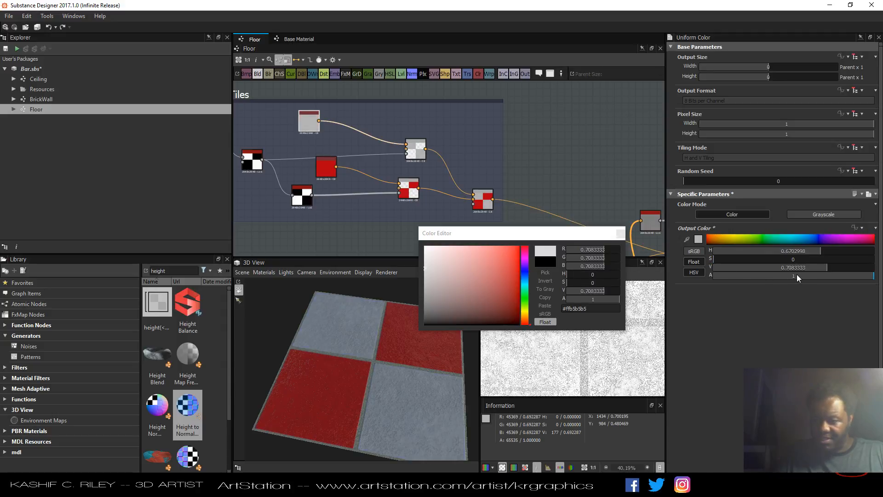
{"action": "left_click_drag", "start_coordinate": [794, 268], "coordinate": [754, 272]}
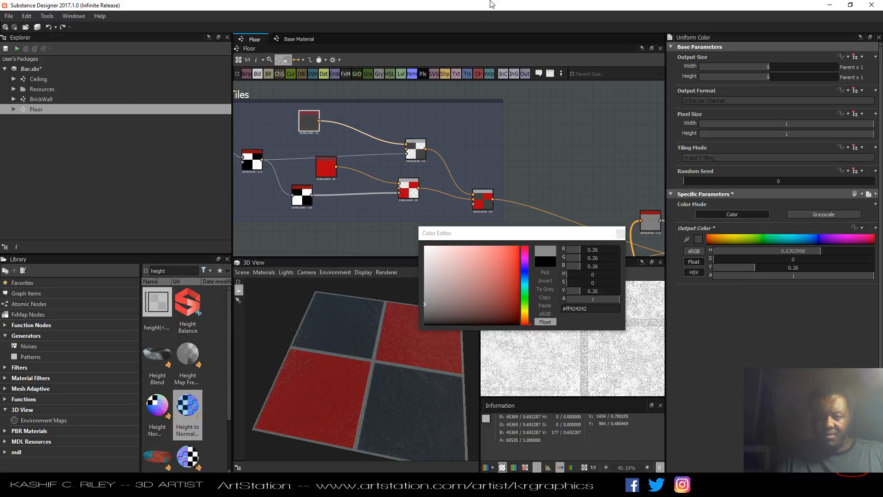
{"action": "left_click", "coordinate": [616, 234]}
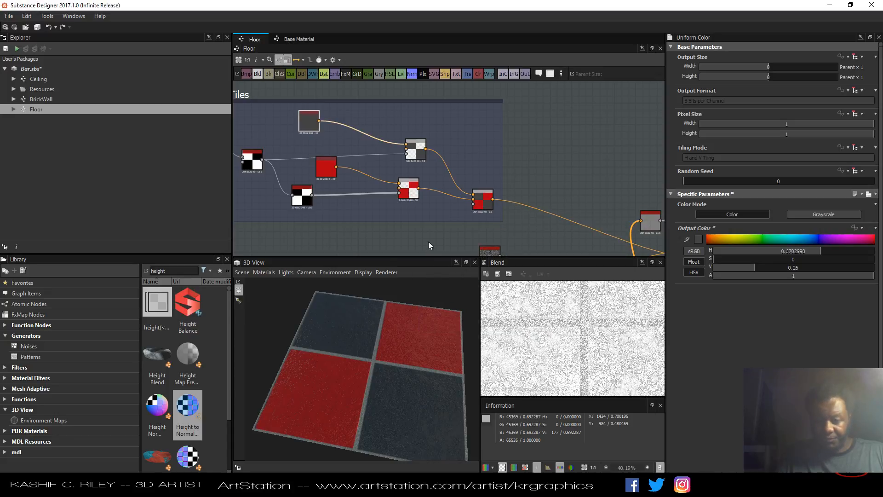
Change the red tile Uniform Color to a dark brown with hue about 0.09, saturation 0.84 and value 0.29.
{"action": "left_click", "coordinate": [326, 171]}
{"action": "left_click", "coordinate": [699, 239]}
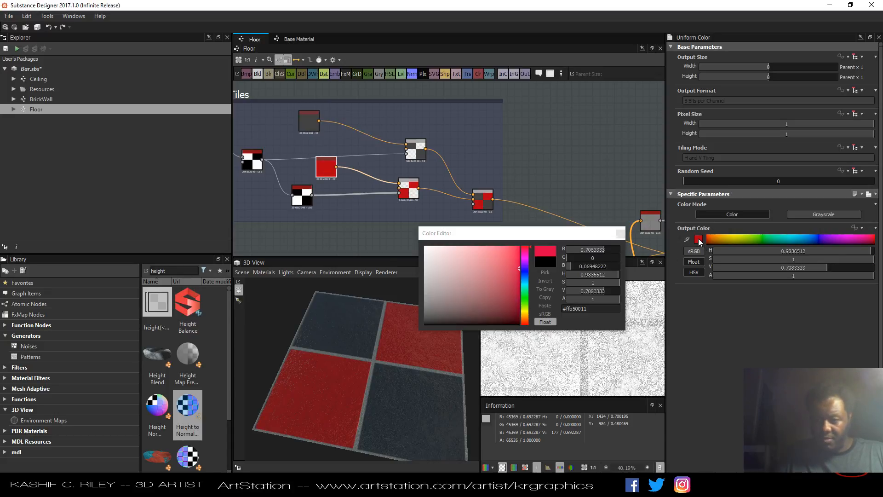
{"action": "left_click", "coordinate": [713, 239]}
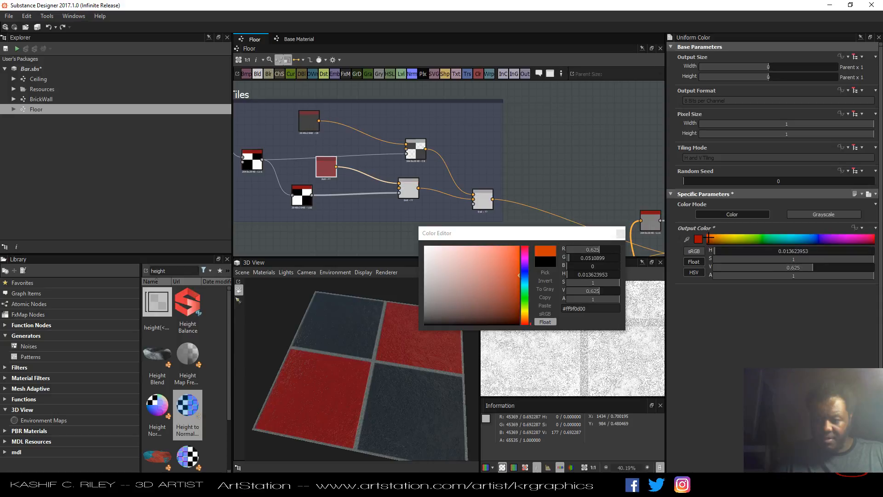
{"action": "left_click_drag", "start_coordinate": [714, 239], "coordinate": [714, 239]}
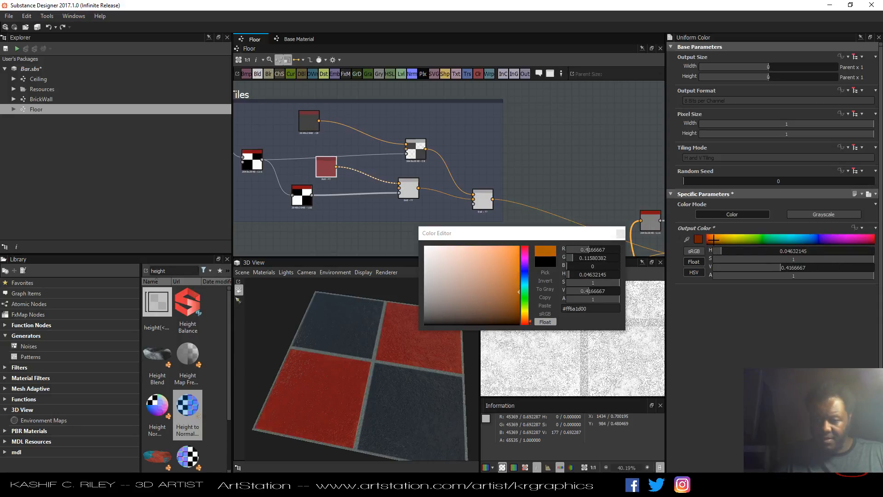
{"action": "left_click", "coordinate": [513, 314]}
{"action": "left_click_drag", "start_coordinate": [512, 314], "coordinate": [516, 303]}
{"action": "left_click", "coordinate": [517, 292]}
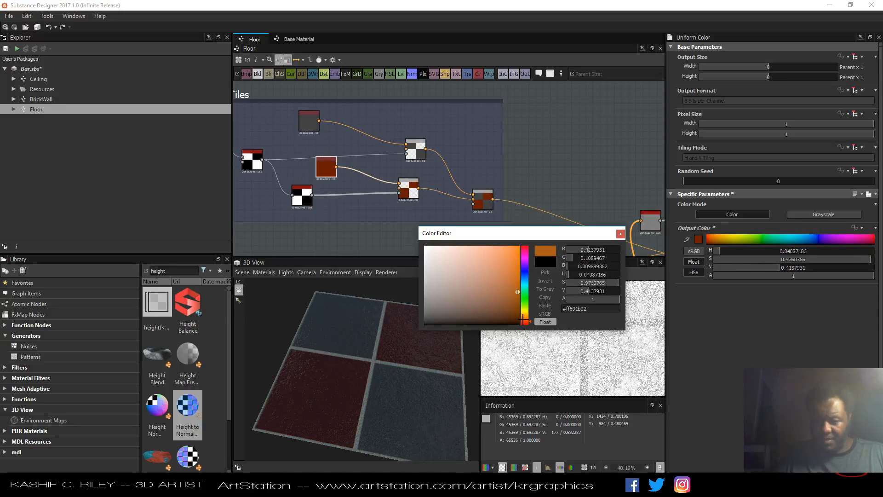
{"action": "left_click", "coordinate": [525, 318]}
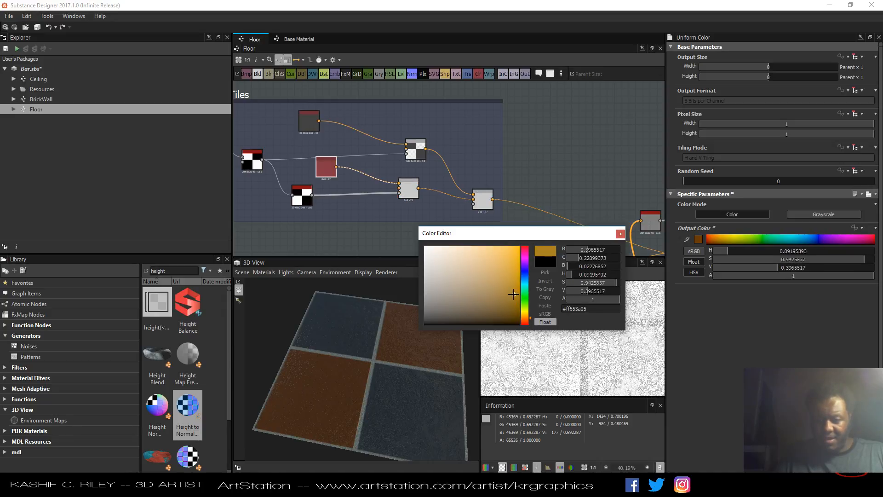
{"action": "left_click_drag", "start_coordinate": [513, 295], "coordinate": [505, 303]}
{"action": "left_click", "coordinate": [620, 233]}
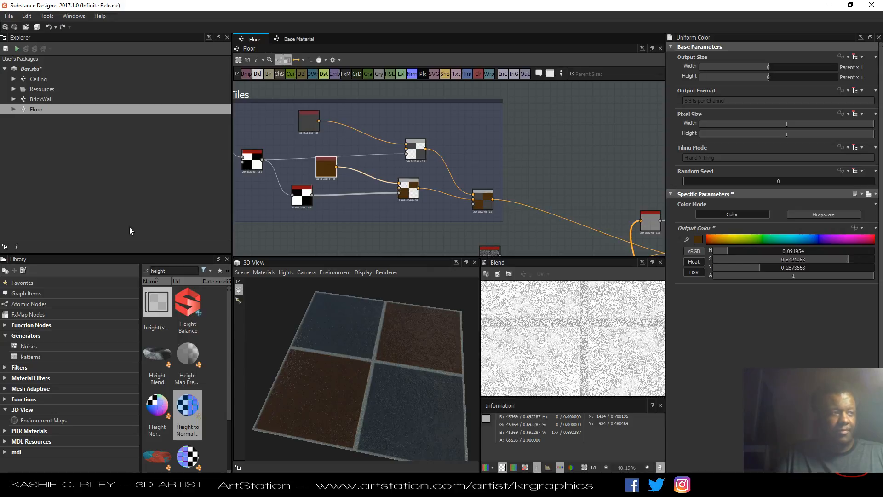
Increase the tile generator's Number X and Number Y to get more, smaller tiles.
{"action": "scroll", "coordinate": [521, 191], "scroll_direction": "down", "scroll_amount": 2}
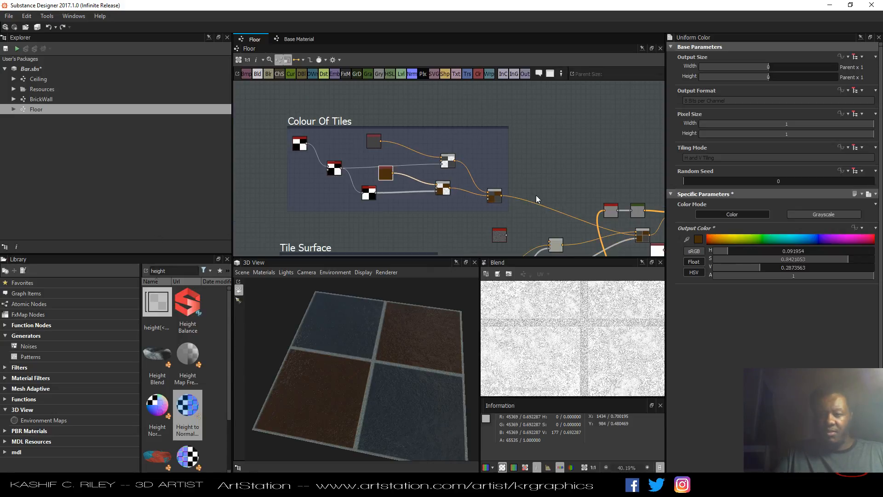
{"action": "middle_click_drag", "start_coordinate": [535, 194], "coordinate": [431, 172]}
{"action": "left_click_drag", "start_coordinate": [371, 382], "coordinate": [391, 385]}
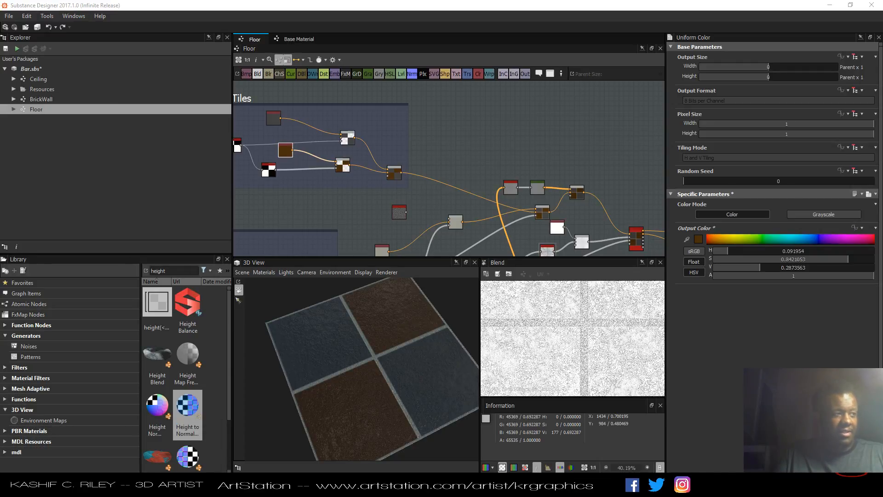
{"action": "mouse_move", "coordinate": [333, 397]}
{"action": "left_mouse_down"}
{"action": "mouse_move", "coordinate": [316, 380]}
{"action": "mouse_move", "coordinate": [298, 402]}
{"action": "mouse_move", "coordinate": [318, 403]}
{"action": "left_mouse_up"}
{"action": "middle_click_drag", "start_coordinate": [340, 203], "coordinate": [435, 188]}
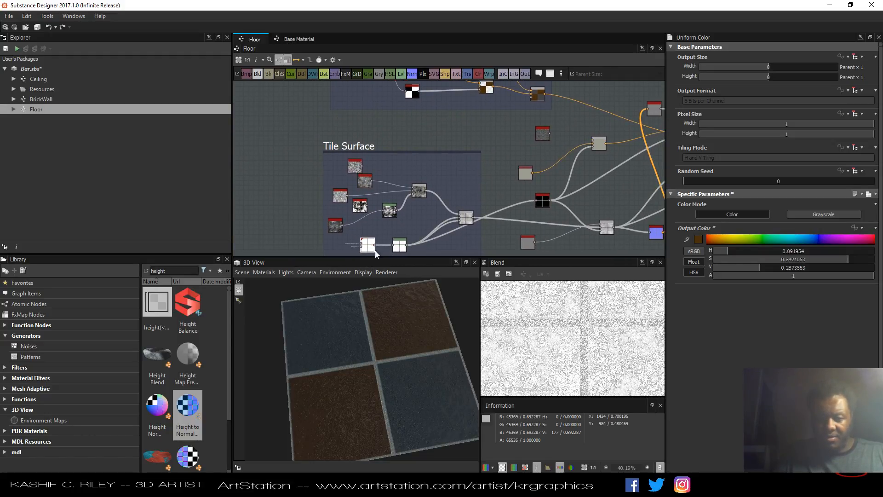
{"action": "left_click", "coordinate": [373, 249]}
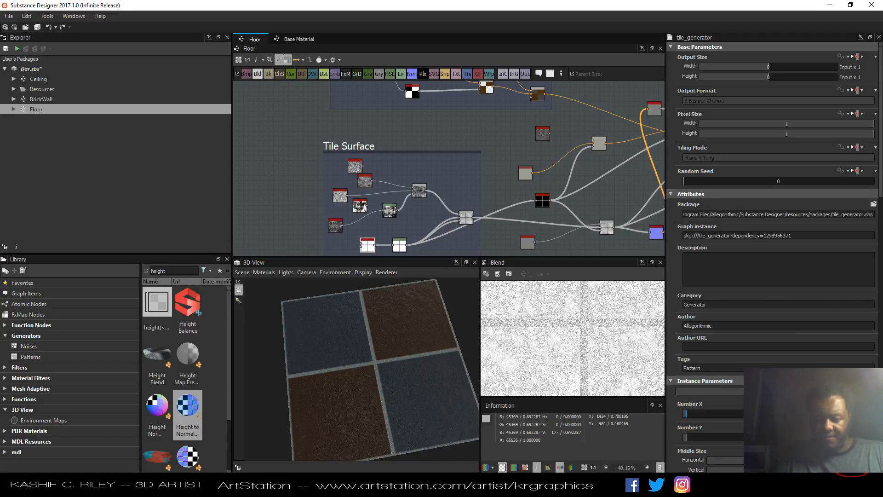
{"action": "left_click_drag", "start_coordinate": [685, 413], "coordinate": [698, 436]}
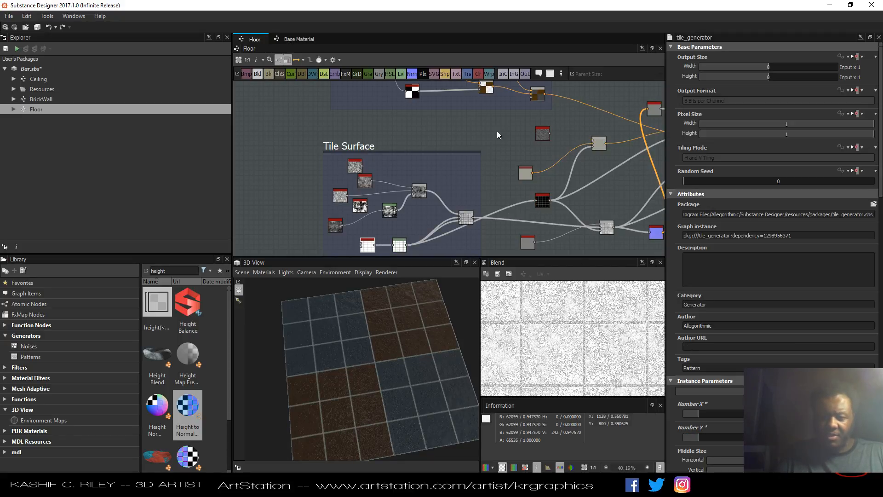
Raise the checker node's Tiling so the tile colours alternate across the smaller tiles.
{"action": "middle_click_drag", "start_coordinate": [497, 130], "coordinate": [446, 208]}
{"action": "left_click", "coordinate": [292, 118]}
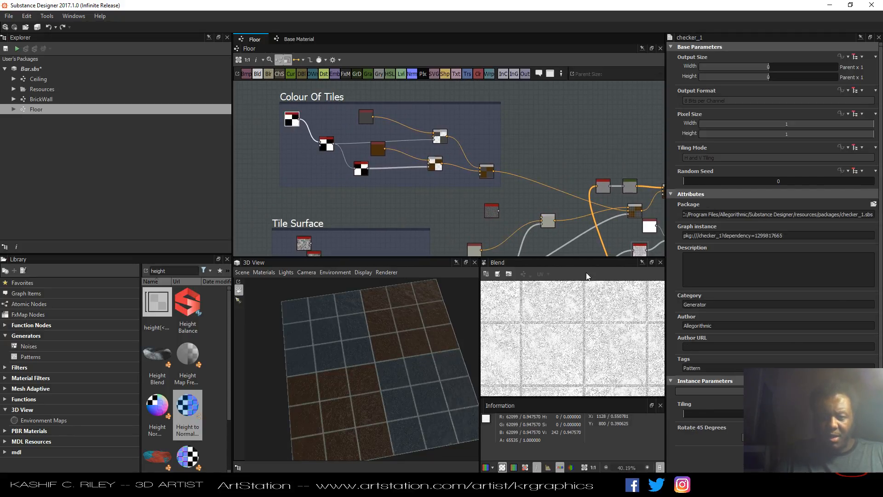
{"action": "mouse_move", "coordinate": [700, 418]}
{"action": "left_mouse_down"}
{"action": "mouse_move", "coordinate": [690, 416]}
{"action": "mouse_move", "coordinate": [705, 413]}
{"action": "left_mouse_up"}
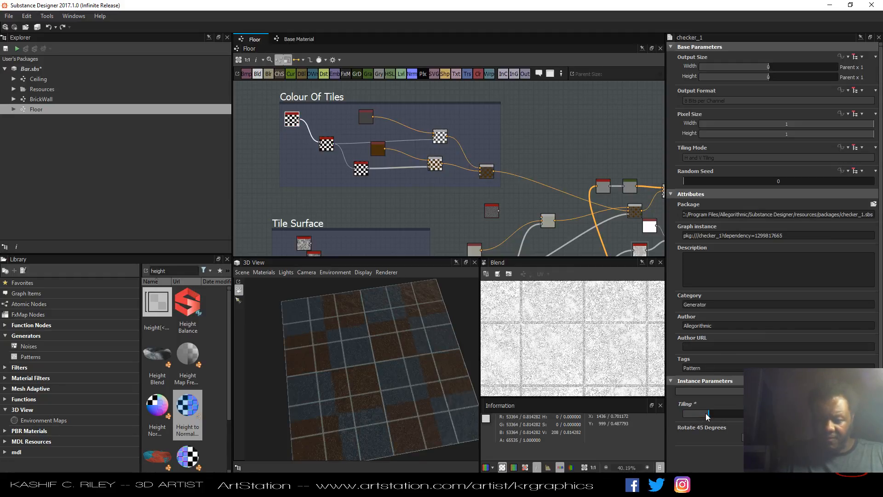
Orbit and zoom the 3D view to examine the checkered tile floor up close.
{"action": "left_click_drag", "start_coordinate": [470, 392], "coordinate": [377, 329]}
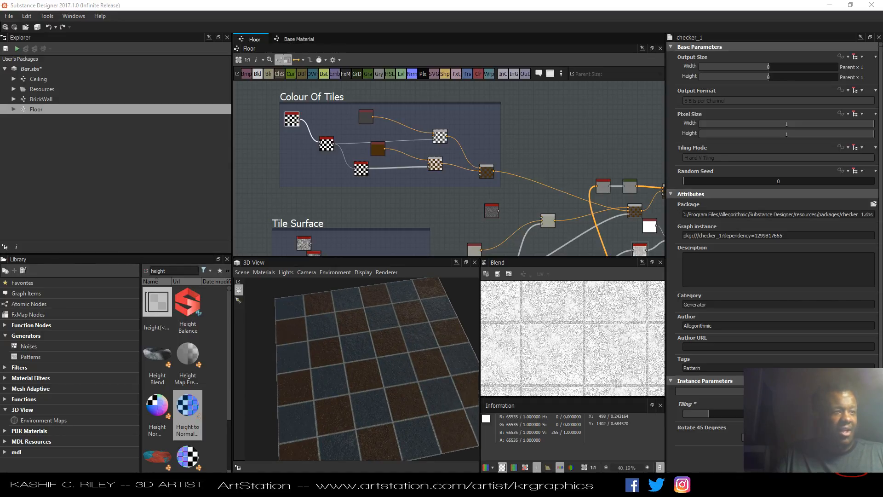
{"action": "left_click_drag", "start_coordinate": [334, 390], "coordinate": [356, 382]}
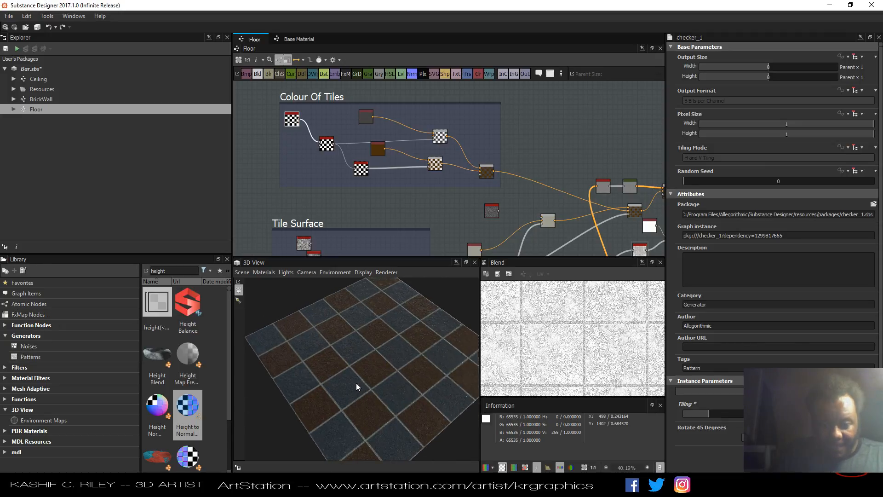
{"action": "scroll", "coordinate": [356, 382], "scroll_direction": "up", "scroll_amount": 3}
{"action": "scroll", "coordinate": [356, 383], "scroll_direction": "up", "scroll_amount": 2}
{"action": "scroll", "coordinate": [359, 383], "scroll_direction": "down", "scroll_amount": 5}
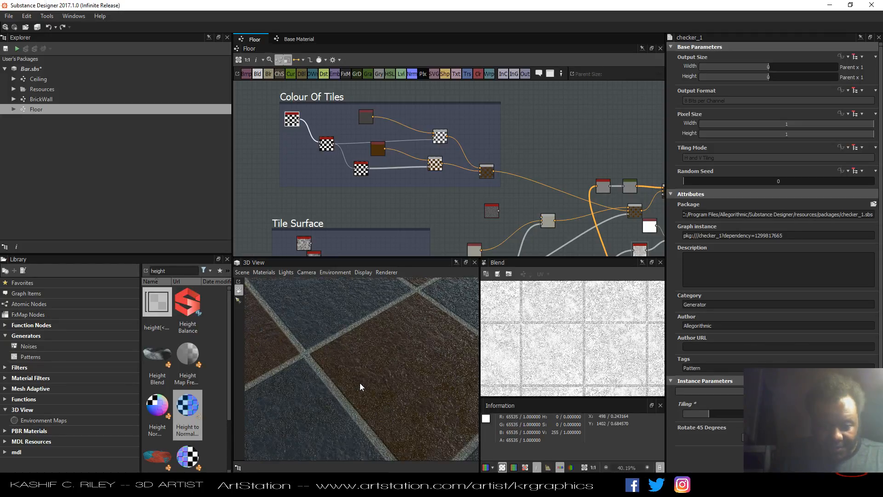
{"action": "left_click_drag", "start_coordinate": [349, 393], "coordinate": [379, 367]}
{"action": "scroll", "coordinate": [350, 376], "scroll_direction": "down", "scroll_amount": 3}
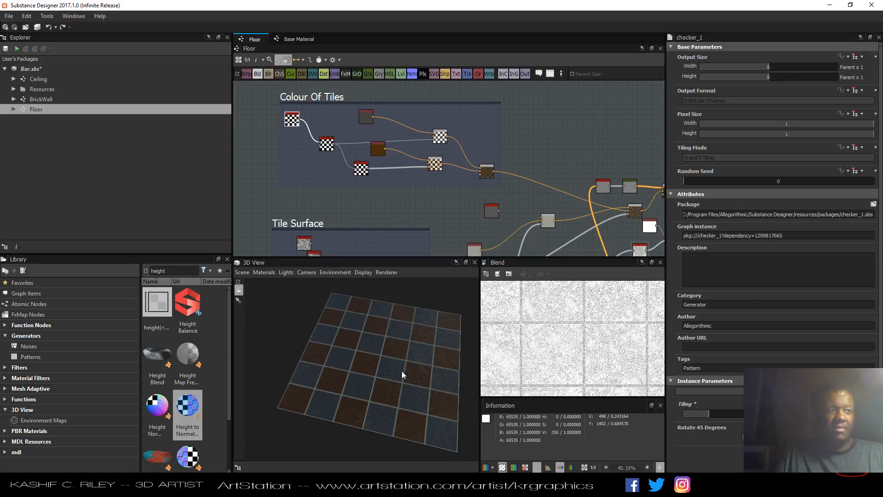
Add a Gradient Map node and a Levels node above the tile colour blend.
{"action": "middle_click_drag", "start_coordinate": [471, 197], "coordinate": [298, 150]}
{"action": "left_click_drag", "start_coordinate": [555, 199], "coordinate": [630, 211]}
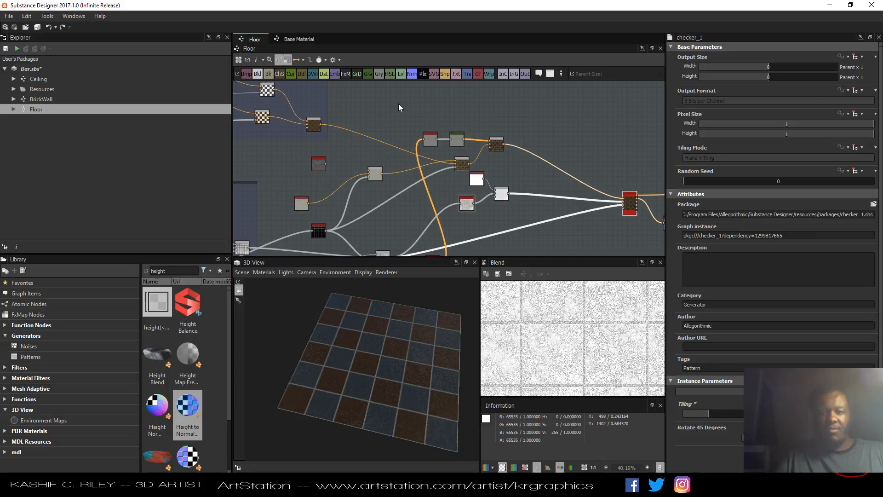
{"action": "left_click_drag", "start_coordinate": [368, 74], "coordinate": [551, 115]}
{"action": "middle_click_drag", "start_coordinate": [429, 94], "coordinate": [424, 97]}
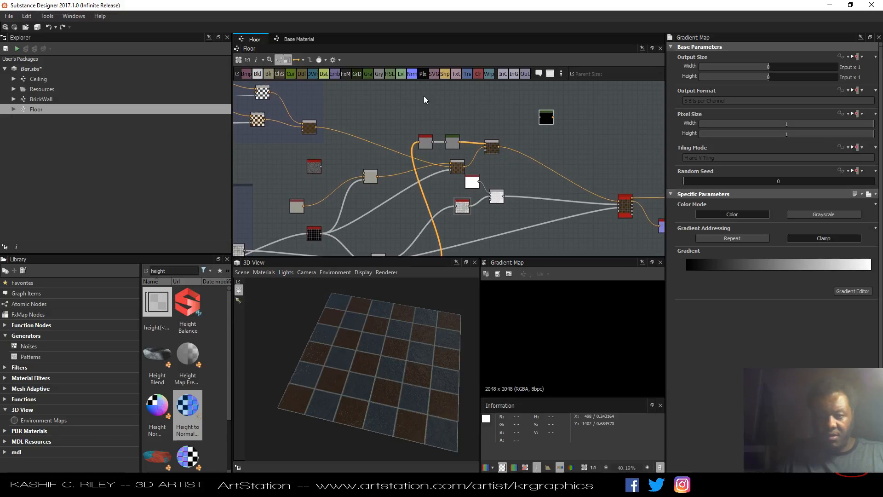
{"action": "left_click_drag", "start_coordinate": [404, 78], "coordinate": [513, 124]}
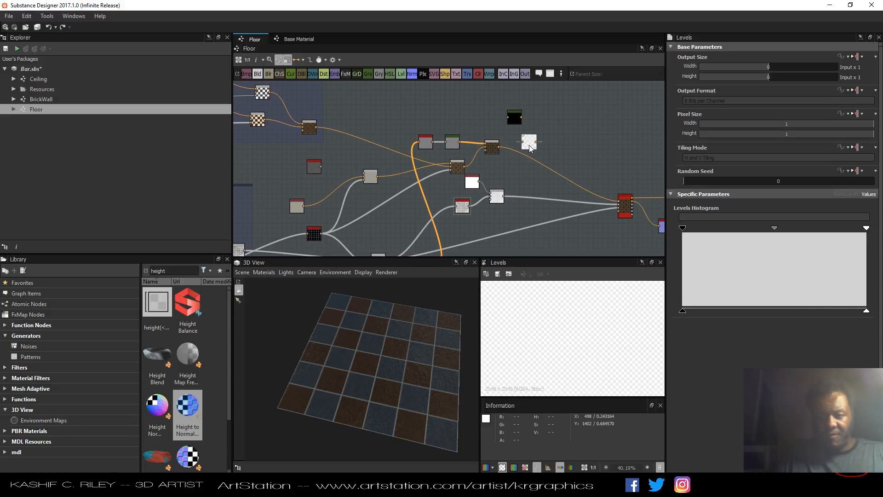
{"action": "left_click_drag", "start_coordinate": [257, 74], "coordinate": [561, 119]}
{"action": "scroll", "coordinate": [561, 121], "scroll_direction": "up", "scroll_amount": 4}
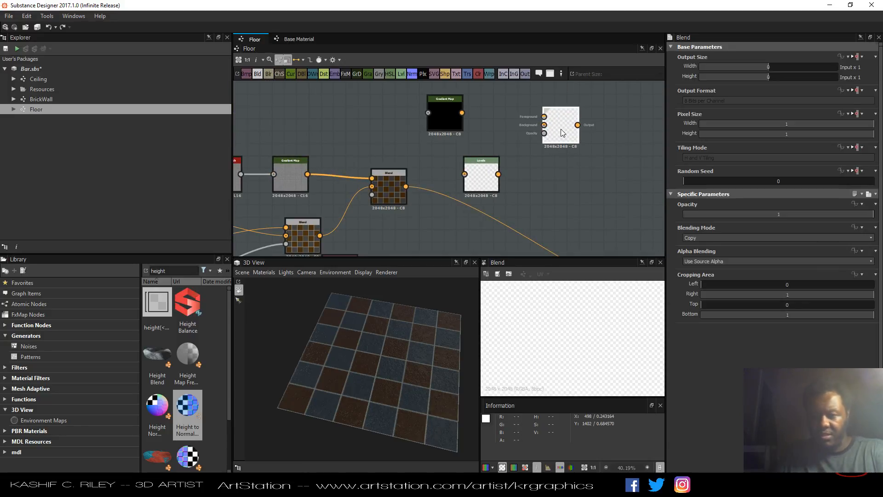
{"action": "key", "text": "Delete"}
Feed the grayscale tile surface output into the new Gradient Map's input and preview it.
{"action": "left_click_drag", "start_coordinate": [469, 183], "coordinate": [512, 158]}
{"action": "scroll", "coordinate": [456, 143], "scroll_direction": "down", "scroll_amount": 5}
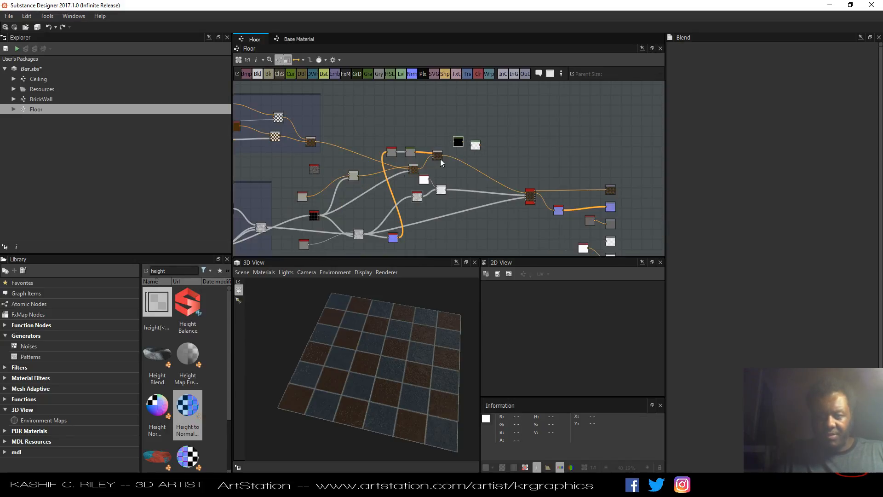
{"action": "middle_click_drag", "start_coordinate": [394, 180], "coordinate": [440, 136]}
{"action": "scroll", "coordinate": [398, 184], "scroll_direction": "up", "scroll_amount": 4}
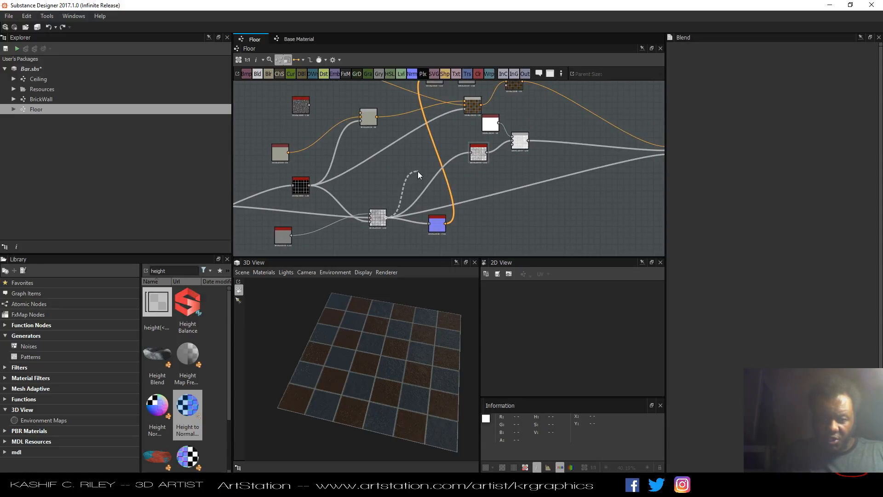
{"action": "middle_click_drag", "start_coordinate": [418, 171], "coordinate": [369, 243]}
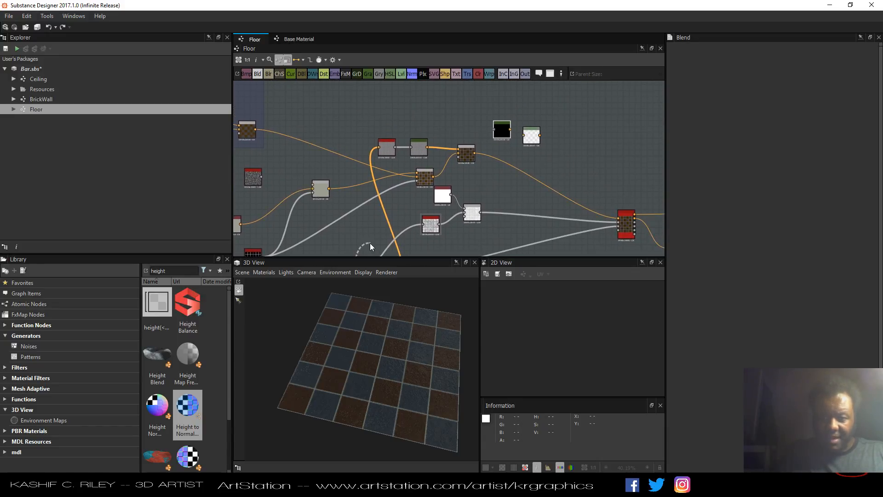
{"action": "double_click", "coordinate": [496, 133]}
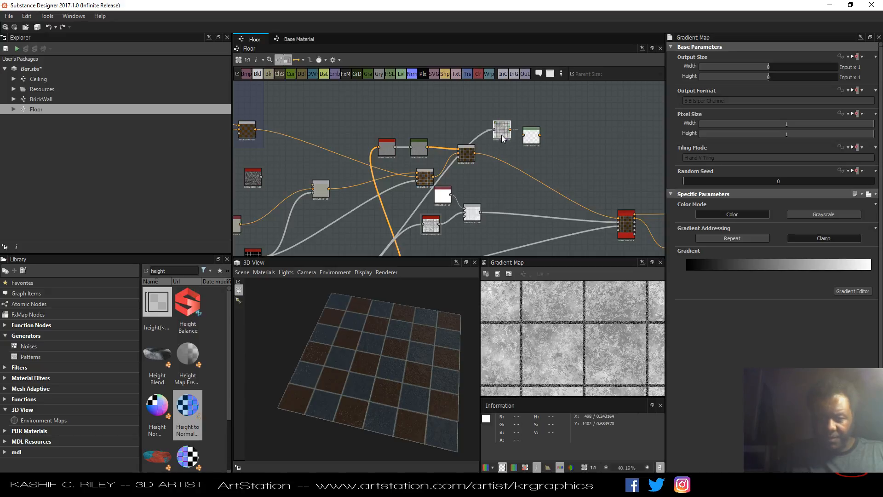
{"action": "scroll", "coordinate": [506, 154], "scroll_direction": "up", "scroll_amount": 3}
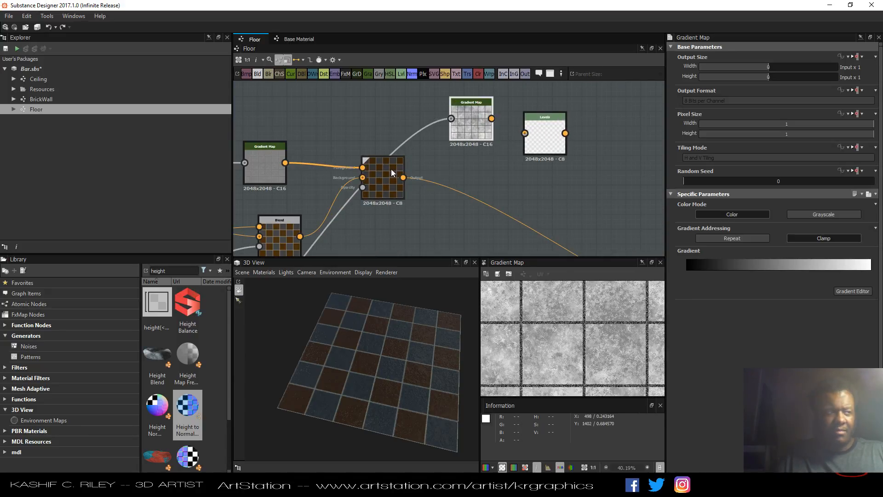
Open the BrickWall graph from the package explorer to view its nodes.
{"action": "left_click", "coordinate": [57, 101]}
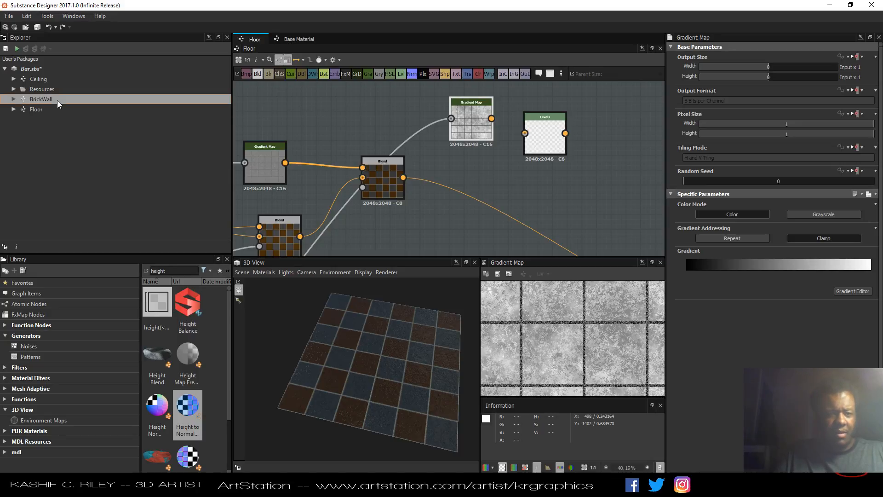
{"action": "double_click", "coordinate": [57, 101]}
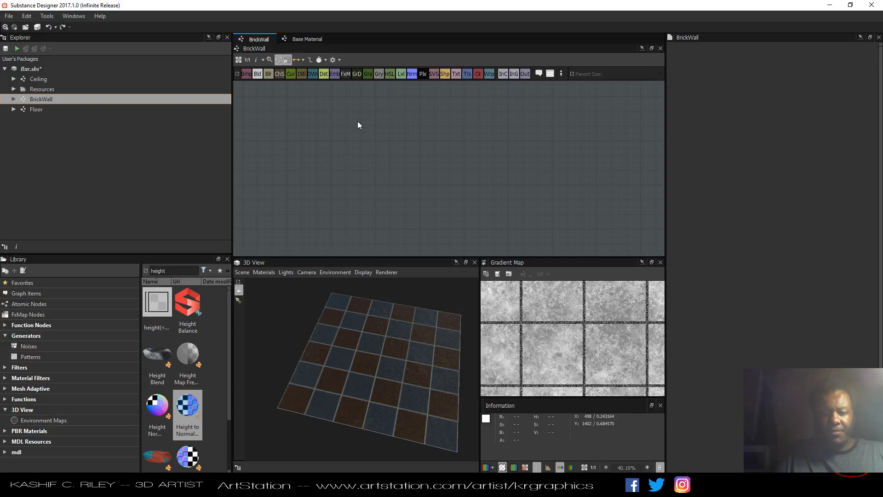
{"action": "scroll", "coordinate": [381, 165], "scroll_direction": "up", "scroll_amount": 8}
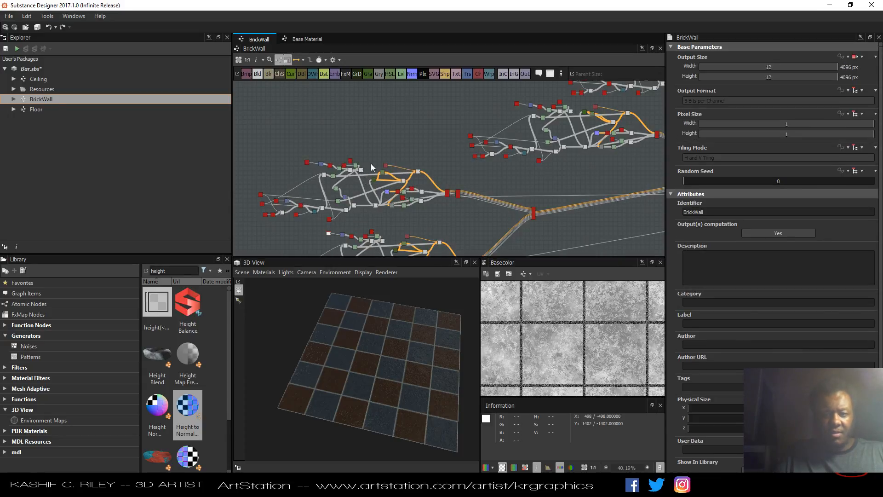